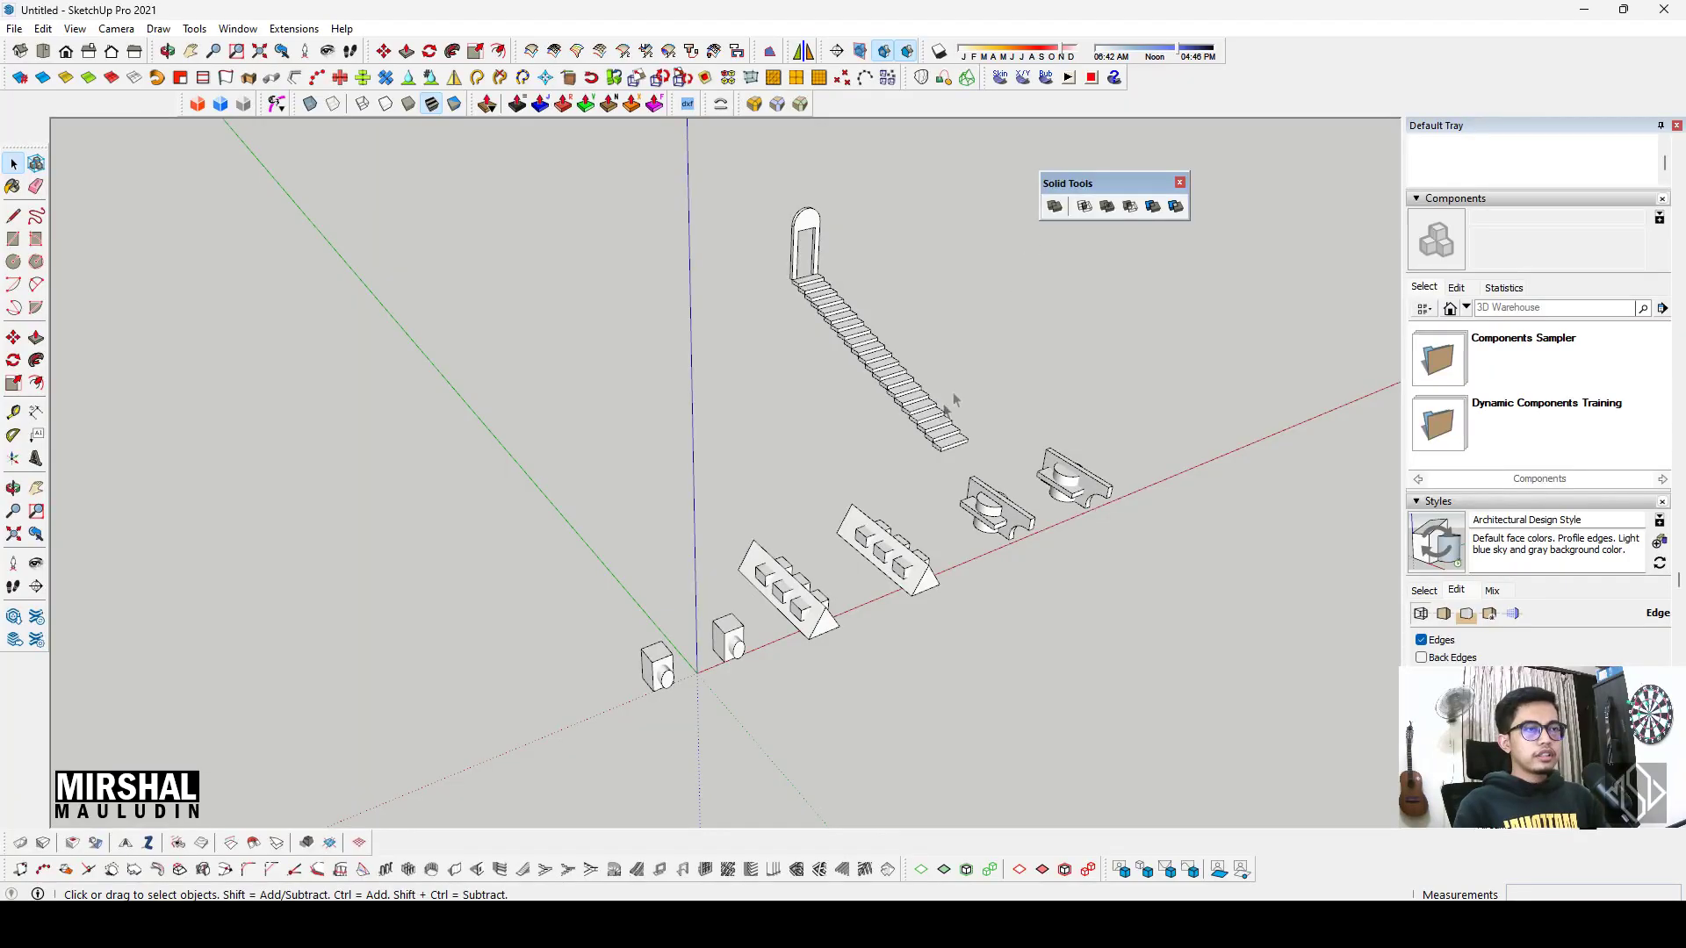
Step: Orbit the model to a slightly rotated view of the solid samples and staircase
mouse_move(955, 400)
middle_mouse_down()
mouse_move(707, 548)
mouse_move(1068, 388)
mouse_move(1016, 500)
middle_mouse_up()
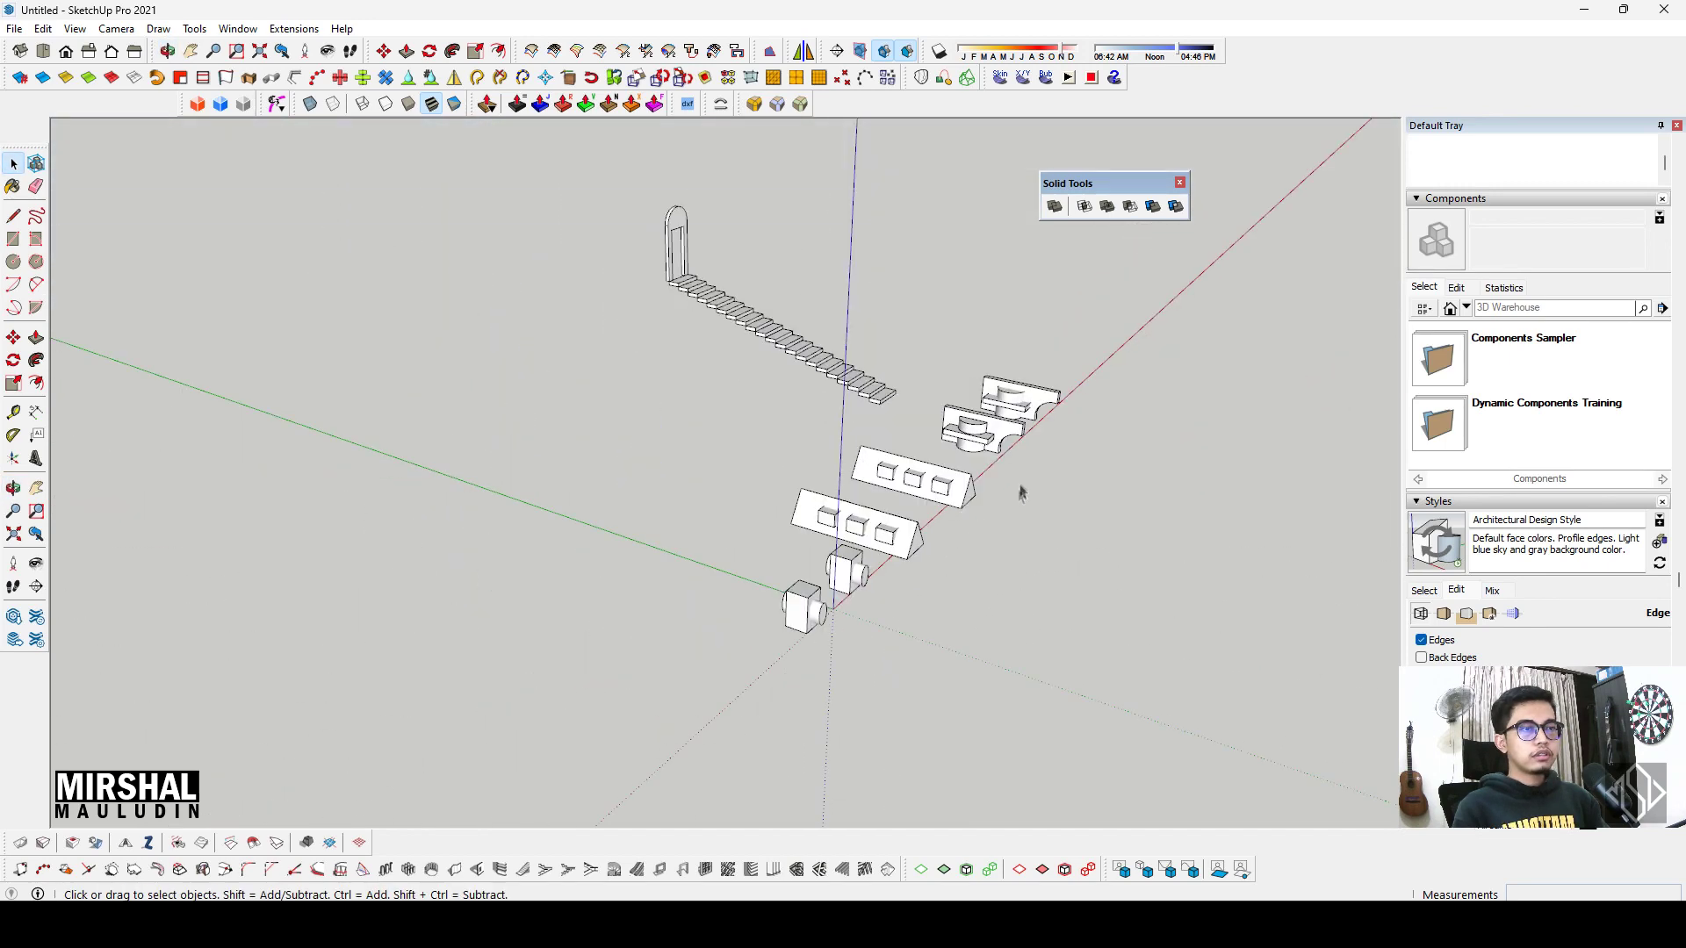
middle_click_drag(831, 498, 772, 539)
left_click_drag(664, 356, 1177, 723)
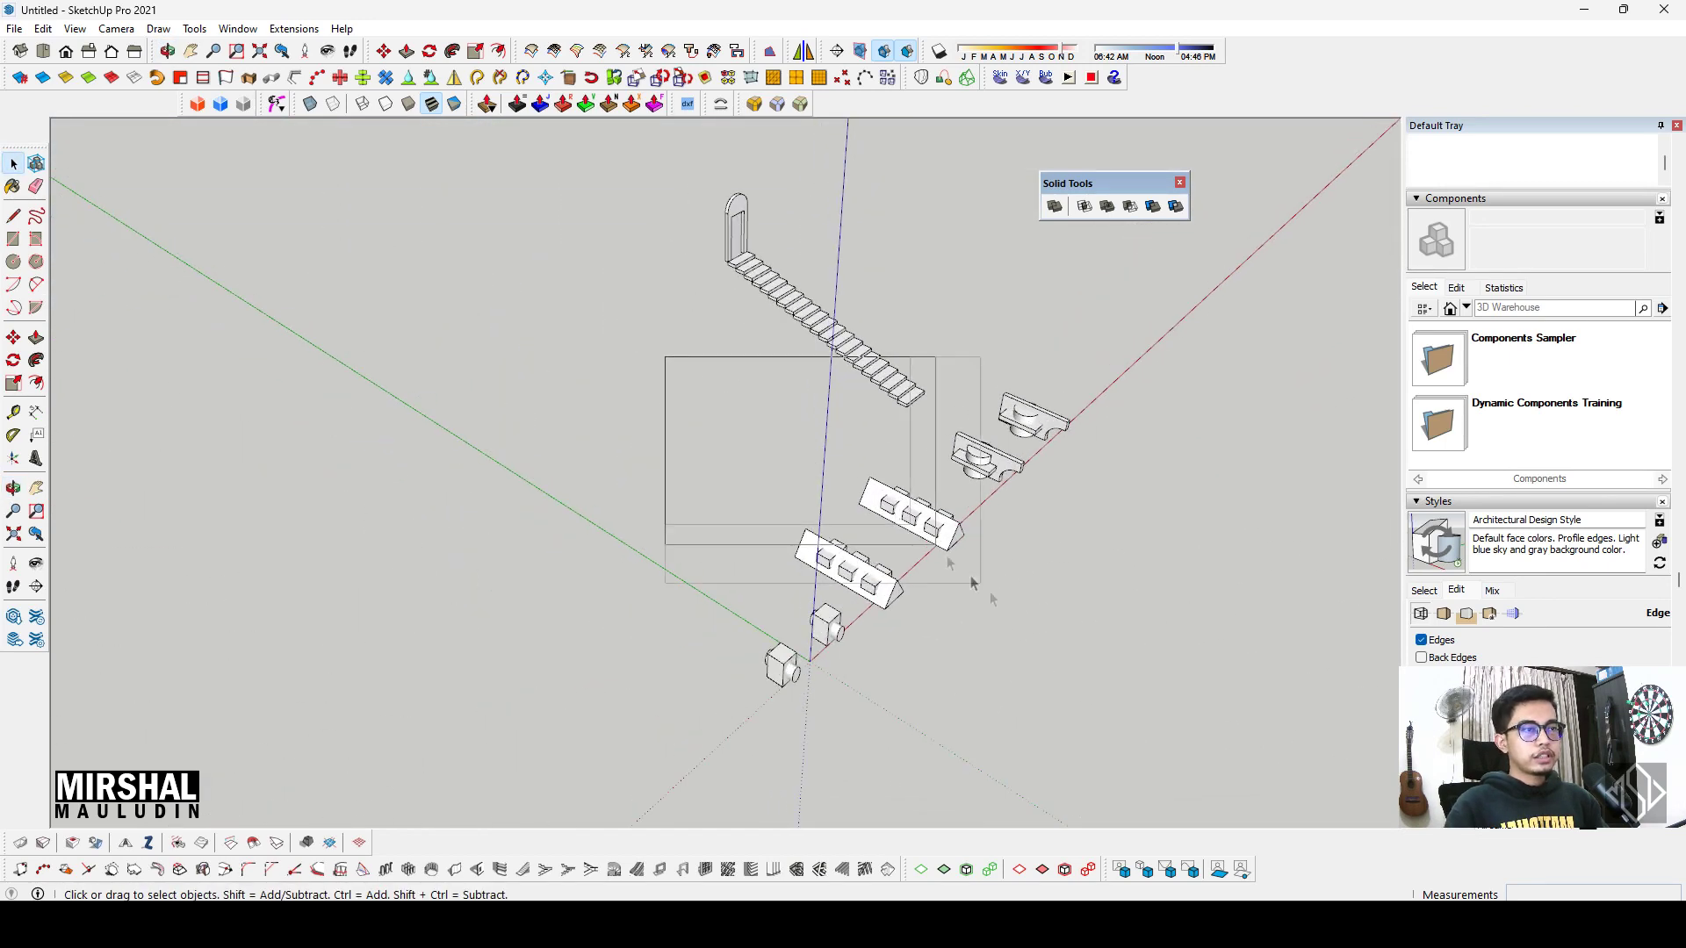
mouse_move(1168, 686)
middle_mouse_down()
mouse_move(997, 583)
mouse_move(997, 603)
mouse_move(902, 451)
mouse_move(922, 450)
middle_mouse_up()
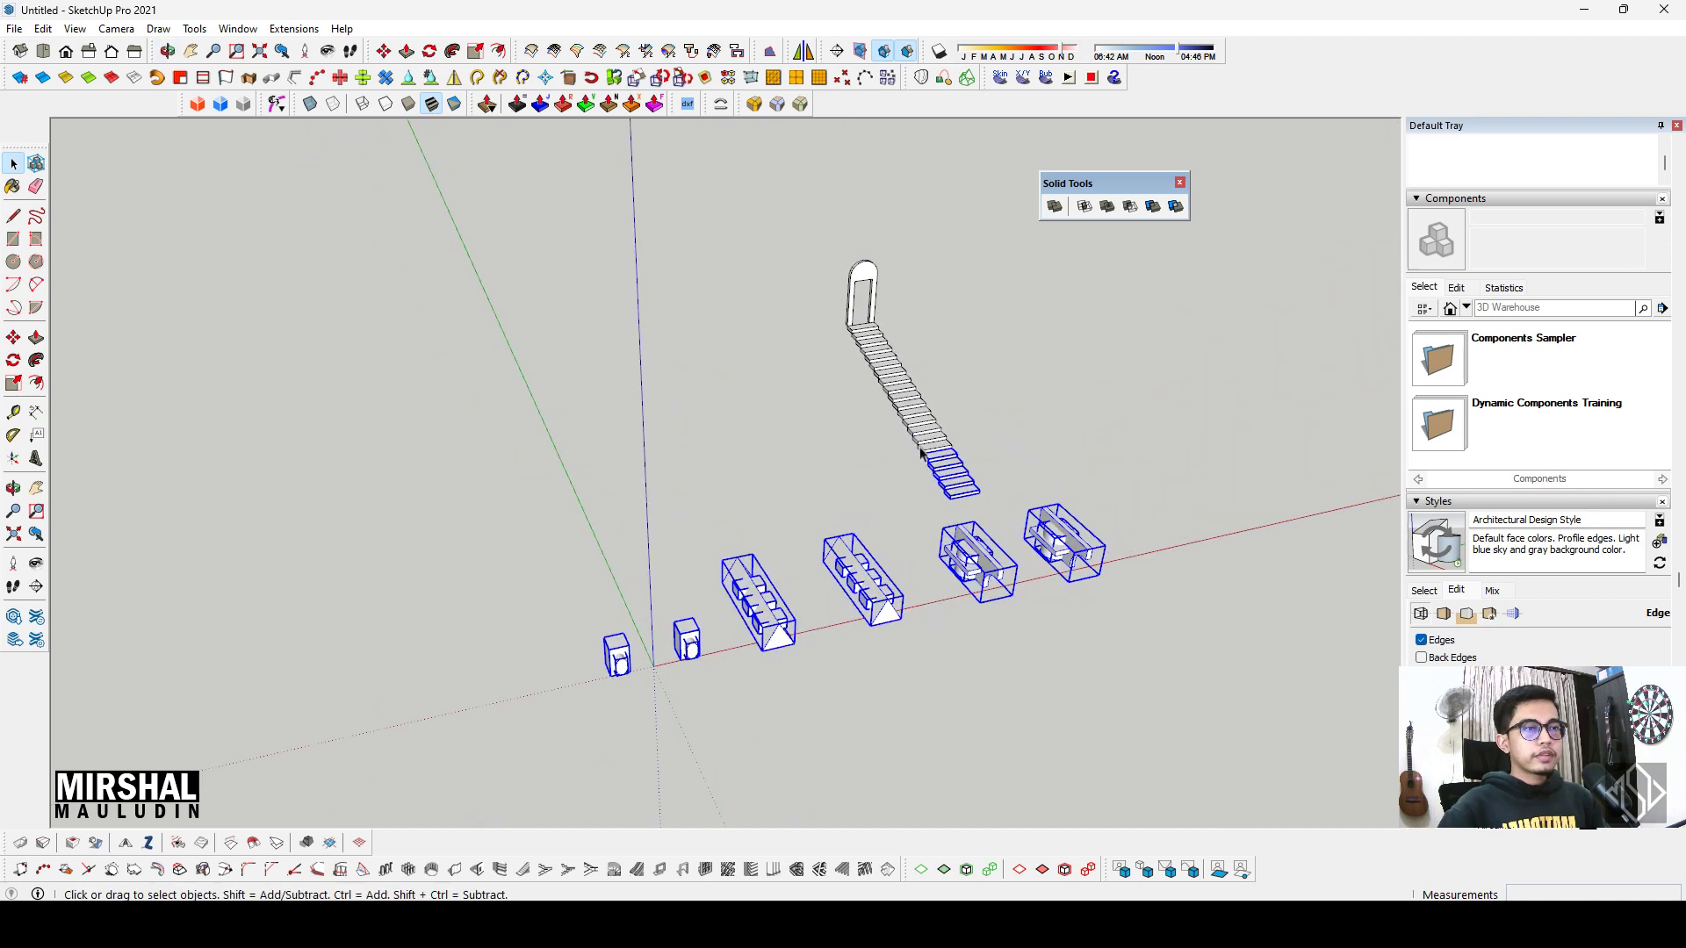
middle_click_drag(825, 309, 1036, 287)
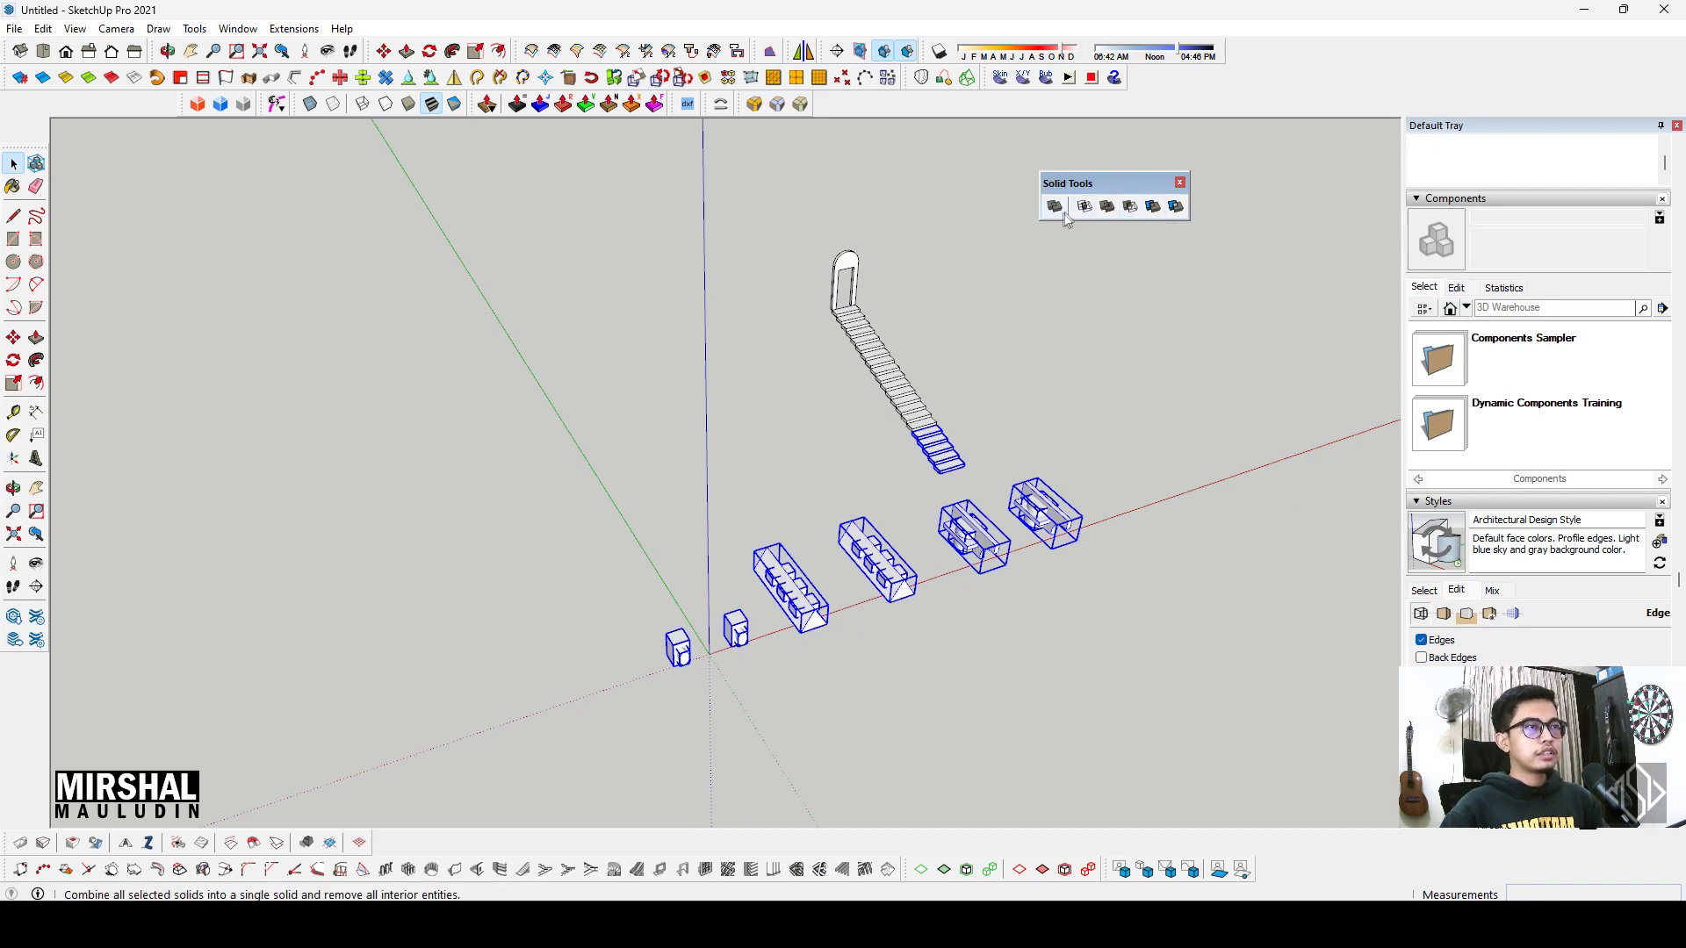
left_click(1062, 395)
mouse_move(1063, 396)
middle_mouse_down()
mouse_move(1089, 463)
mouse_move(968, 515)
mouse_move(1025, 544)
mouse_move(1035, 459)
mouse_move(1120, 217)
middle_mouse_up()
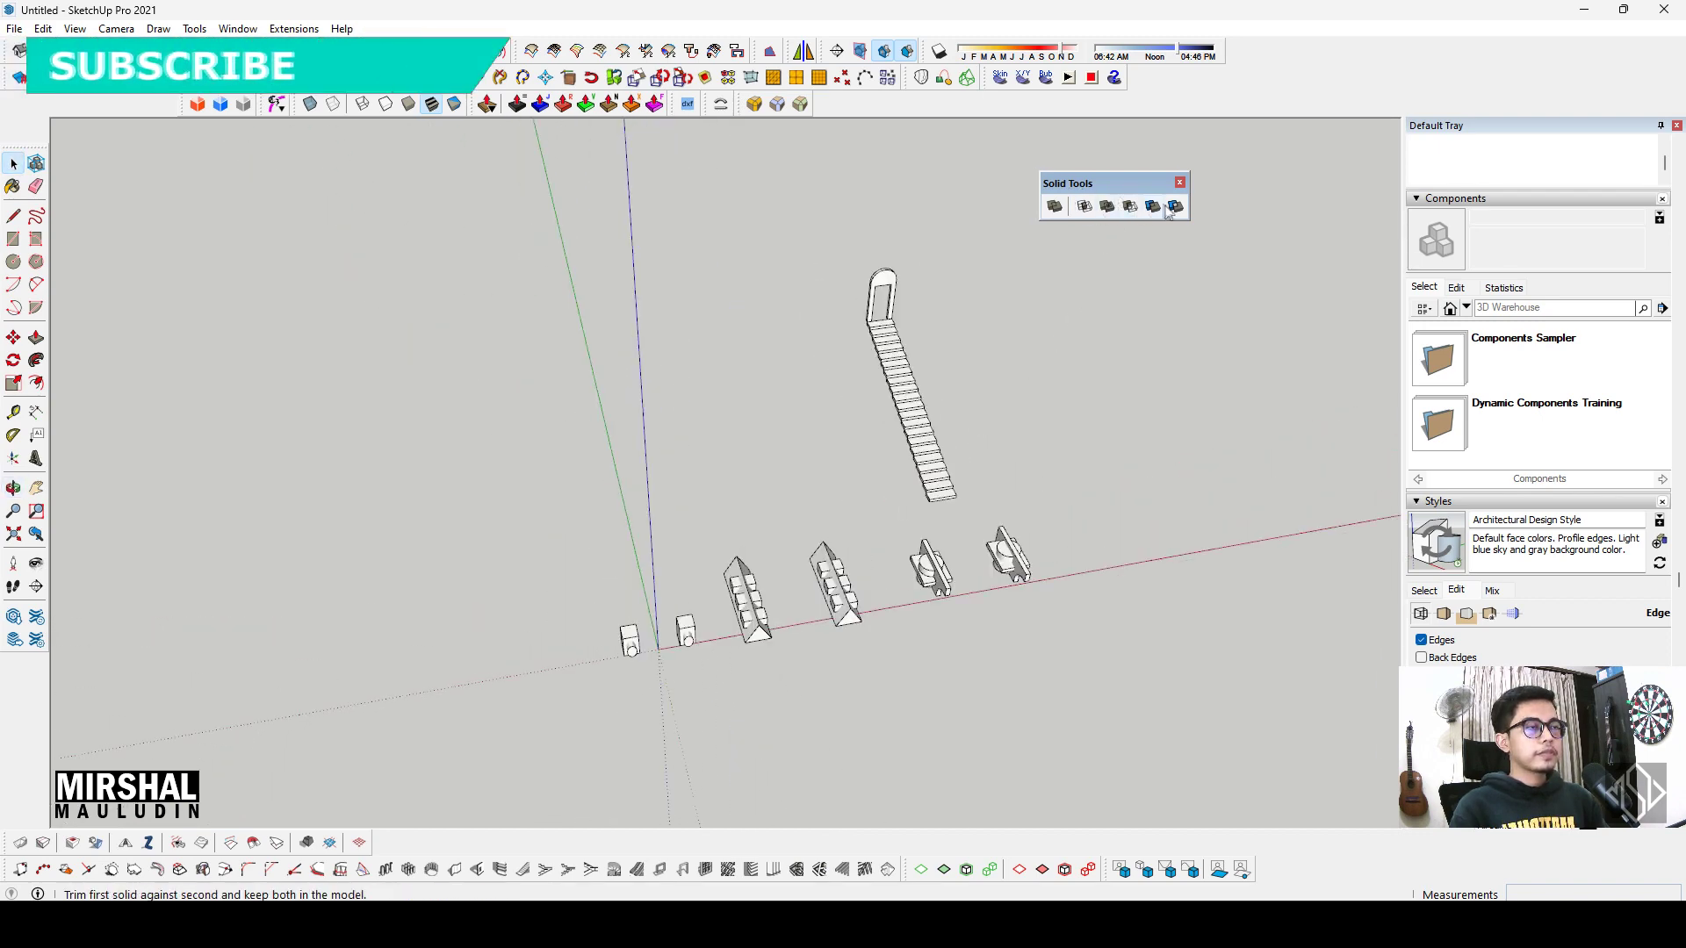
mouse_move(1080, 263)
middle_mouse_down()
mouse_move(1040, 473)
mouse_move(693, 637)
middle_mouse_up()
scroll(691, 641, "up", 2)
scroll(691, 641, "up", 2)
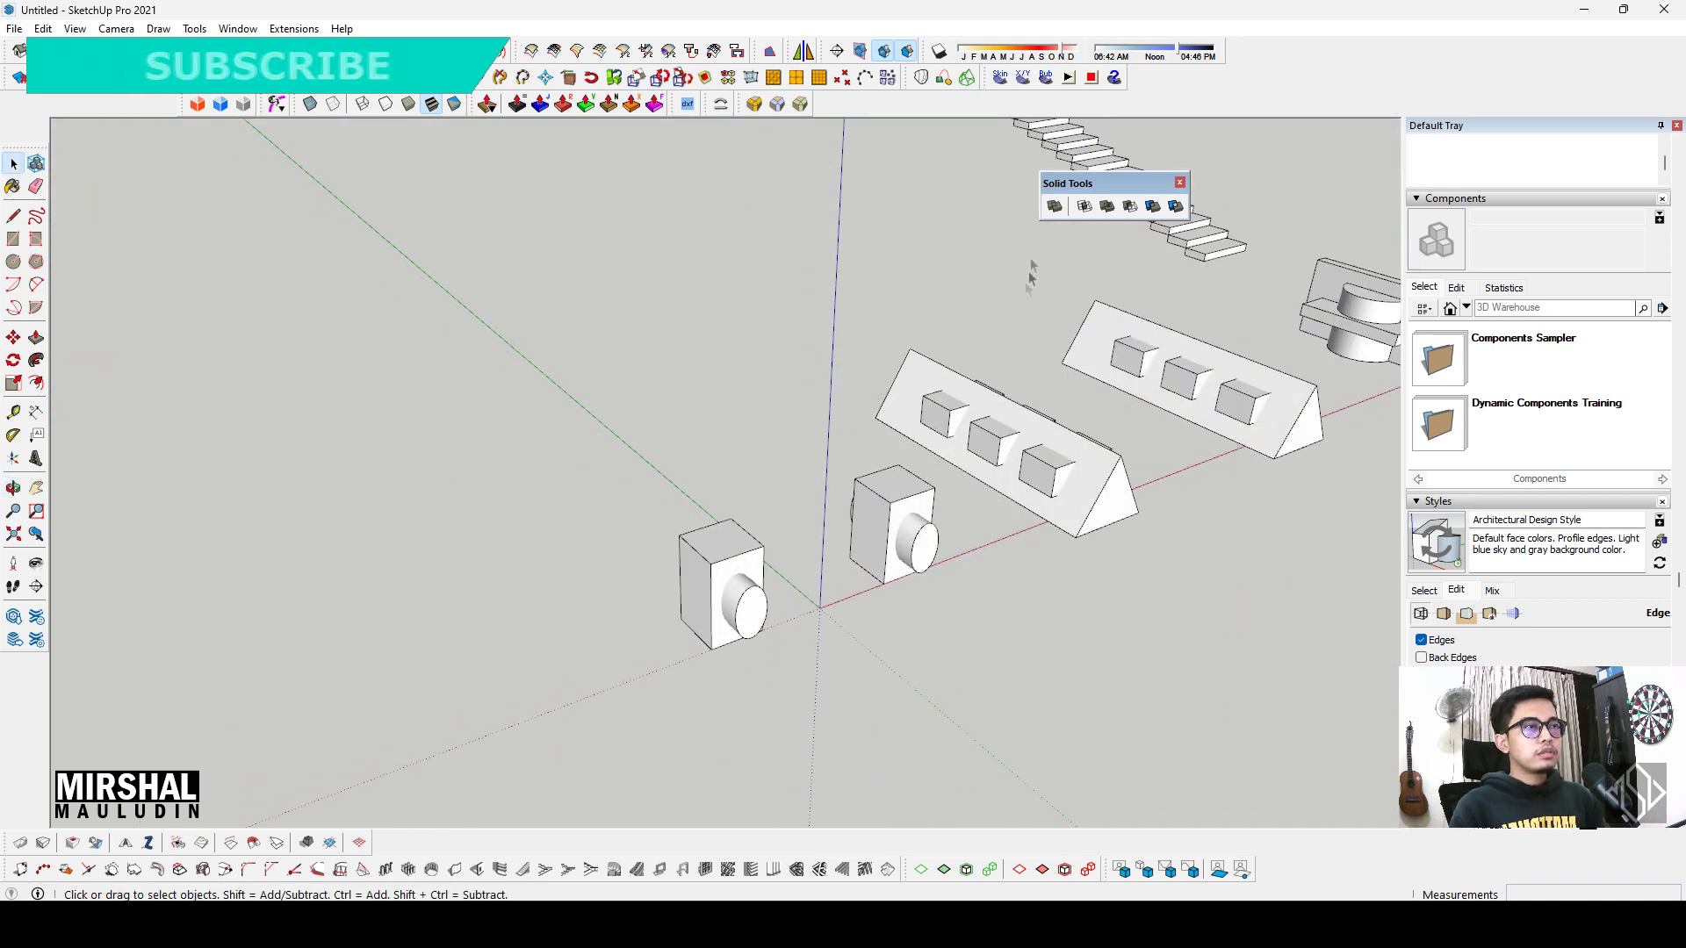
scroll(801, 473, "down", 3)
mouse_move(802, 472)
middle_mouse_down()
mouse_move(856, 479)
mouse_move(795, 559)
middle_mouse_up()
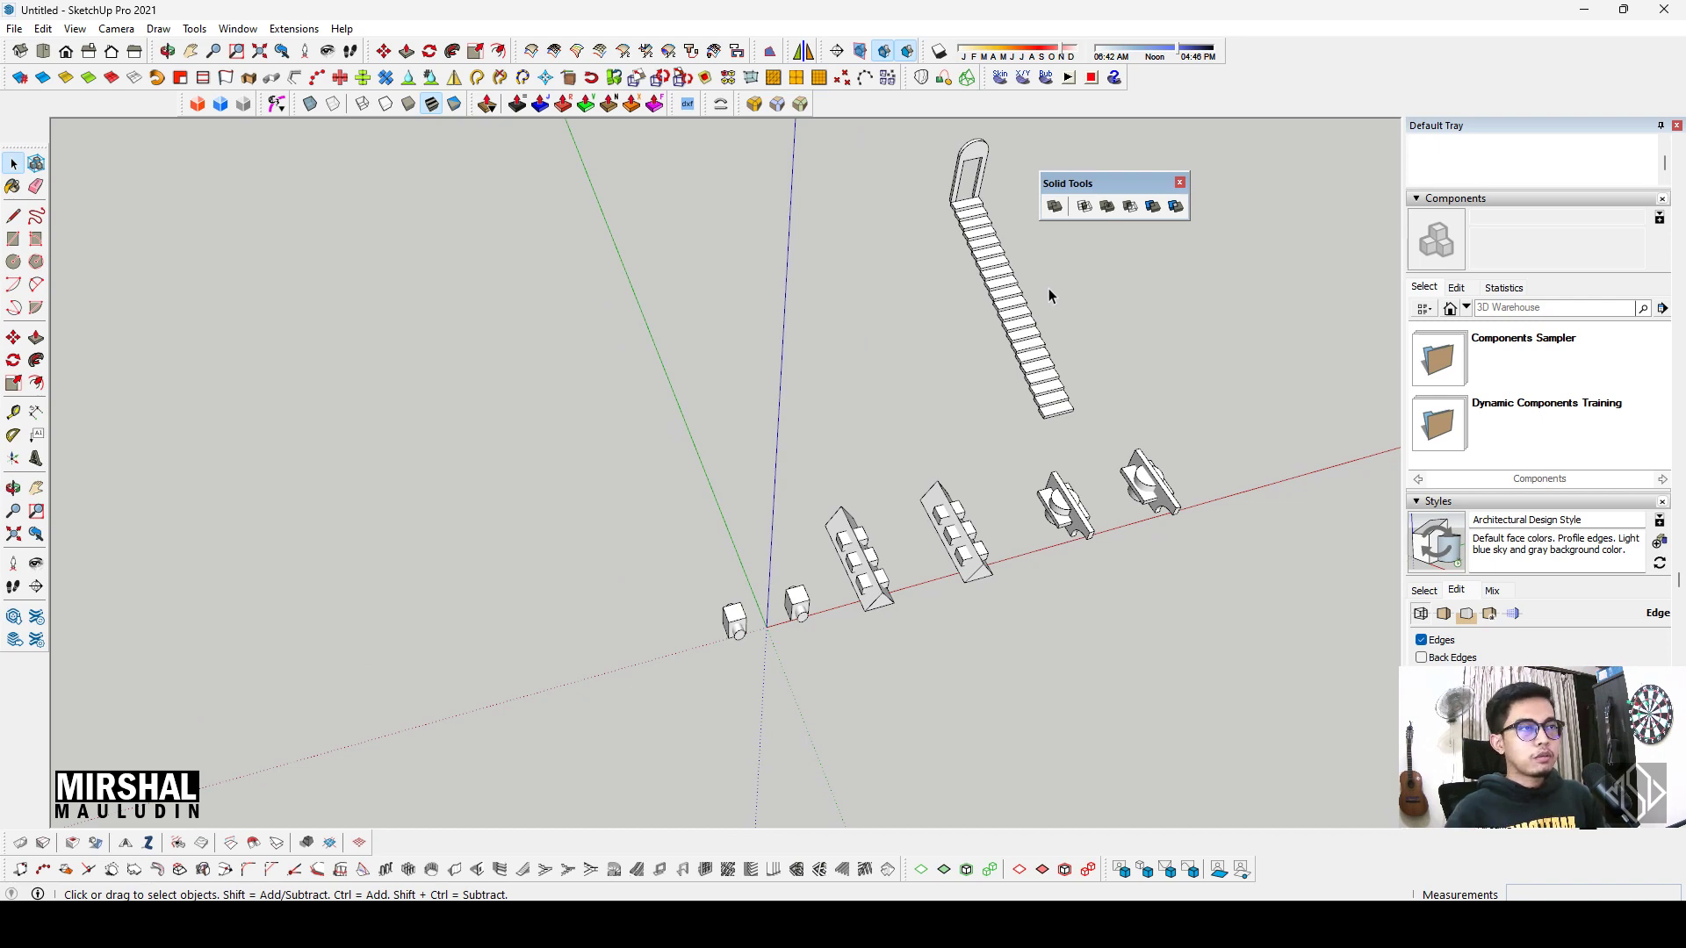
scroll(703, 672, "up", 5)
Step: Delete the top face of the left box group so it is no longer solid
left_click(804, 490)
scroll(855, 504, "up", 1)
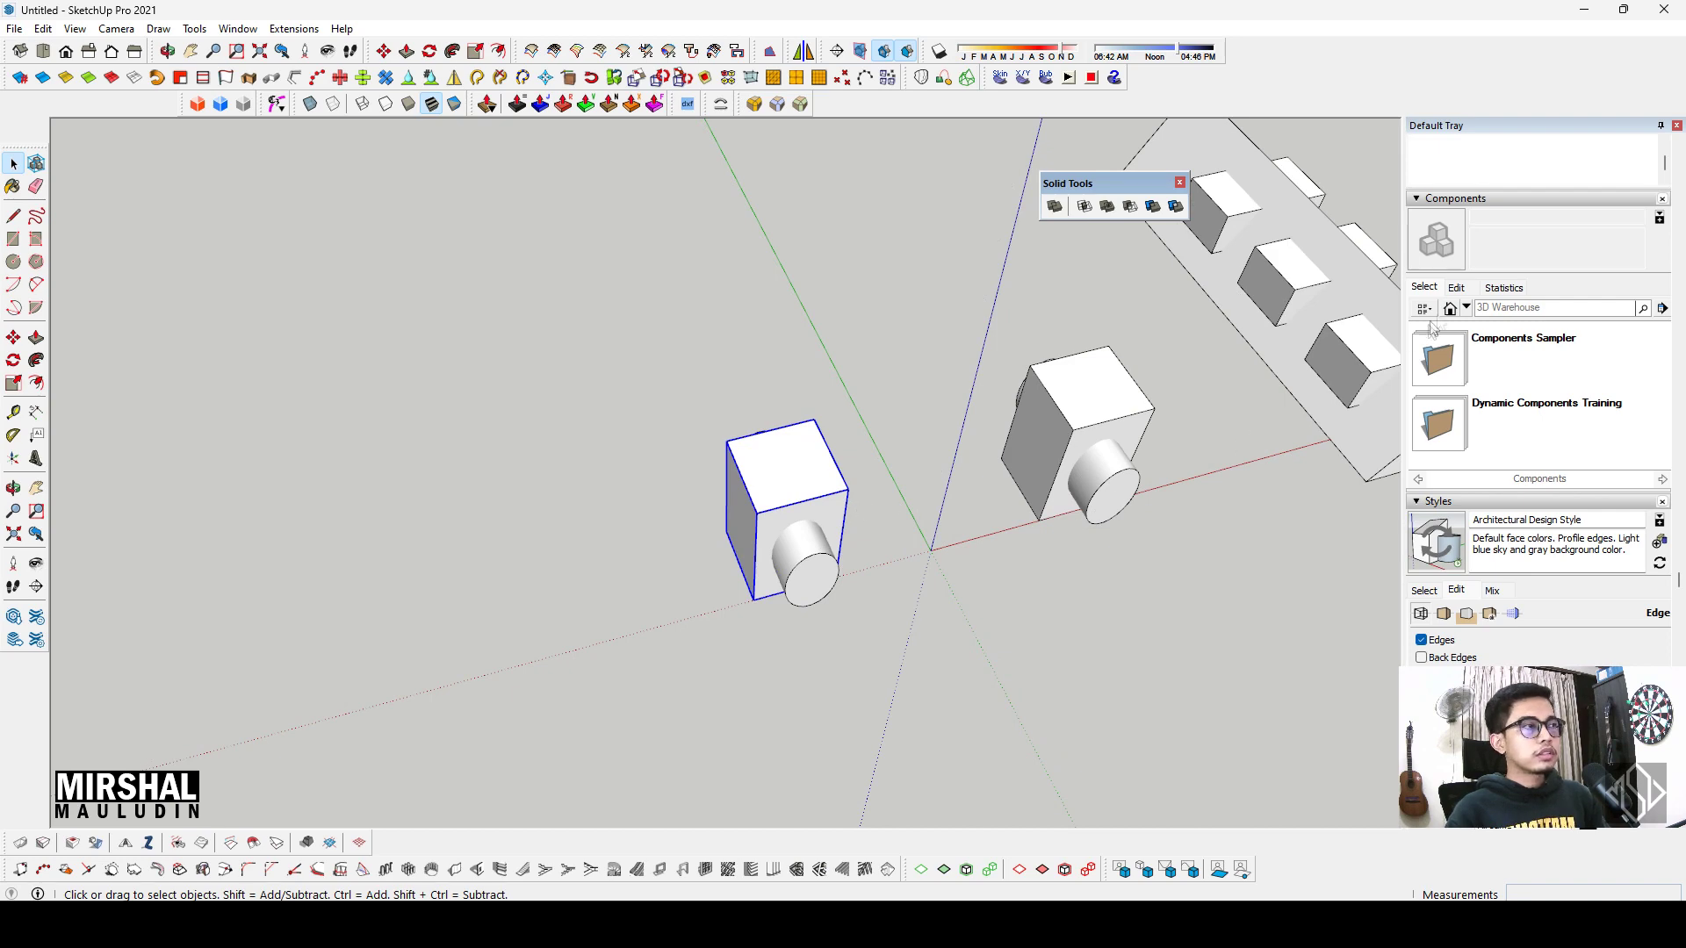
scroll(1423, 332, "up", 3)
scroll(1484, 279, "up", 3)
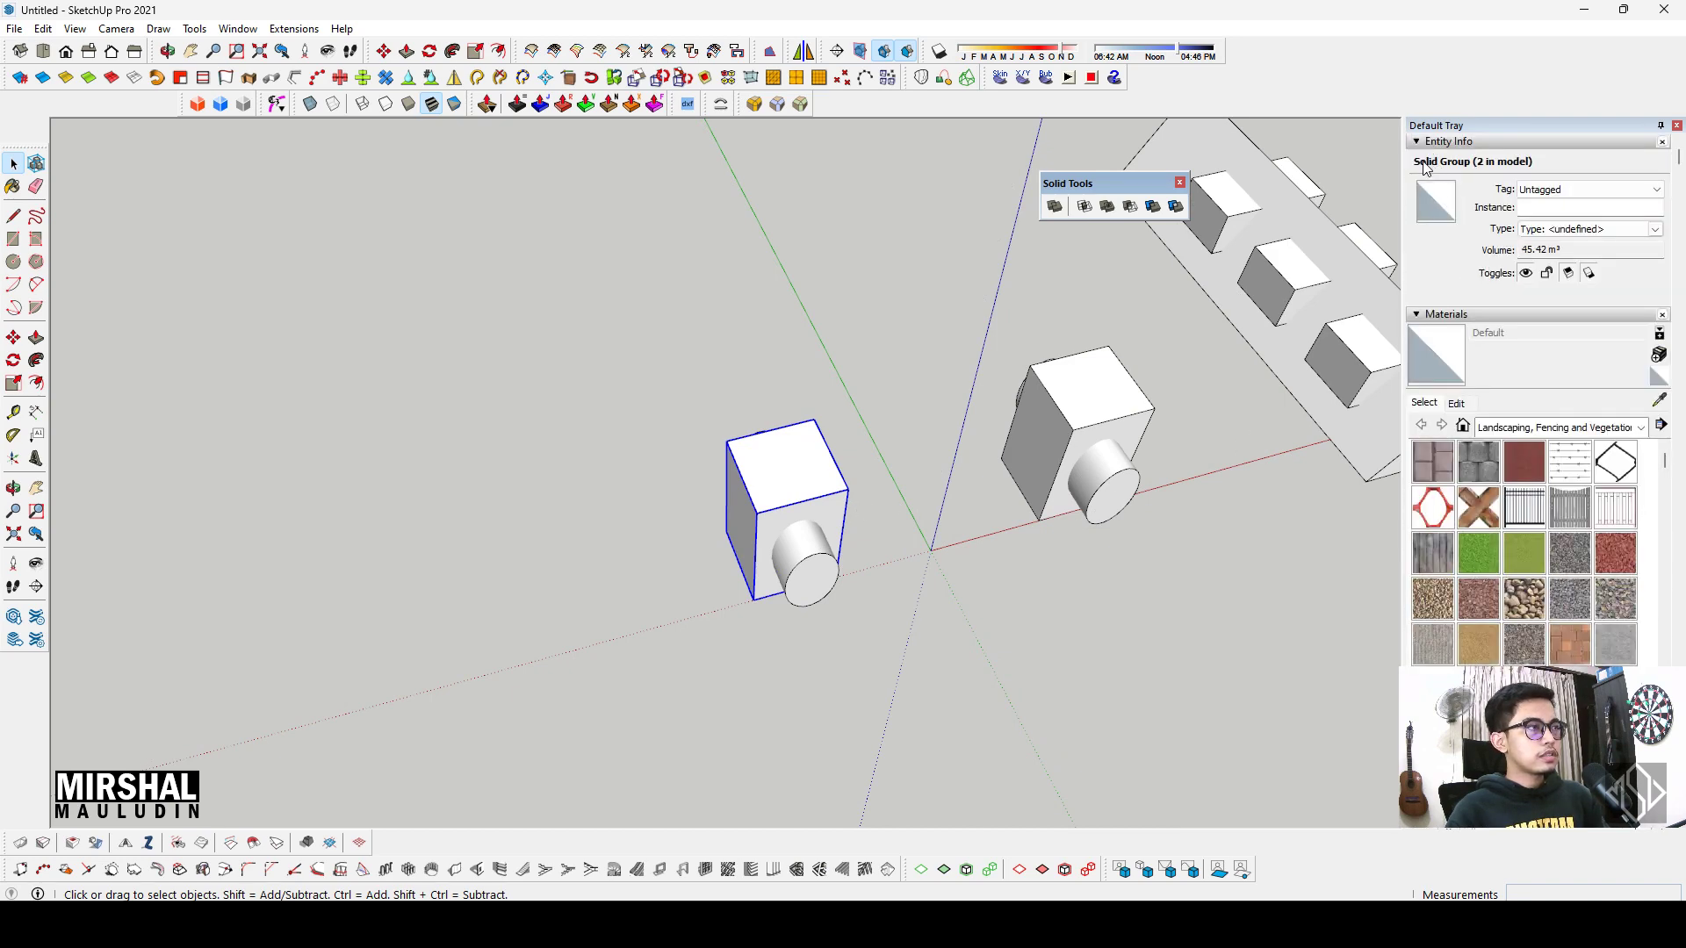
scroll(795, 471, "up", 2)
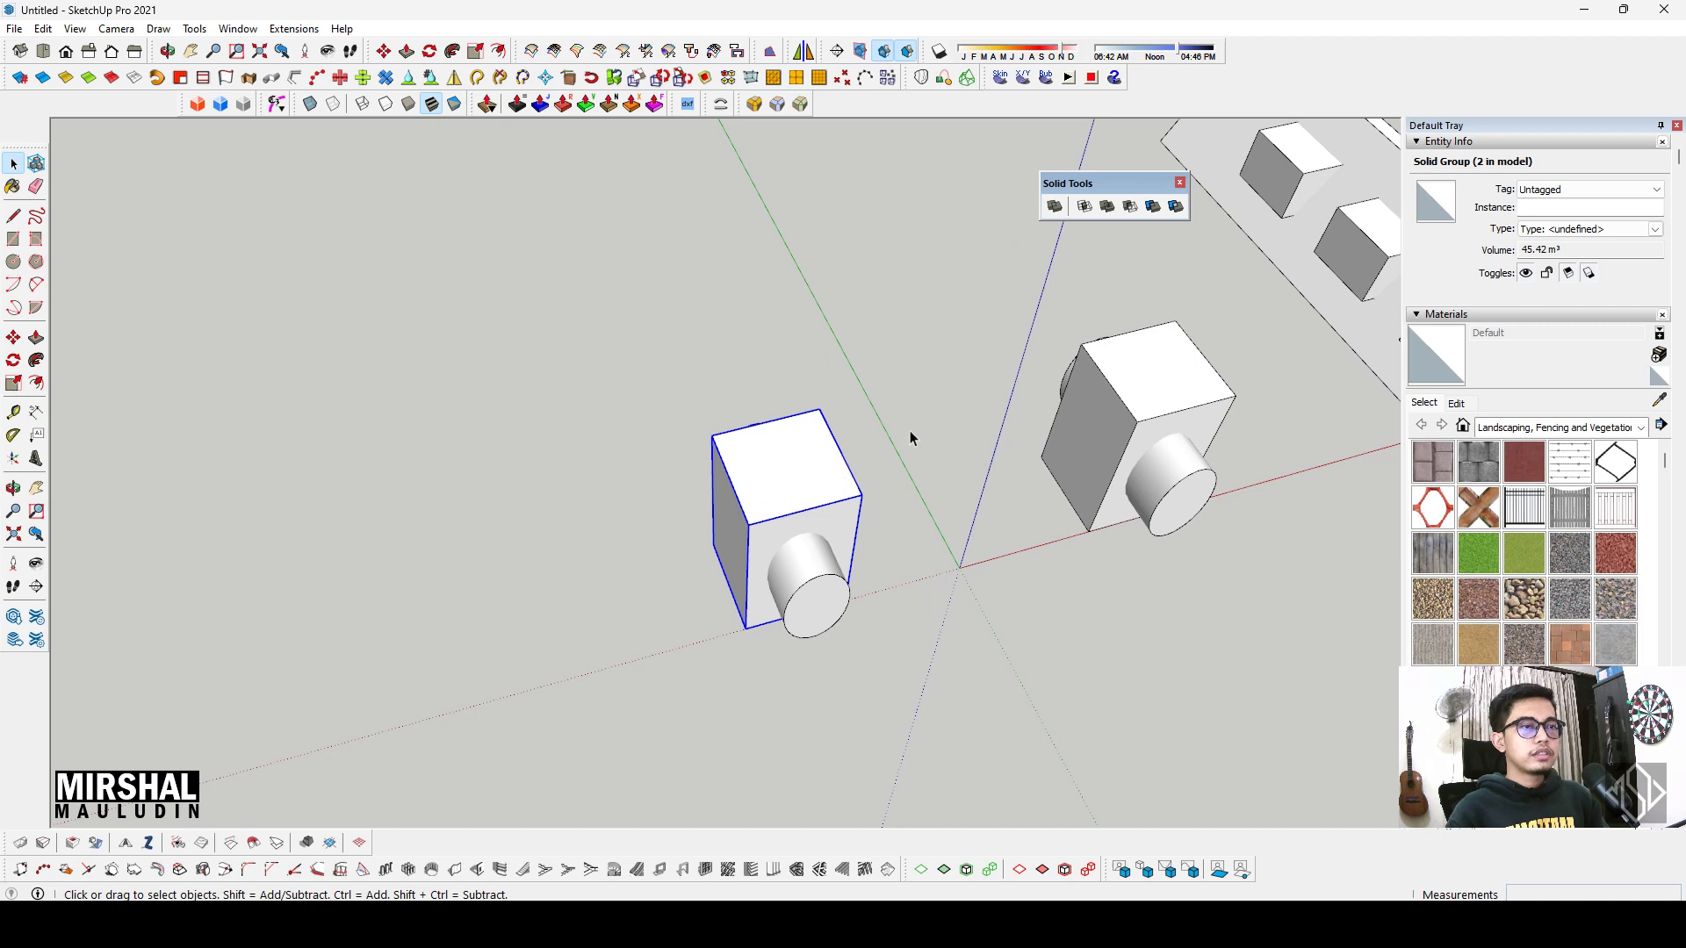
scroll(910, 437, "down", 2)
left_click(820, 523, "shift")
scroll(821, 524, "down", 2)
scroll(809, 490, "down", 2)
double_click(704, 545)
middle_click_drag(704, 554, 722, 535)
scroll(752, 527, "up", 2)
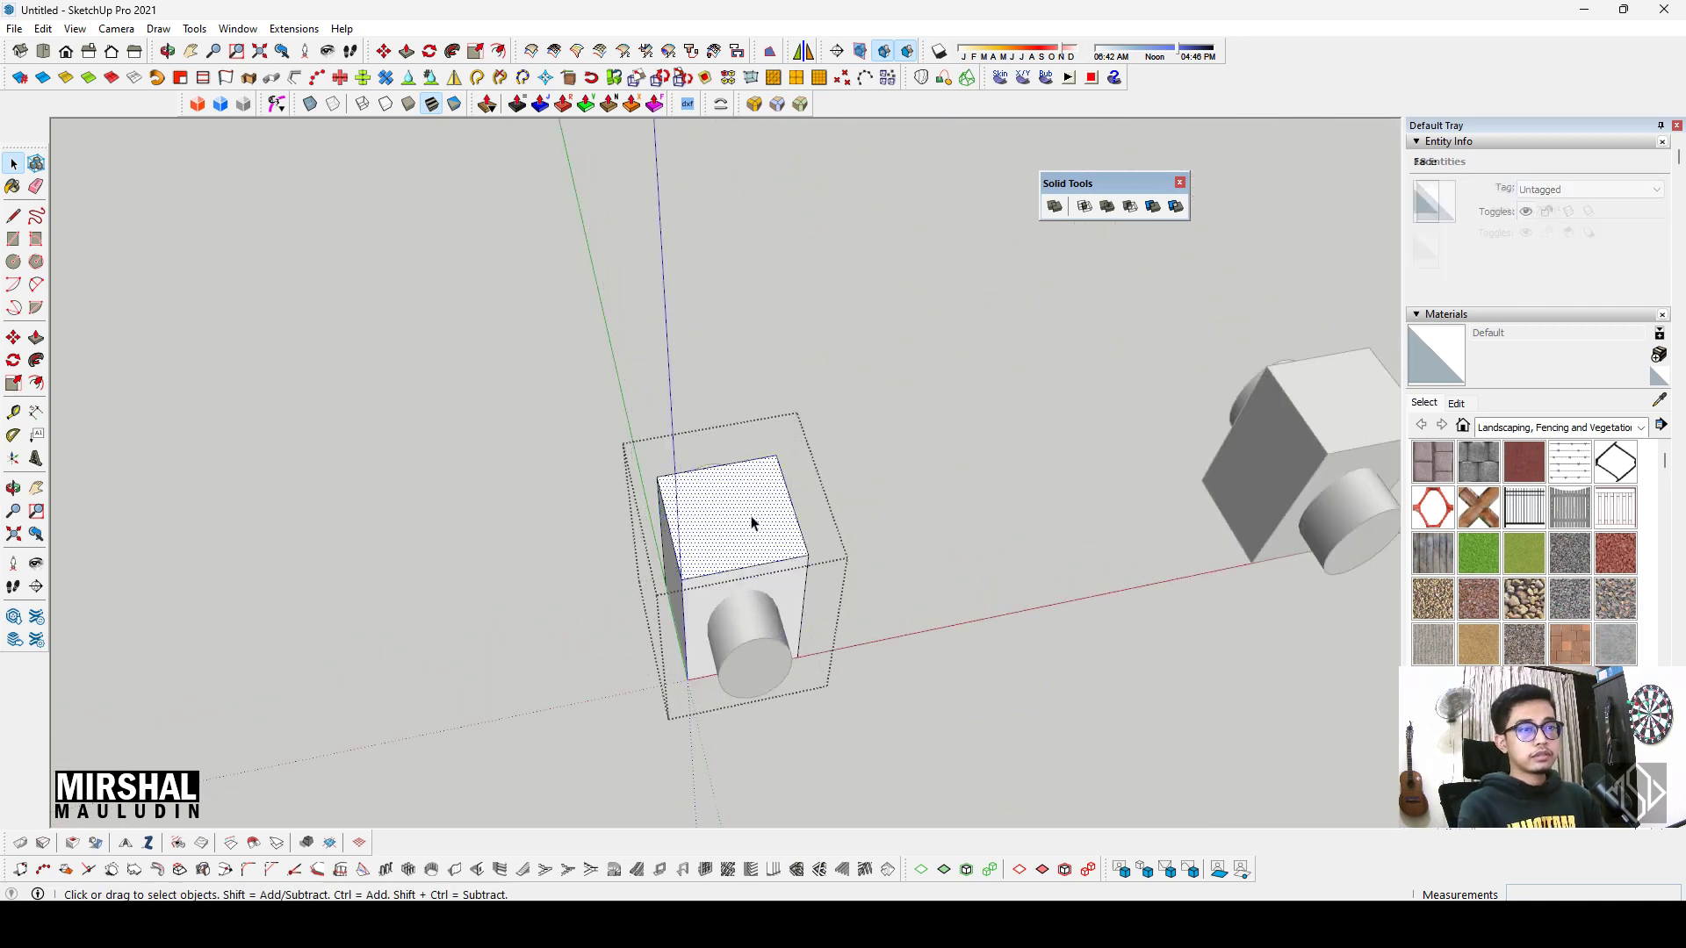
key("Delete")
key("Escape")
left_click(729, 538)
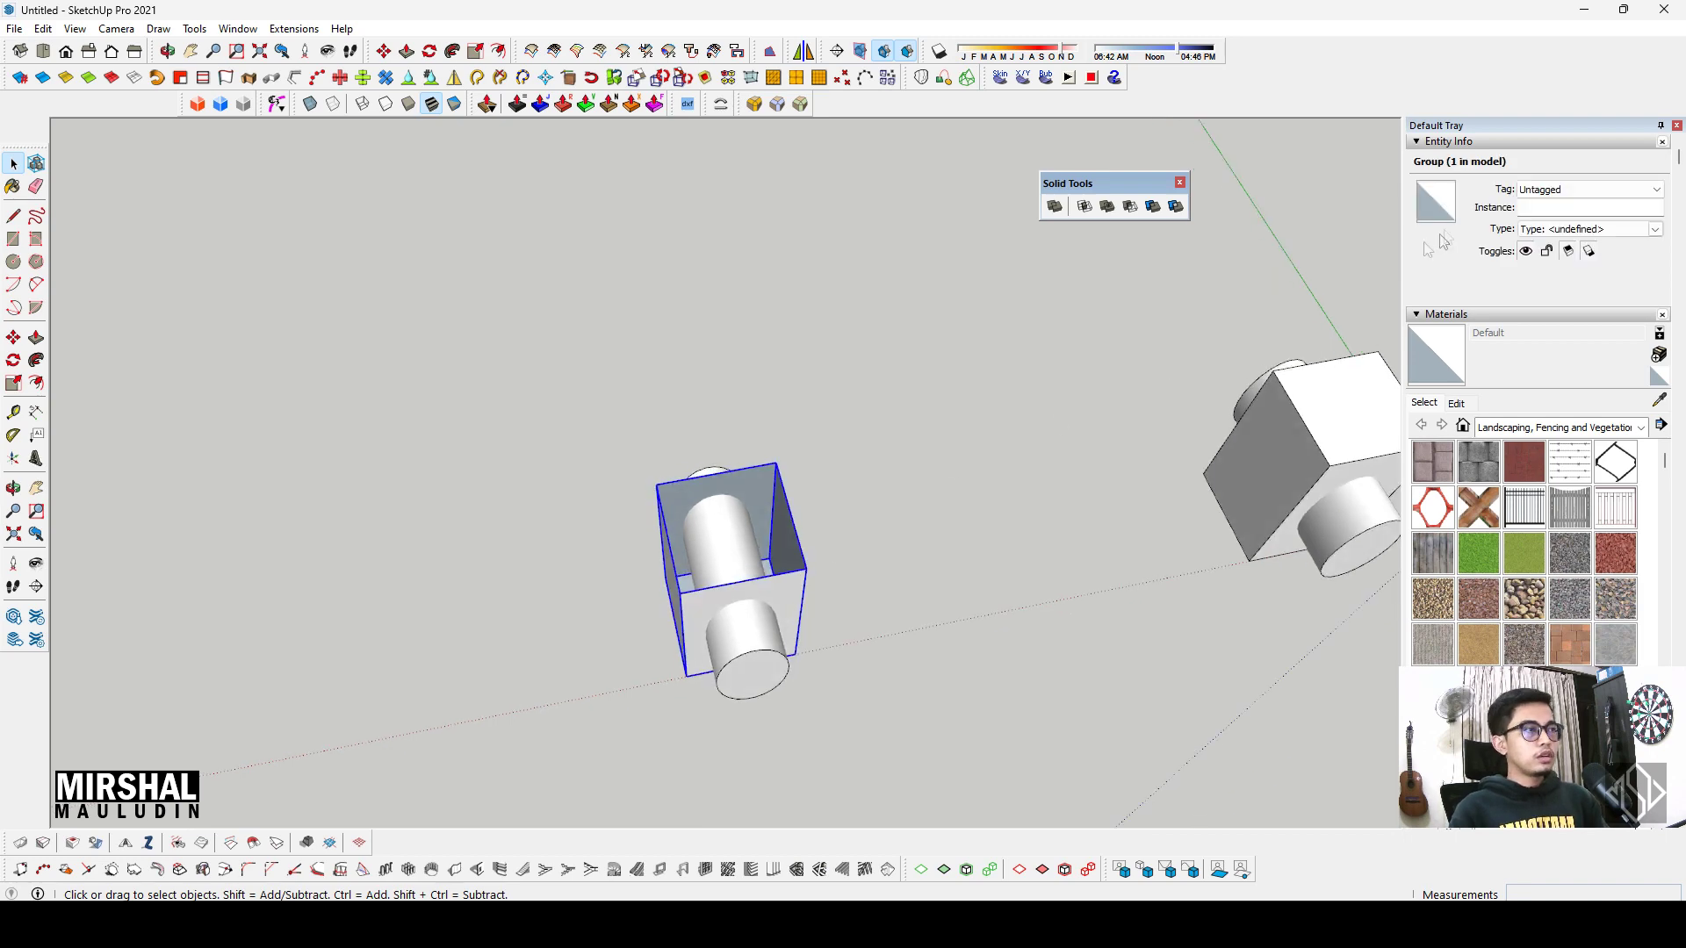
Step: Copy the right box group and place the copy in the middle of the row
left_click(1329, 424)
middle_click_drag(1328, 425, 602, 469)
key("ctrl+c")
key("ctrl+v")
left_click(990, 439)
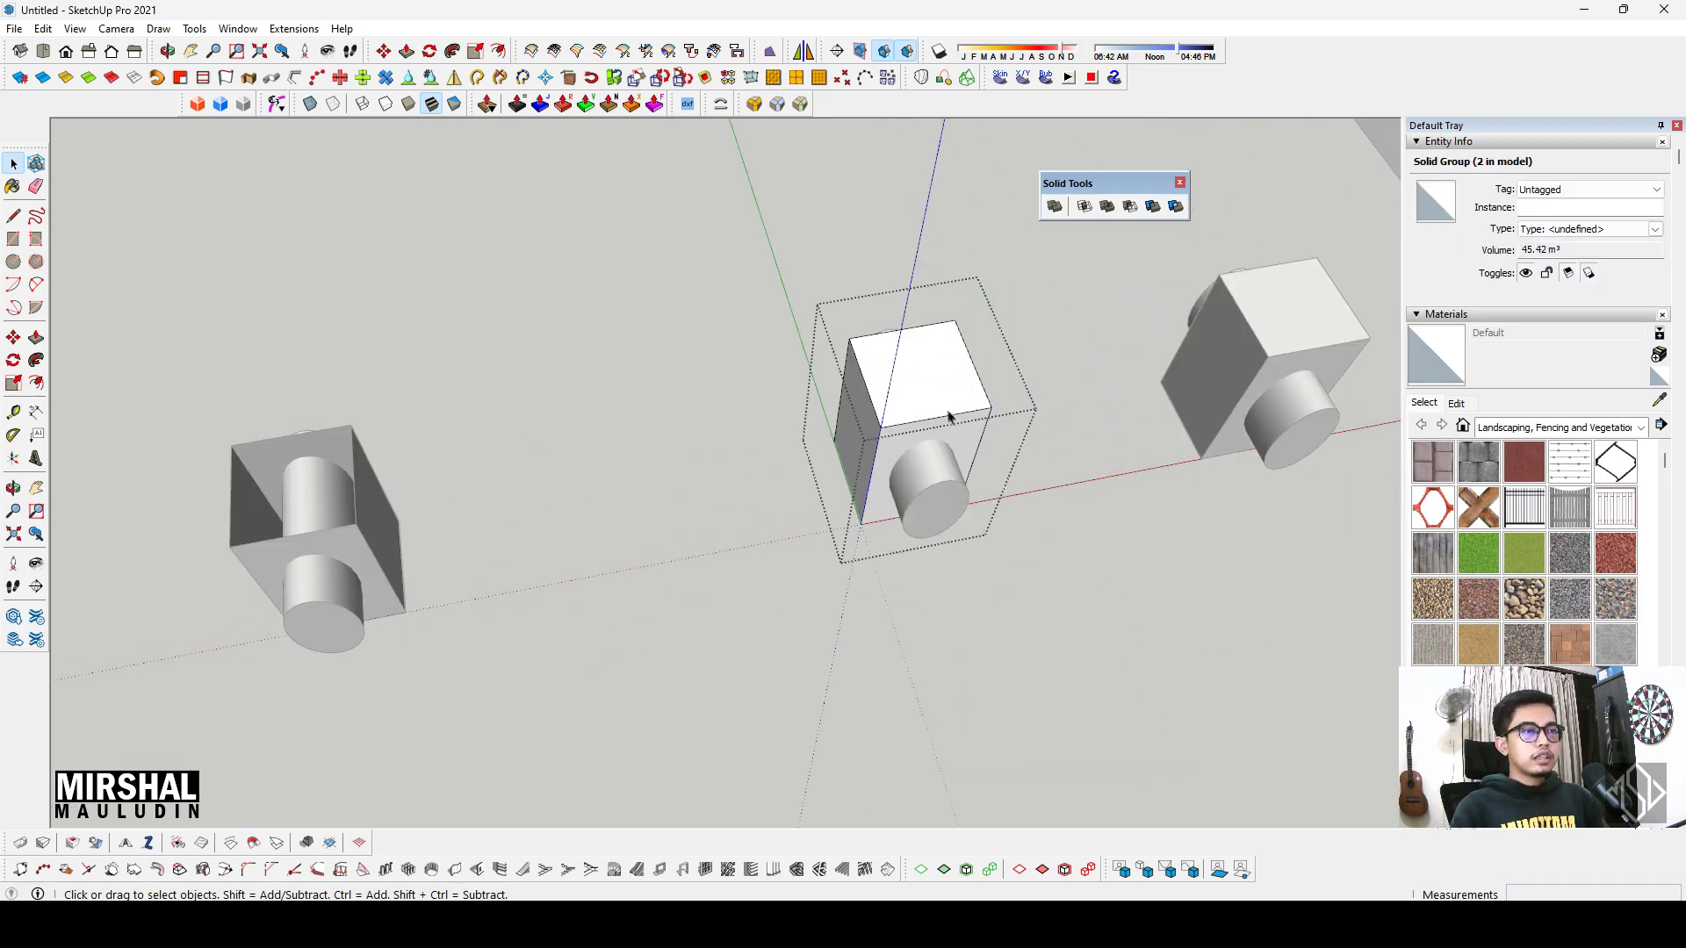
Step: Inside the middle box copy, draw a line across its top face
double_click(921, 382)
scroll(940, 299, "up", 2)
middle_click_drag(896, 499, 966, 457)
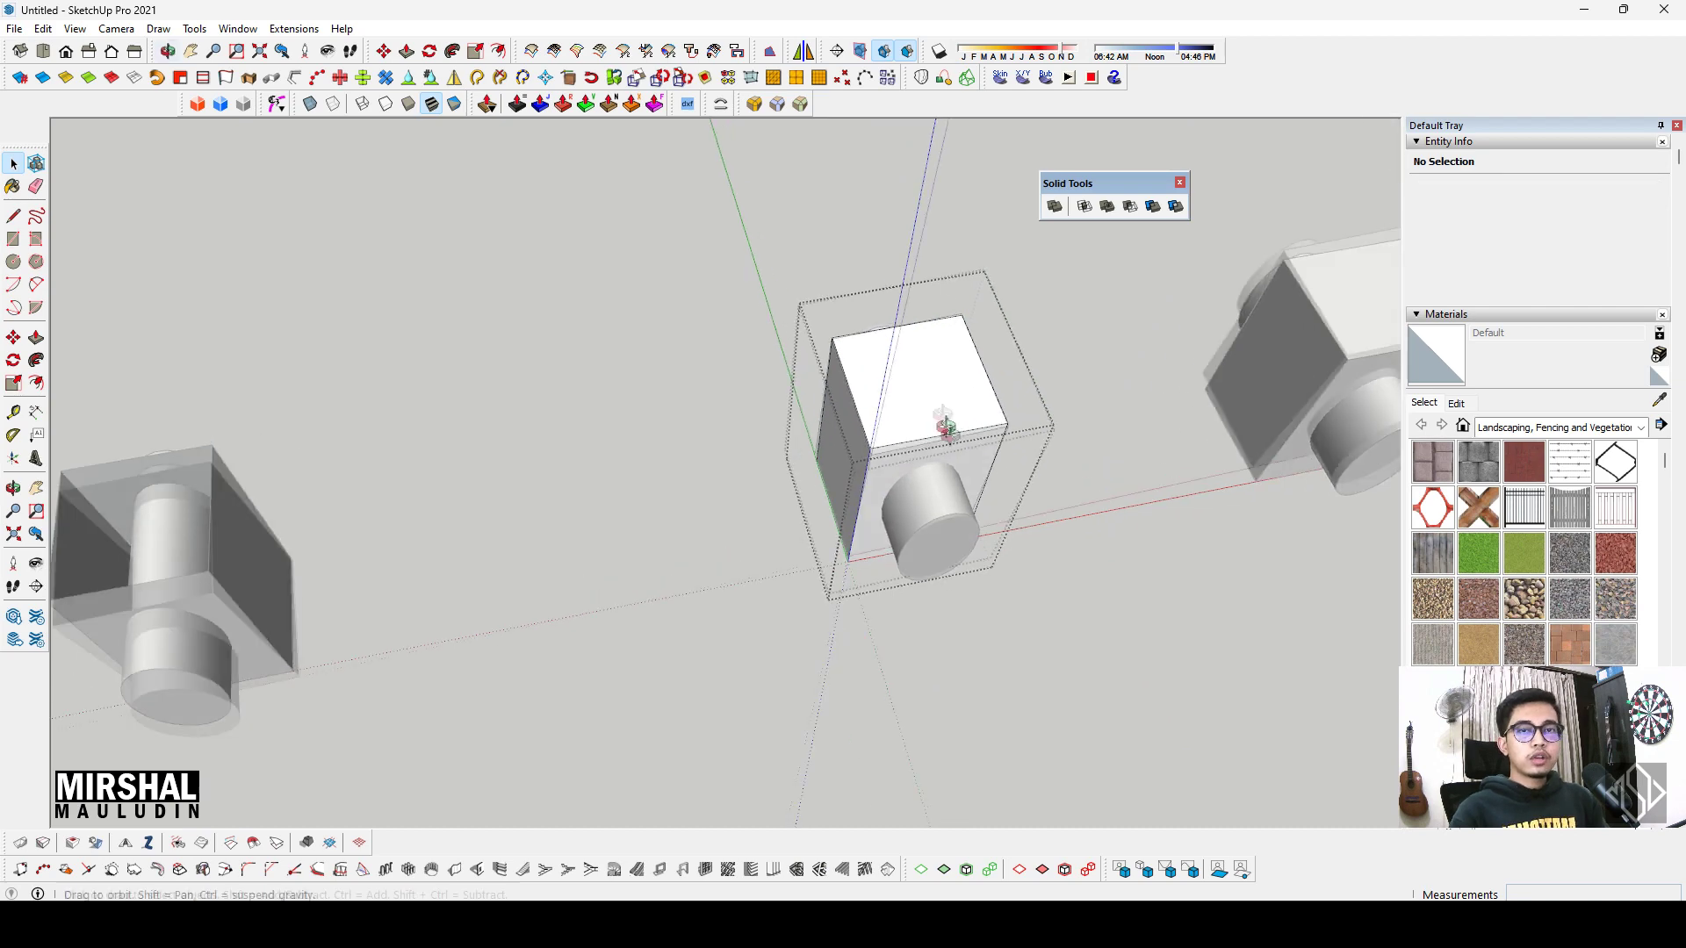
key("l")
scroll(1017, 426, "up", 2)
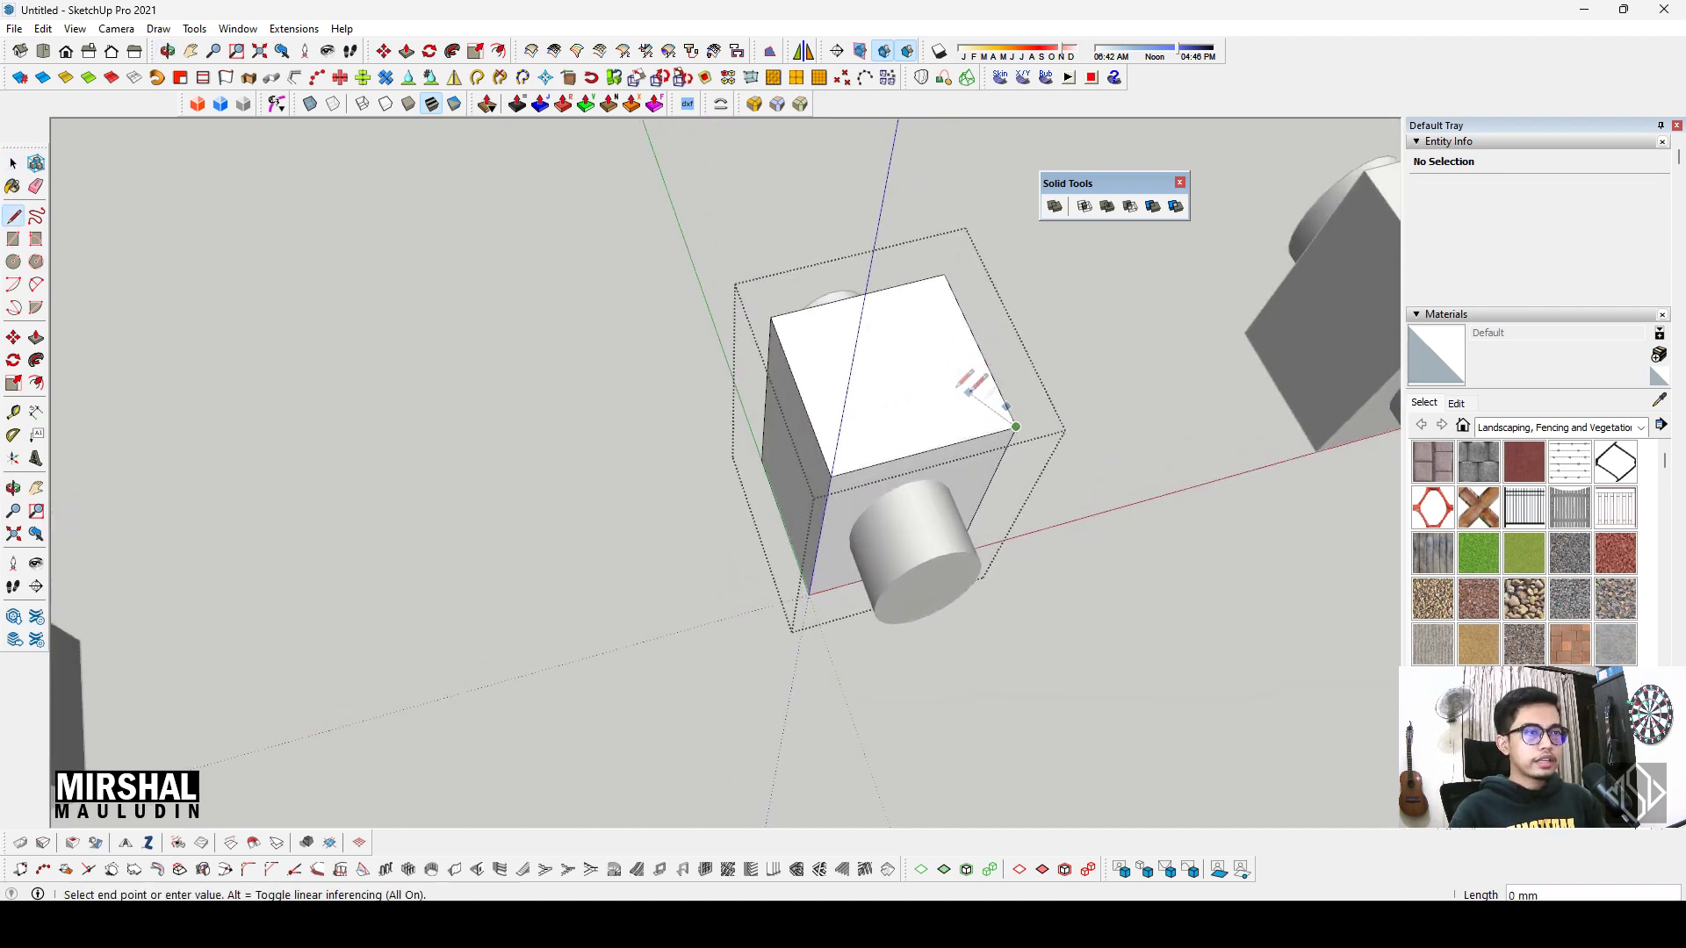
scroll(870, 369, "up", 1)
left_click(864, 367)
scroll(696, 451, "down", 3)
key("space")
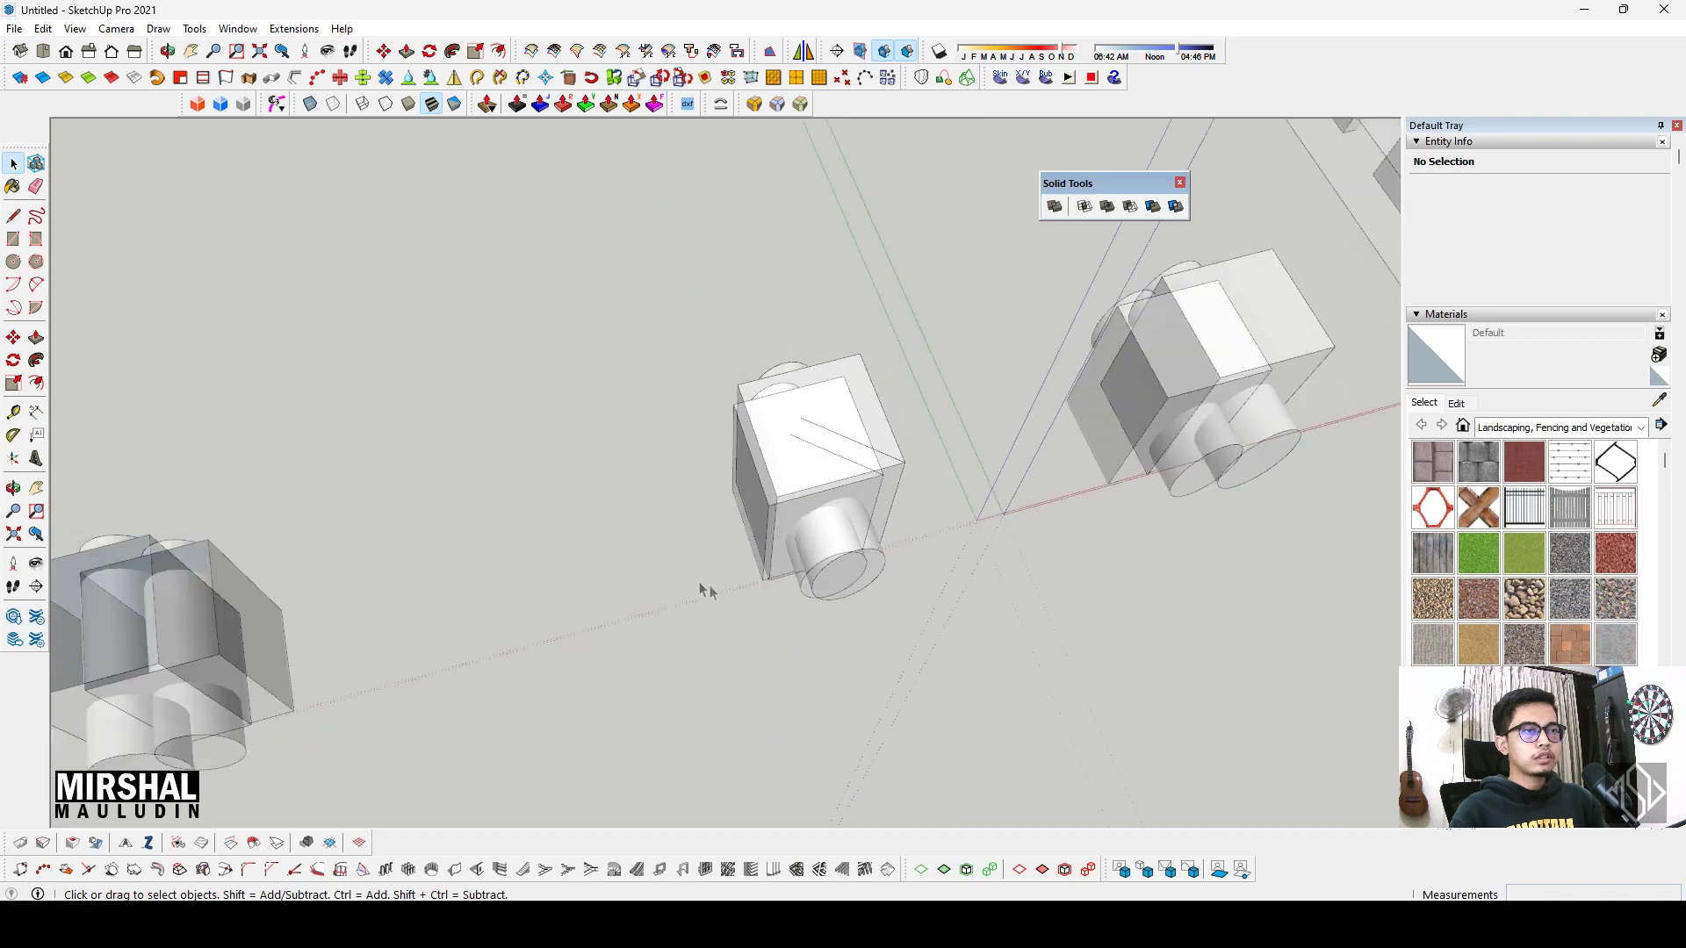
scroll(811, 420, "up", 3)
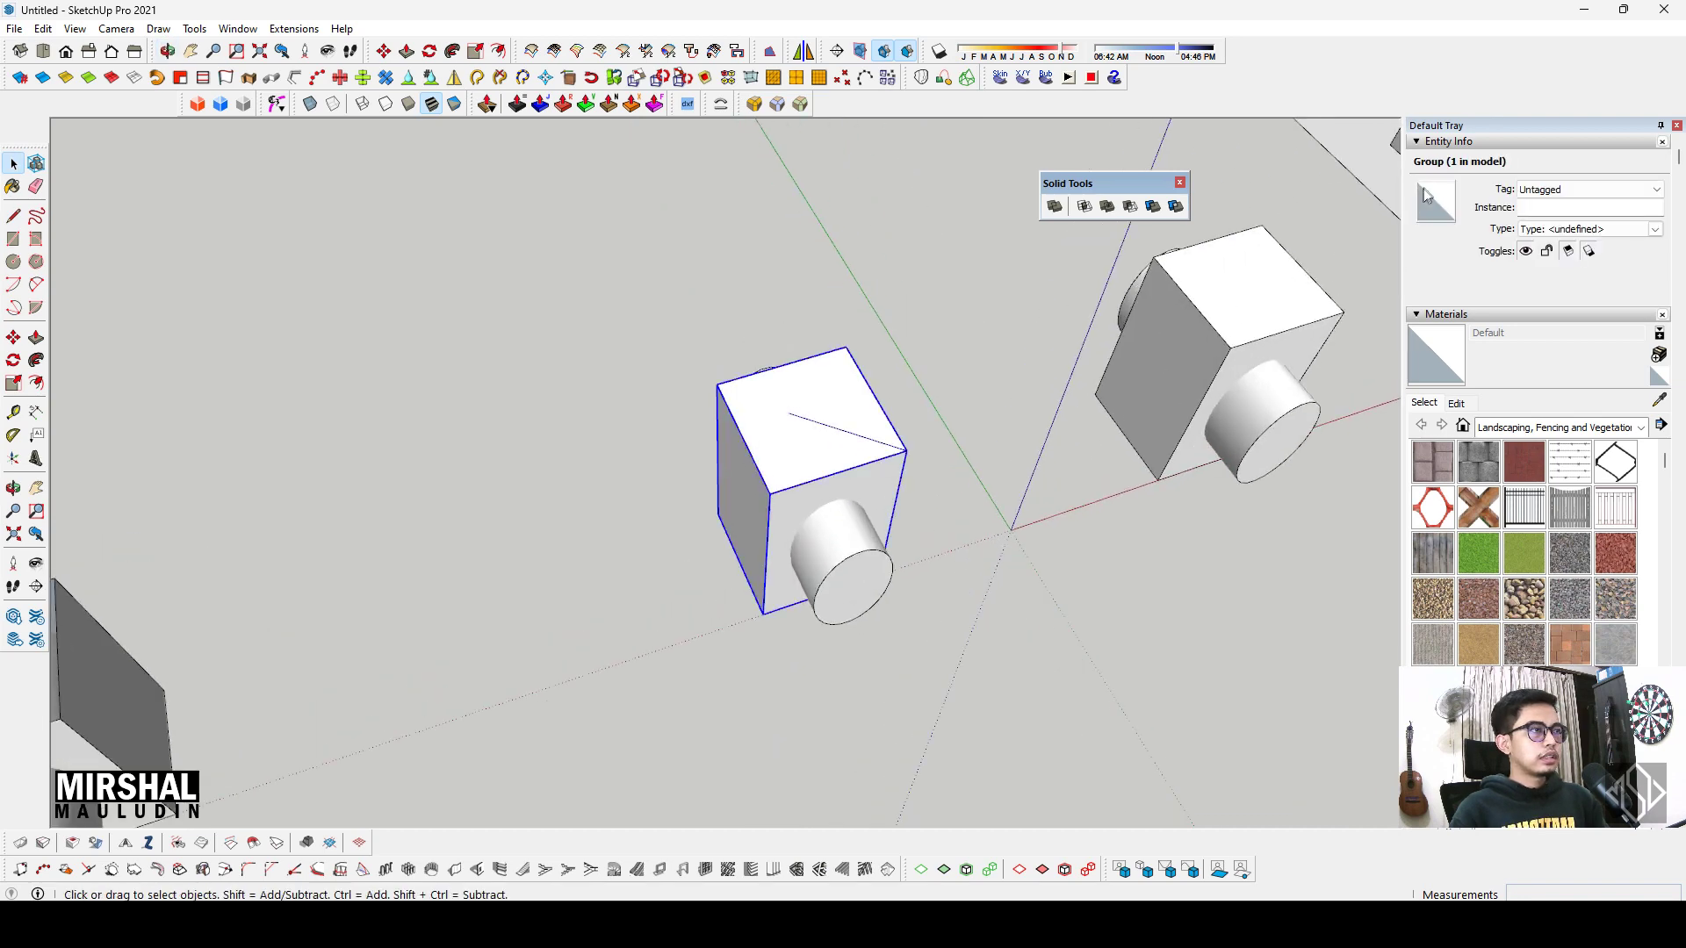
Step: Reopen the middle box group, inspect it from another angle, and close editing
middle_click_drag(916, 485, 881, 450)
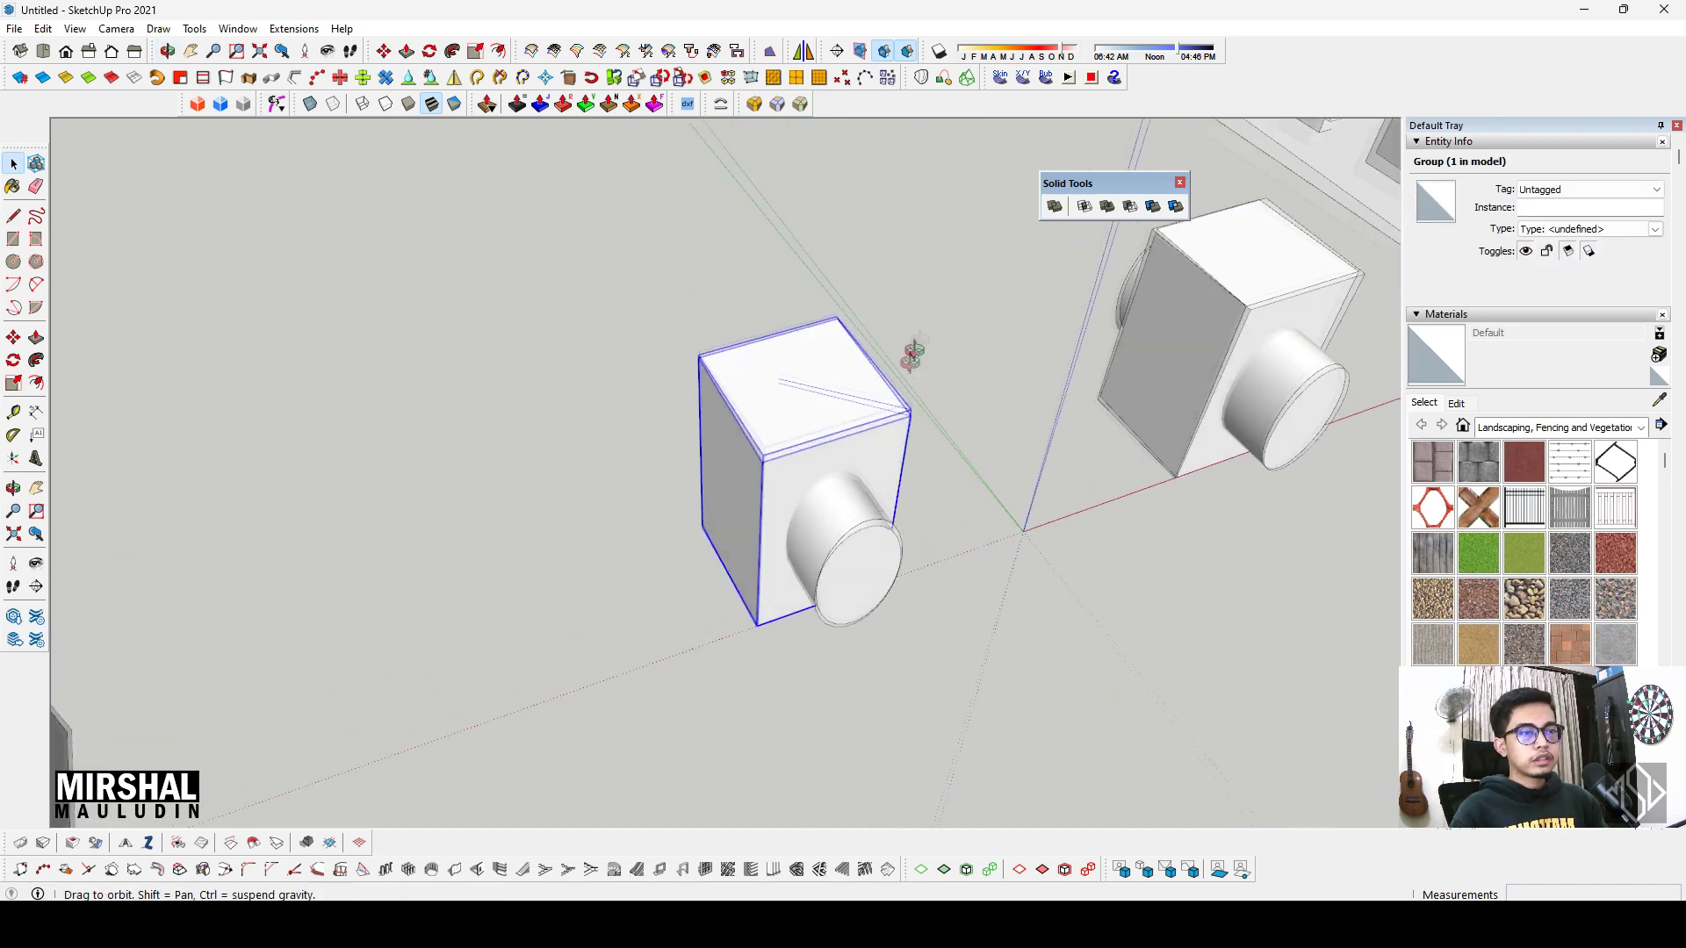
double_click(880, 450)
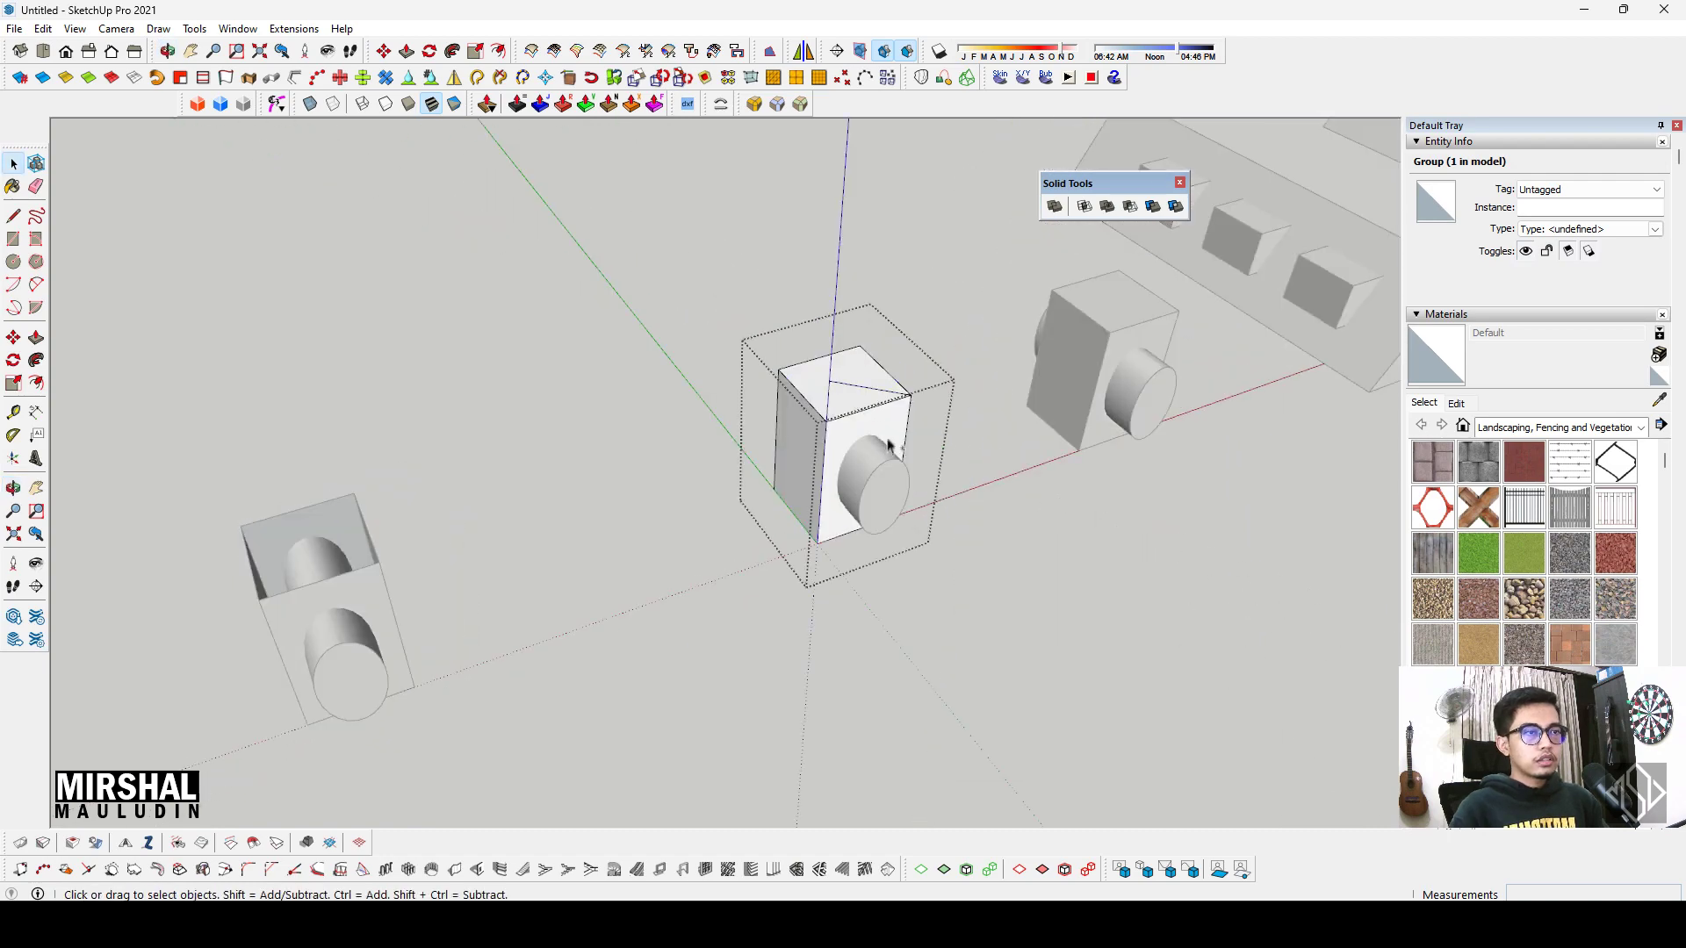
middle_click_drag(932, 426, 876, 444)
left_click(873, 651)
mouse_move(873, 651)
middle_mouse_down()
mouse_move(808, 549)
mouse_move(828, 433)
middle_mouse_up()
Step: Explode the middle box group into loose faces and edges
right_click(826, 419)
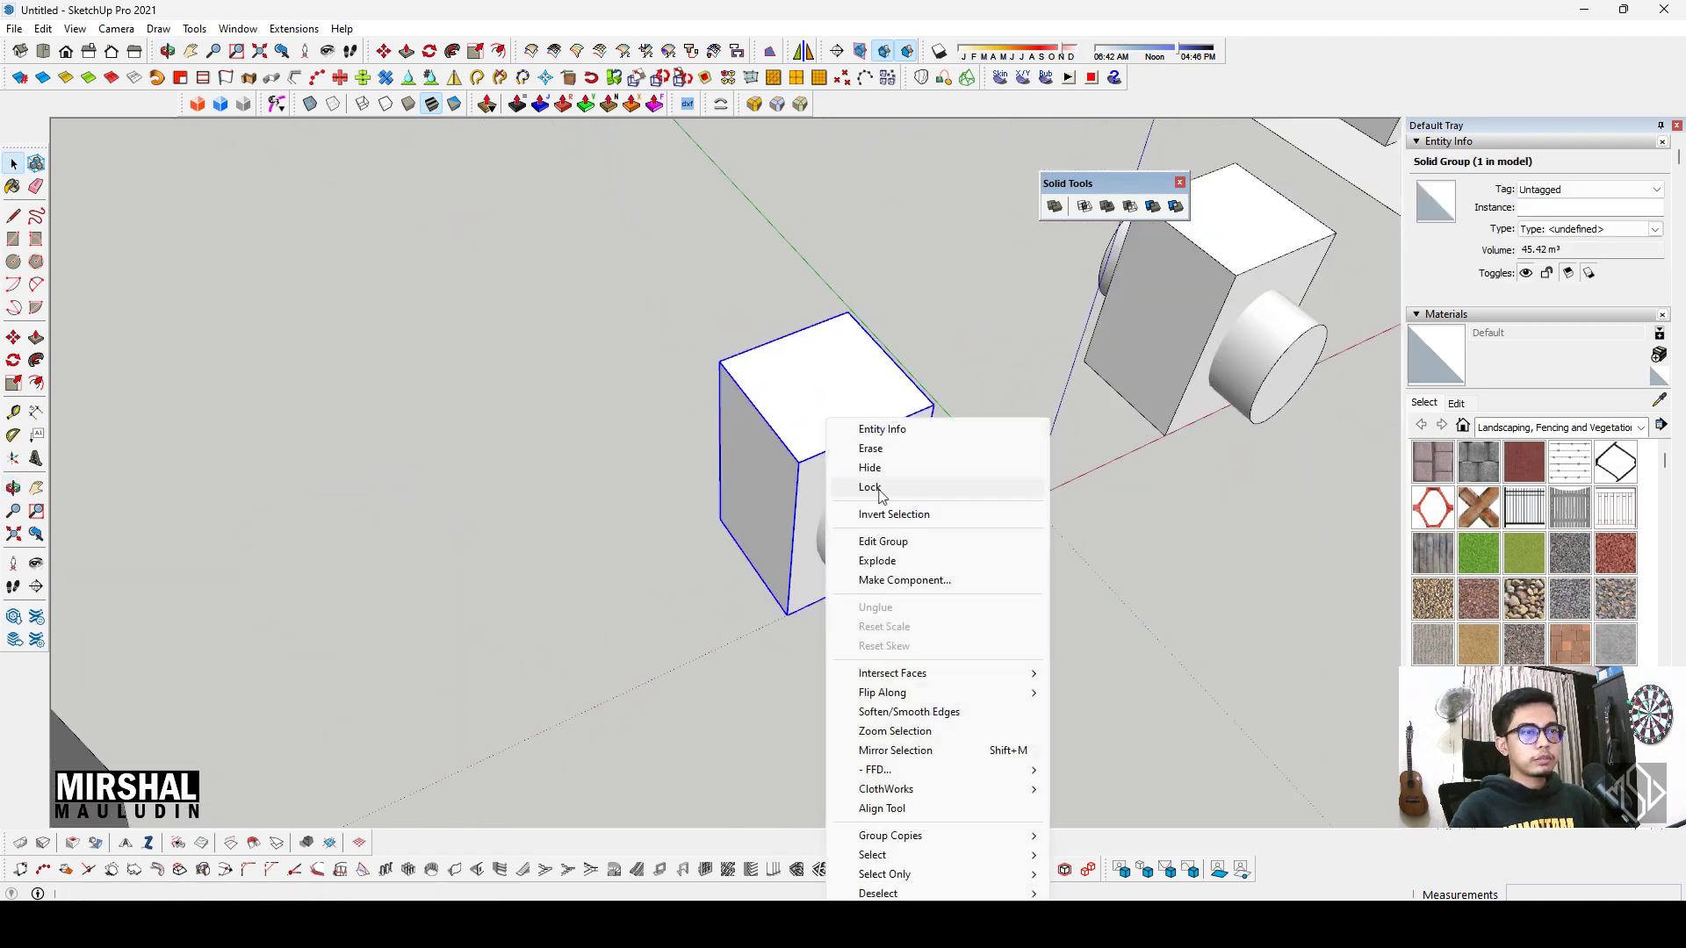
left_click(902, 562)
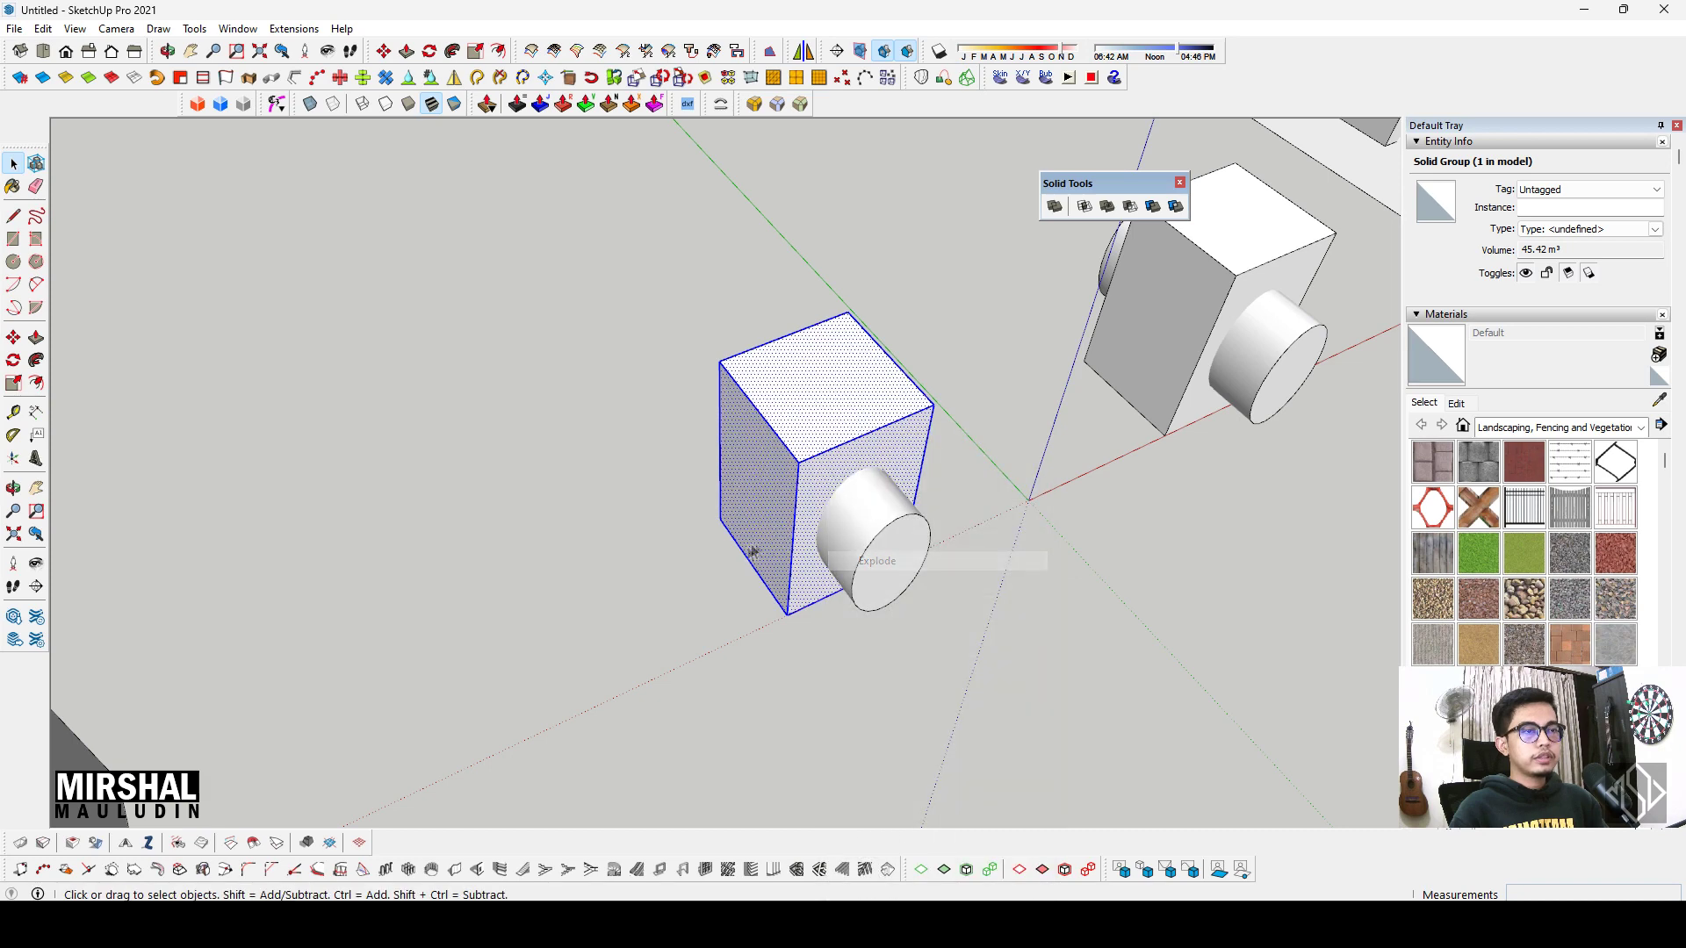
scroll(786, 615, "down", 3)
left_click(801, 620)
scroll(801, 620, "down", 2)
Step: Select the exploded box geometry and try Trim, cancelling the not-solid warning
left_click_drag(677, 369, 878, 606)
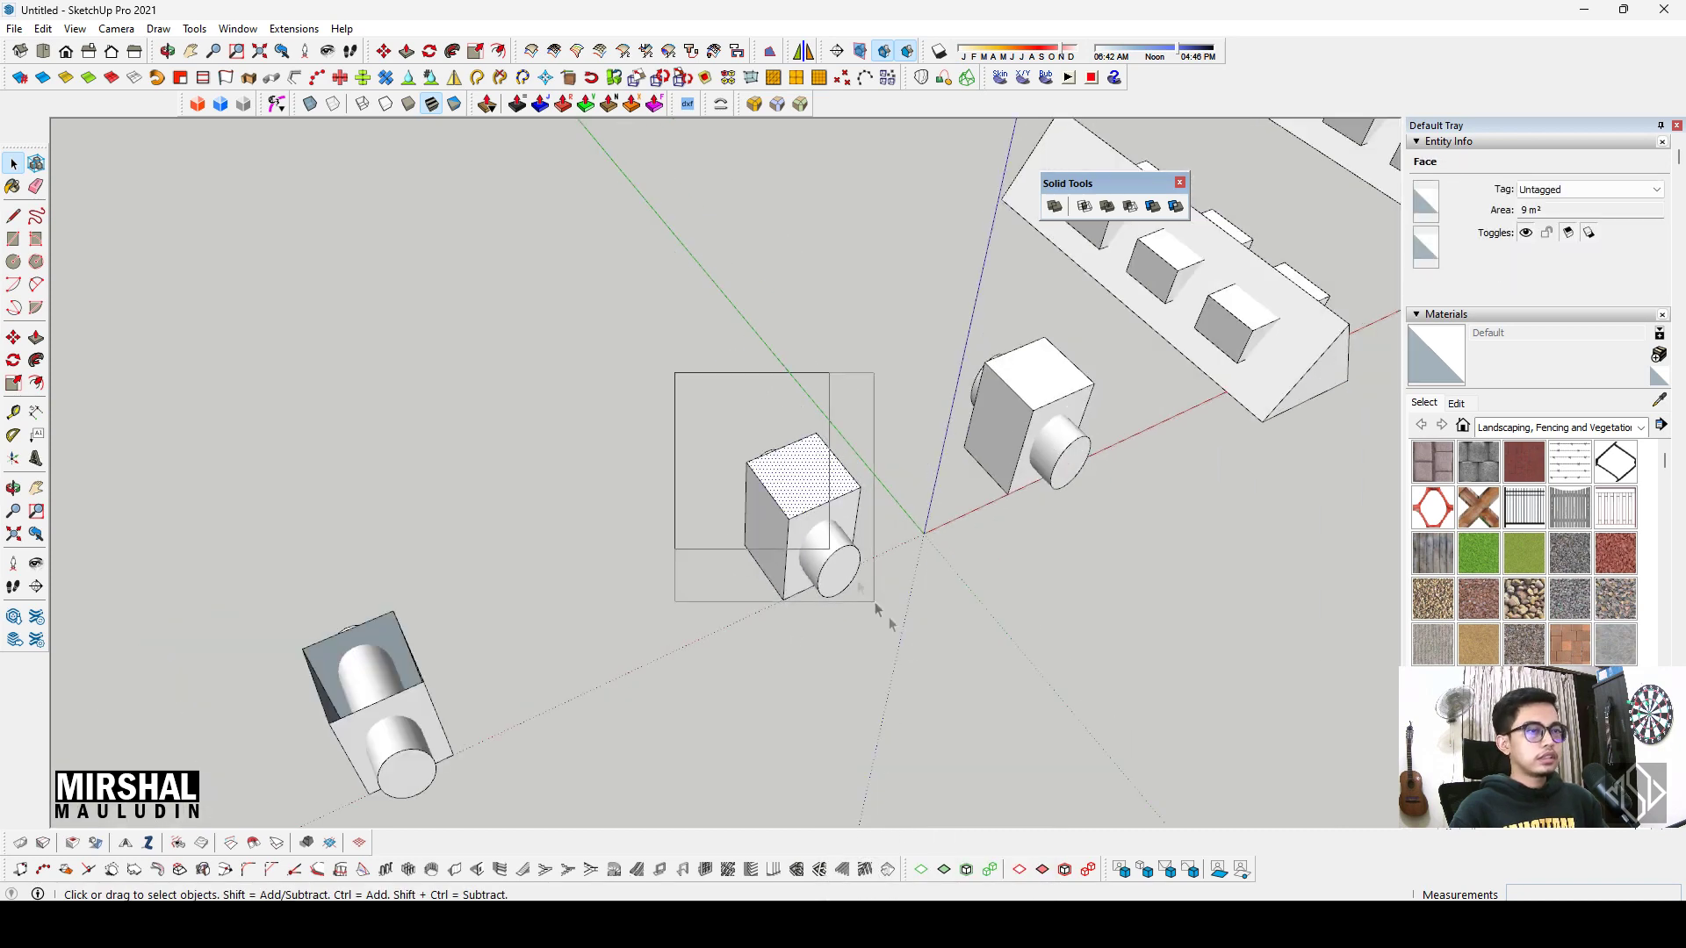
scroll(790, 537, "up", 3)
scroll(790, 537, "down", 2)
scroll(790, 538, "down", 2)
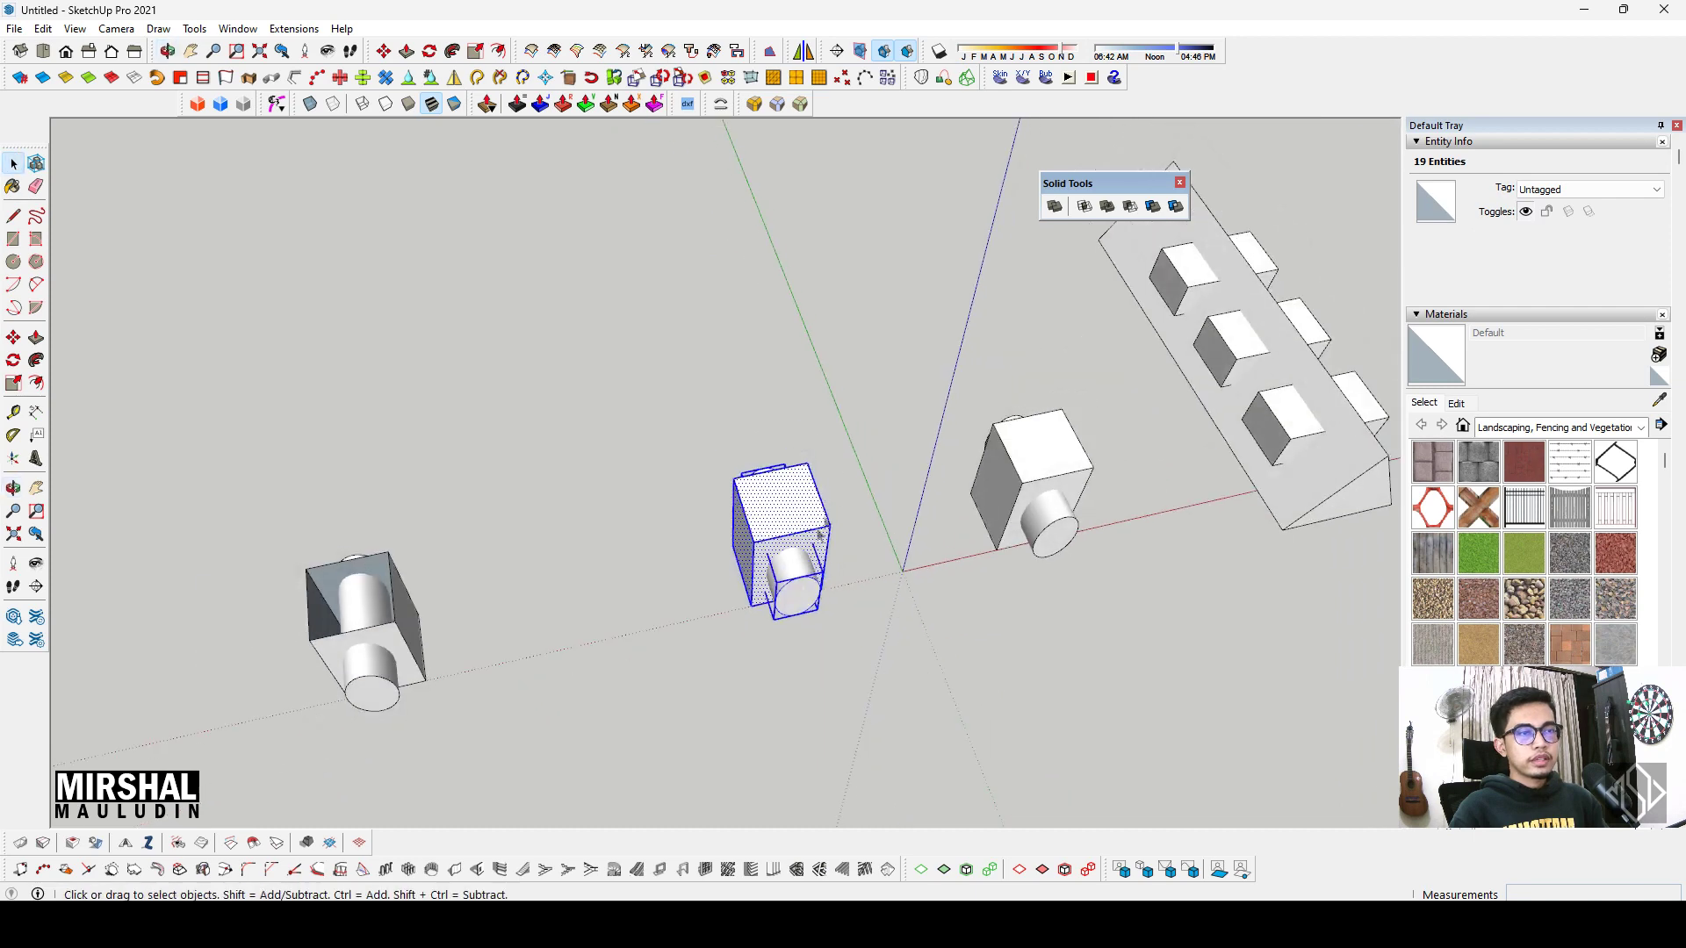
left_click_drag(876, 384, 646, 725)
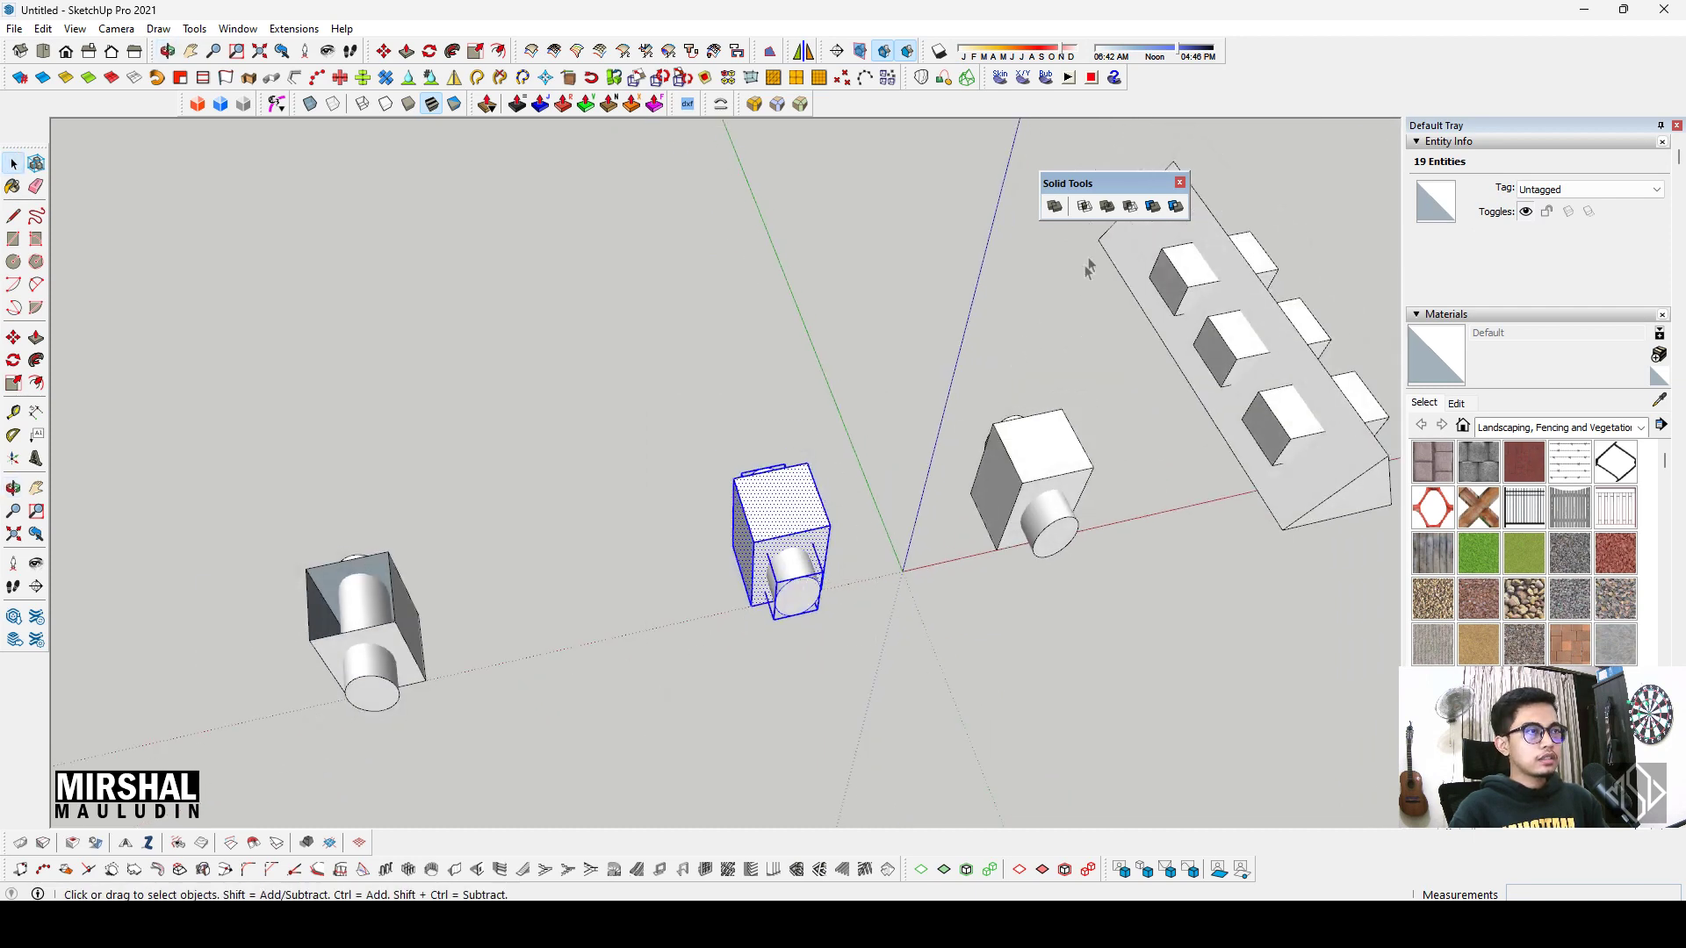
left_click(1154, 207)
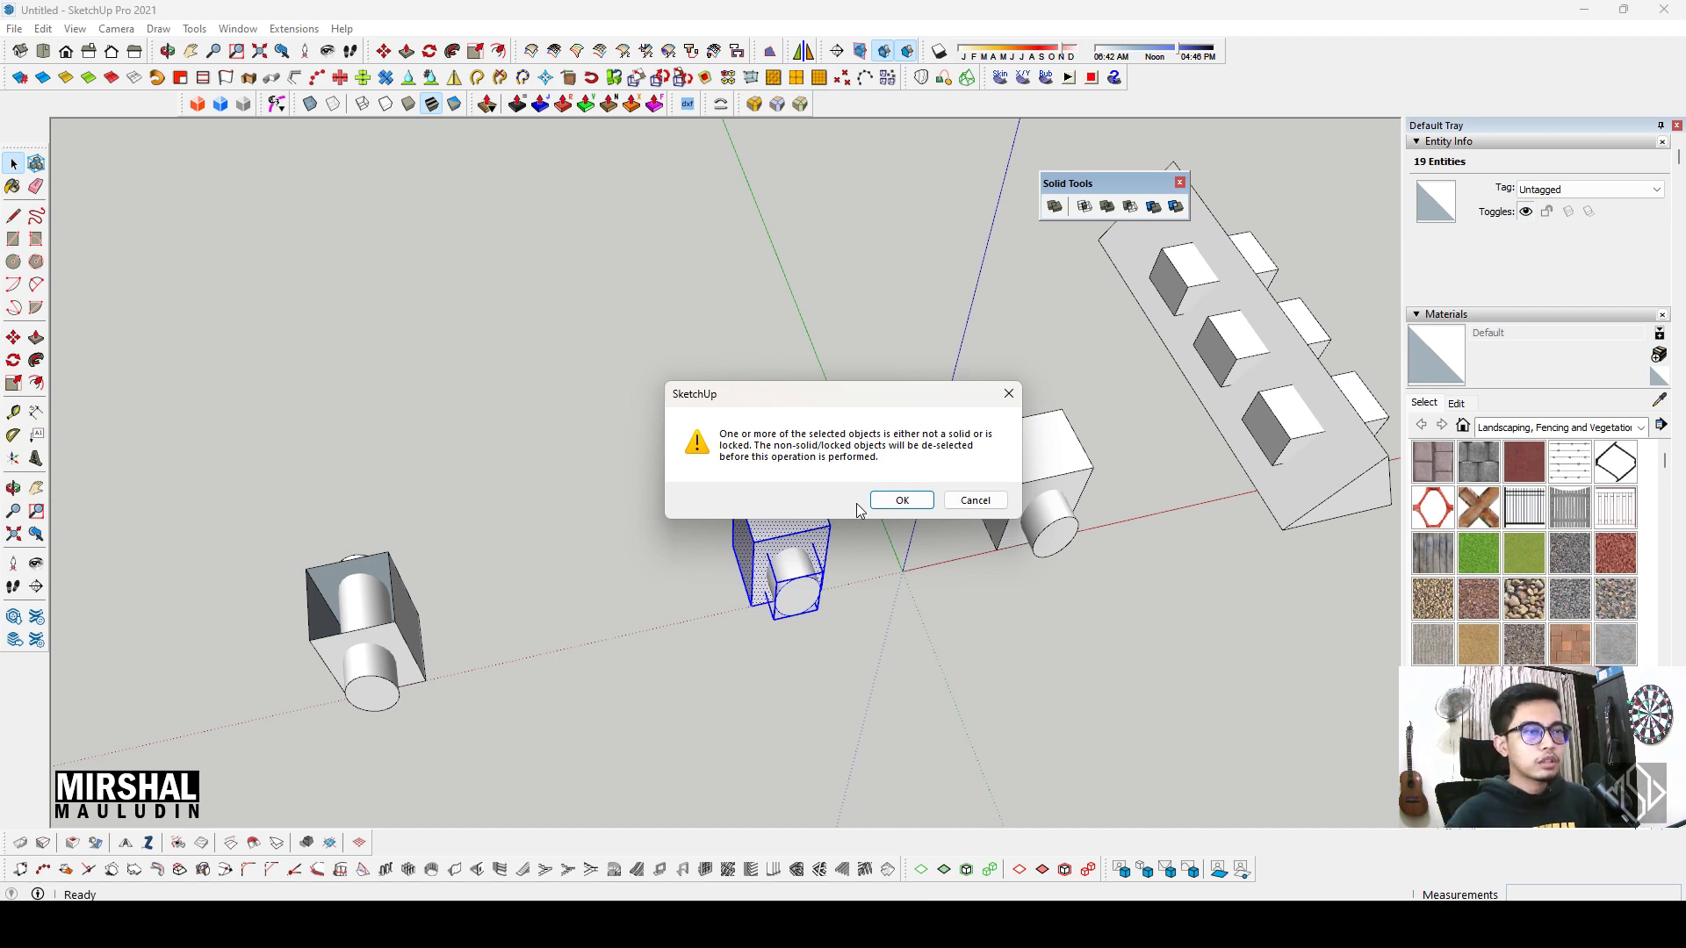
left_click(982, 501)
Step: Select an edge and the top face of the exploded box and bring up its context menu
mouse_move(981, 505)
middle_mouse_down()
mouse_move(637, 576)
mouse_move(612, 468)
mouse_move(621, 612)
mouse_move(659, 538)
mouse_move(974, 431)
middle_mouse_up()
left_click(659, 539)
left_click(1022, 414)
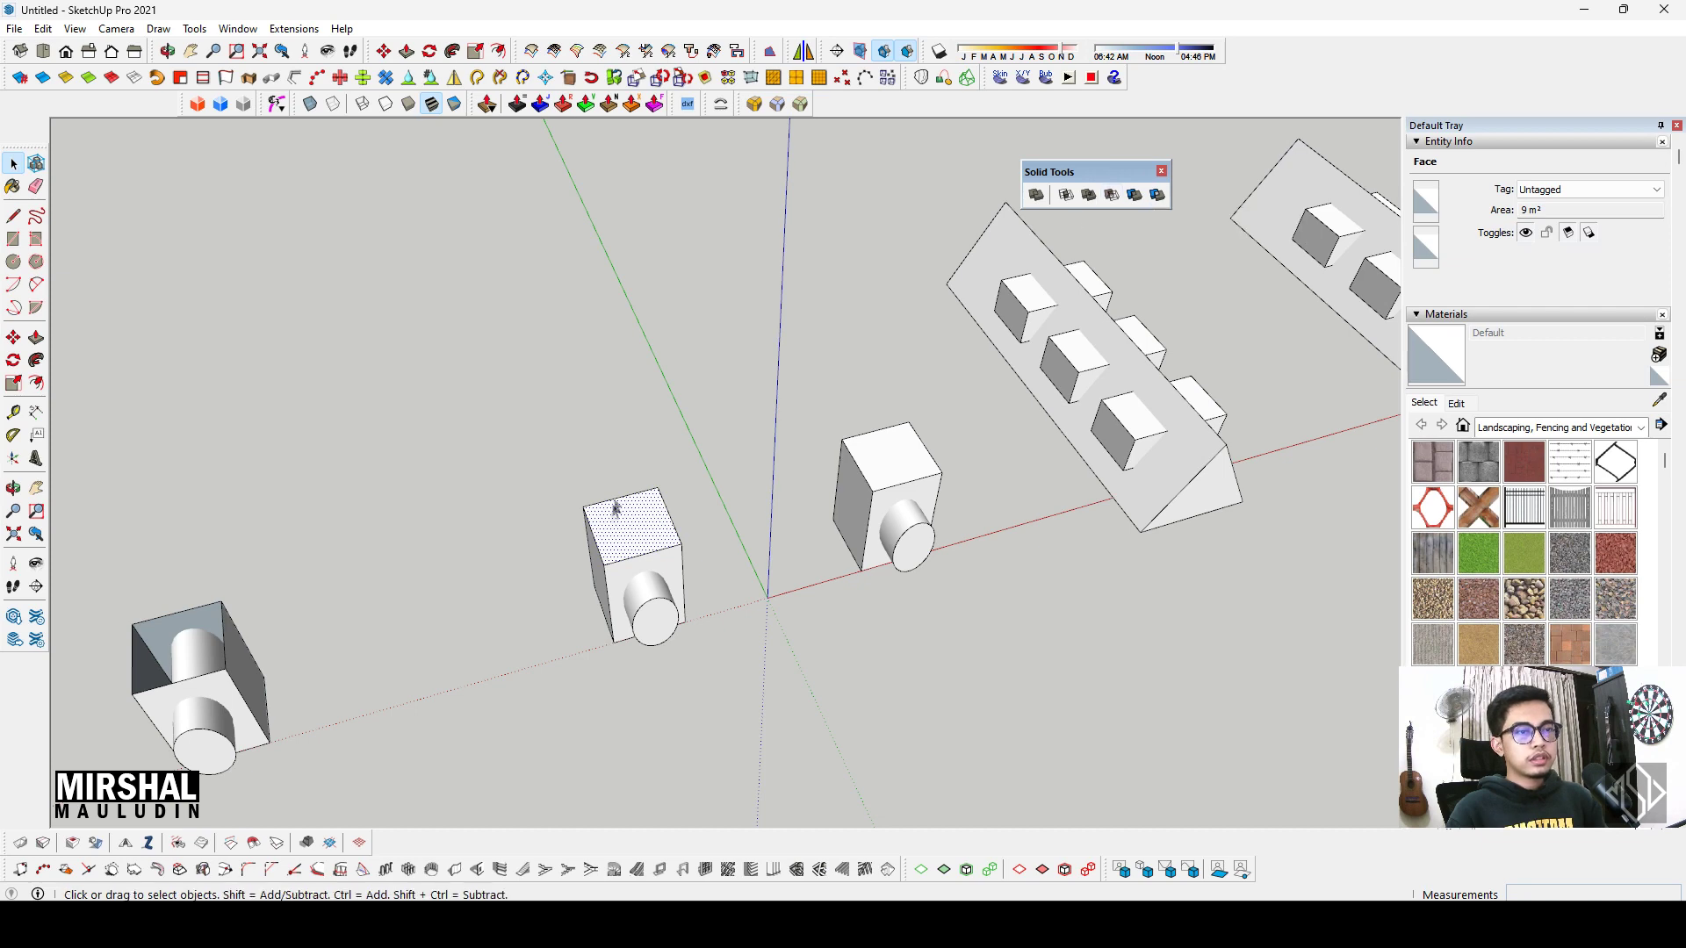
right_click(639, 562)
Step: Regroup the exploded box geometry into a 45.42 m³ solid group
left_click(746, 268)
scroll(715, 444, "down", 5)
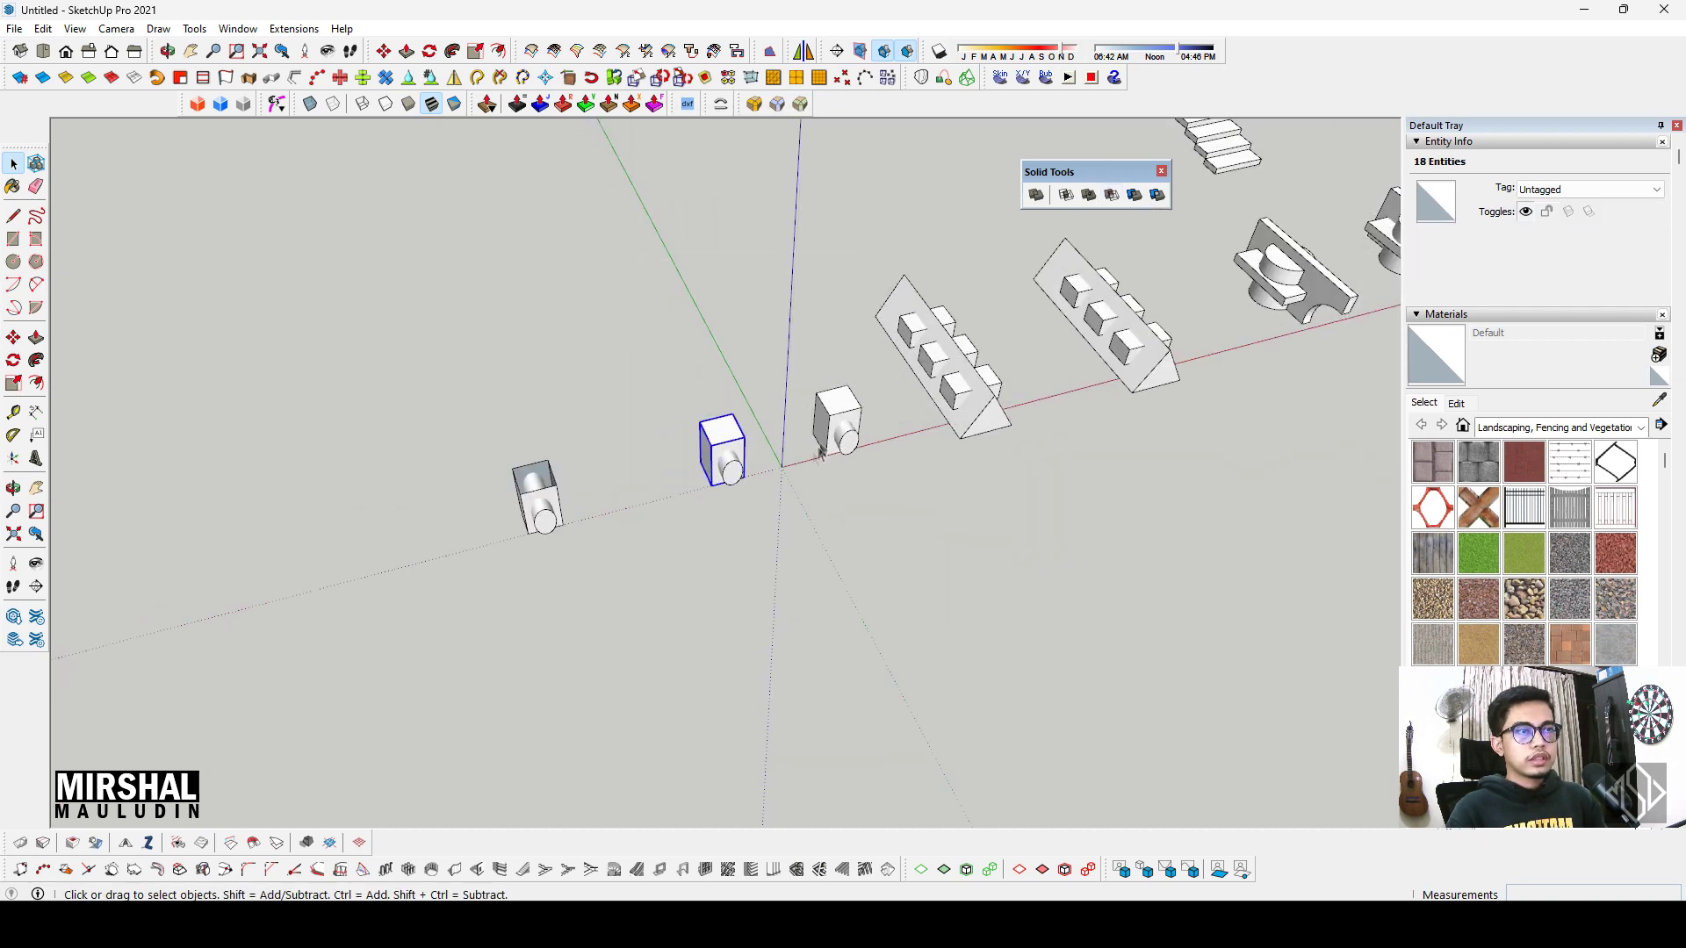
scroll(734, 439, "up", 8)
scroll(621, 433, "up", 3)
scroll(805, 422, "up", 3)
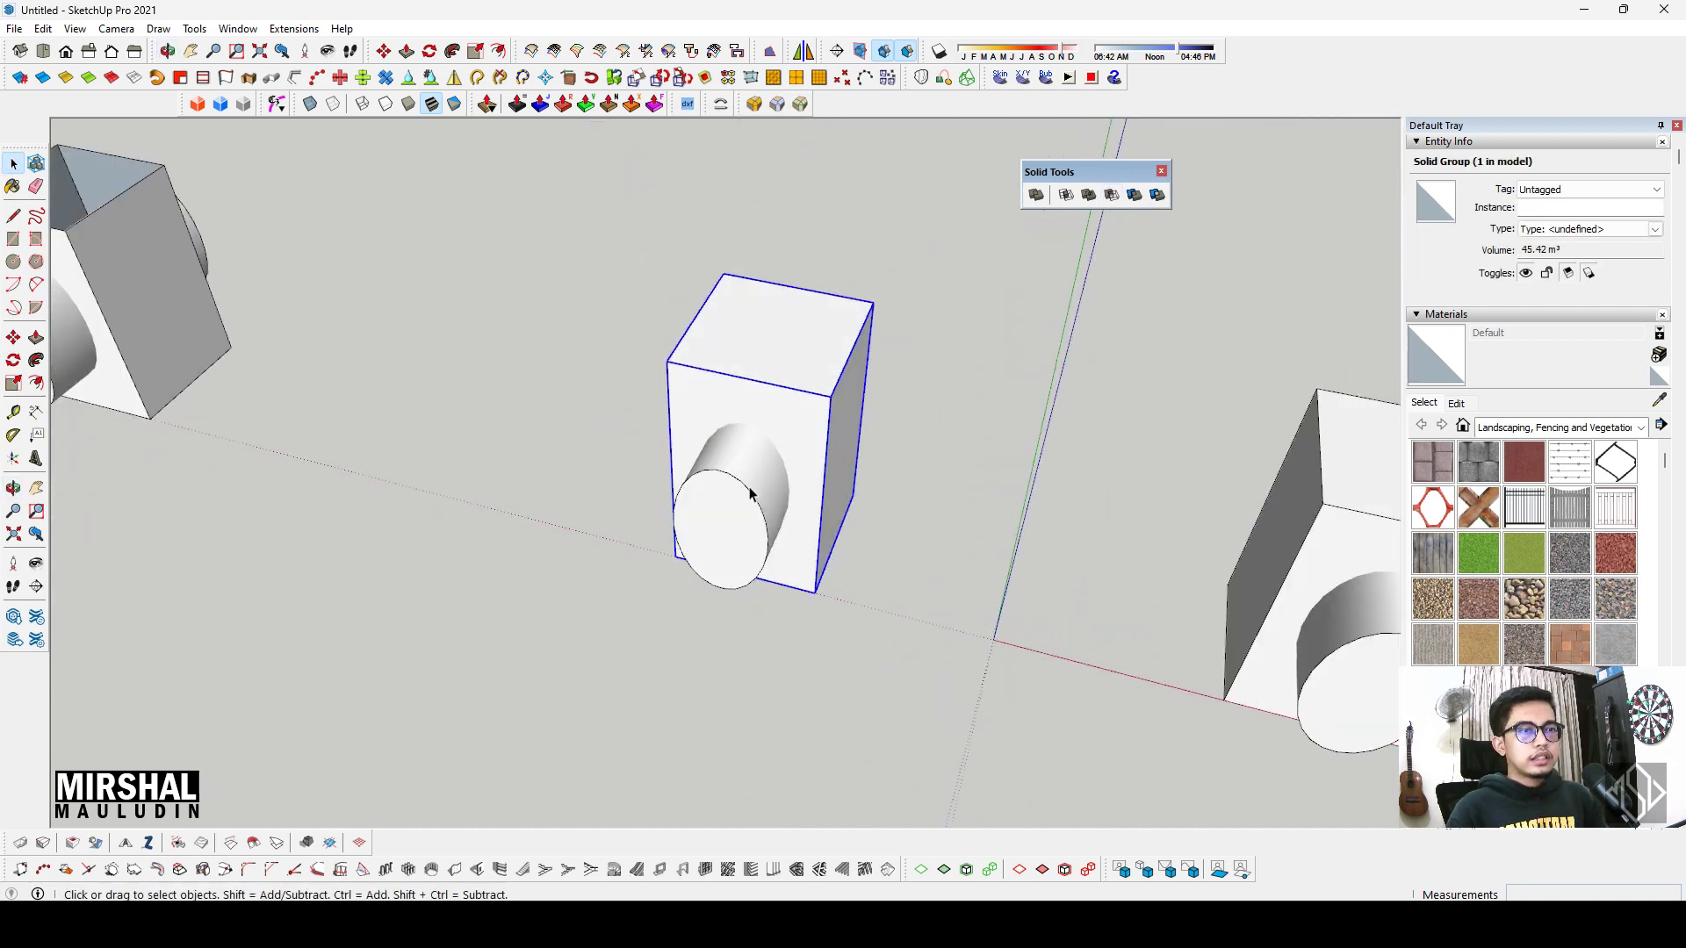
left_click(802, 364, "shift")
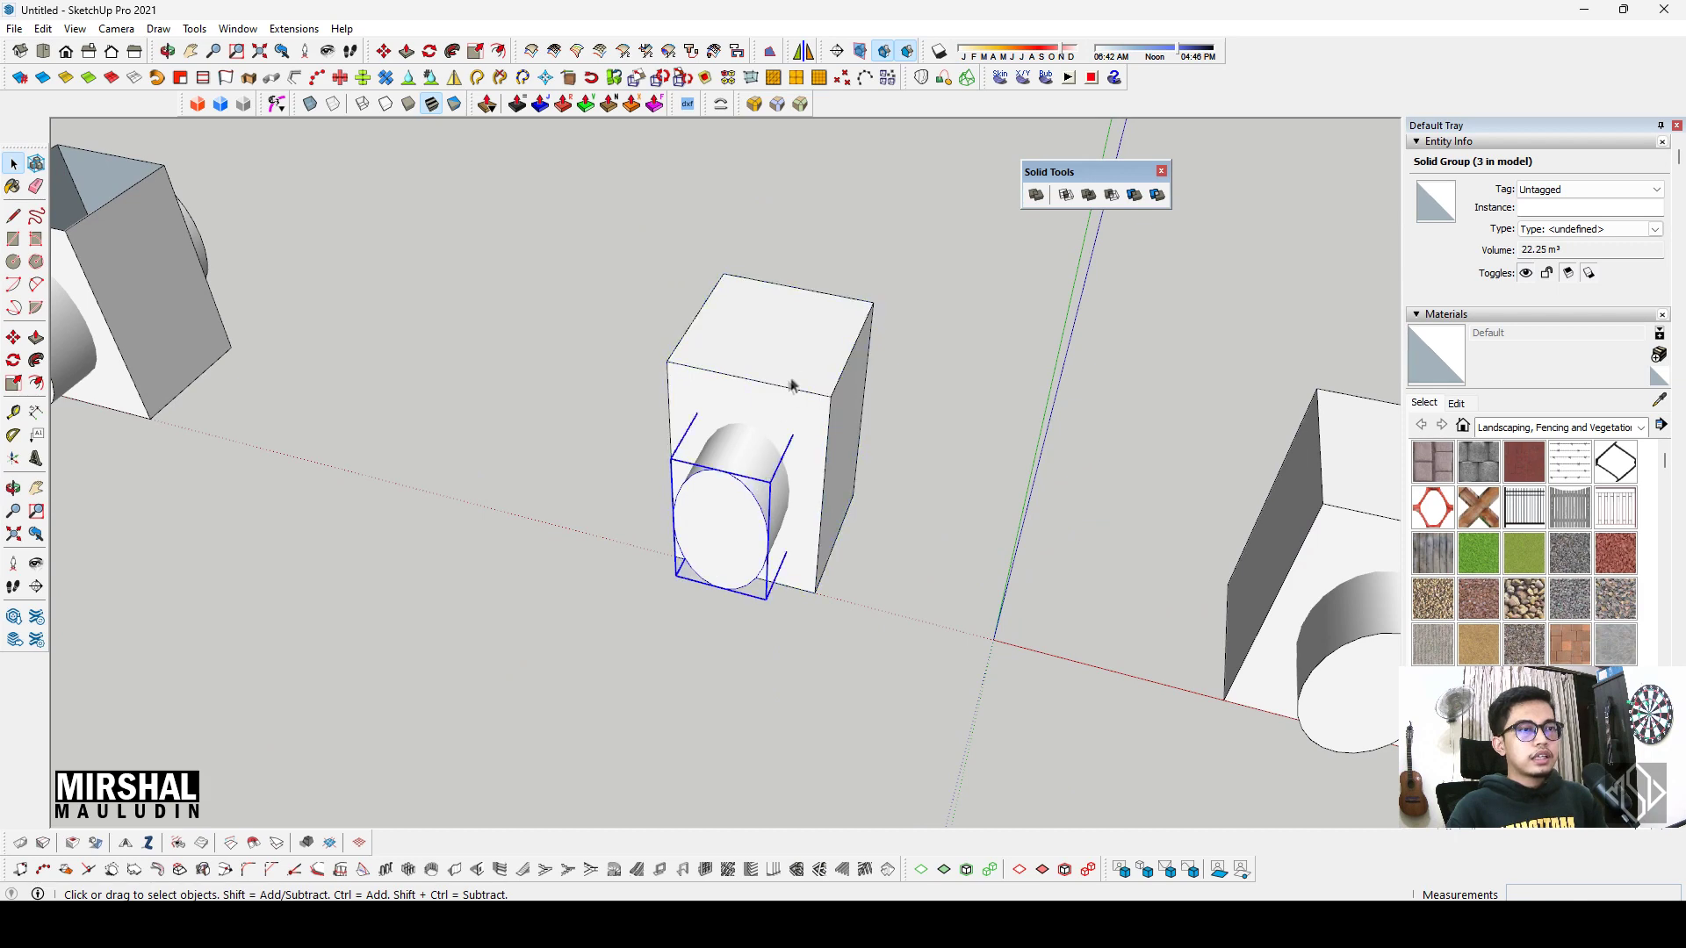
middle_click_drag(787, 388, 735, 411)
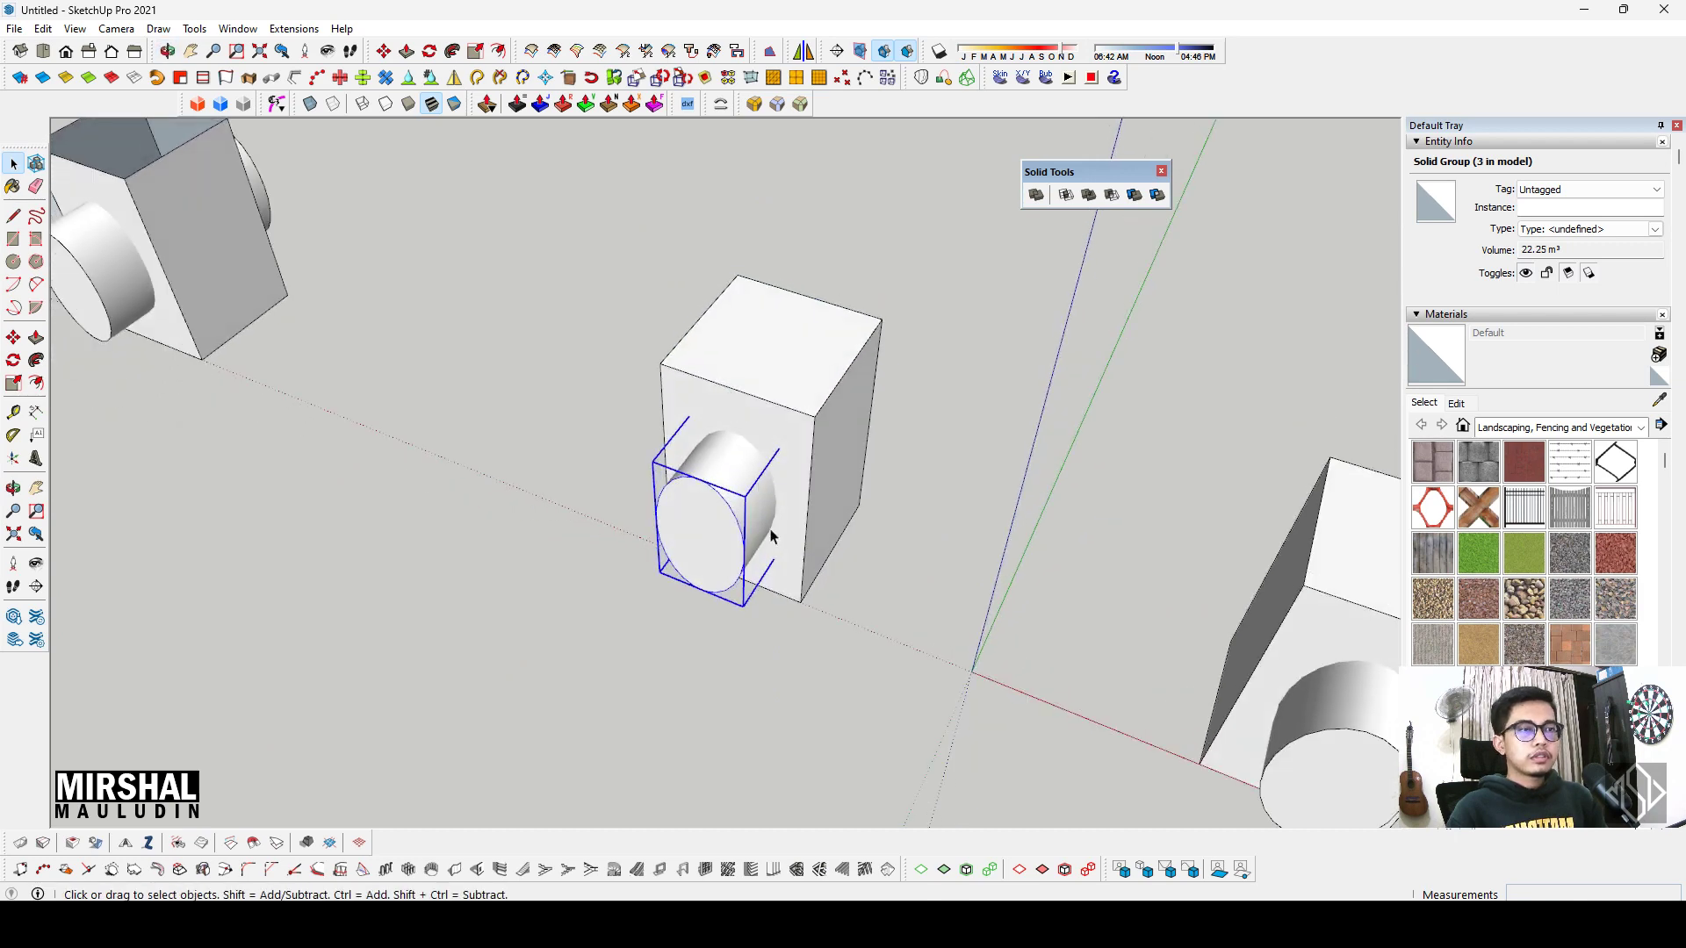
middle_click_drag(759, 482, 771, 469)
Step: Select the 22.25 m³ cylinder group as the solid to cut with
key("ctrl+t")
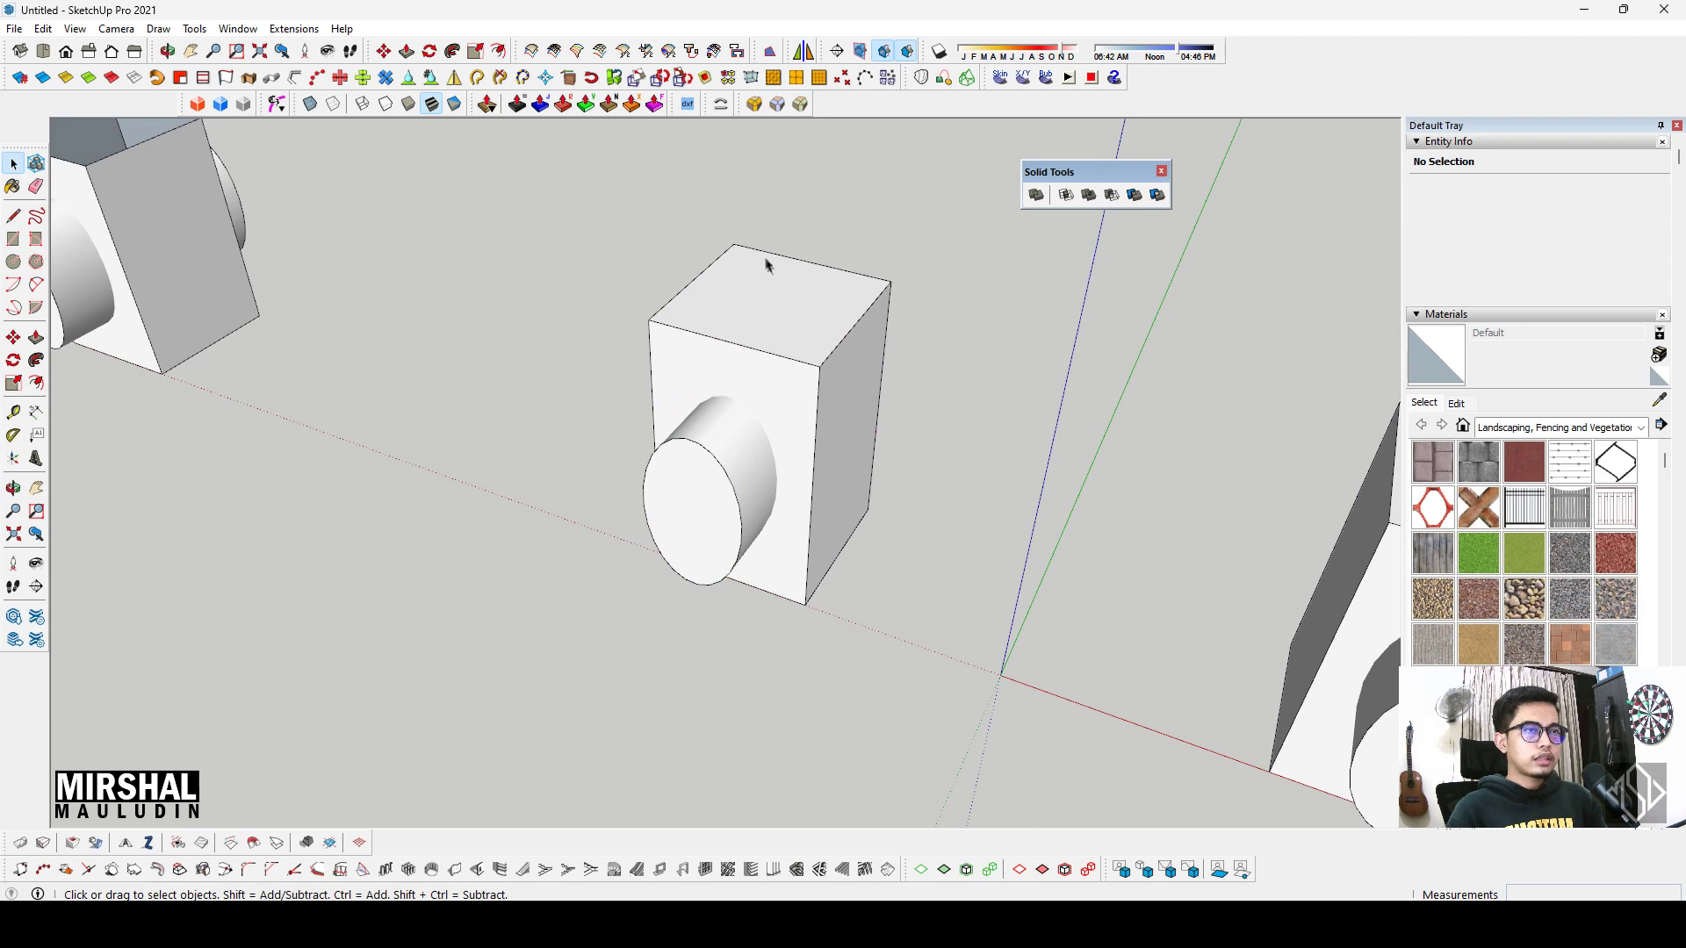
middle_click_drag(764, 263, 797, 319)
left_click(767, 488)
scroll(719, 457, "up", 3)
left_click(720, 455)
left_click(1008, 451)
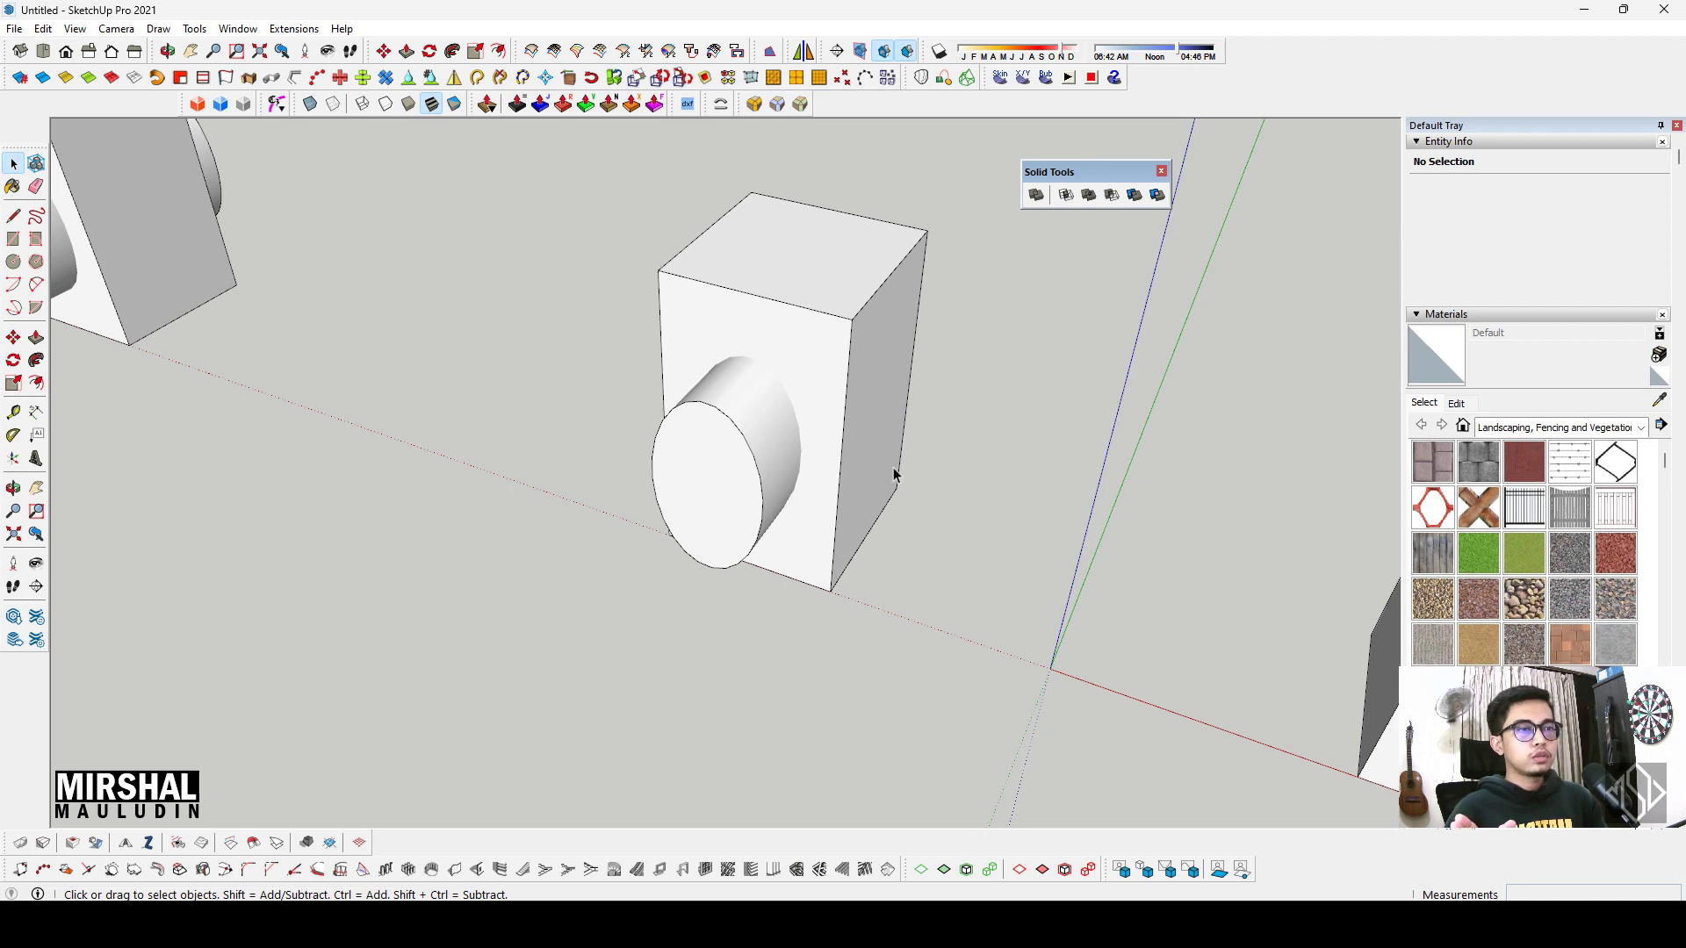
left_click(742, 461)
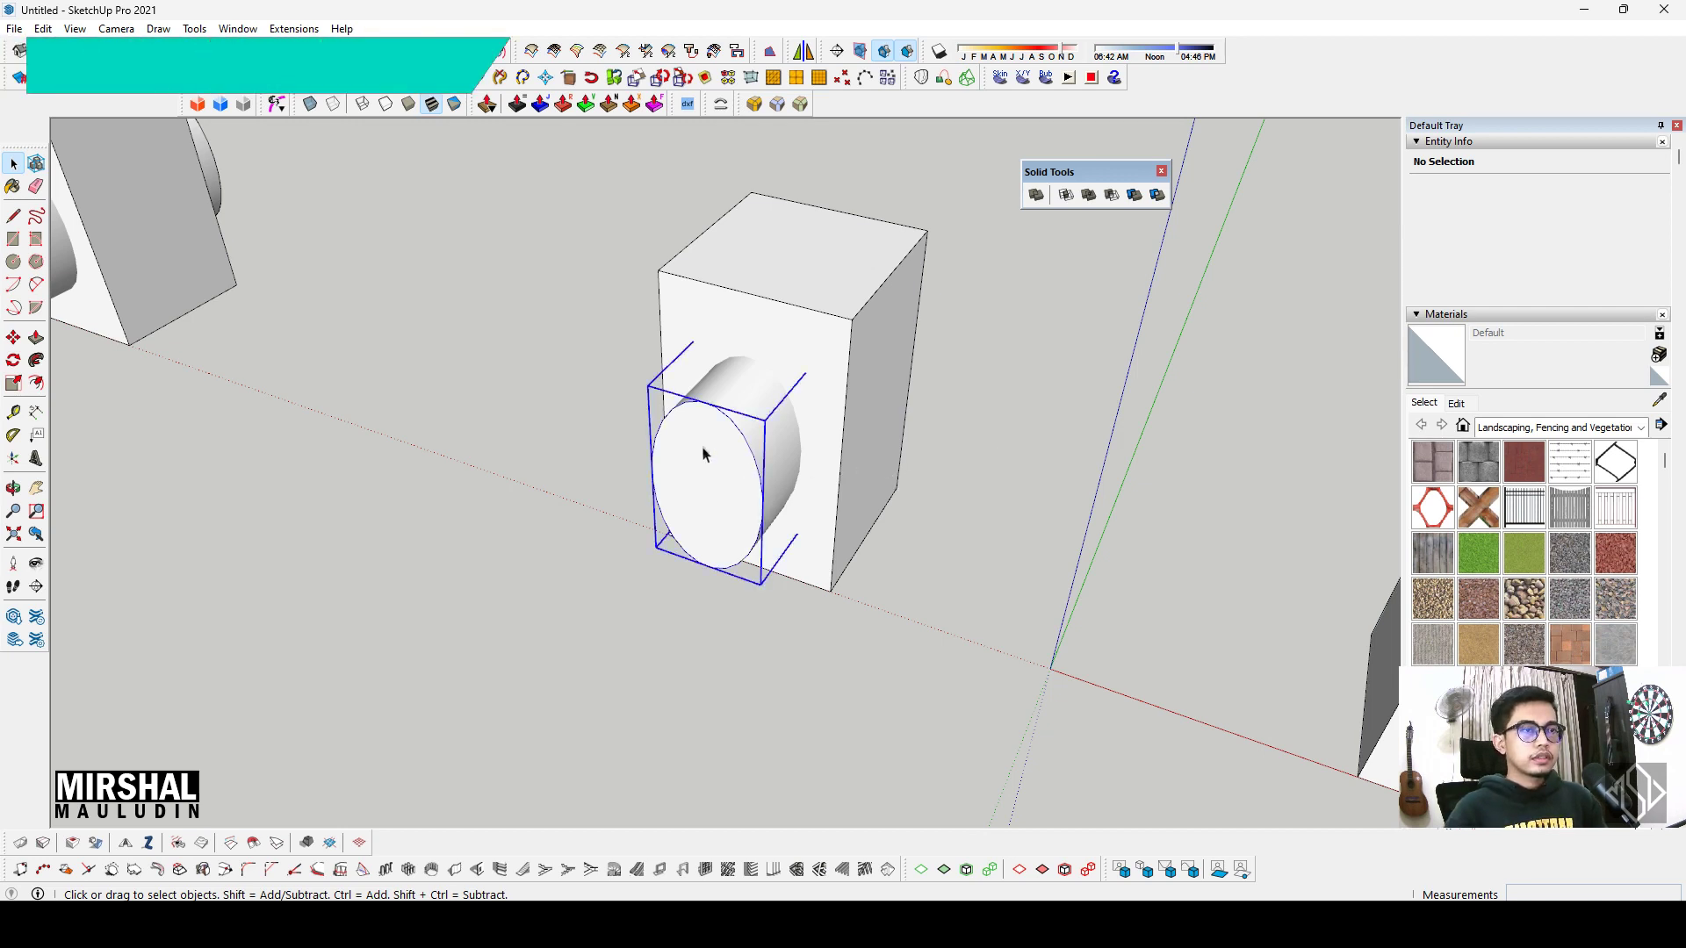
Step: Subtract the cylinder from the box, inspect the hole, then undo it
scroll(749, 439, "down", 1)
scroll(749, 439, "down", 2)
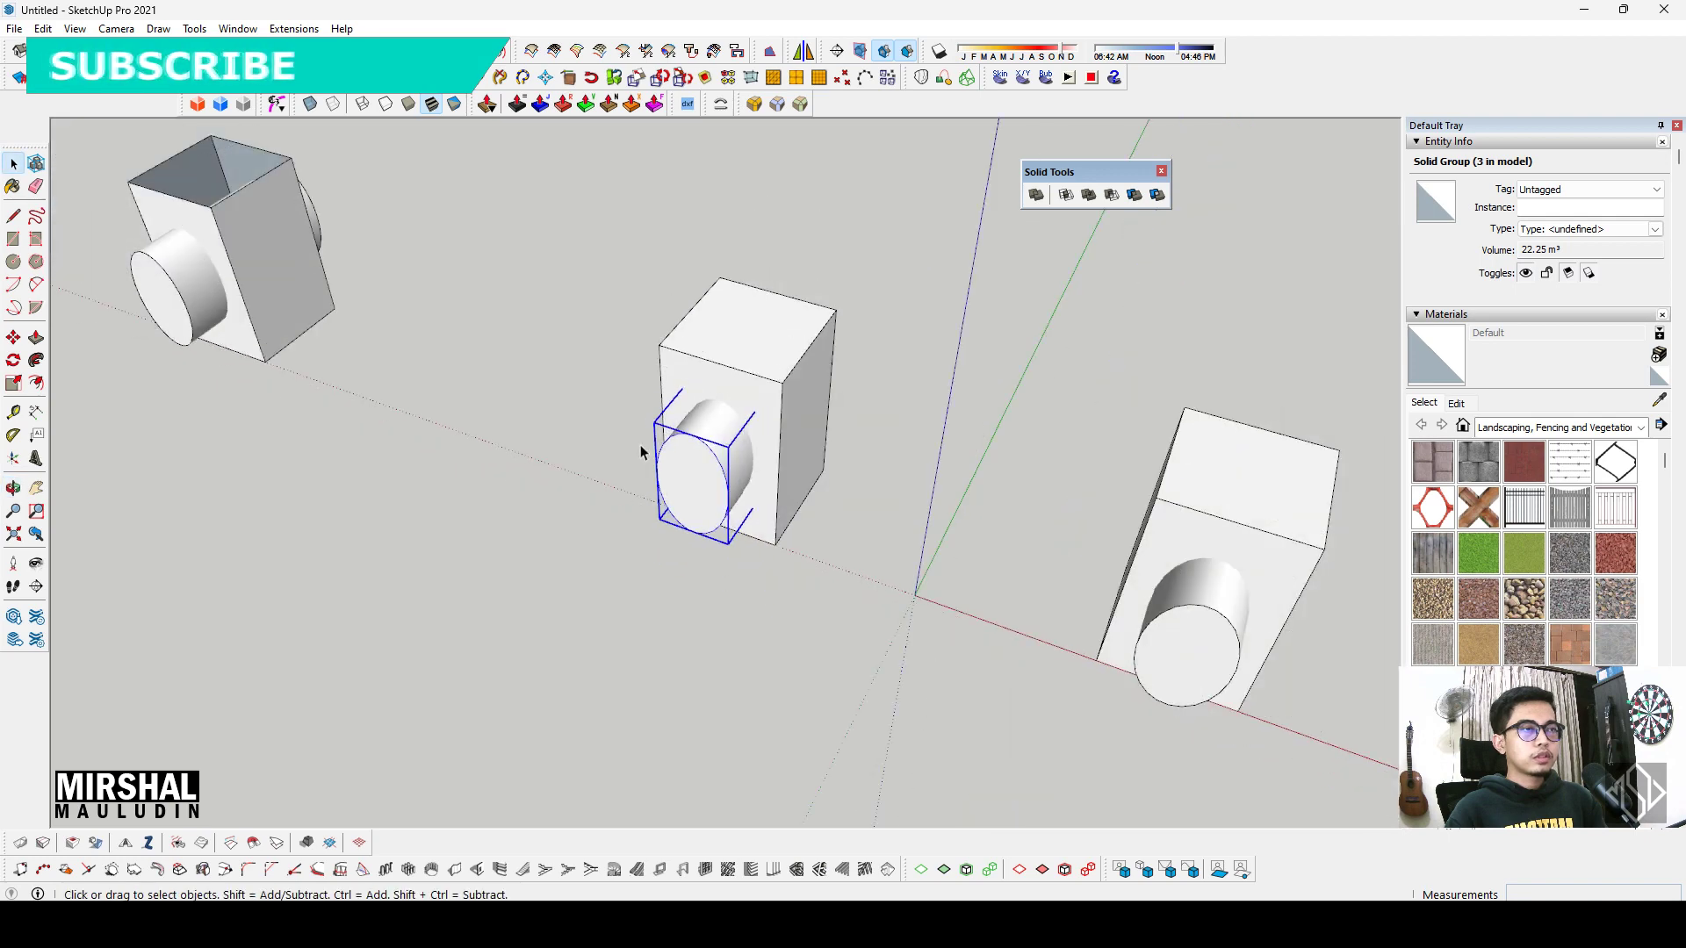
left_click(1119, 194)
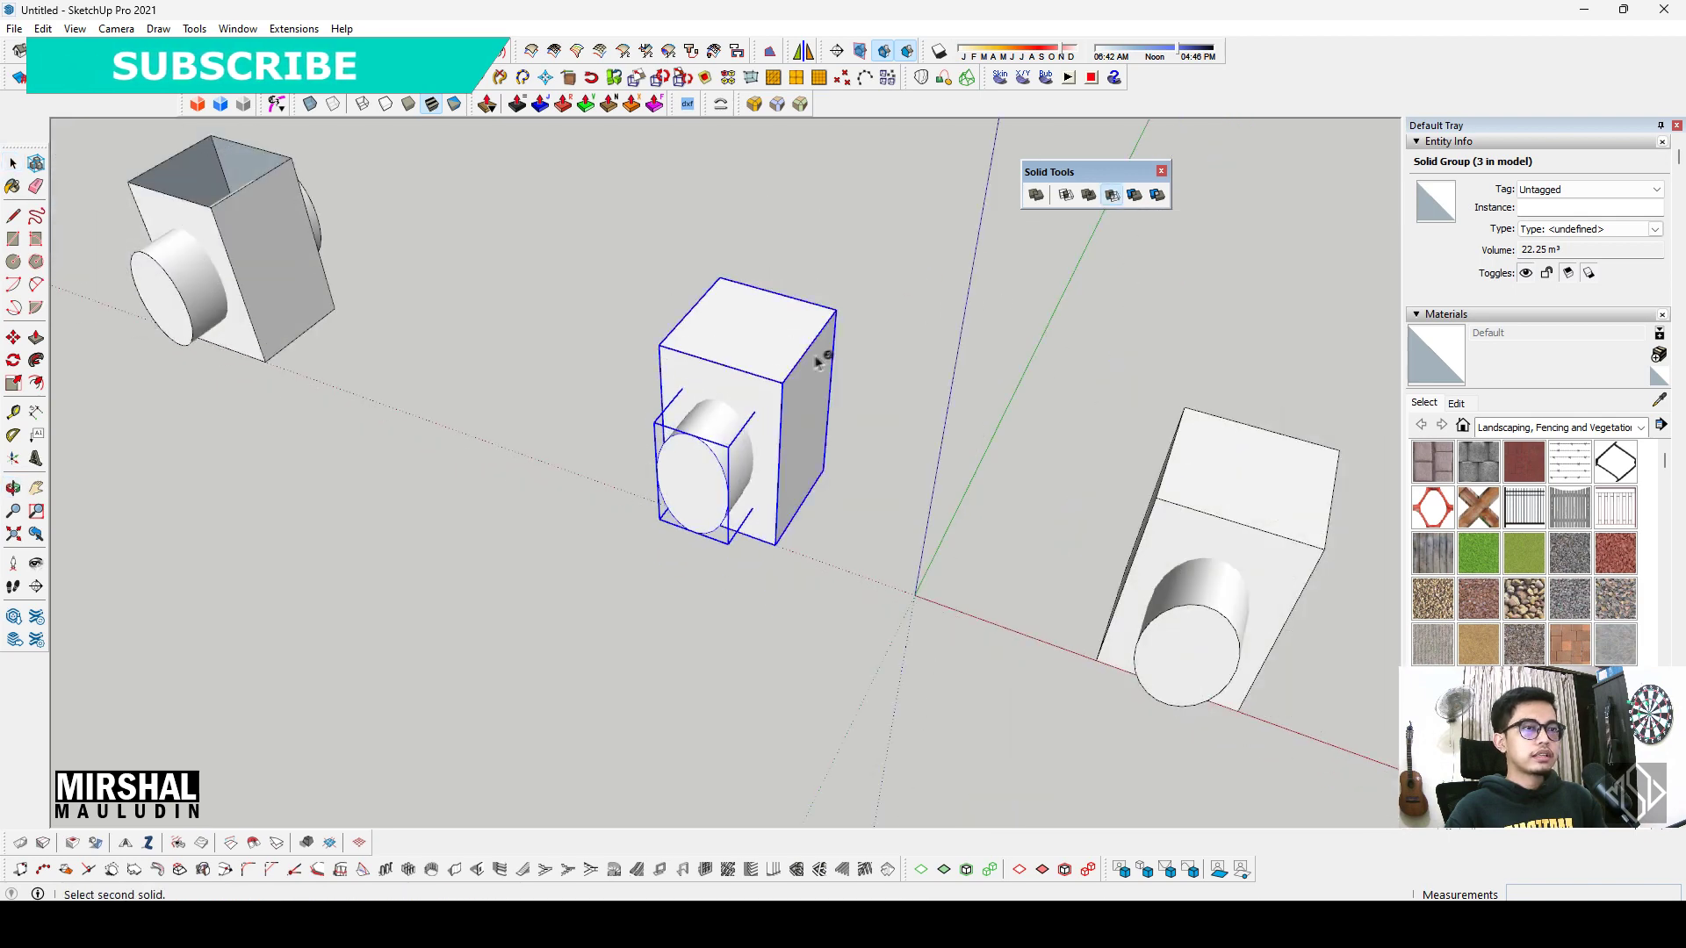
left_click(812, 358)
mouse_move(817, 358)
middle_mouse_down()
mouse_move(801, 332)
mouse_move(669, 332)
mouse_move(760, 534)
mouse_move(637, 454)
middle_mouse_up()
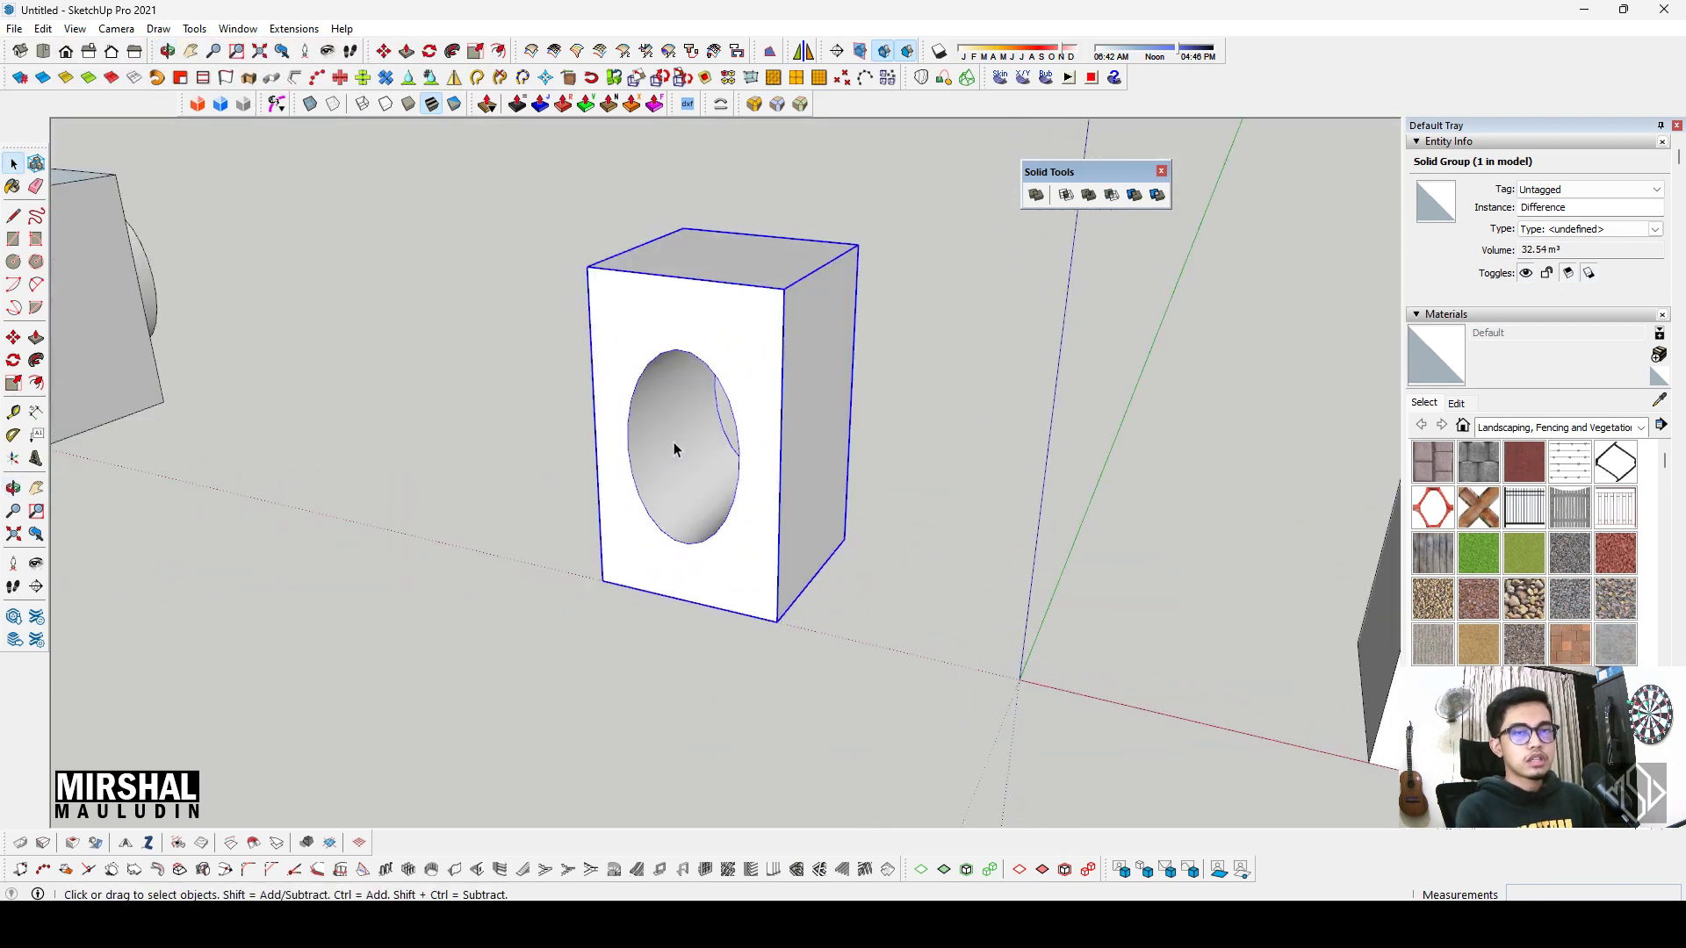
middle_click_drag(676, 380, 694, 402)
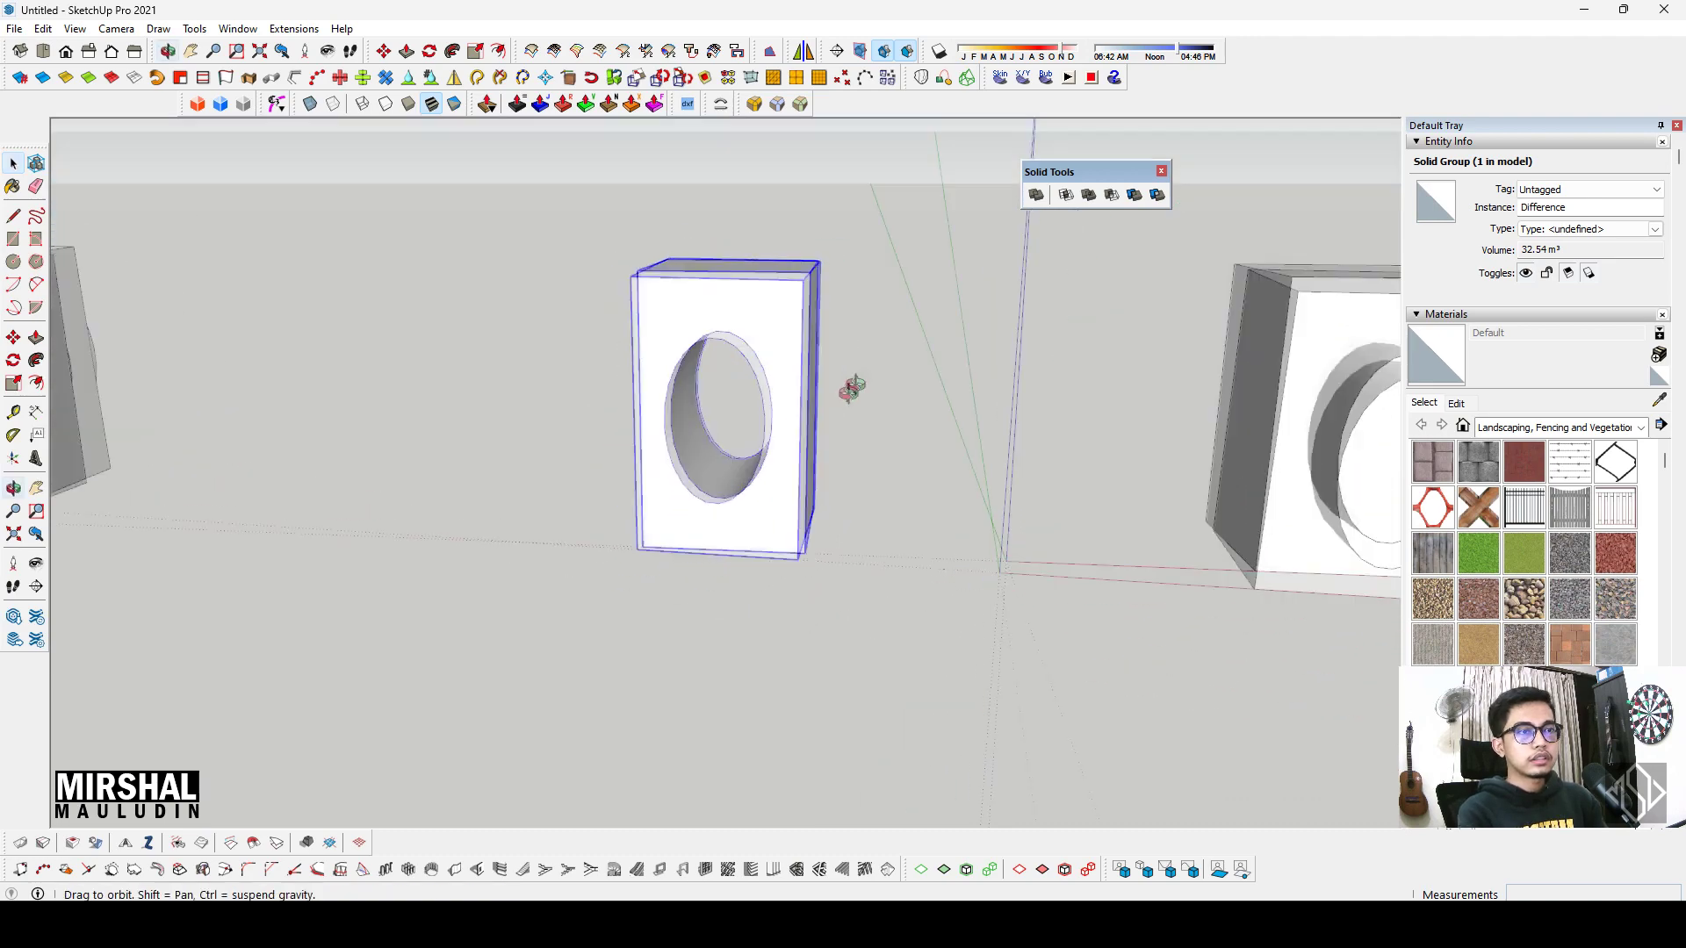
mouse_move(745, 386)
middle_mouse_down()
mouse_move(697, 376)
mouse_move(681, 545)
mouse_move(824, 331)
mouse_move(801, 444)
mouse_move(699, 507)
middle_mouse_up()
scroll(801, 443, "down", 5)
key("space")
Step: Subtract the box from the cylinder, leaving only the cylinder's two end discs
scroll(769, 427, "up", 3)
scroll(770, 427, "up", 2)
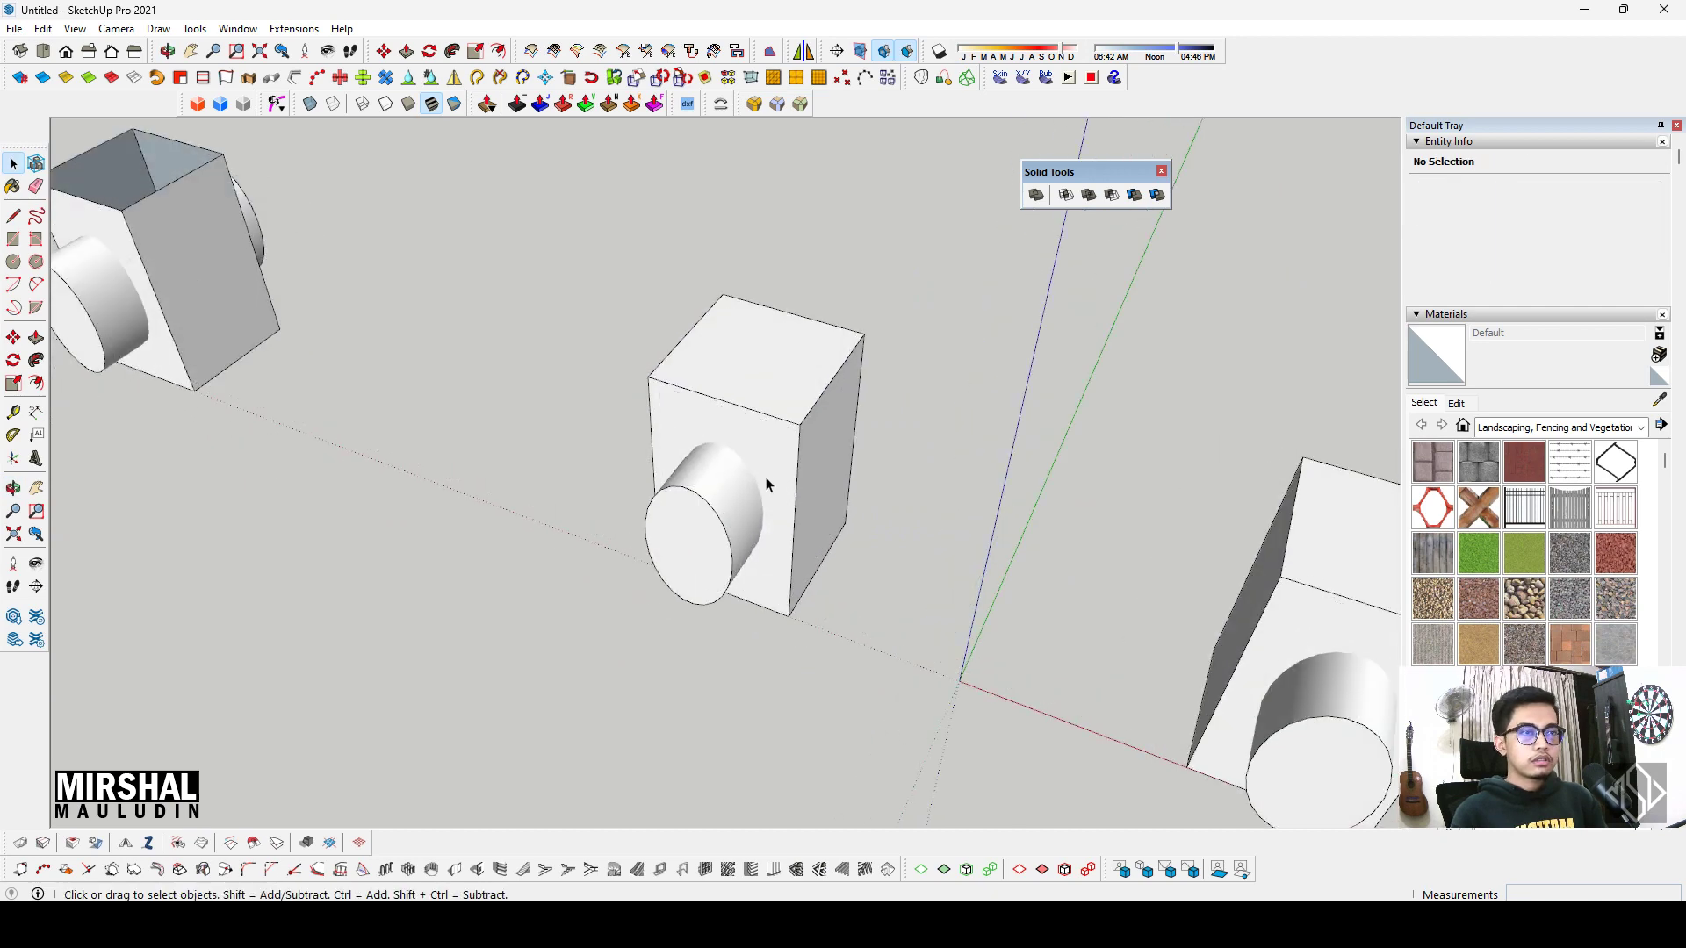
scroll(743, 428, "up", 1)
scroll(720, 475, "up", 1)
scroll(690, 494, "up", 1)
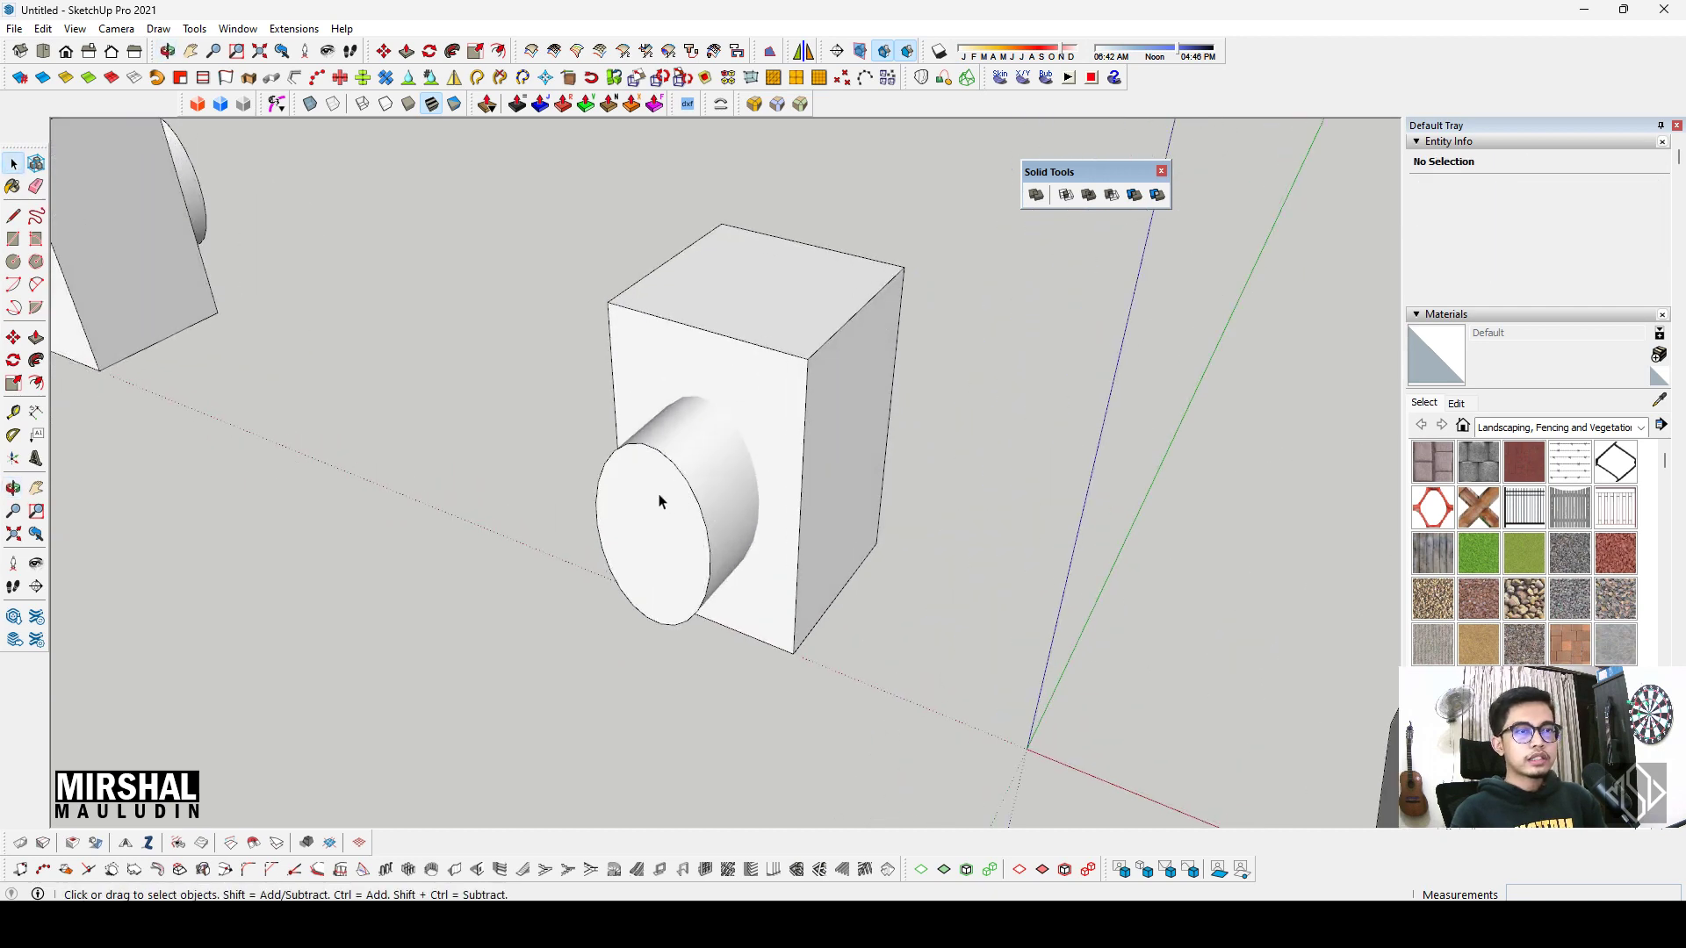
scroll(682, 481, "down", 3)
scroll(698, 518, "up", 2)
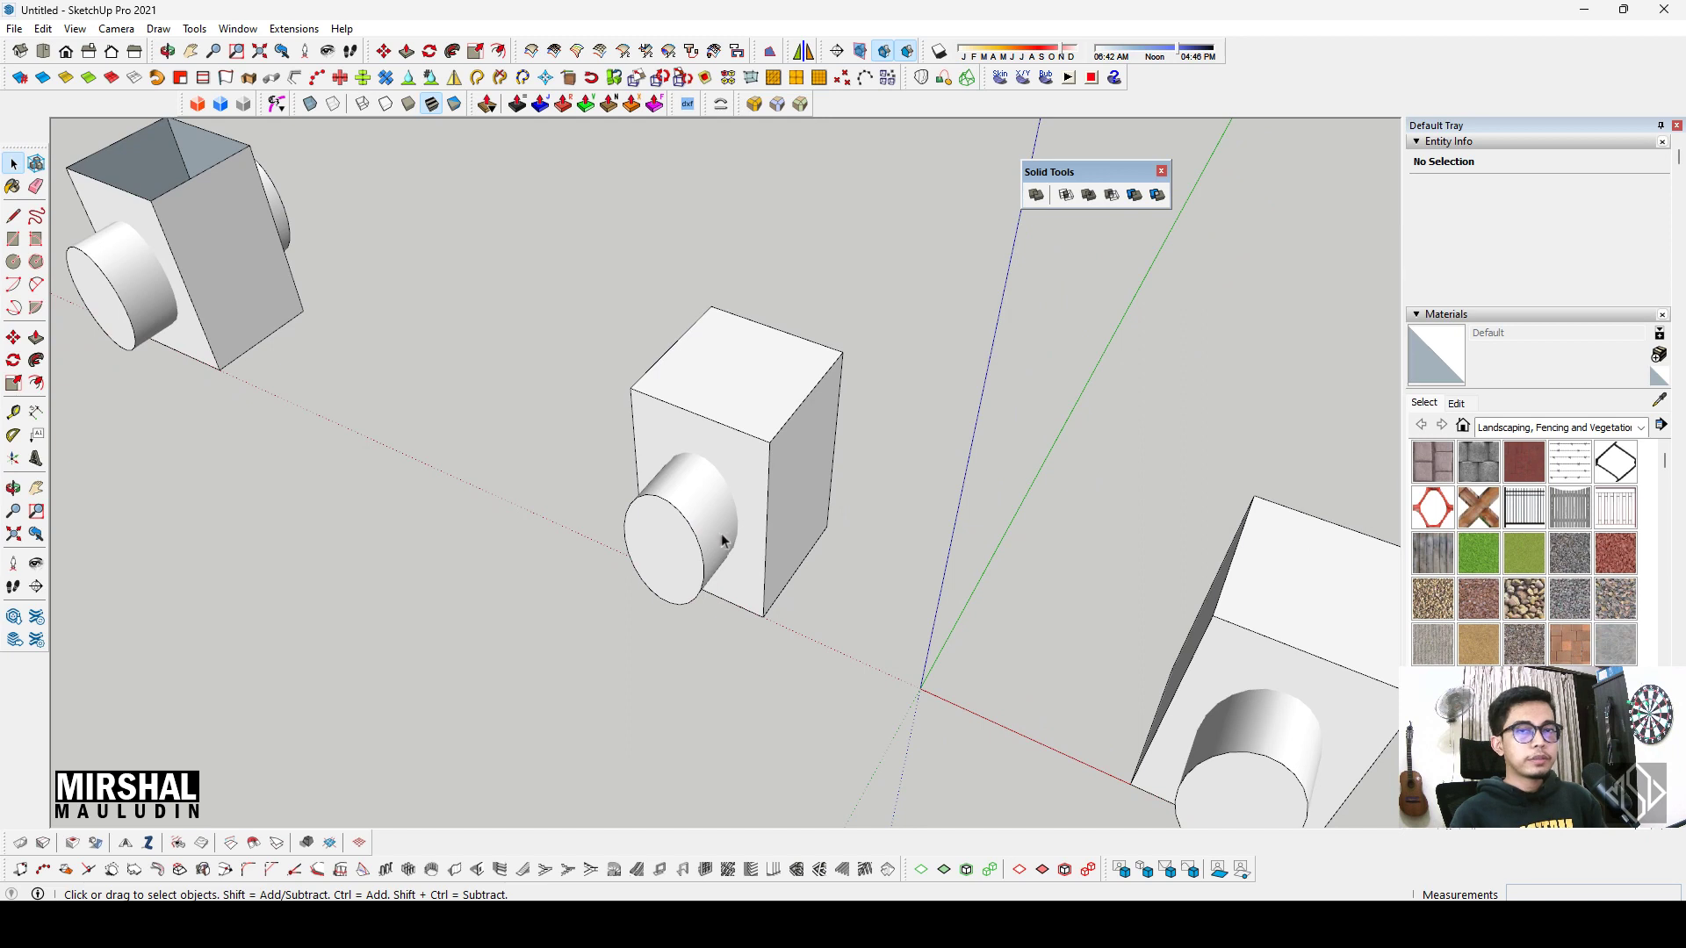
left_click(792, 407)
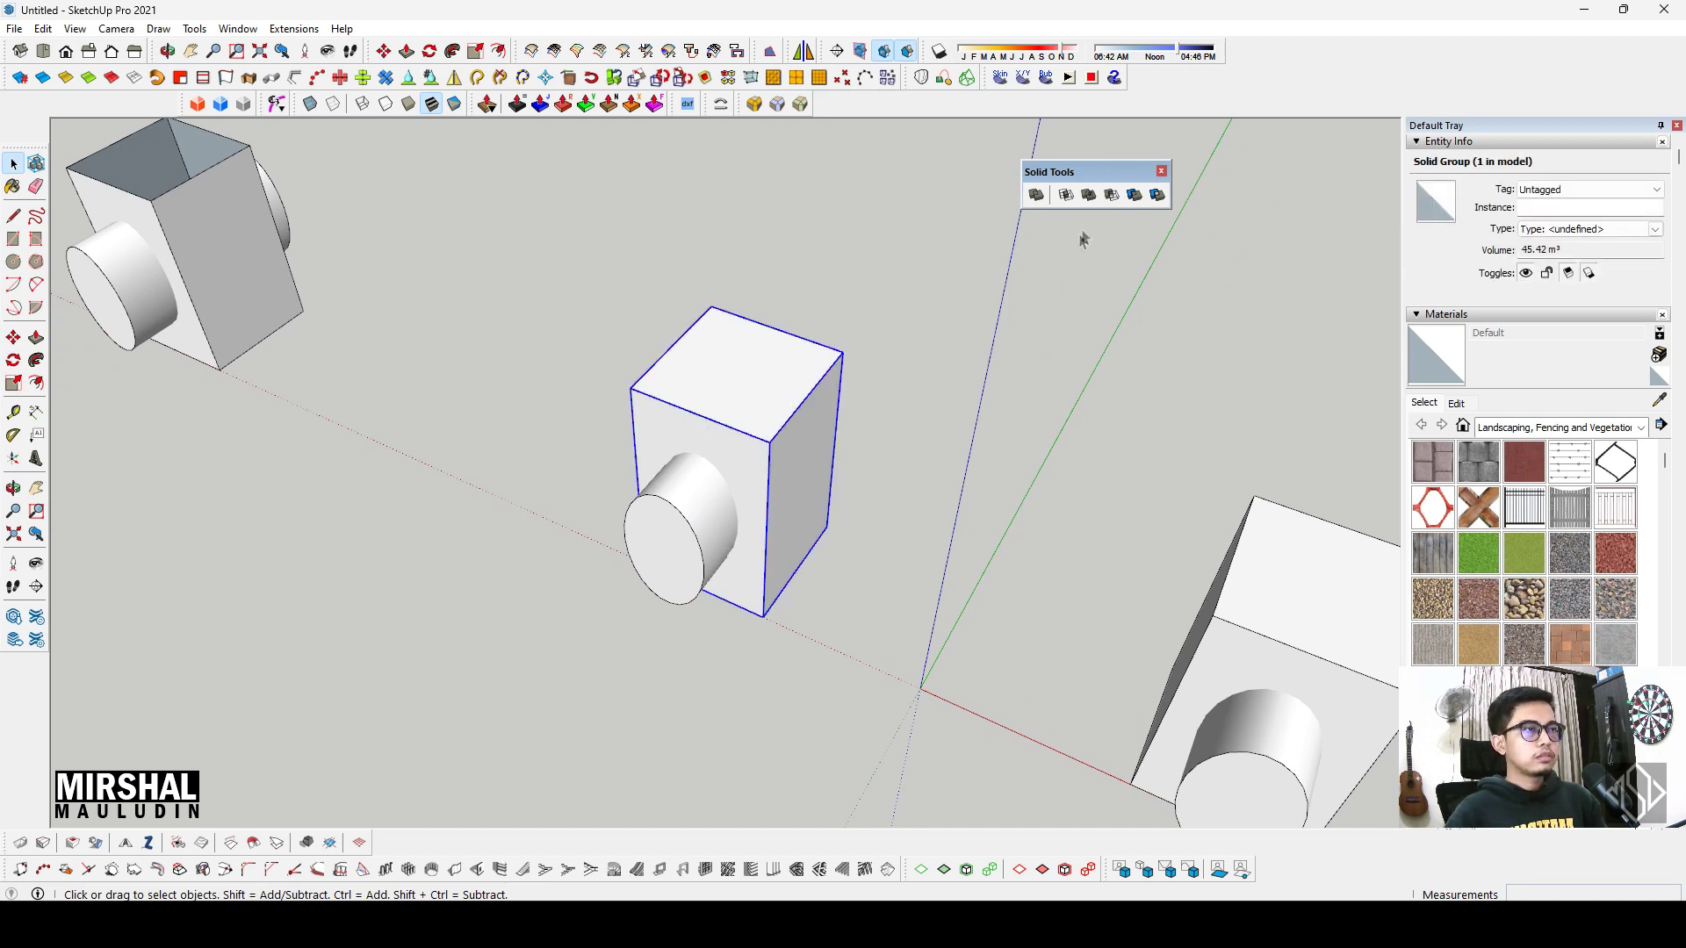
left_click(1111, 196)
left_click(690, 537)
Step: Orbit out to view the split cylinder pieces and the whole row of samples
mouse_move(691, 543)
middle_mouse_down()
mouse_move(625, 505)
mouse_move(876, 430)
middle_mouse_up()
left_click(877, 429)
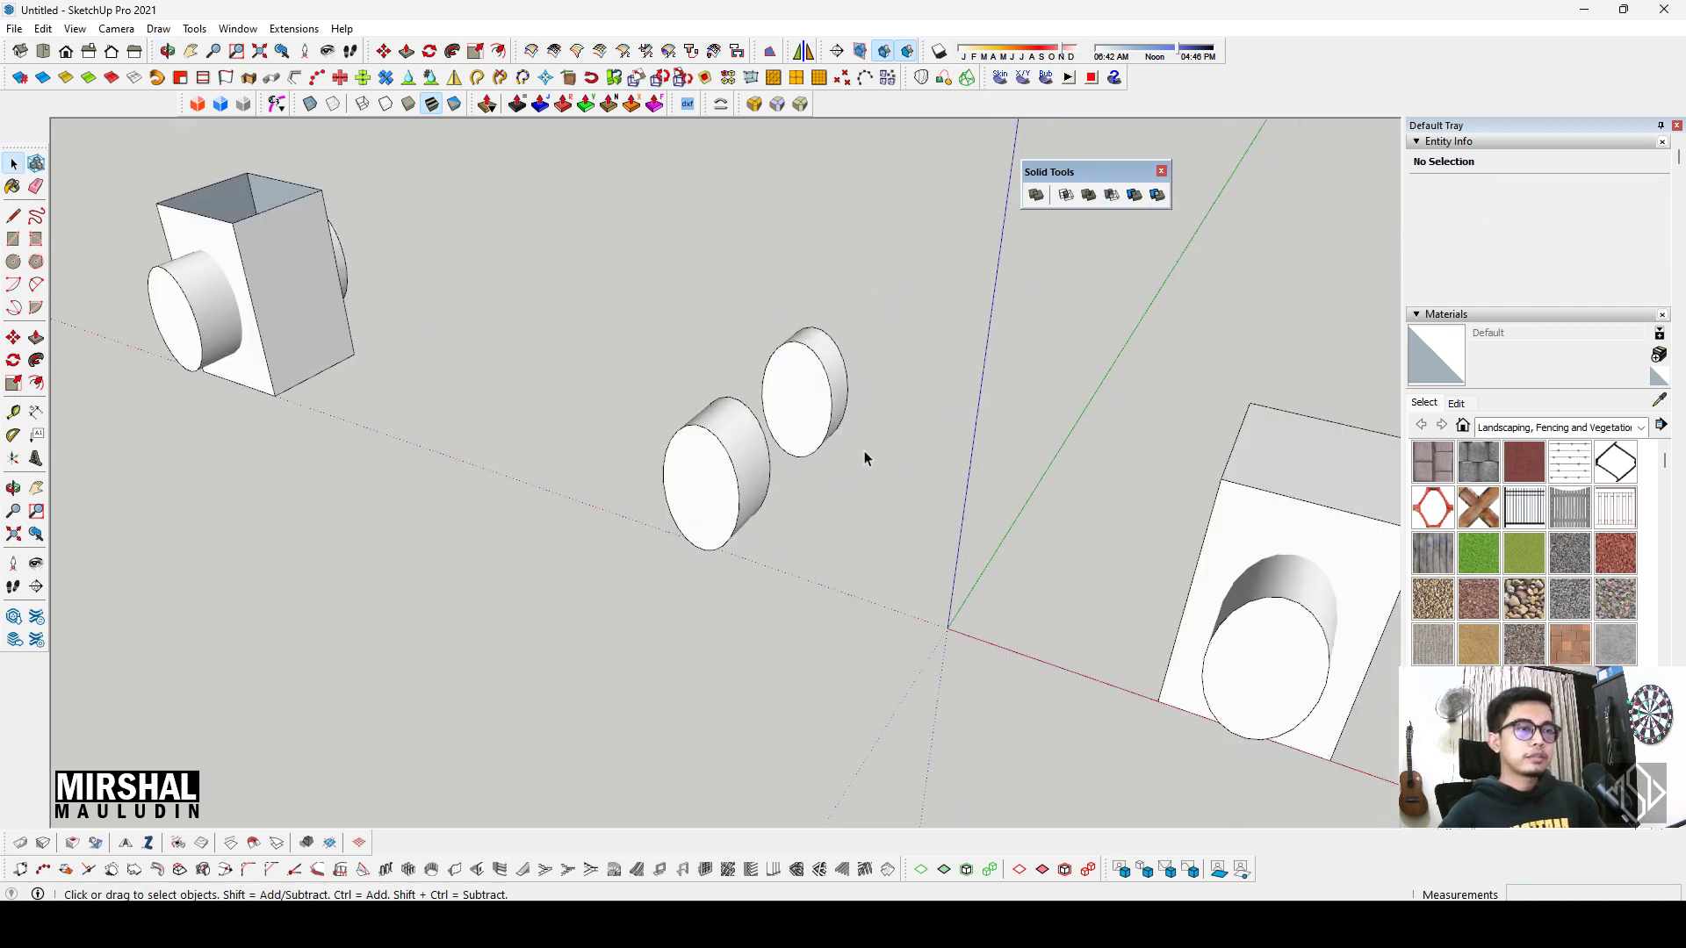
scroll(864, 448, "down", 3)
mouse_move(864, 448)
middle_mouse_down()
mouse_move(581, 498)
mouse_move(1100, 202)
middle_mouse_up()
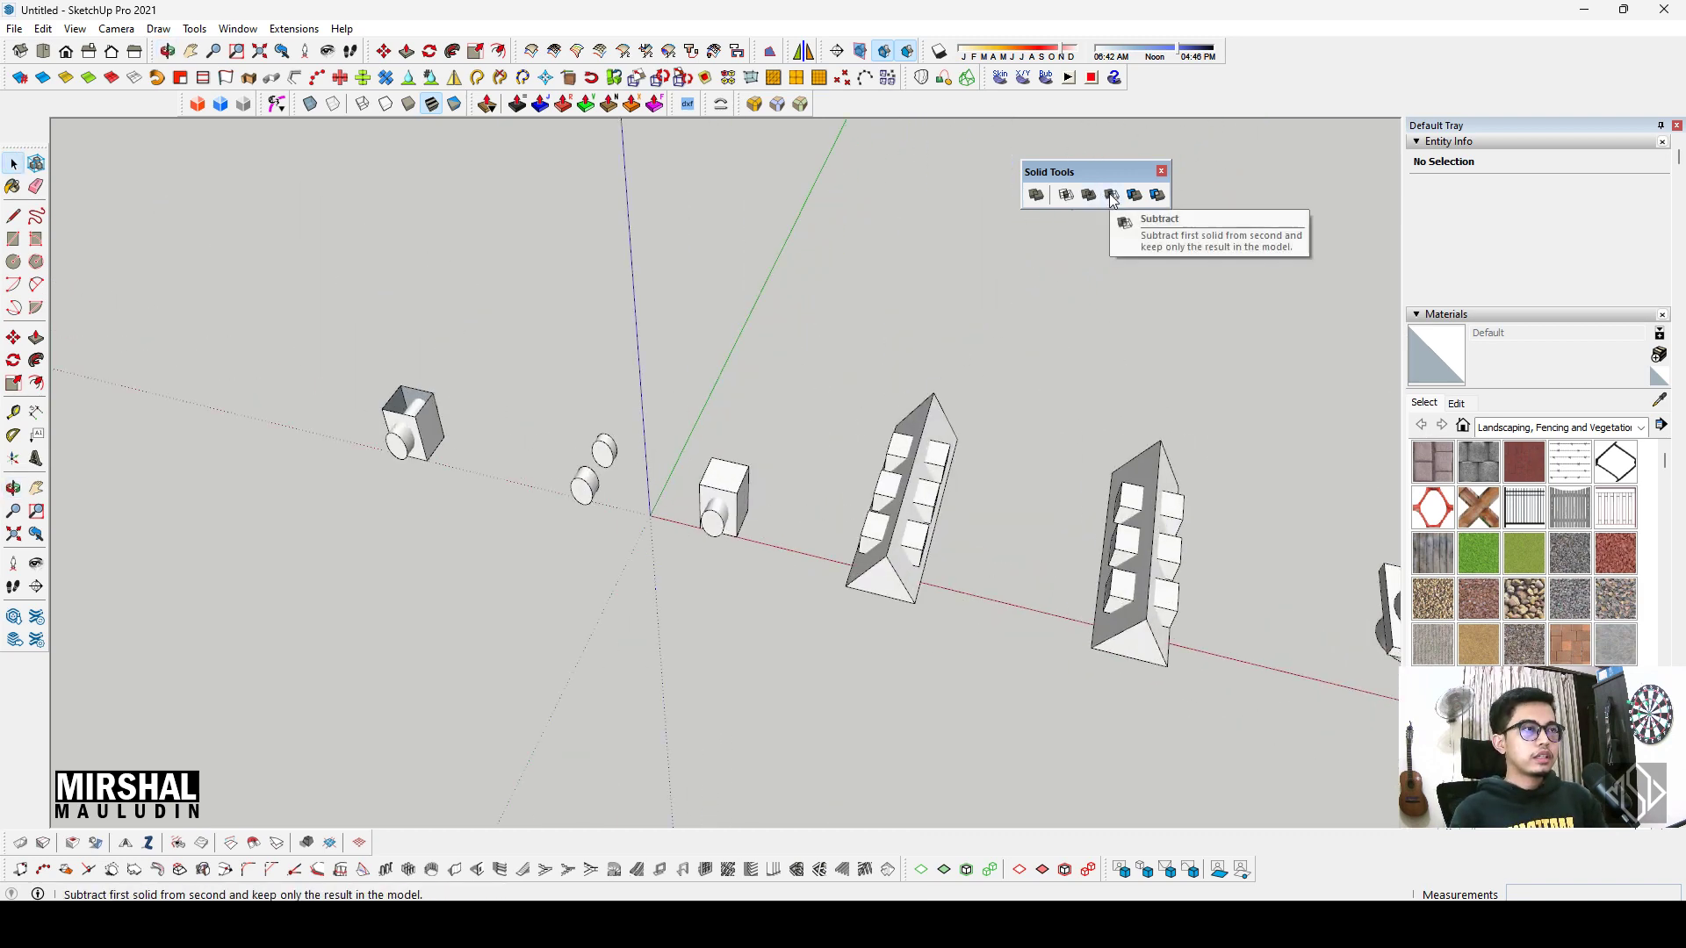
Step: Select the cubes piercing the ribbed prism
scroll(742, 463, "up", 5)
scroll(743, 464, "down", 3)
left_click(777, 549)
middle_click_drag(779, 556, 670, 591)
scroll(810, 544, "up", 3)
scroll(810, 544, "up", 2)
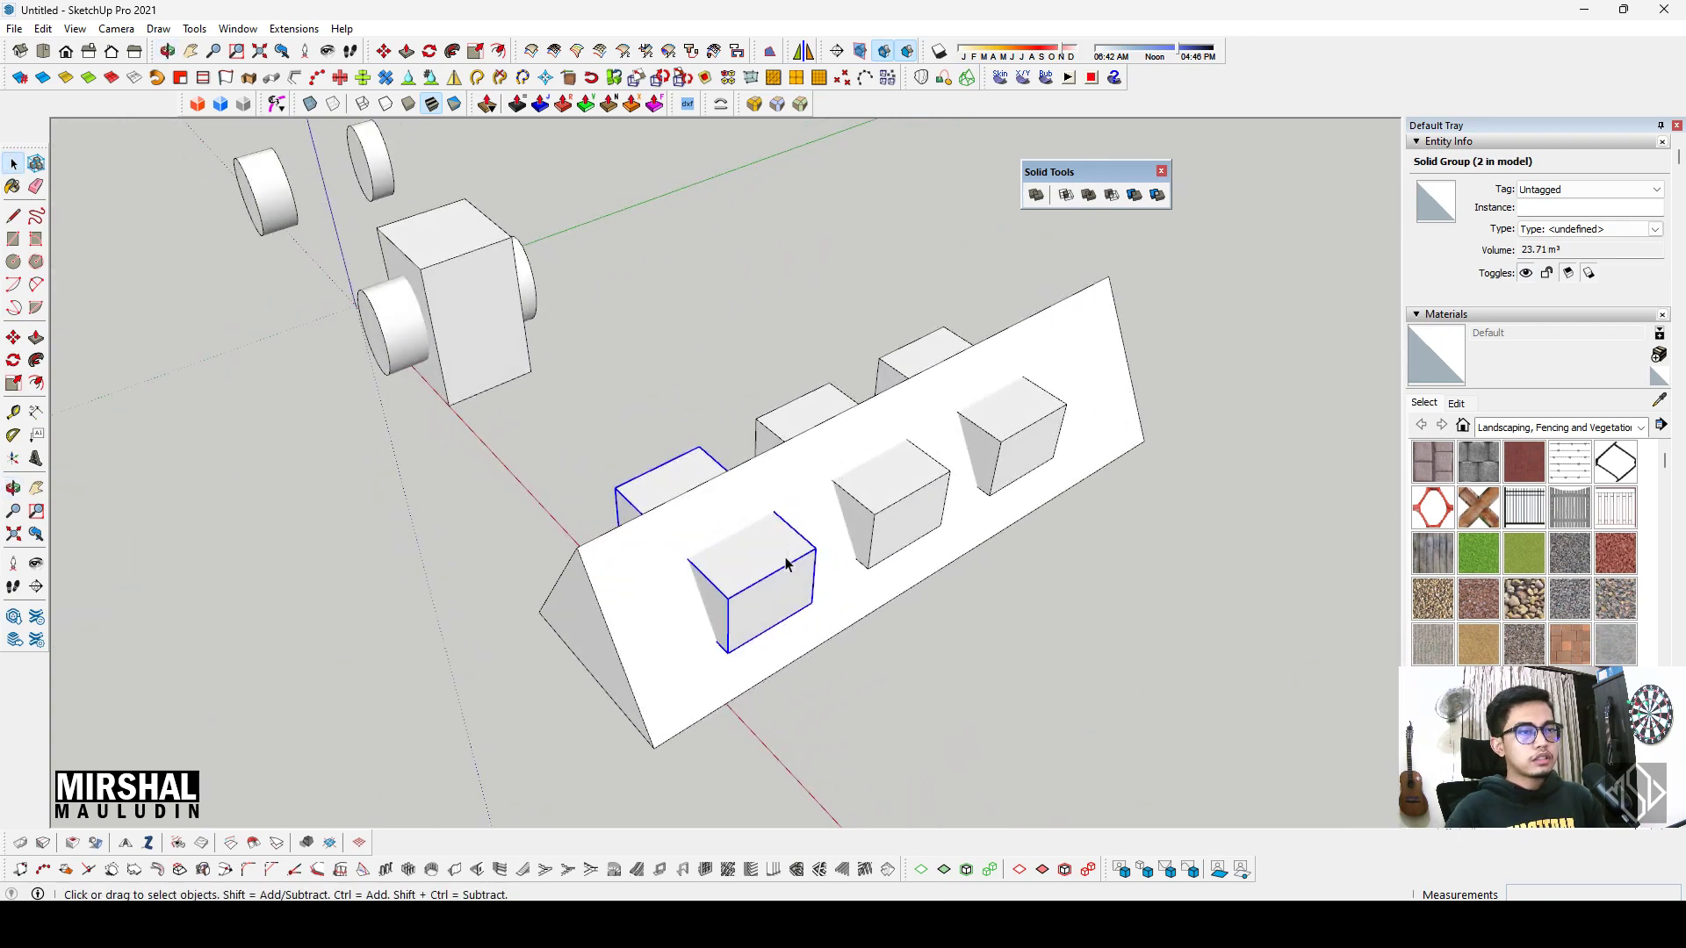
mouse_move(783, 572)
middle_mouse_down()
mouse_move(810, 481)
mouse_move(831, 563)
middle_mouse_up()
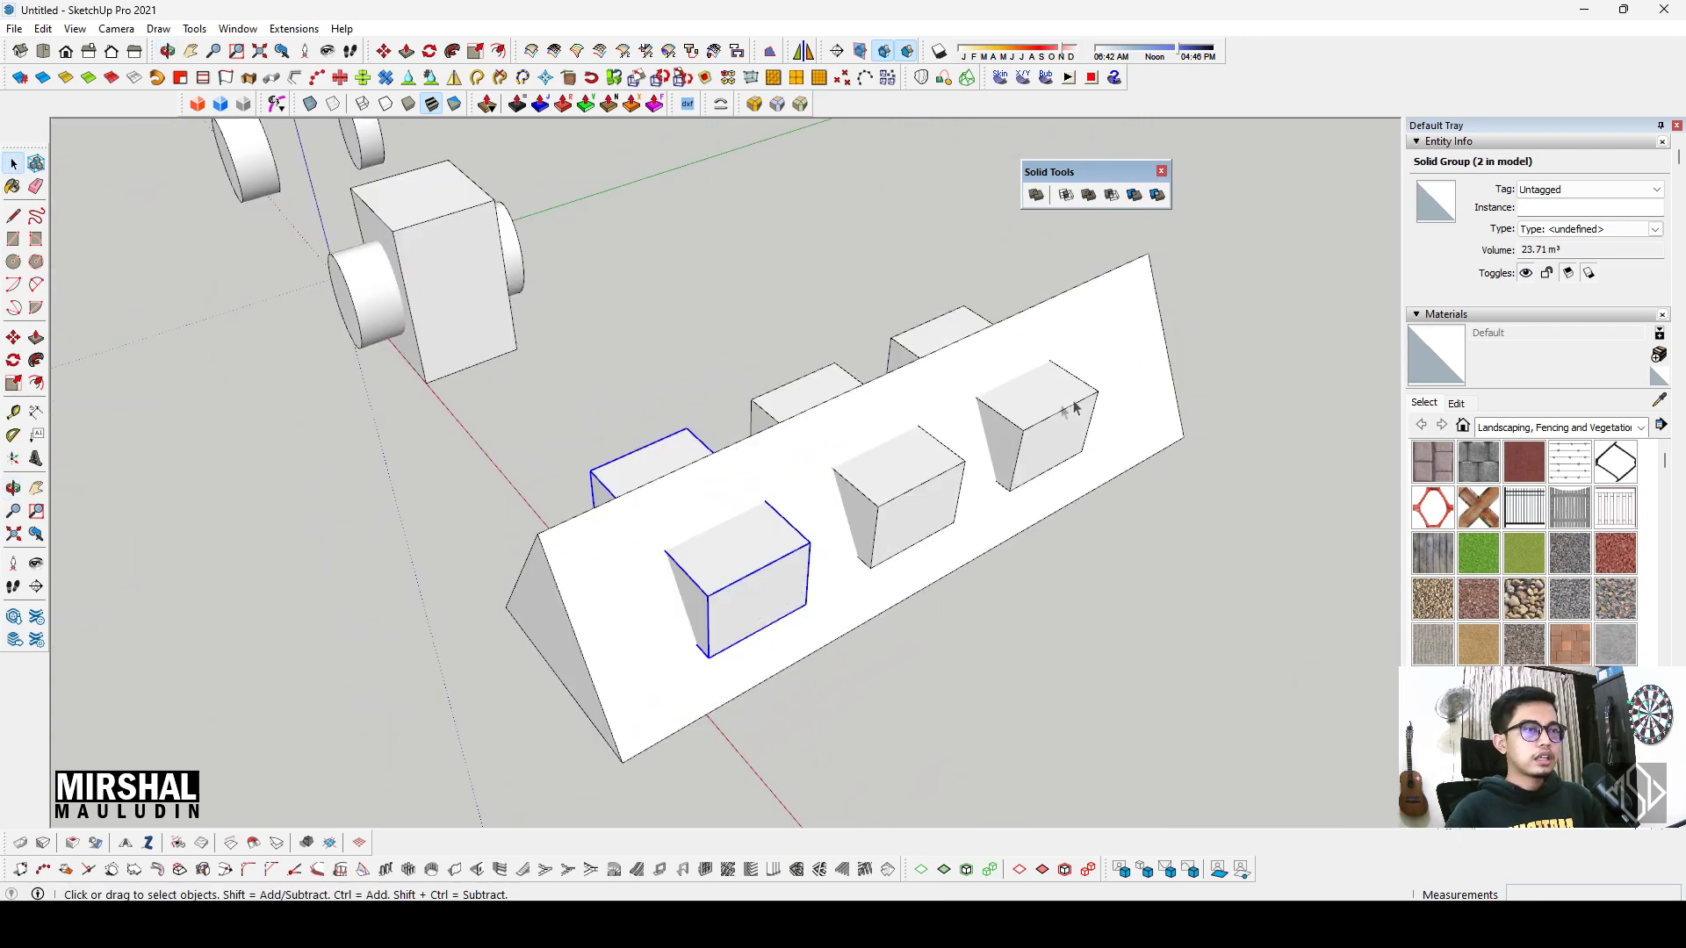
mouse_move(705, 641)
middle_mouse_down()
mouse_move(771, 527)
mouse_move(761, 497)
mouse_move(722, 482)
mouse_move(652, 555)
middle_mouse_up()
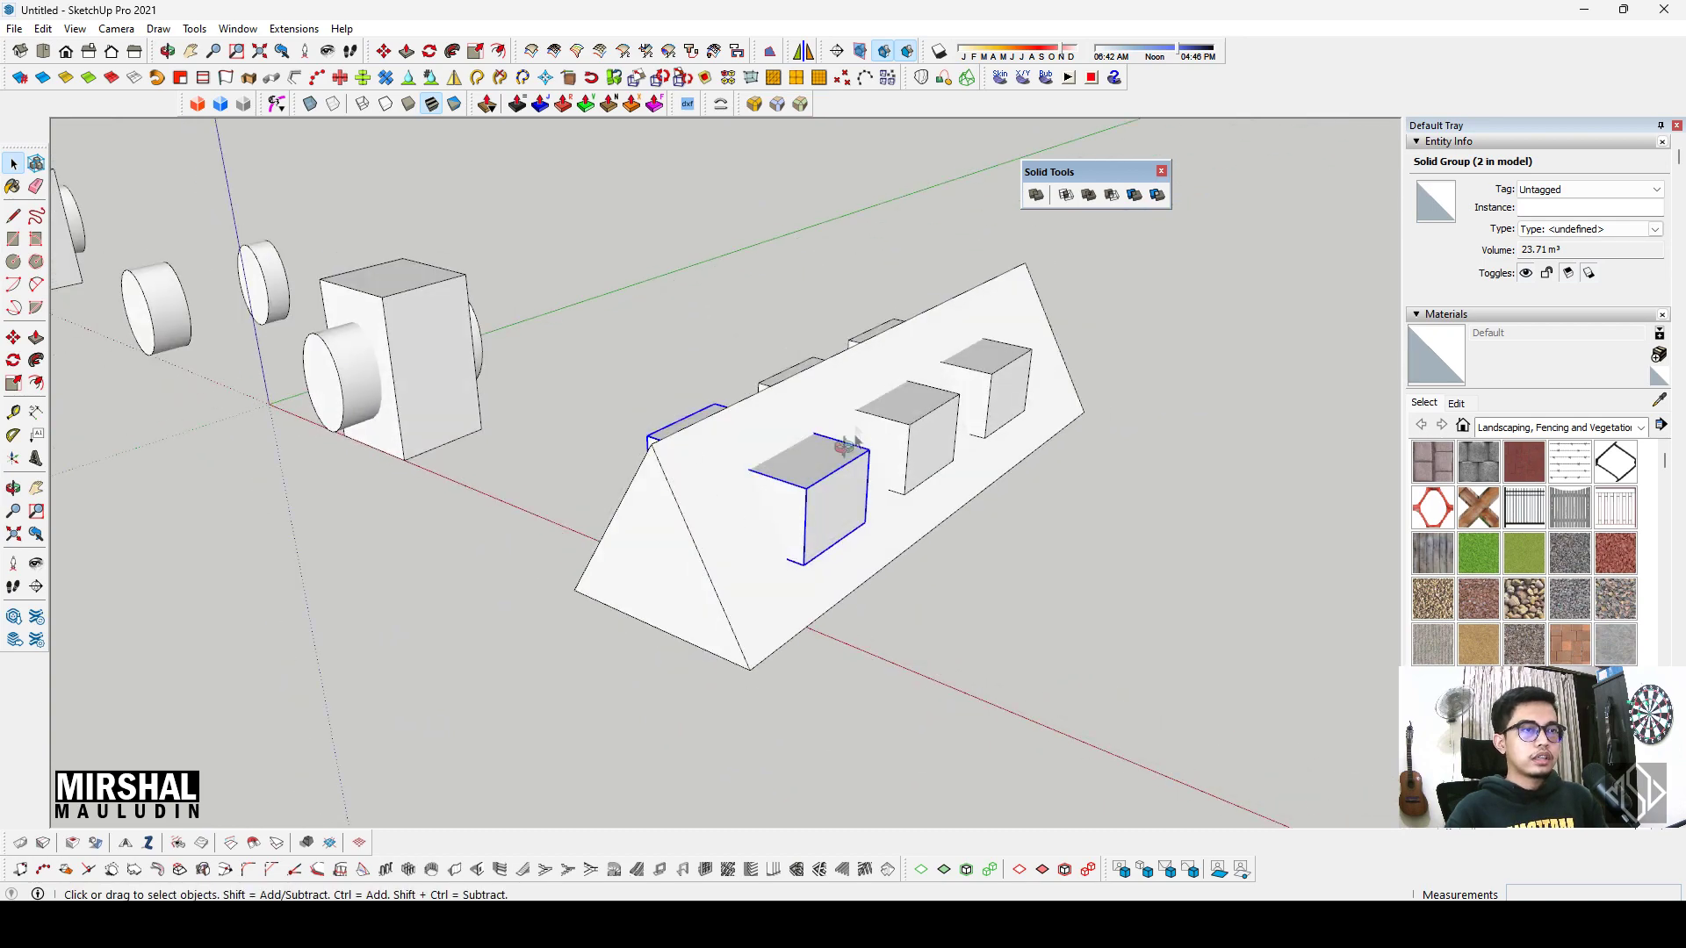
middle_click_drag(845, 446, 817, 525)
scroll(817, 525, "up", 1)
scroll(816, 525, "up", 2)
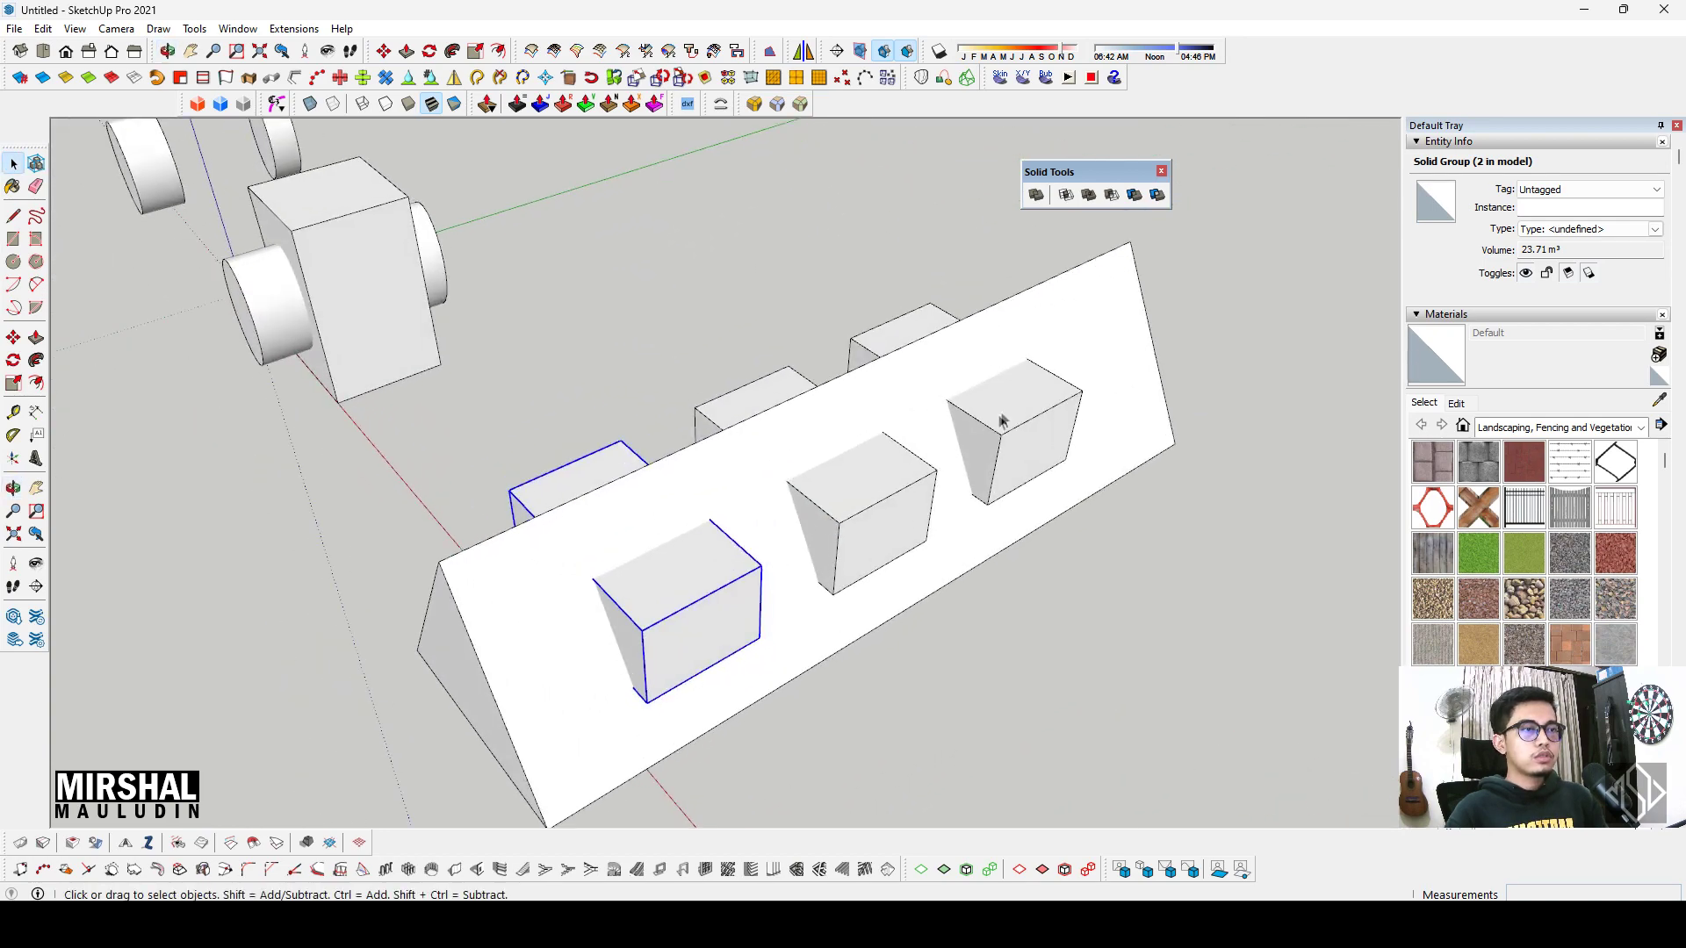
mouse_move(743, 595)
middle_mouse_down()
mouse_move(850, 501)
mouse_move(776, 590)
middle_mouse_up()
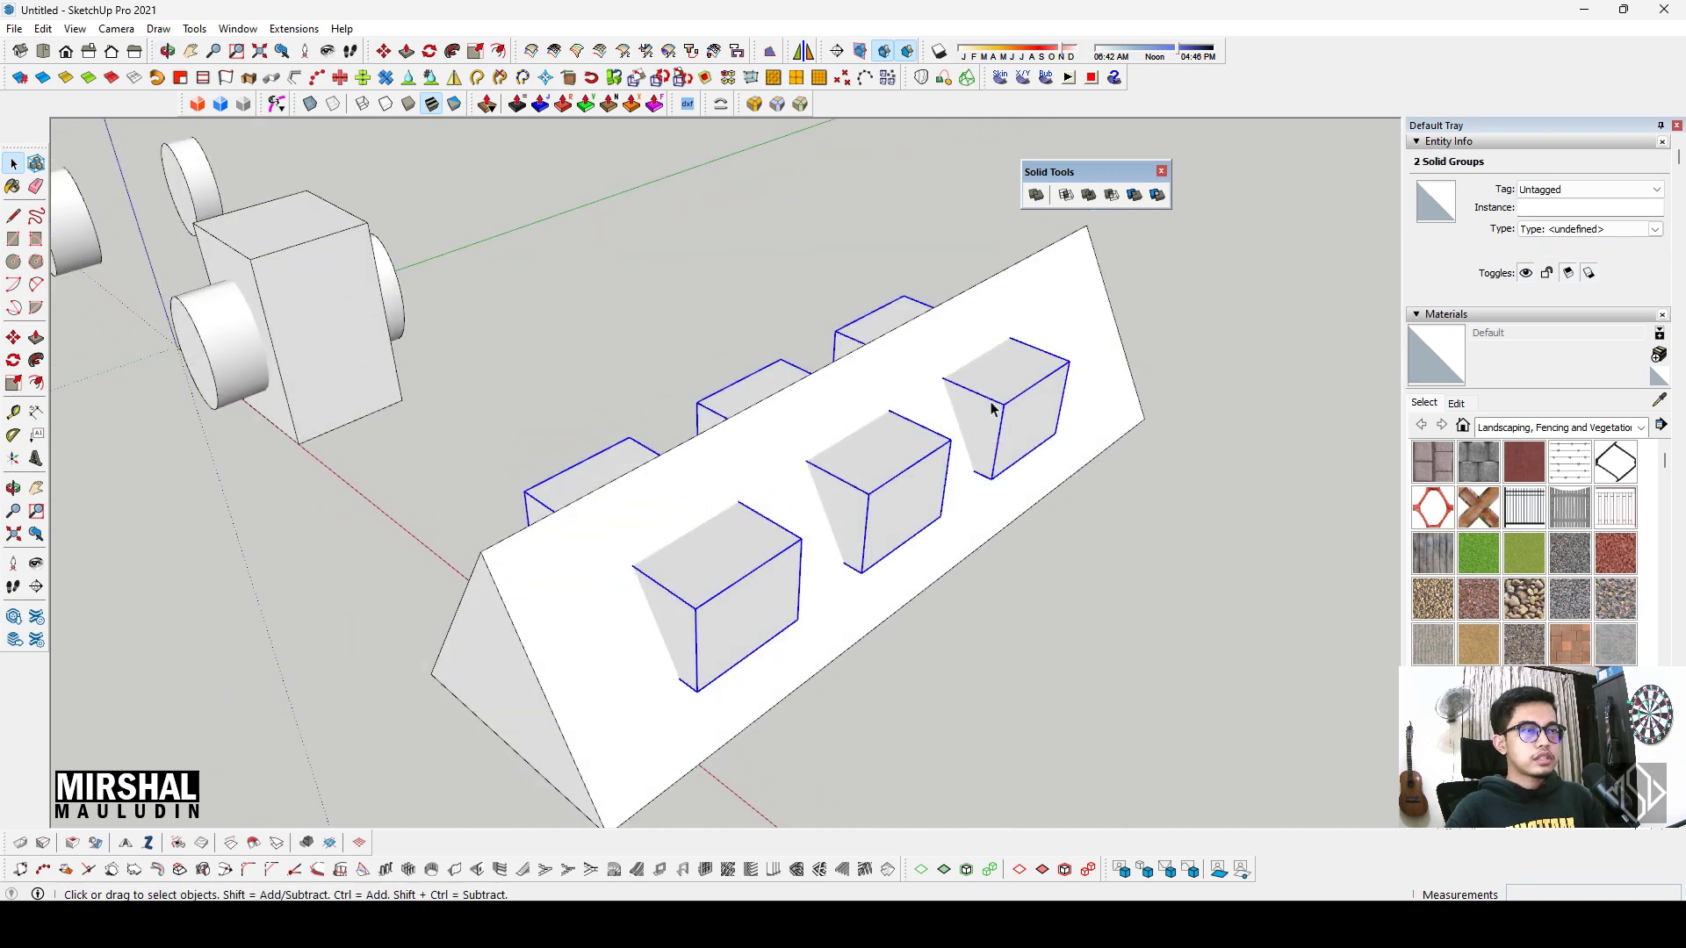
Step: Group the cubes and try subtracting them from the prism, cancelling the non-solid warning
left_click(1093, 577)
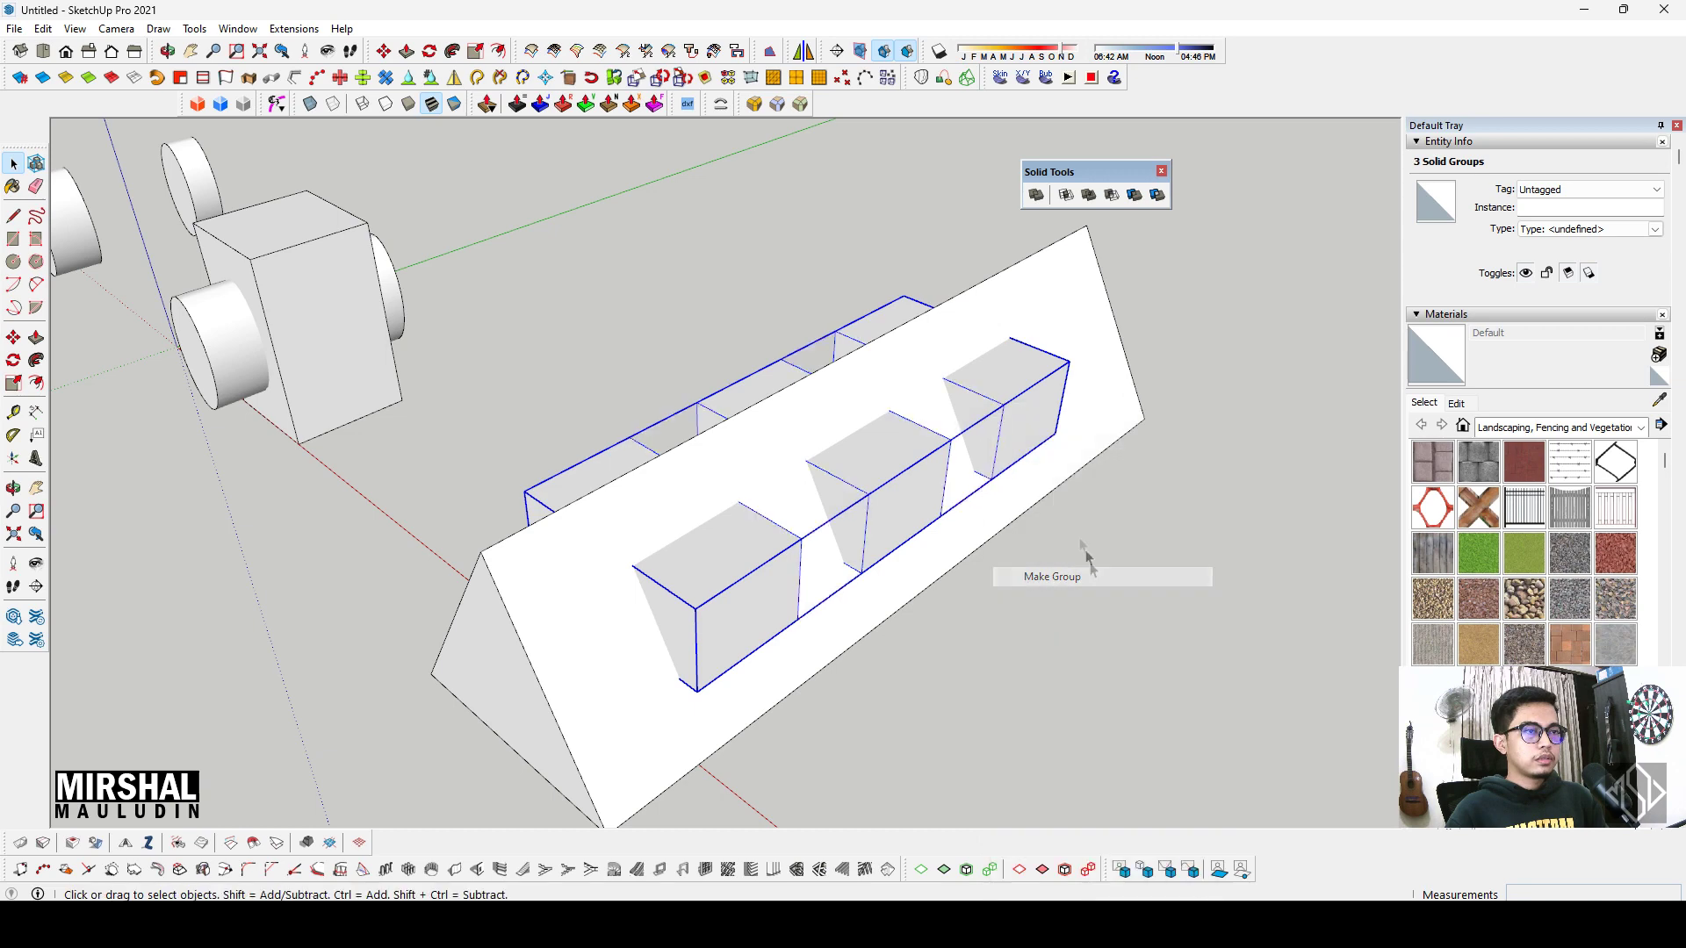
middle_click_drag(1093, 579, 945, 472)
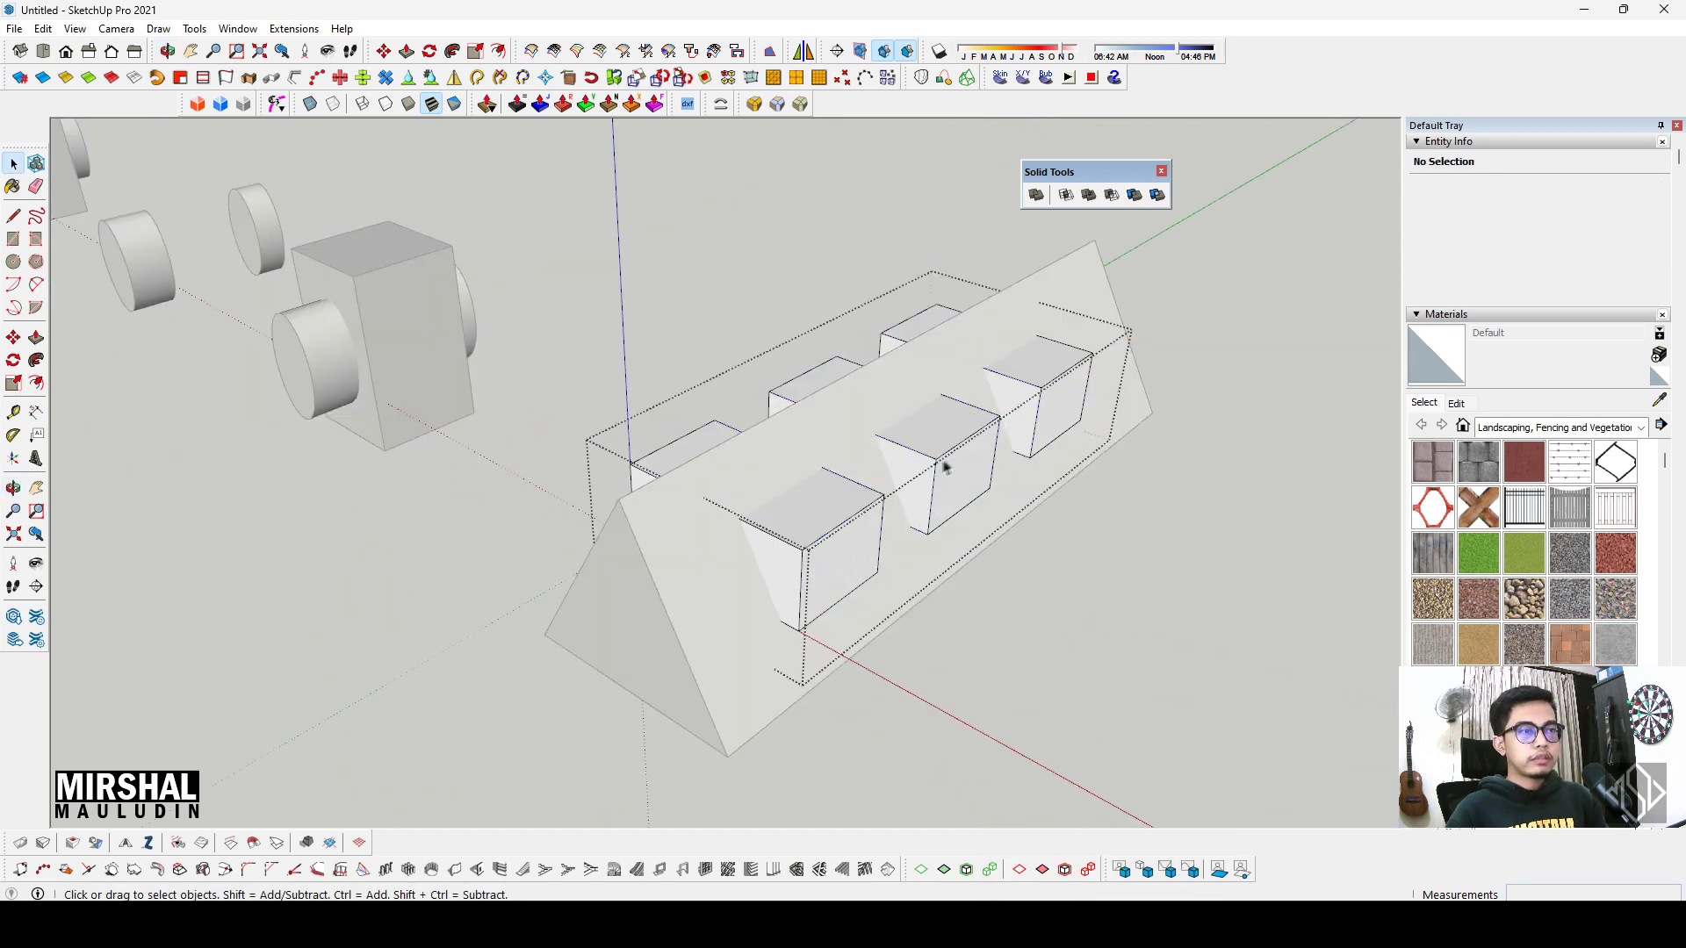
mouse_move(972, 584)
middle_mouse_down()
mouse_move(993, 645)
mouse_move(902, 448)
middle_mouse_up()
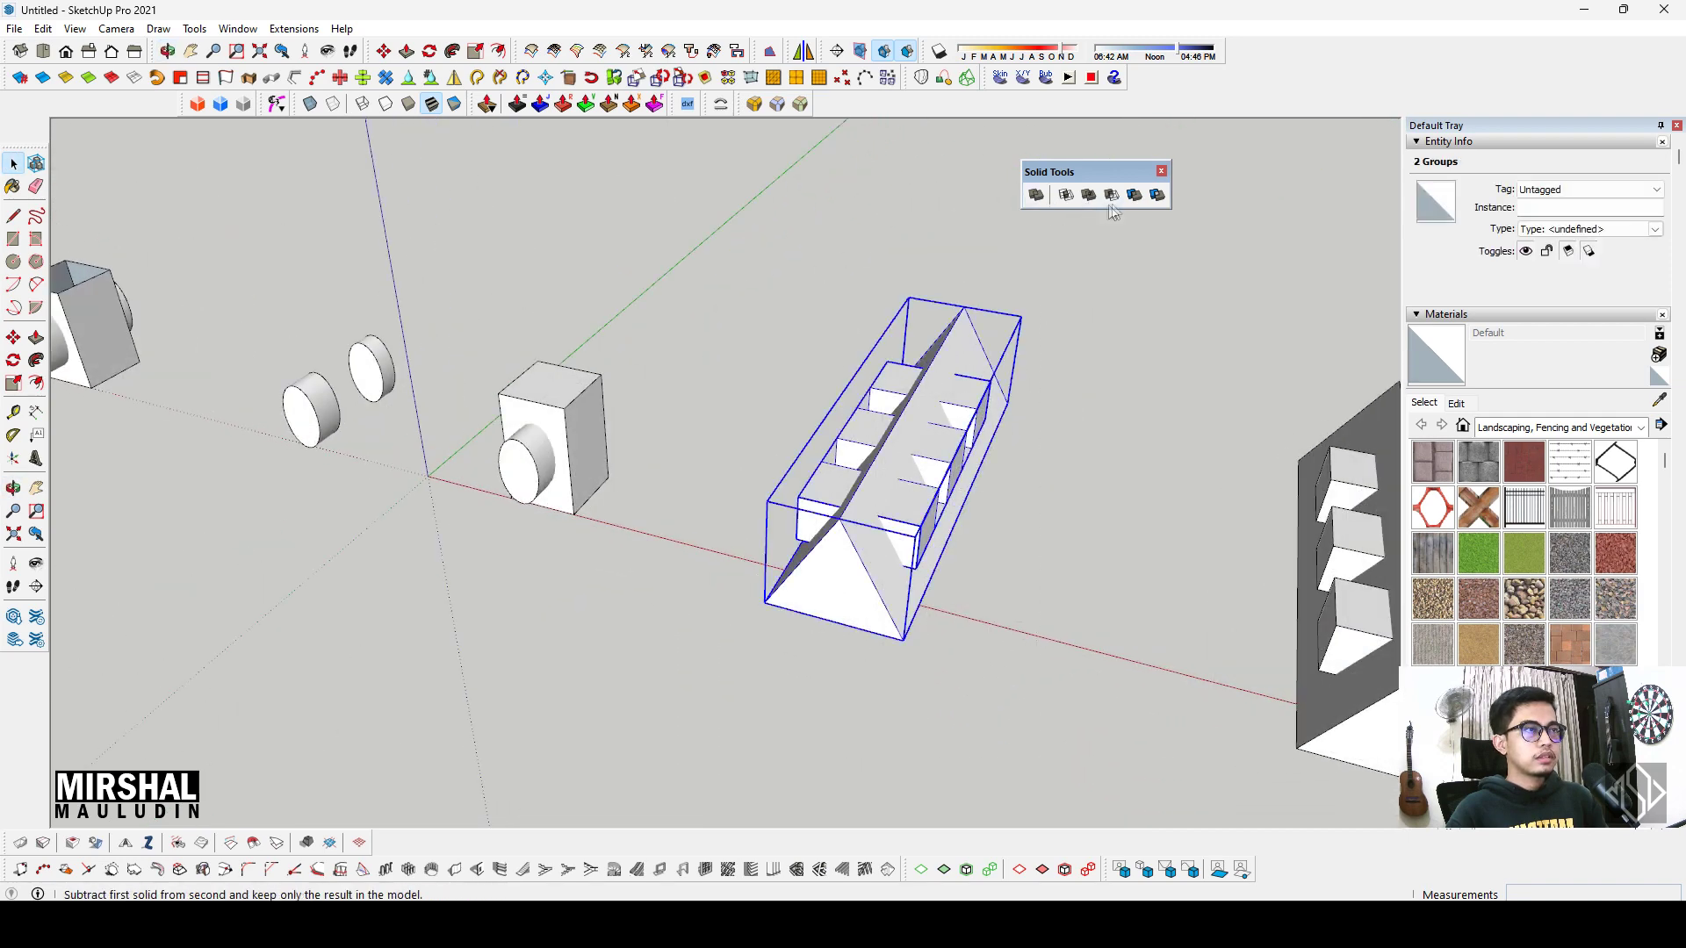
left_click(1136, 196)
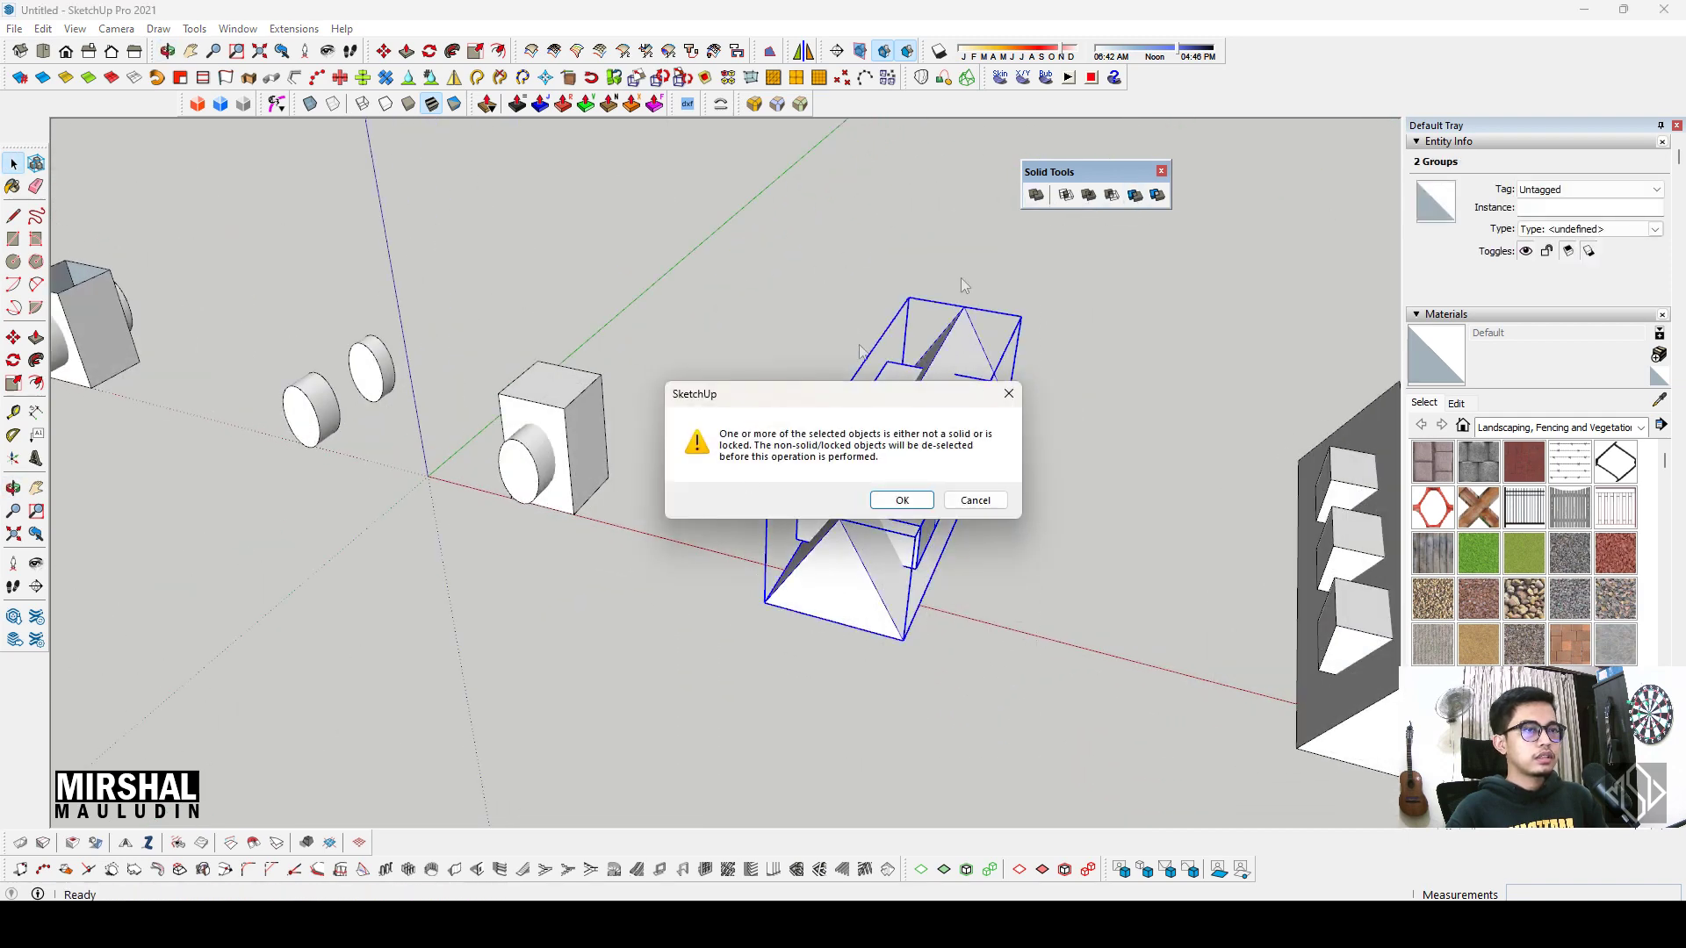
left_click(975, 501)
Step: Orbit out and begin a Move copy of the prism with Ctrl
middle_click_drag(981, 507, 964, 621)
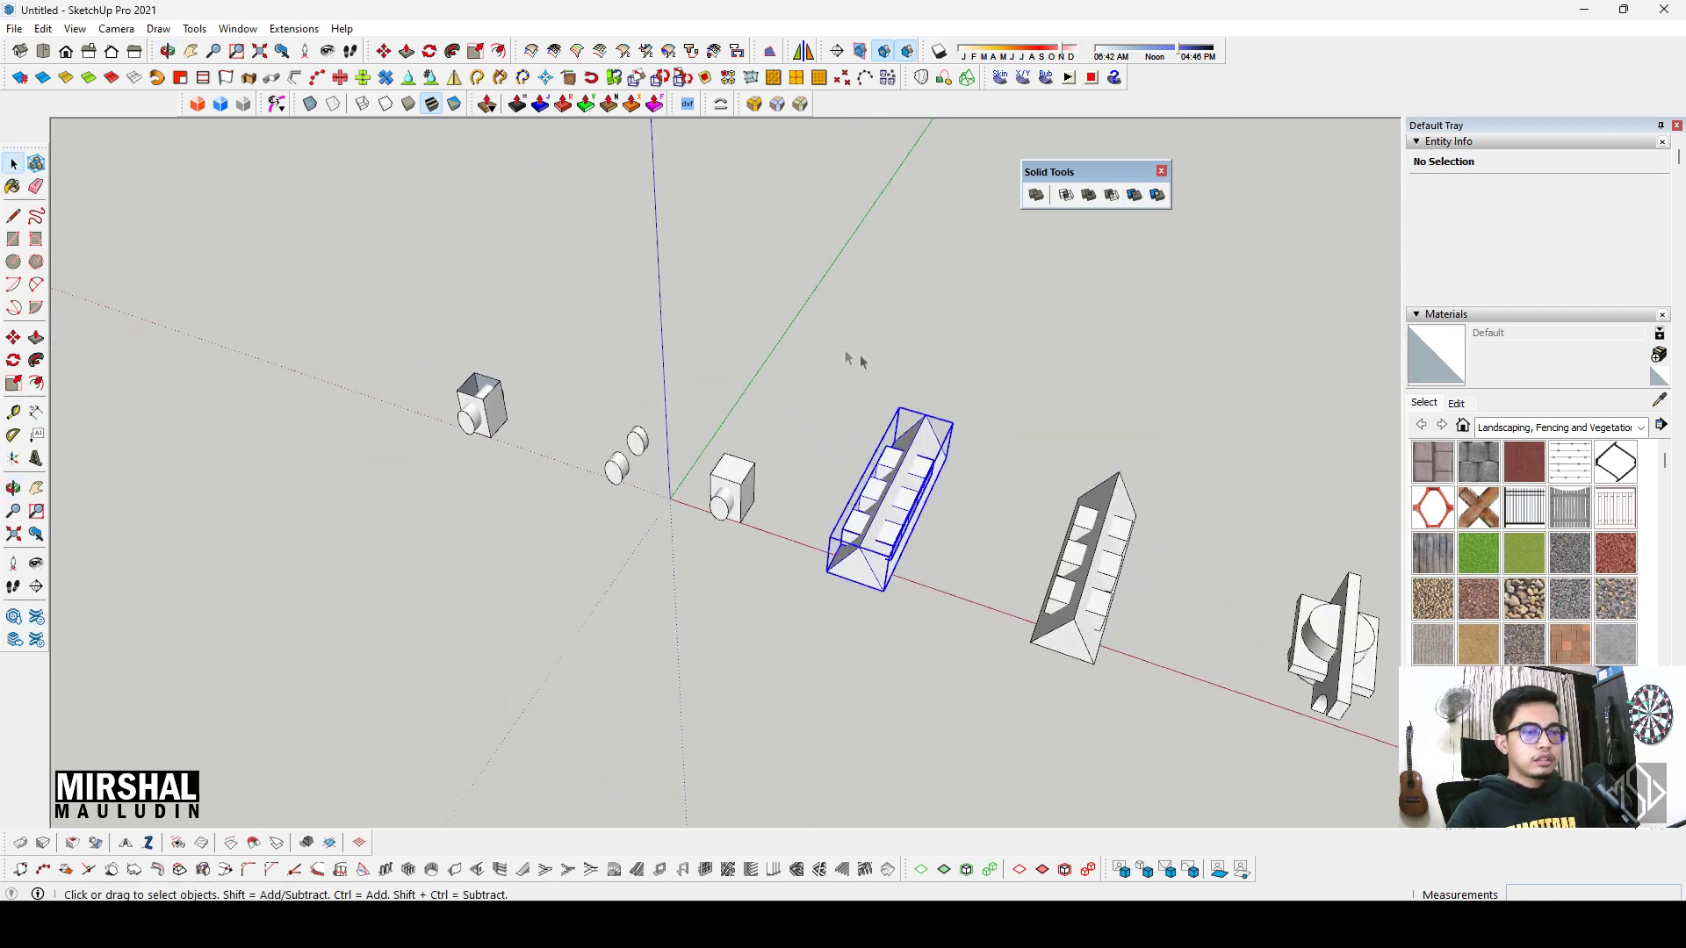
middle_click_drag(861, 362, 931, 527)
key("m")
left_click(931, 527)
key("ctrl")
Step: Cancel the copy, then open the prism-and-cube group for editing
key("space")
scroll(896, 501, "up", 5)
mouse_move(977, 569)
middle_mouse_down()
mouse_move(948, 470)
mouse_move(892, 387)
middle_mouse_up()
scroll(949, 466, "up", 3)
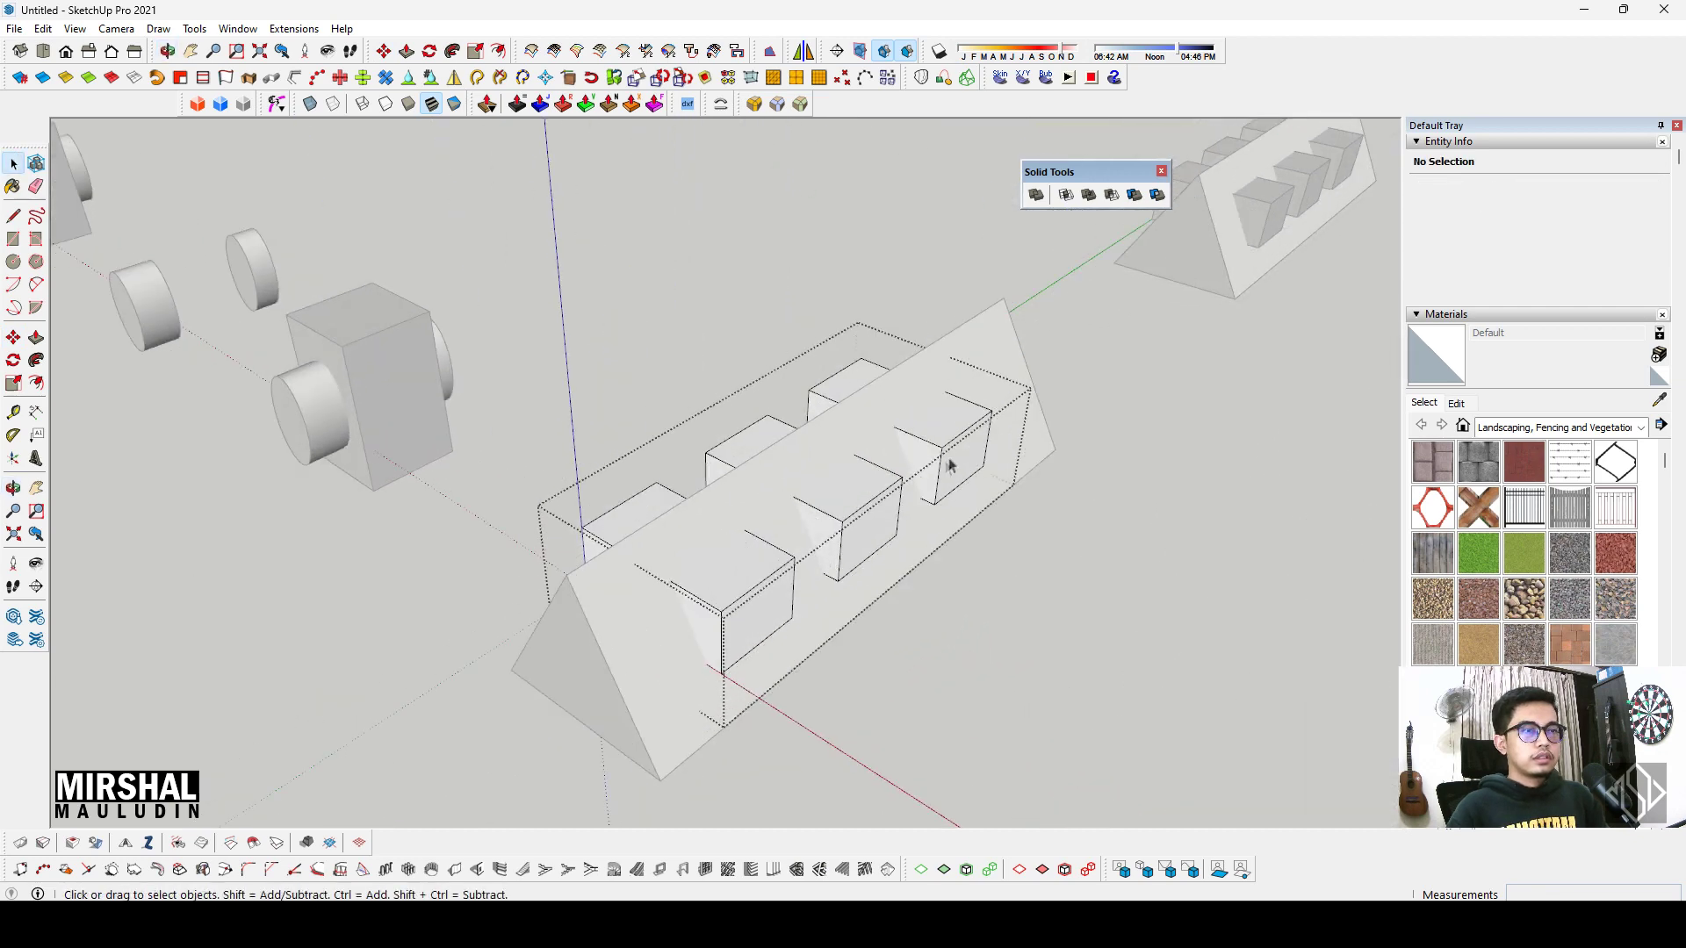
left_click(881, 514)
right_click(874, 513)
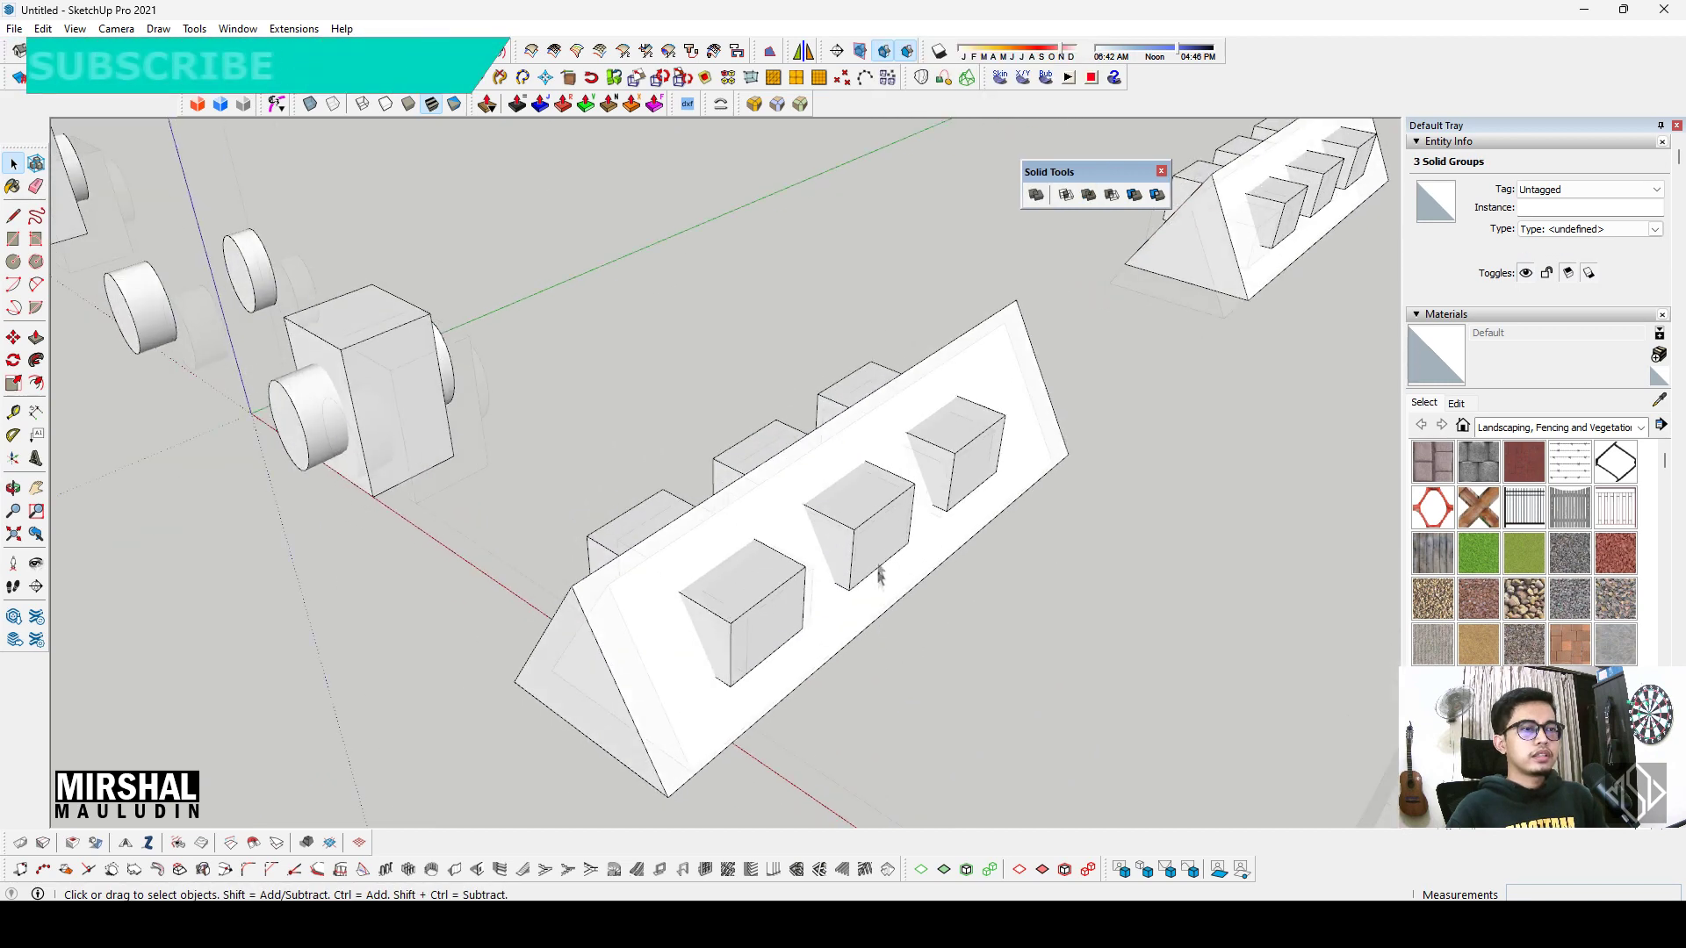
double_click(878, 540)
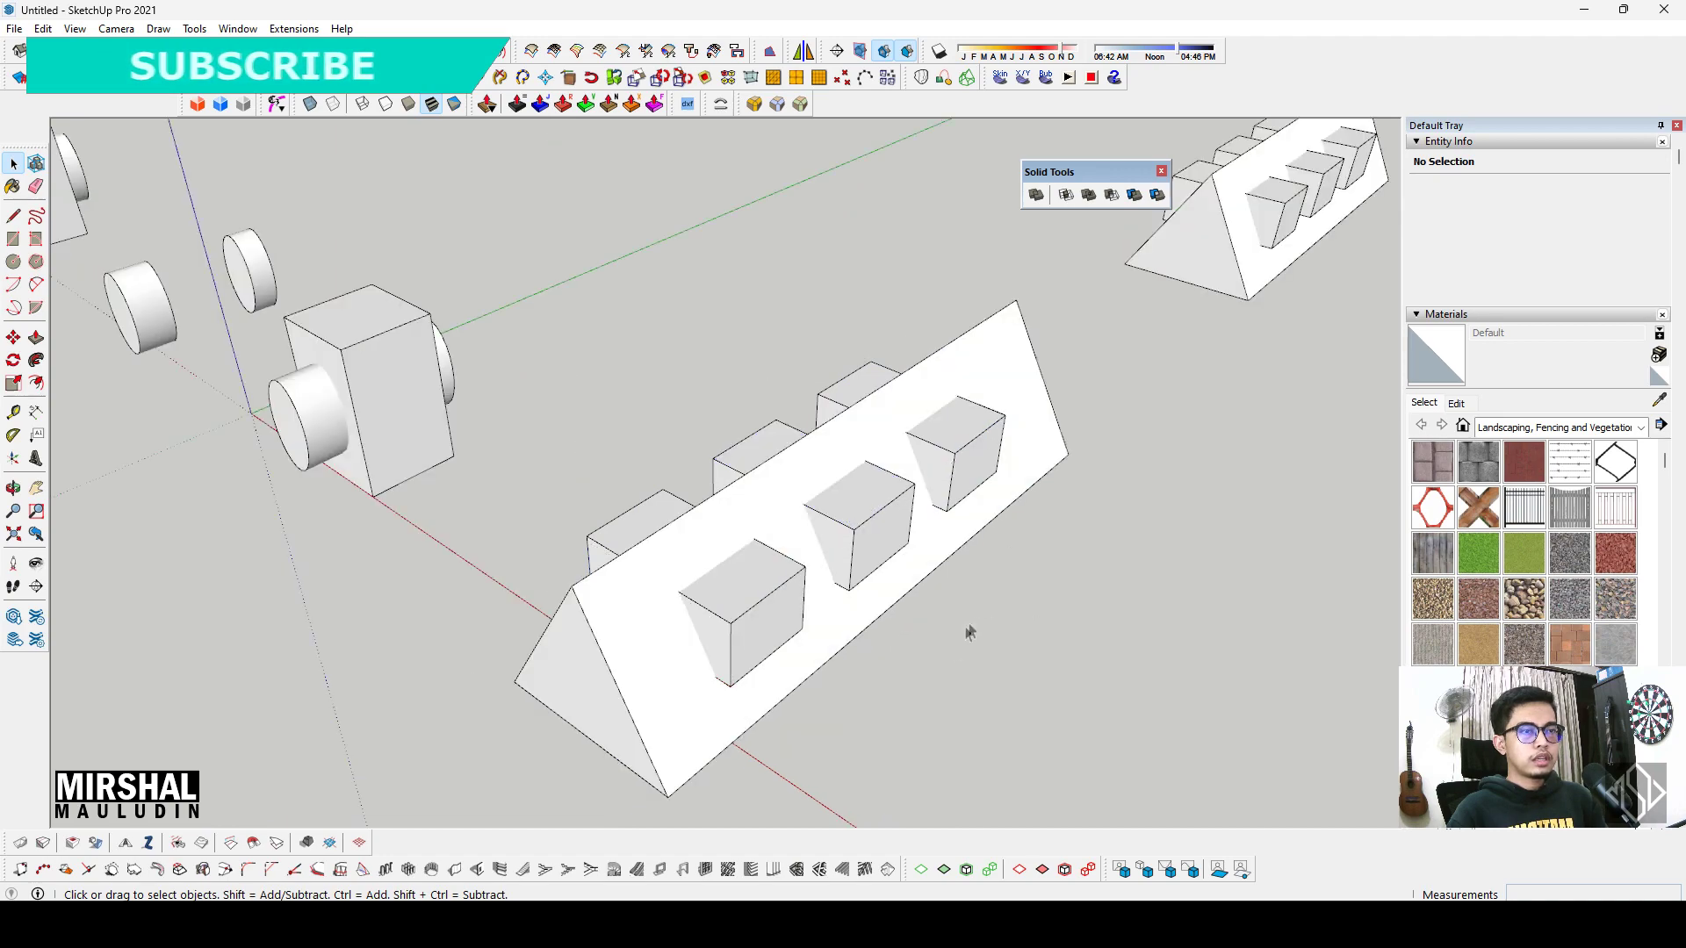
Step: Orbit to a side view and select the 71.13 m³ cube group as the cutting solid
mouse_move(953, 659)
middle_mouse_down()
mouse_move(802, 696)
mouse_move(1066, 472)
mouse_move(858, 571)
mouse_move(828, 622)
middle_mouse_up()
scroll(829, 615, "up", 2)
scroll(830, 624, "up", 1)
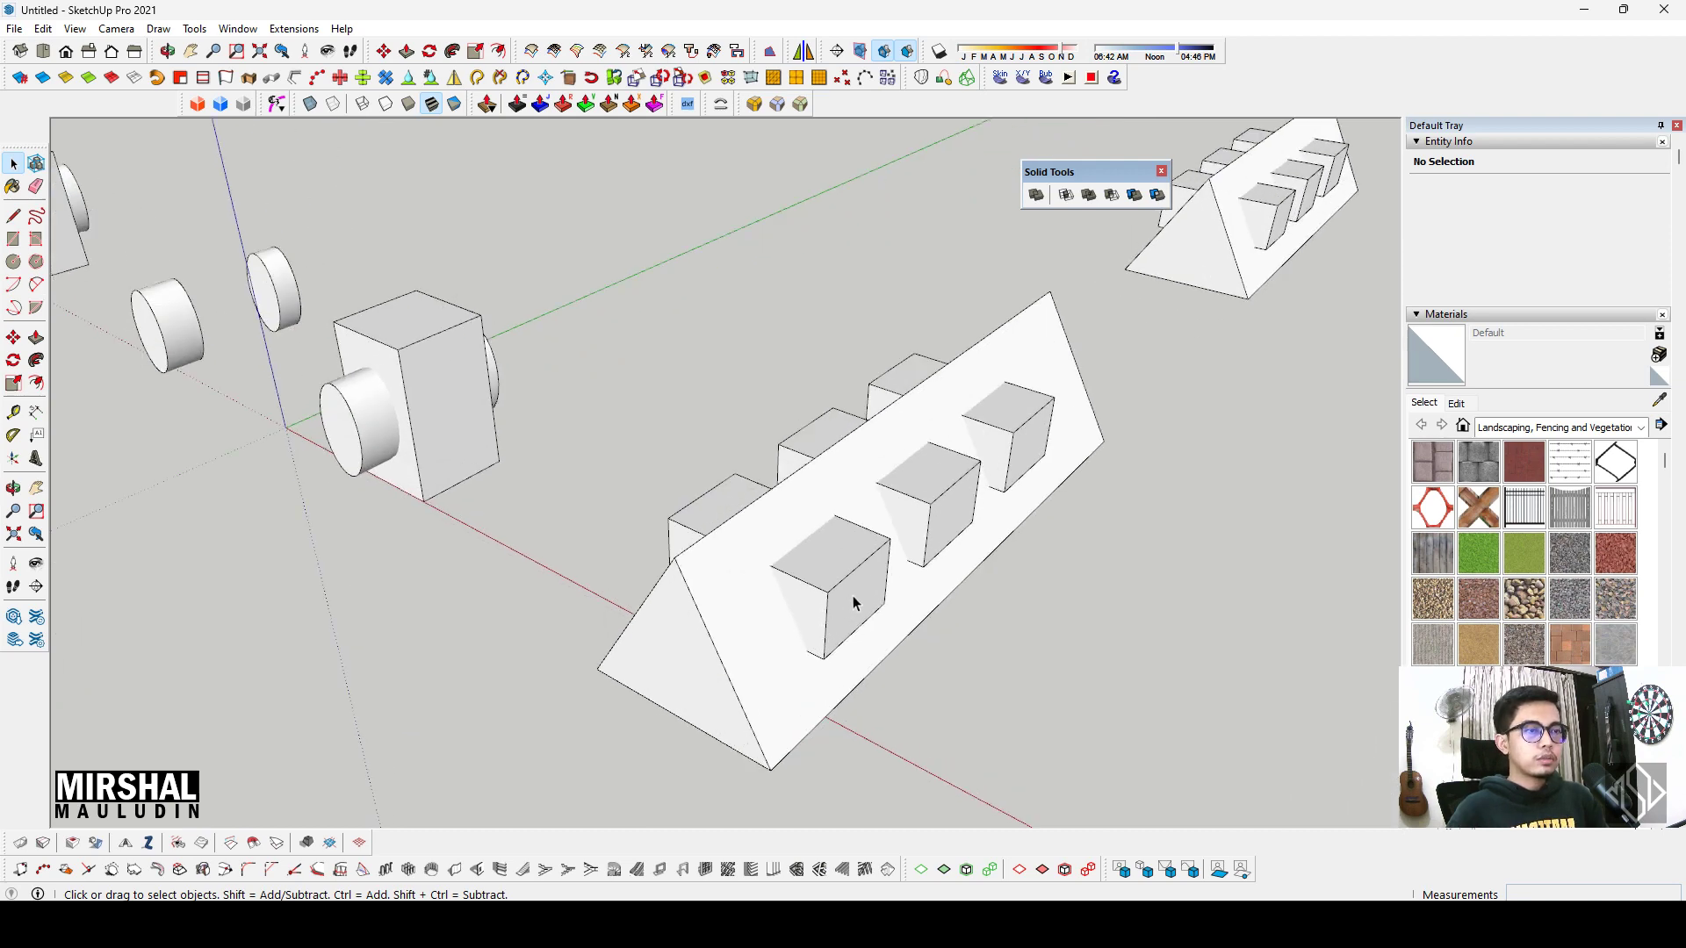
scroll(752, 637, "up", 1)
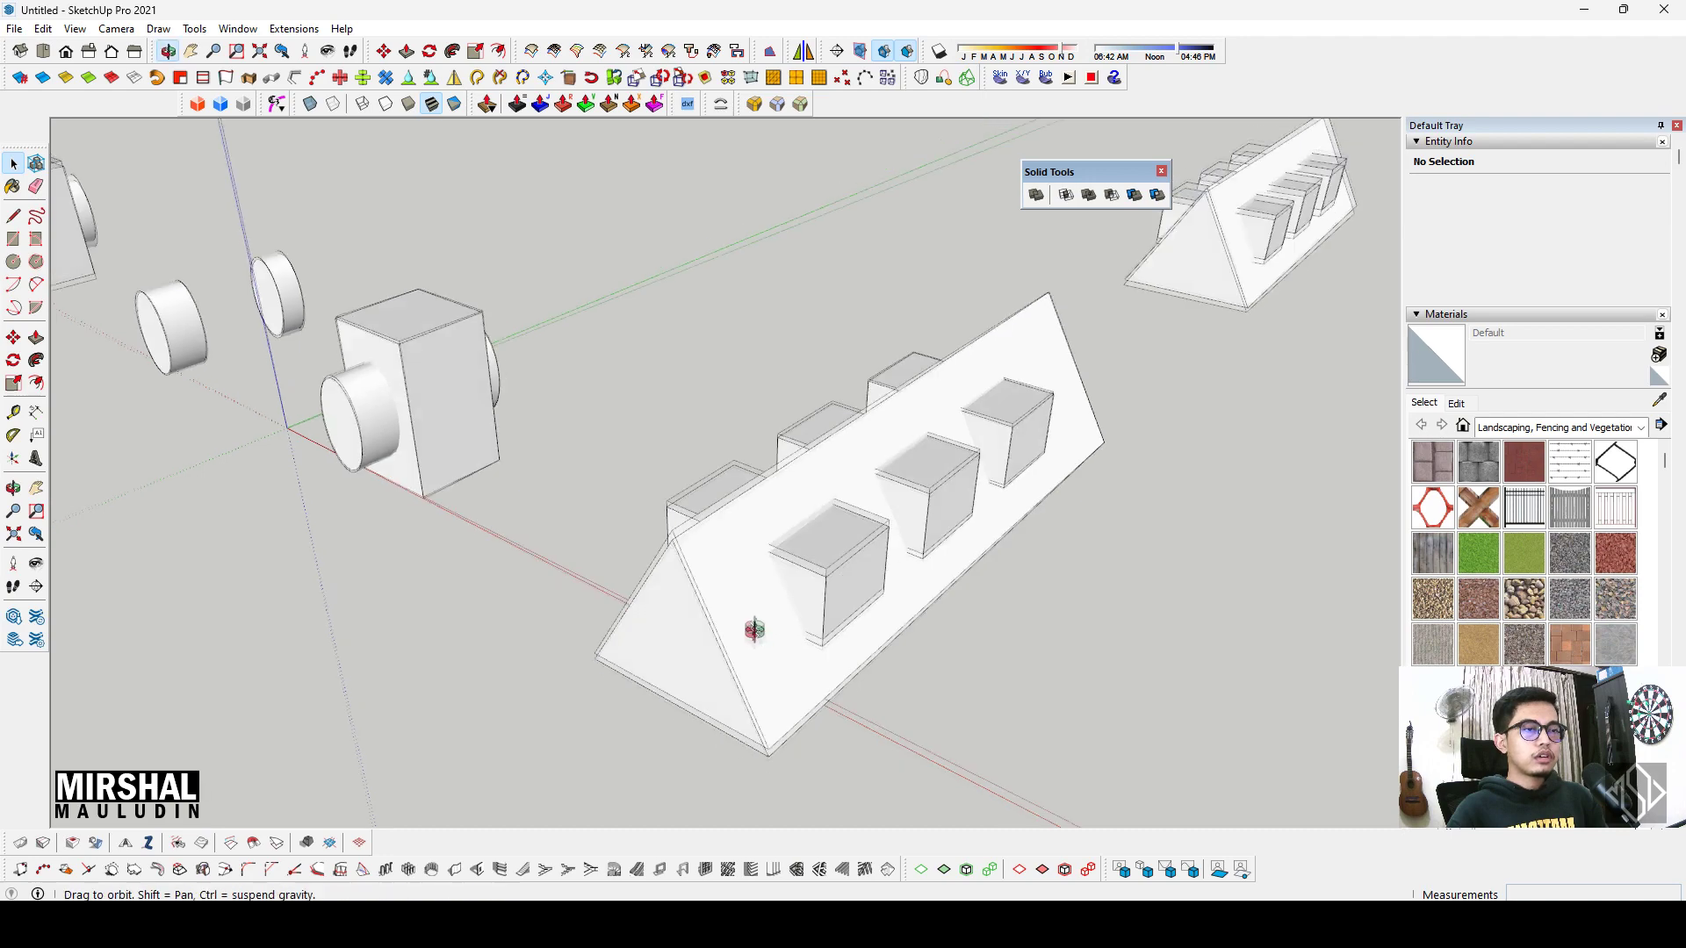
scroll(737, 612, "up", 2)
scroll(738, 612, "up", 1)
mouse_move(734, 629)
middle_mouse_down()
mouse_move(782, 512)
mouse_move(666, 640)
mouse_move(801, 591)
mouse_move(824, 609)
mouse_move(1017, 406)
mouse_move(1029, 435)
middle_mouse_up()
scroll(693, 621, "down", 1)
left_click(824, 610)
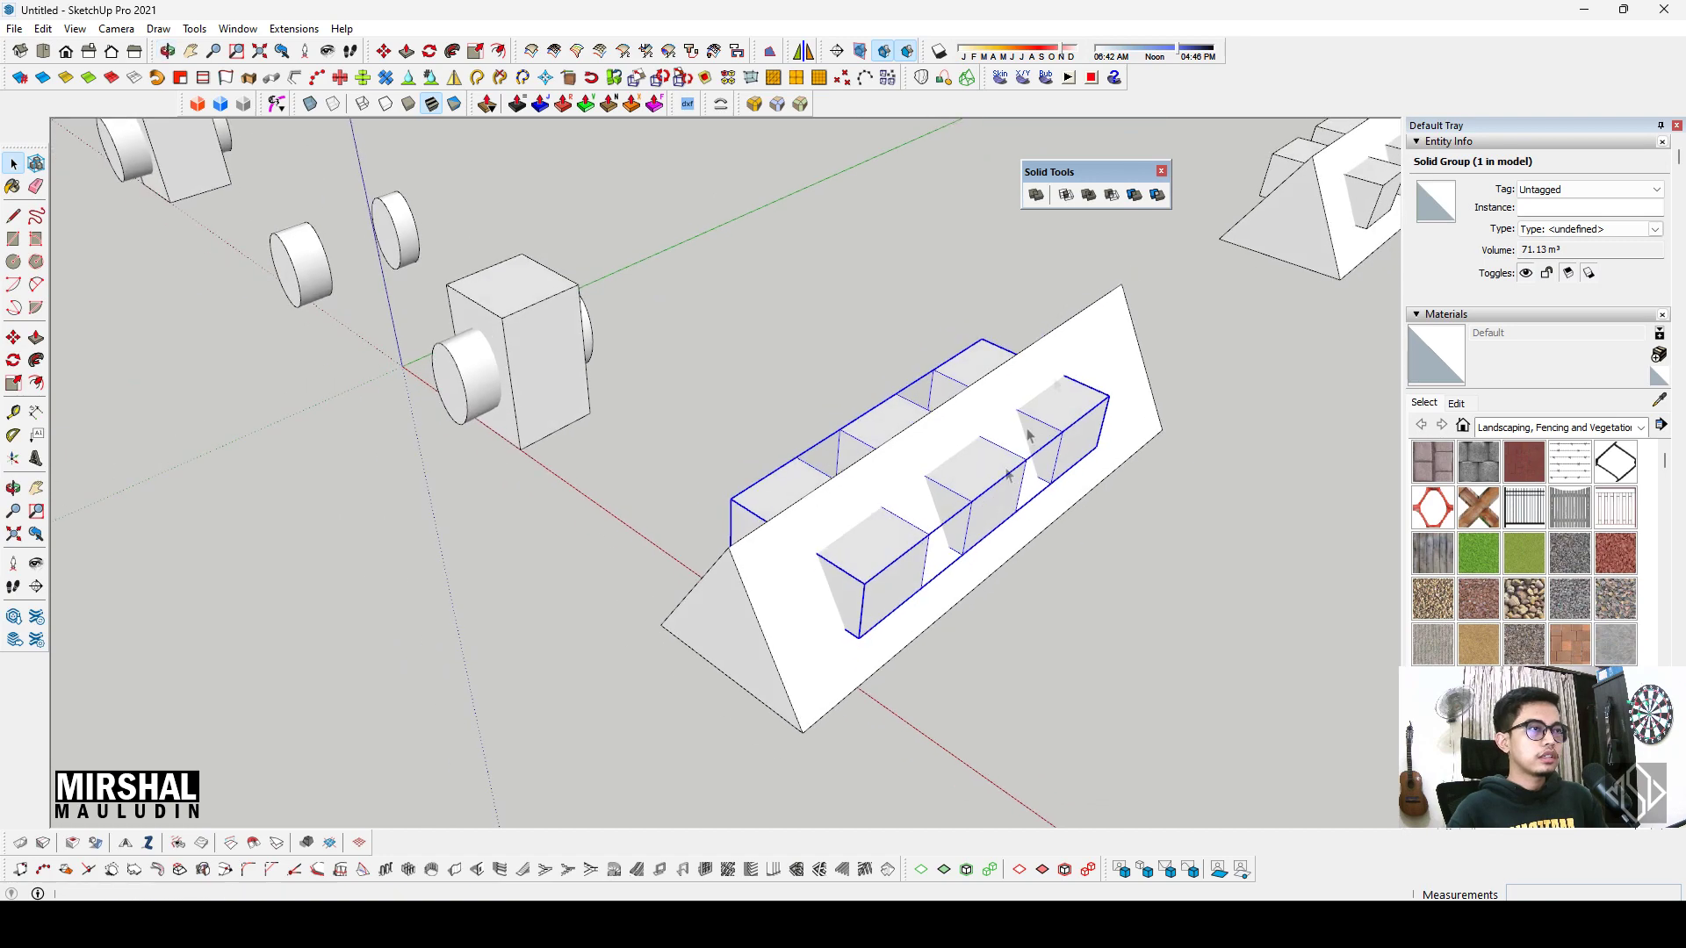
Step: Trim/Subtract the cube group from the ribbed prism
left_click(1131, 199)
left_click(810, 692)
key("space")
mouse_move(727, 698)
middle_mouse_down()
mouse_move(910, 509)
mouse_move(771, 591)
mouse_move(788, 544)
middle_mouse_up()
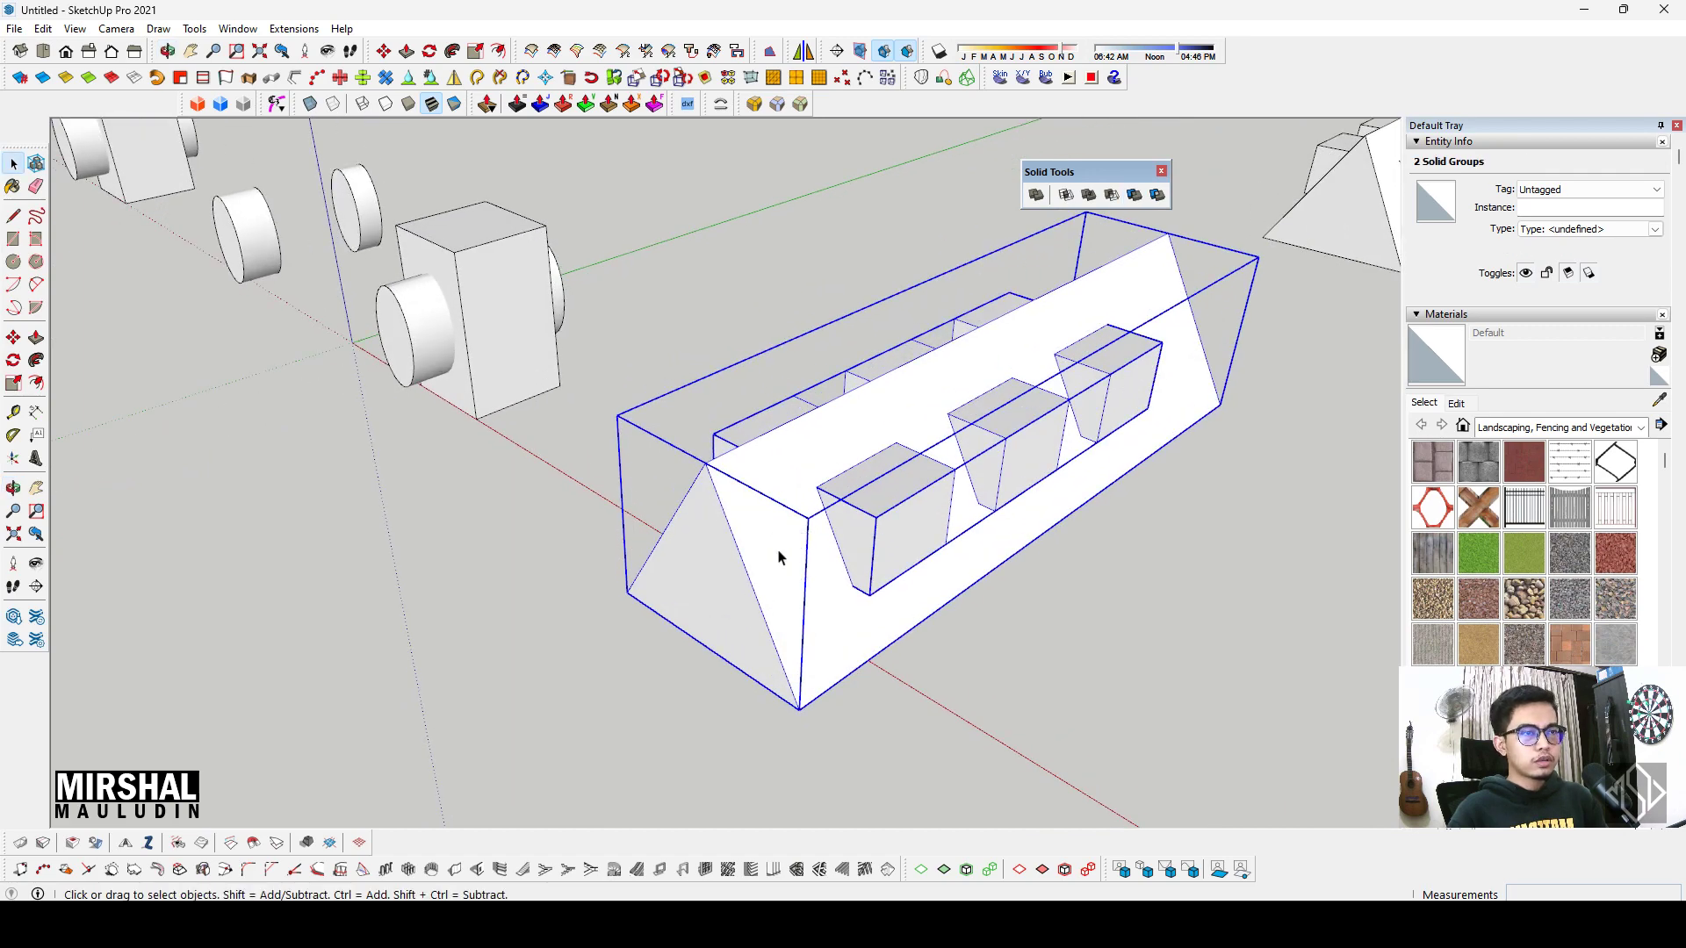
Step: Hide the cubes and orbit to inspect the square holes through the prism
key("h")
mouse_move(884, 591)
middle_mouse_down()
mouse_move(640, 414)
mouse_move(904, 579)
middle_mouse_up()
key("alt+h")
scroll(904, 579, "down", 5)
scroll(887, 729, "up", 3)
key("alt+h")
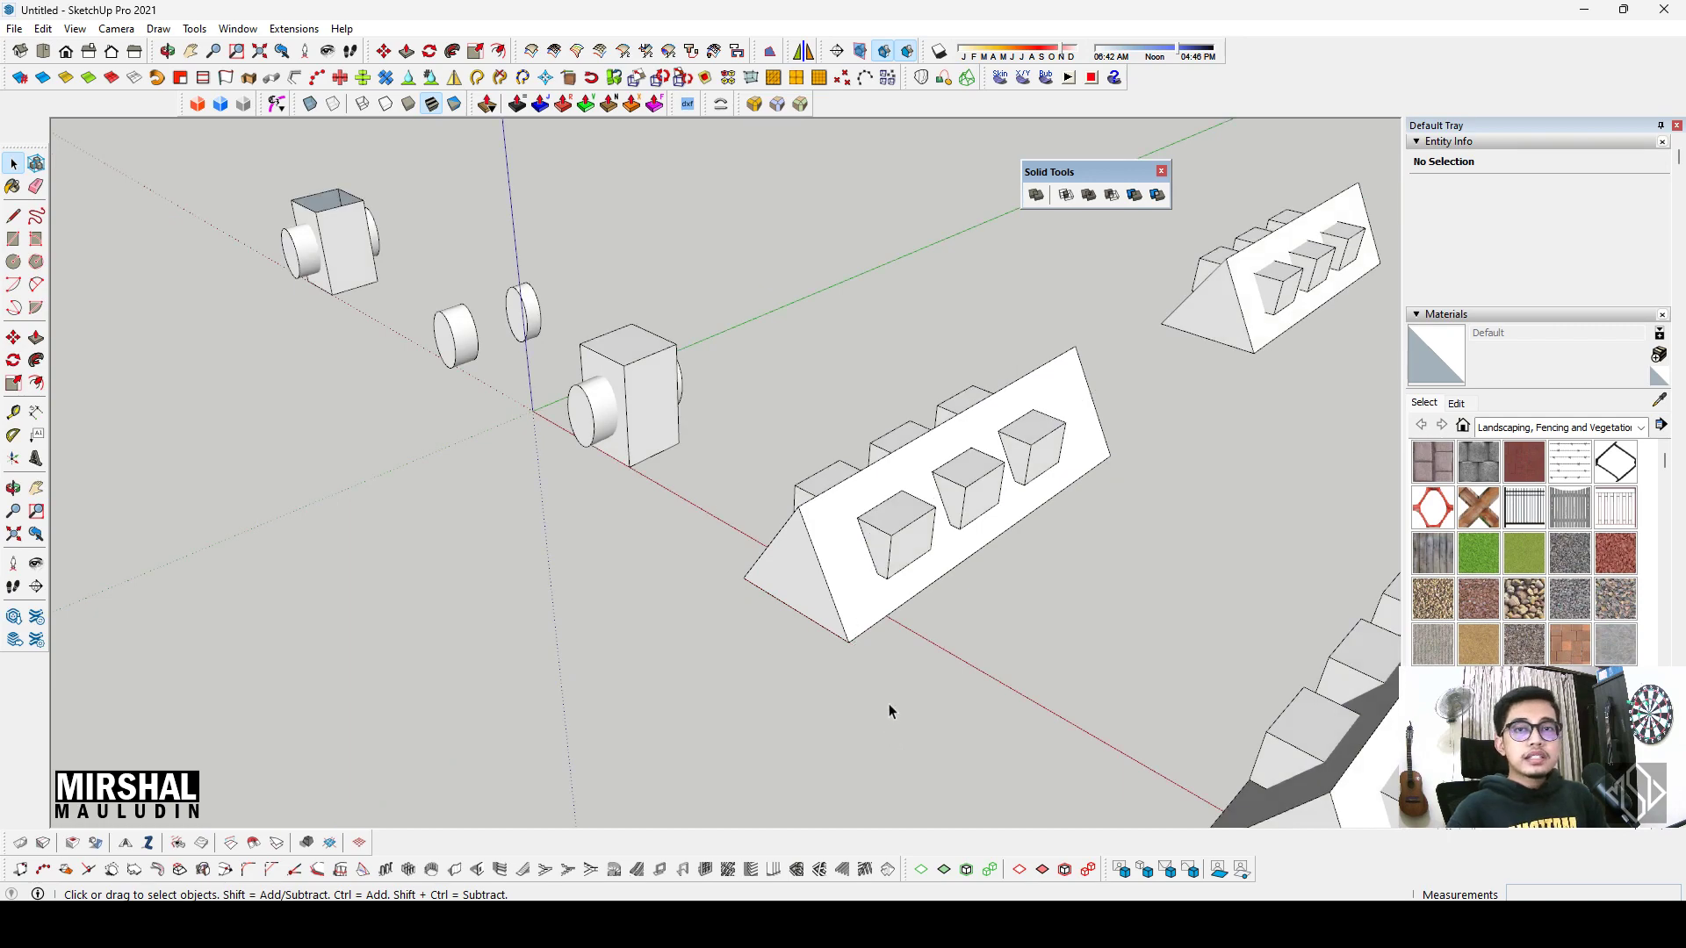
middle_click_drag(848, 606, 871, 540)
scroll(933, 575, "up", 3)
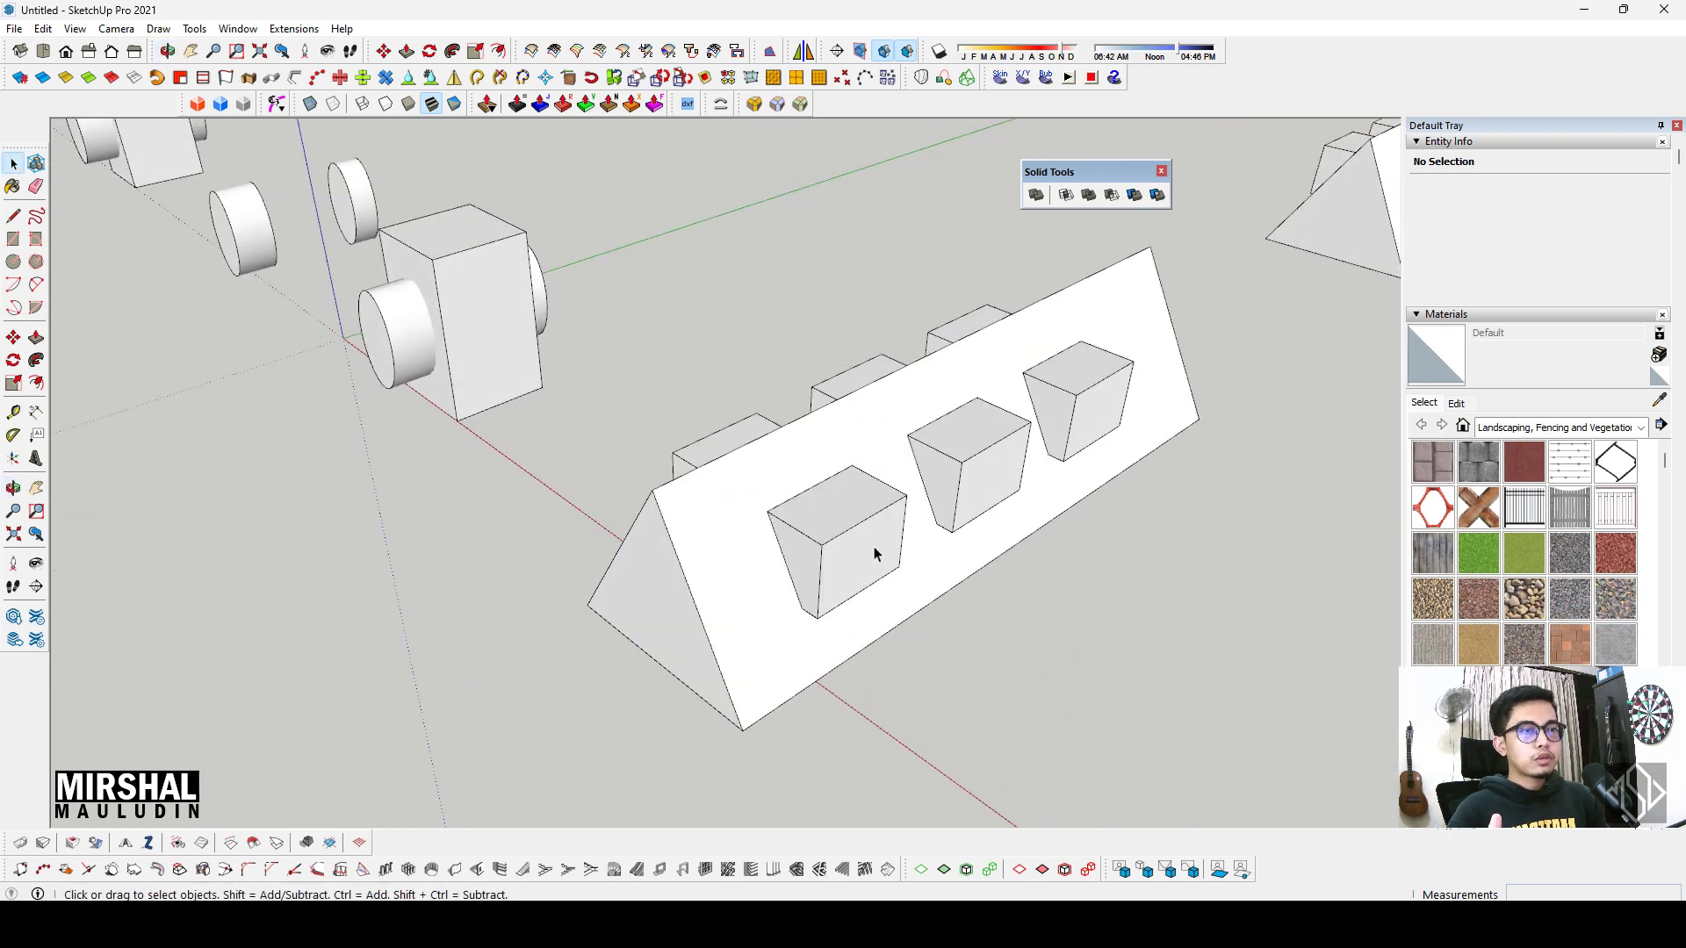
double_click(872, 546)
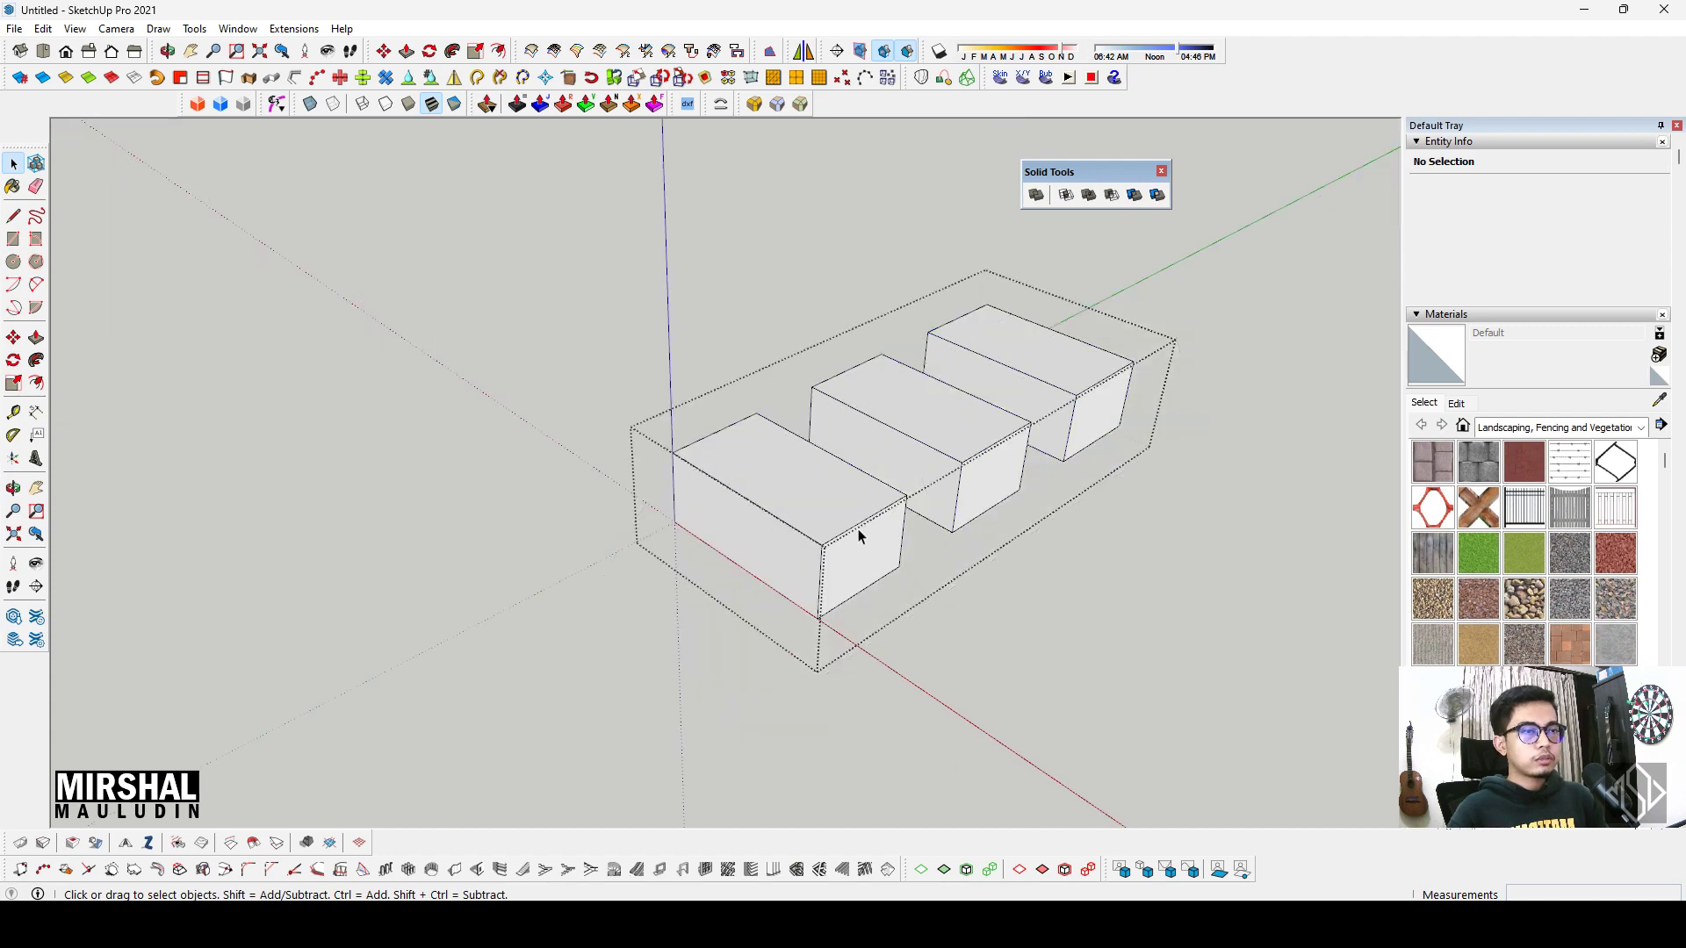
left_click(988, 666)
left_click(873, 531)
scroll(873, 531, "down", 3)
middle_click_drag(873, 530, 822, 569)
scroll(650, 425, "up", 3)
scroll(692, 442, "up", 1)
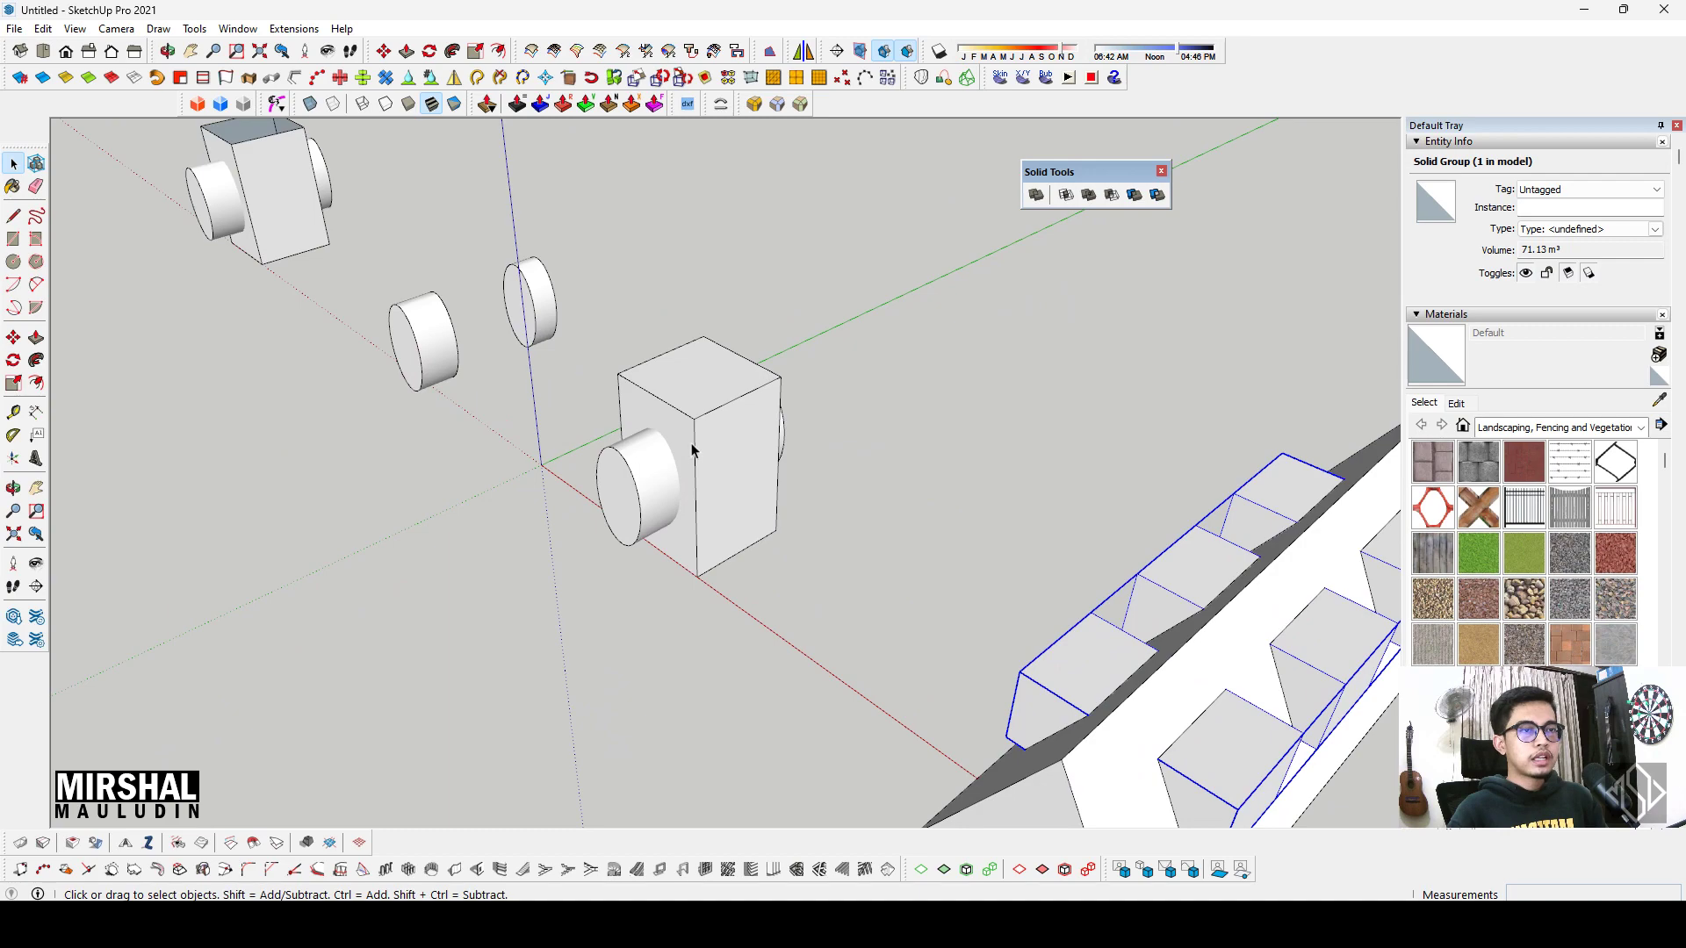
scroll(692, 454, "down", 1)
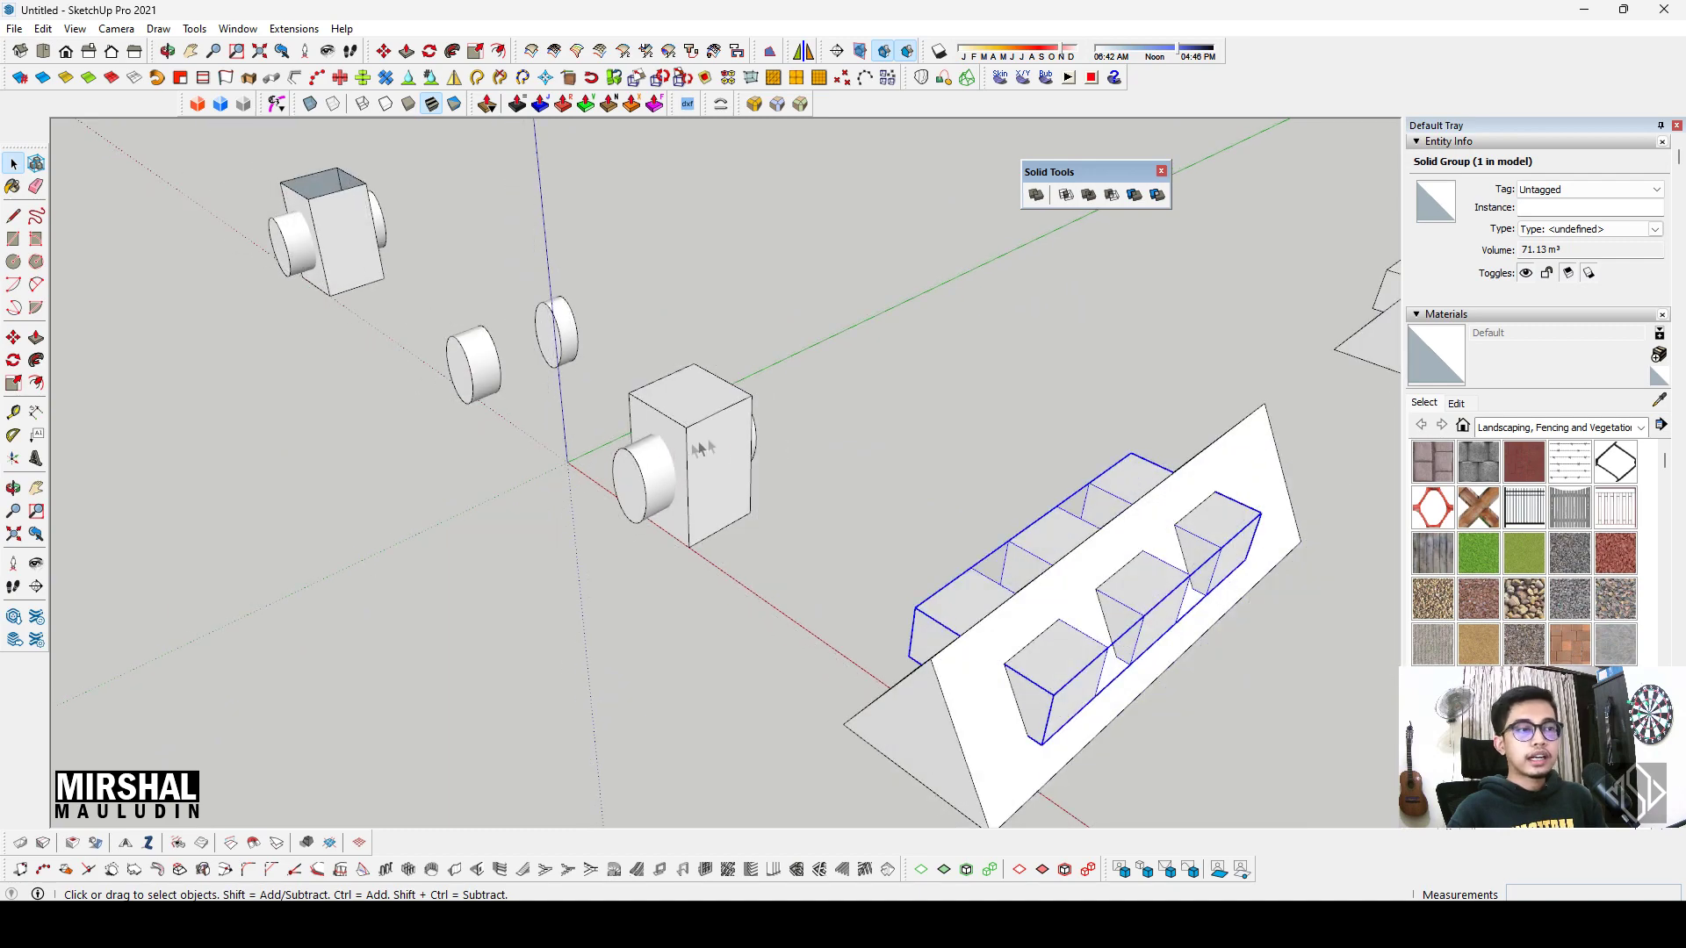
middle_click_drag(685, 452, 778, 525)
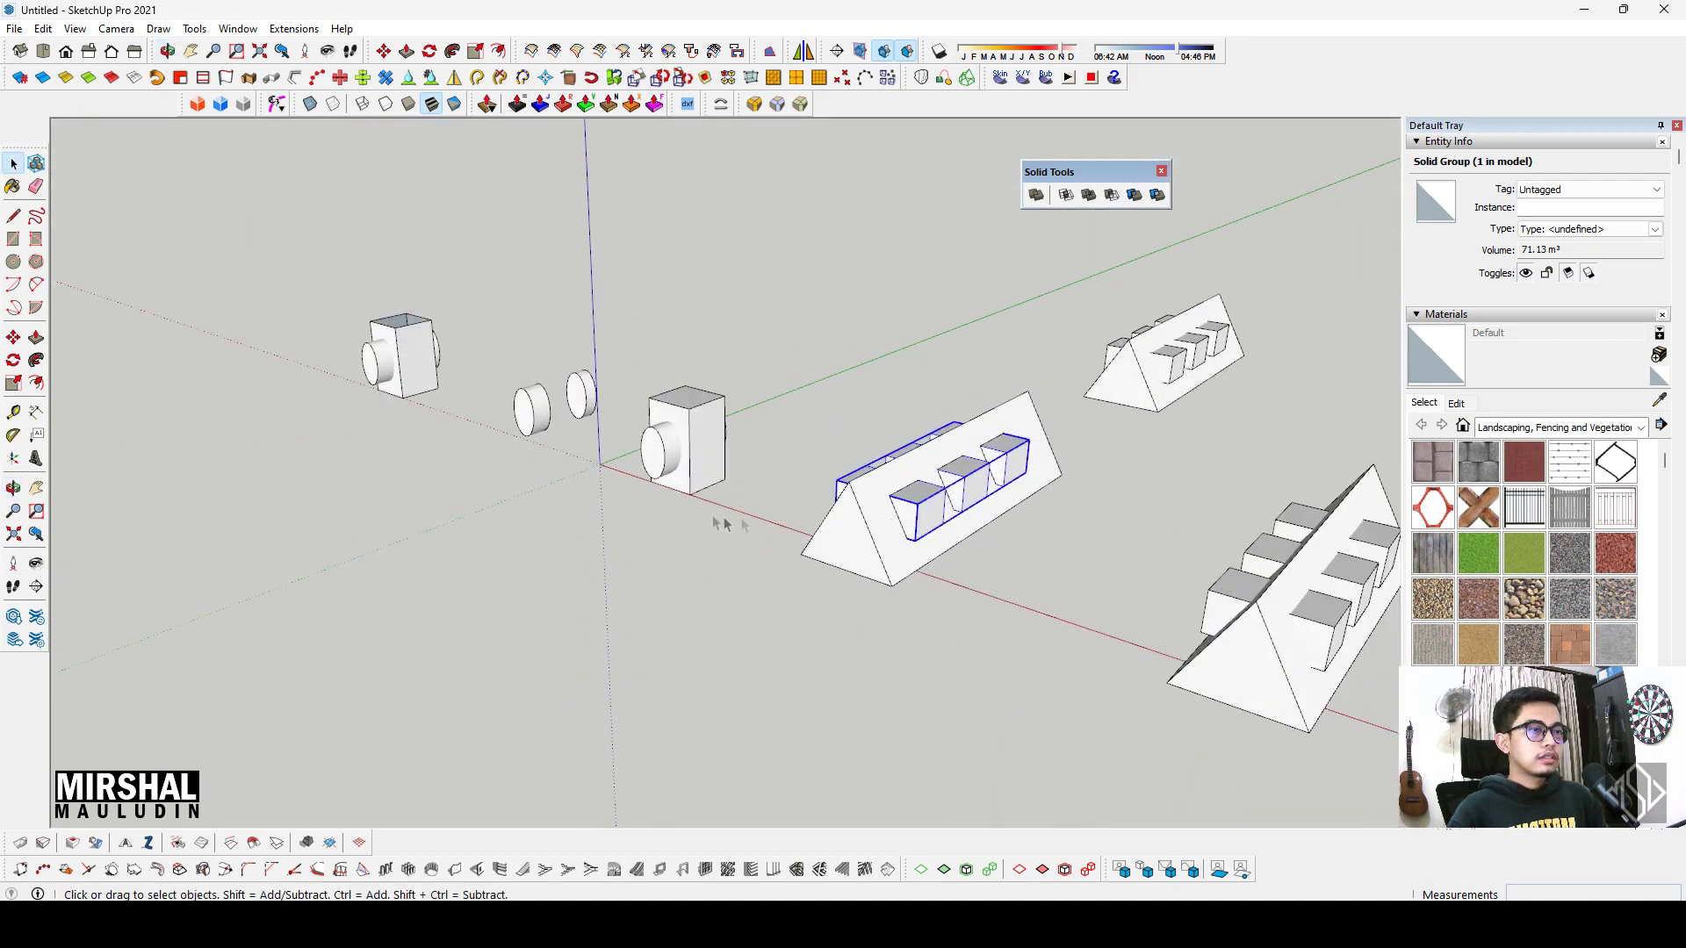
scroll(778, 525, "down", 1)
left_click(843, 527)
scroll(843, 527, "up", 2)
scroll(731, 513, "down", 2)
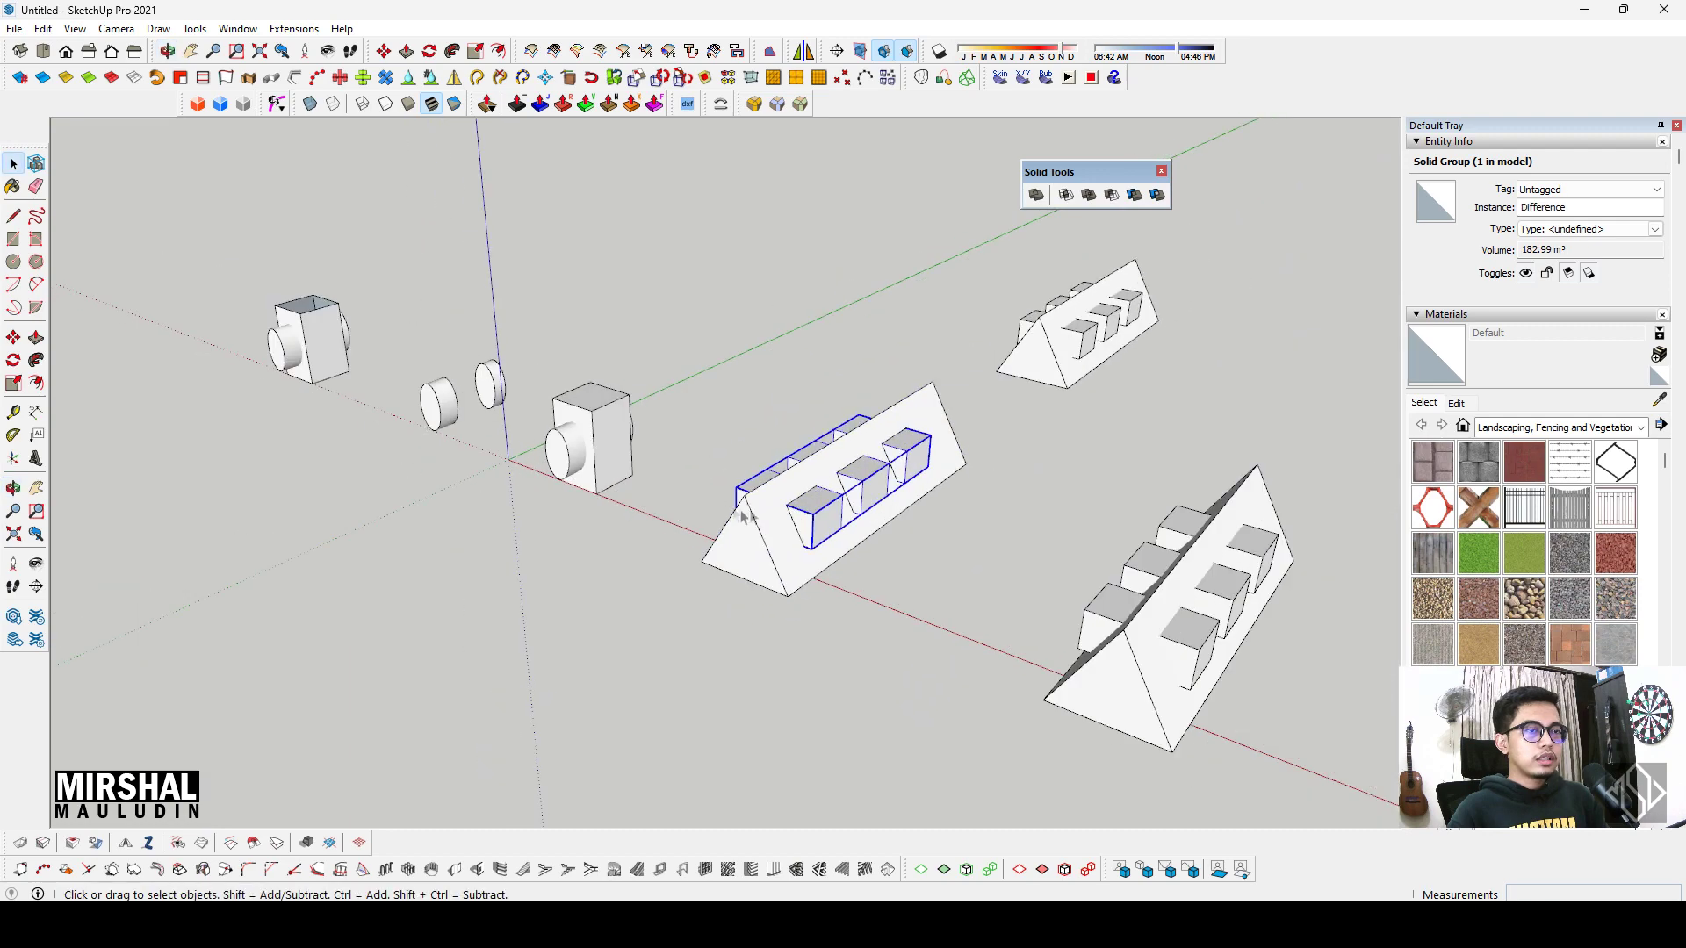
scroll(731, 513, "up", 2)
scroll(791, 545, "up", 2)
scroll(677, 571, "down", 5)
left_click(835, 501)
scroll(835, 501, "up", 2)
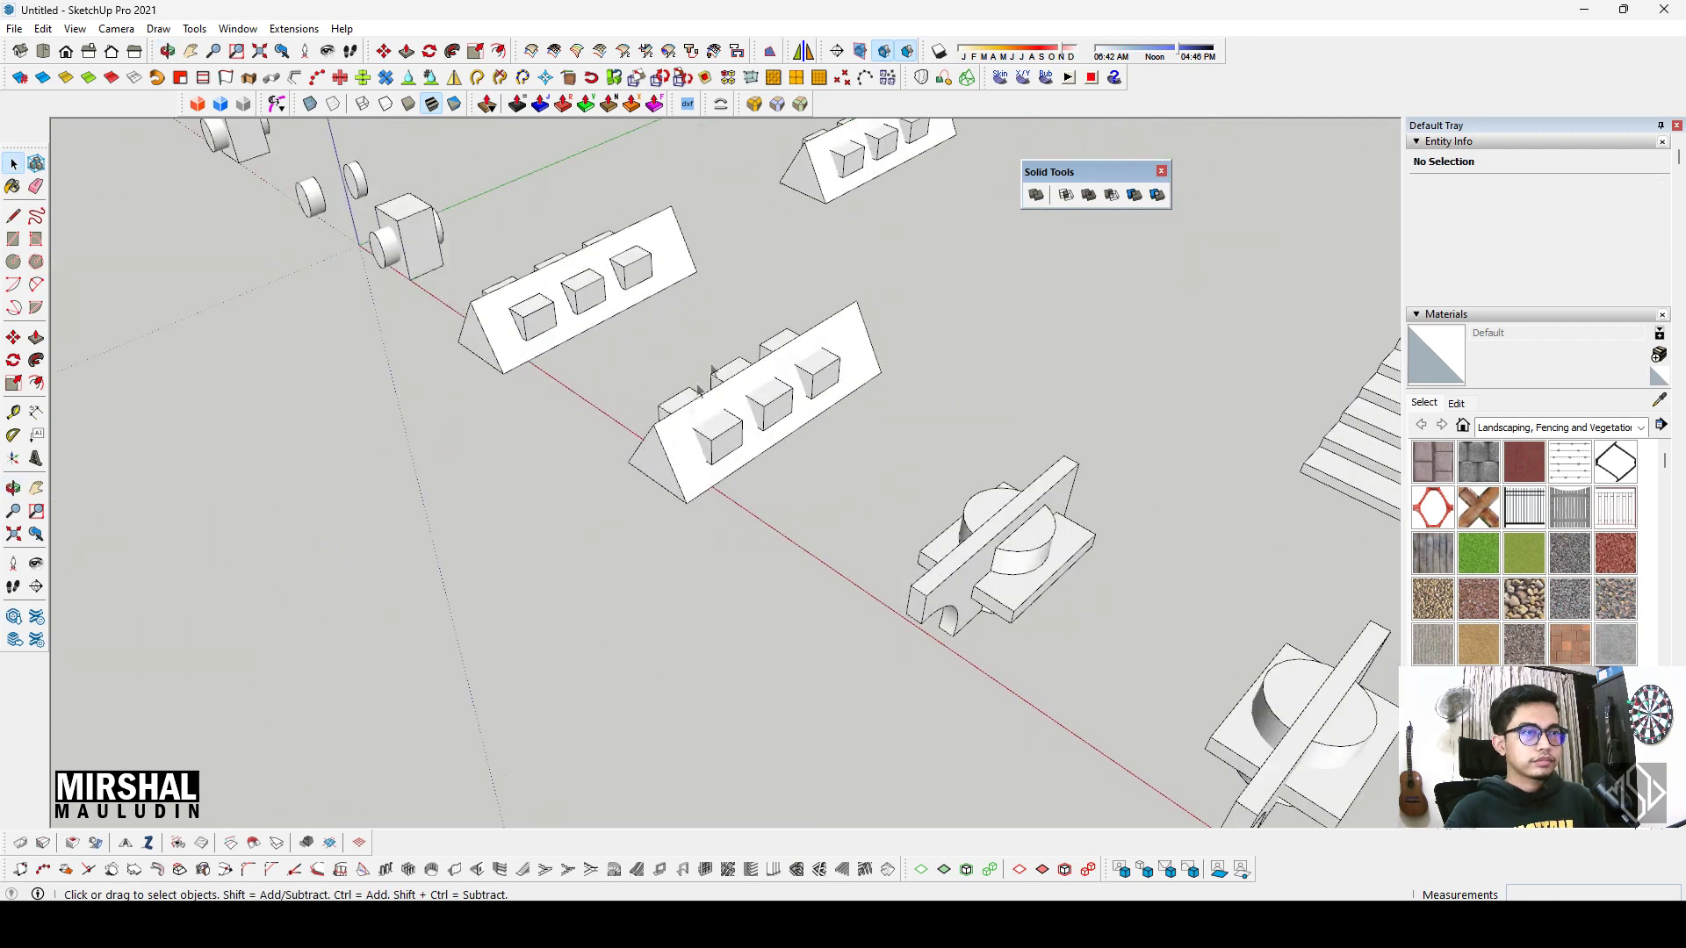
scroll(687, 412, "up", 4)
middle_click_drag(734, 351, 753, 373)
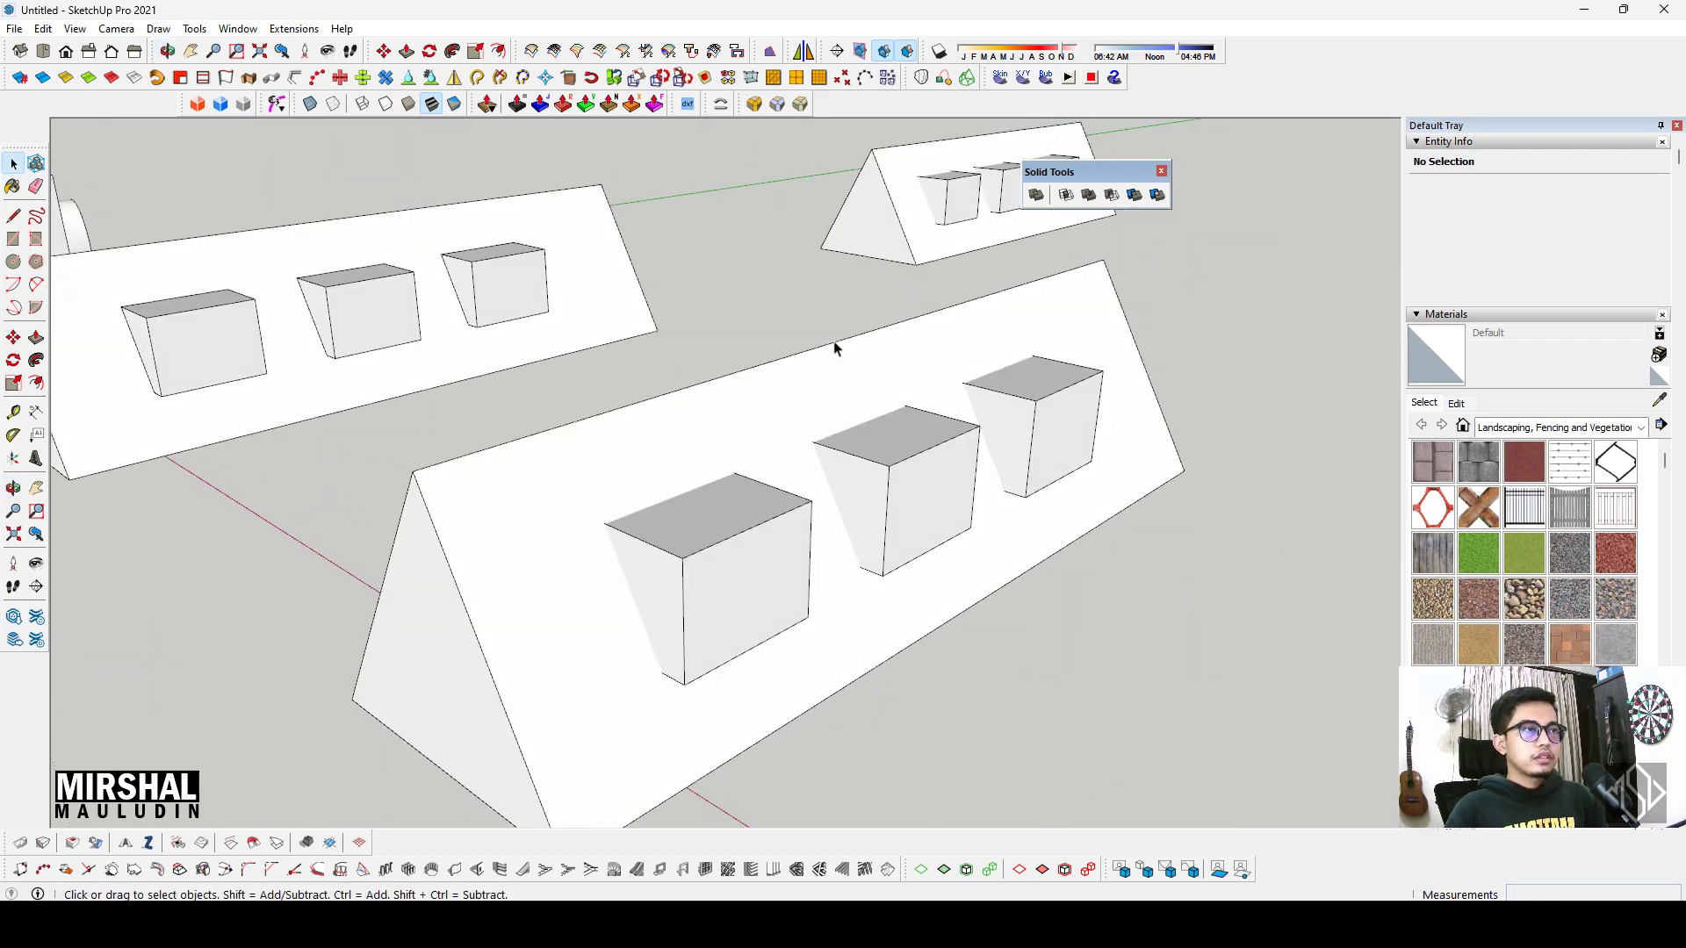
scroll(720, 387, "down", 2)
scroll(617, 419, "down", 2)
scroll(668, 386, "down", 2)
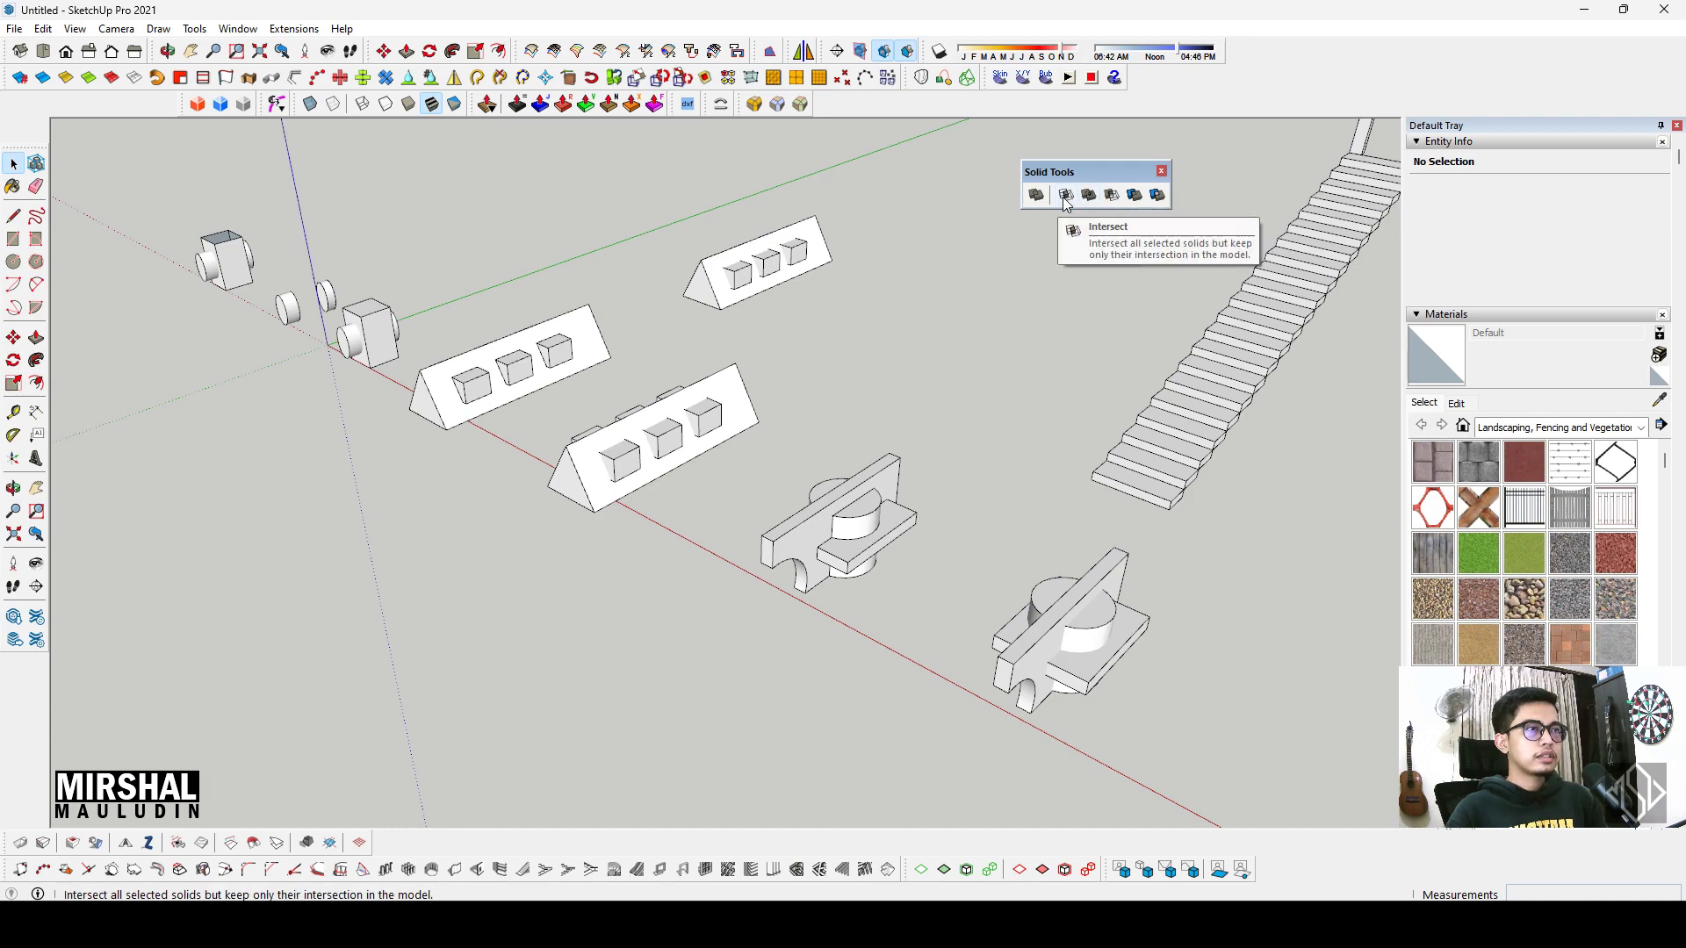
Step: Orbit to the wall-and-cylinder samples and inspect a solid inside the middle group
scroll(860, 457, "down", 3)
scroll(861, 456, "up", 3)
middle_click_drag(896, 545, 1227, 686)
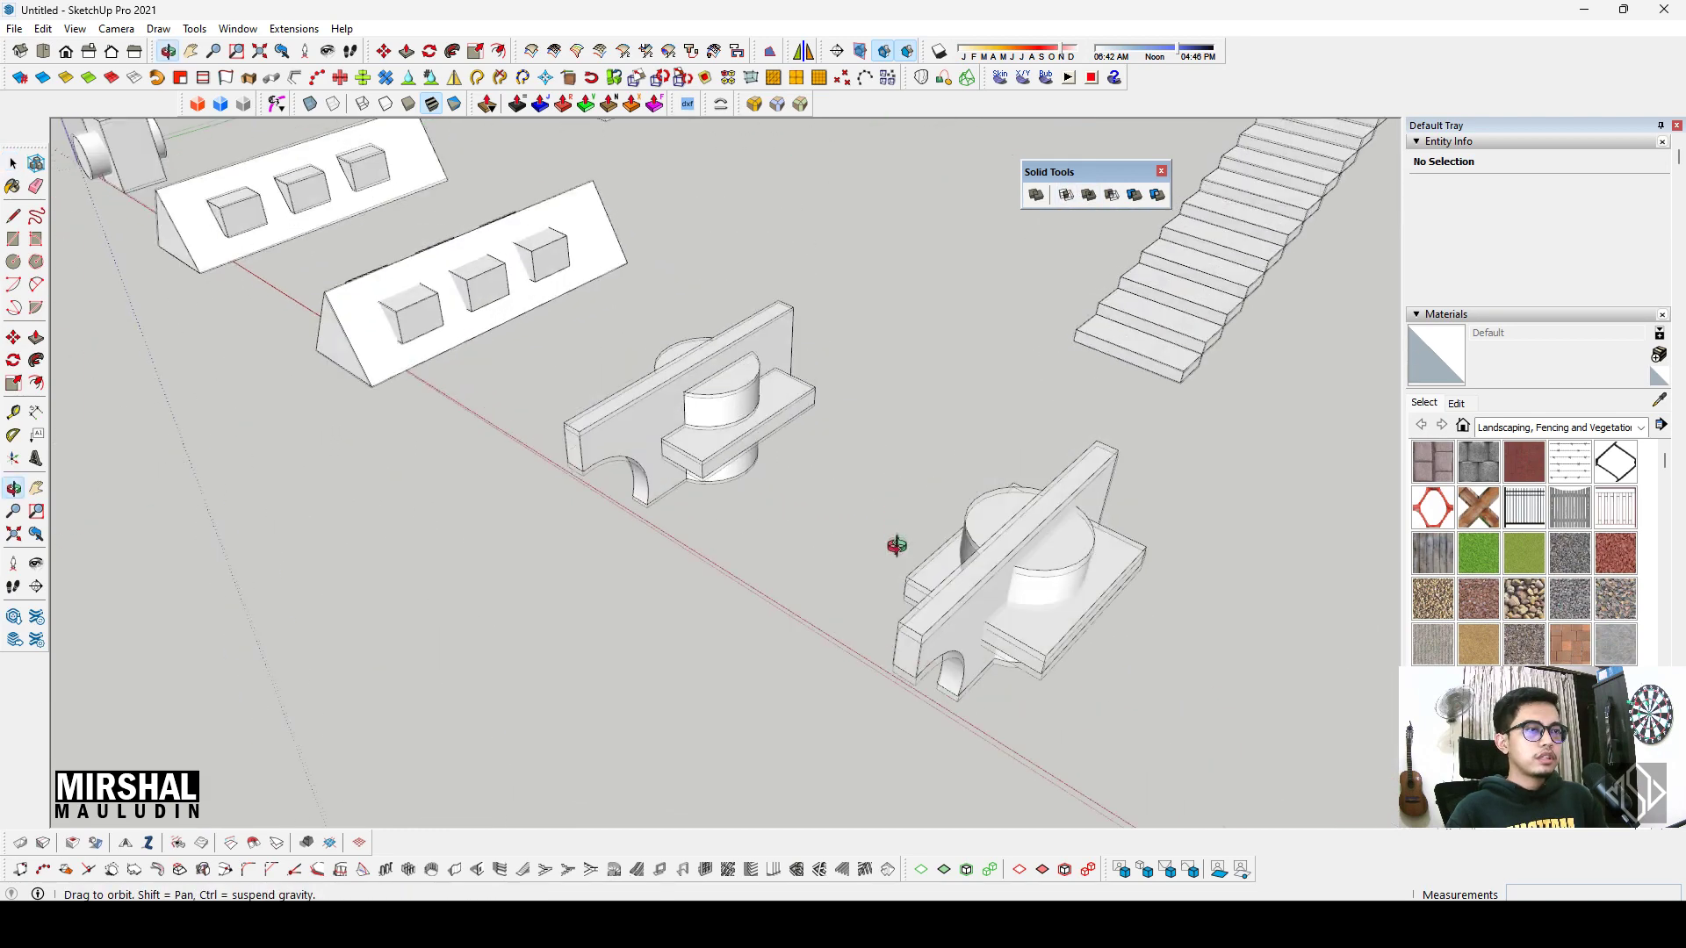
double_click(717, 407)
scroll(718, 407, "up", 2)
scroll(717, 406, "up", 3)
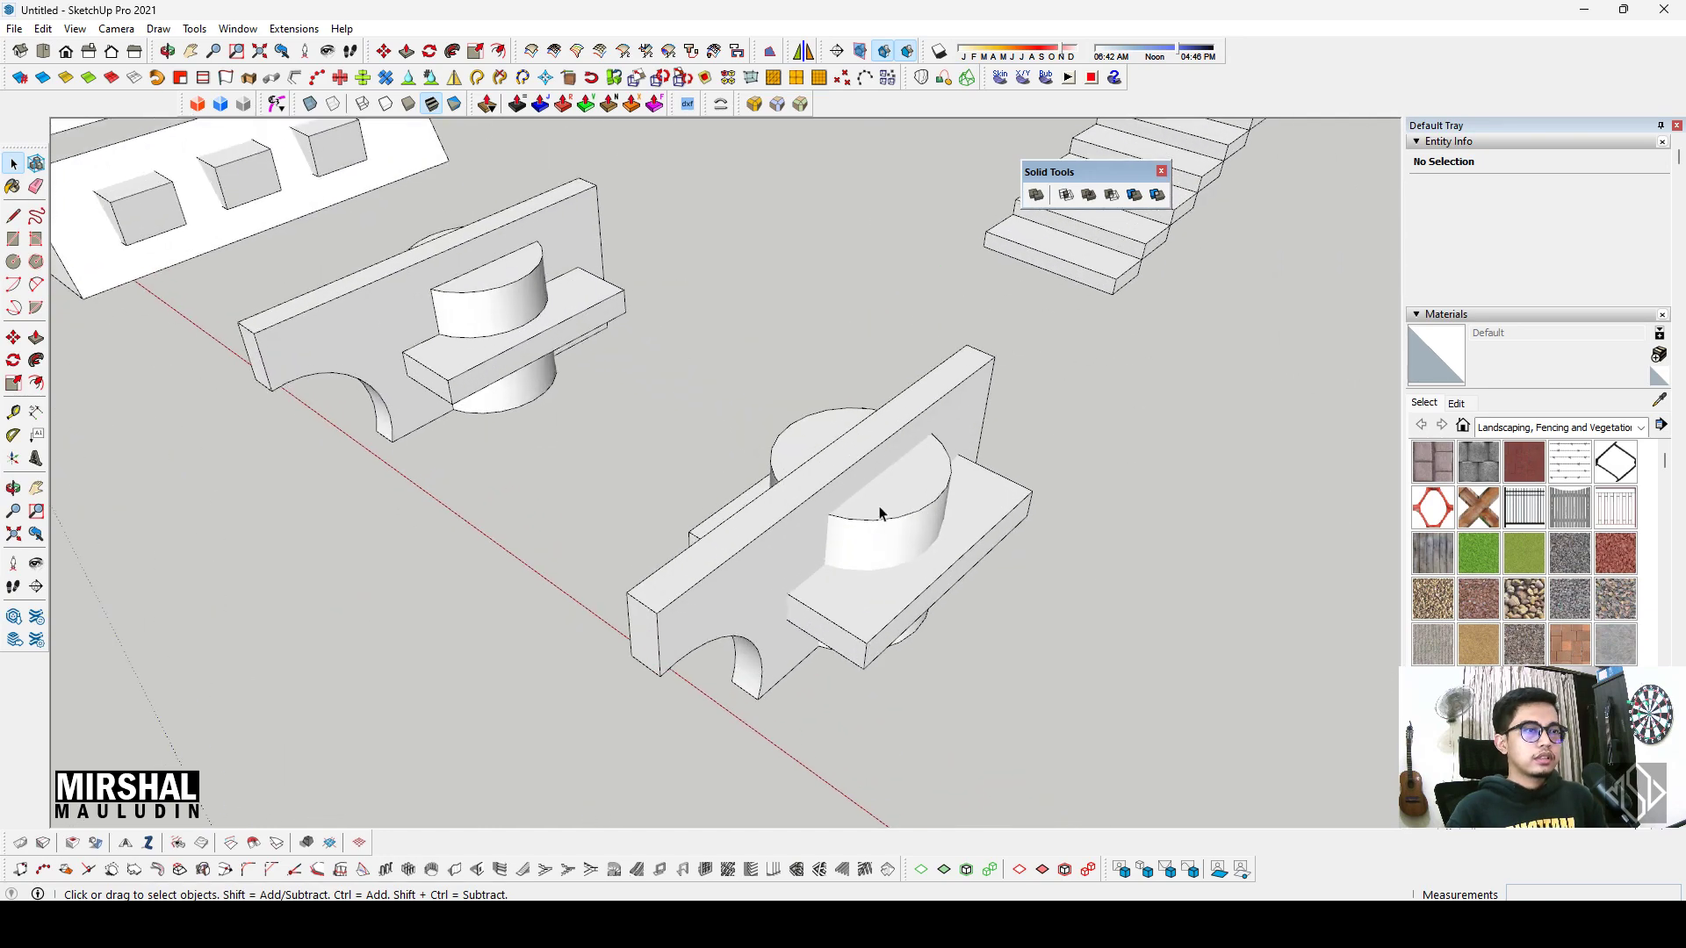
left_click(820, 508)
Step: Exit the group and select both solids of the nearer wall-and-cylinder sample
scroll(782, 491, "up", 3)
scroll(773, 475, "up", 2)
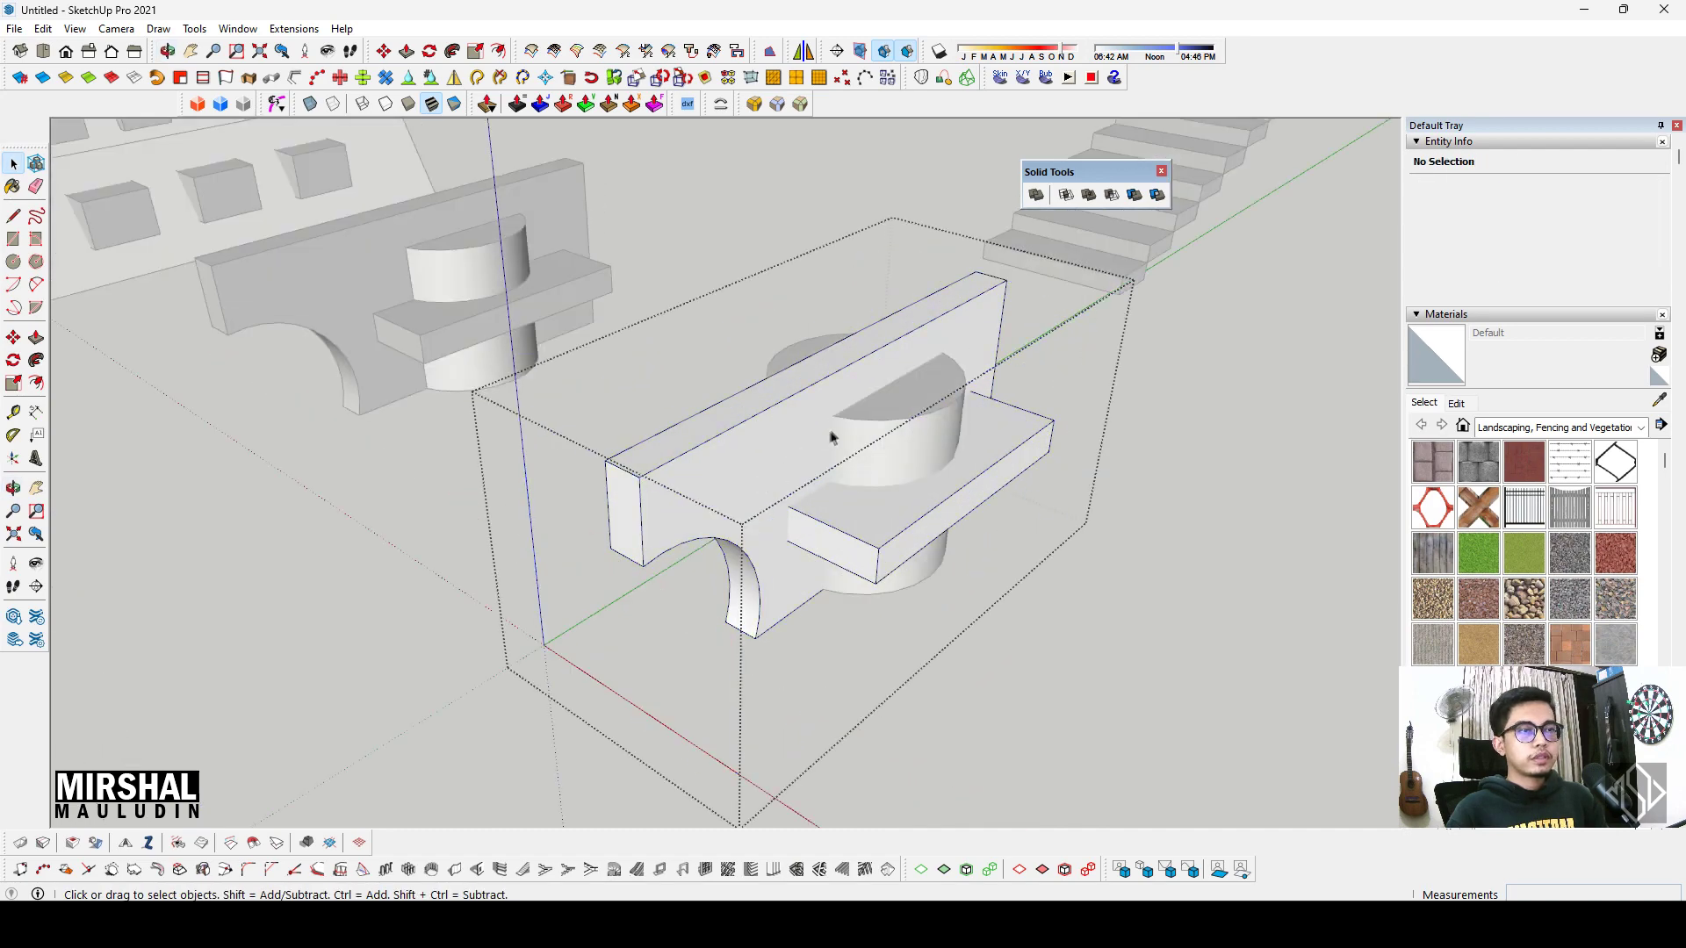
left_click(1054, 661)
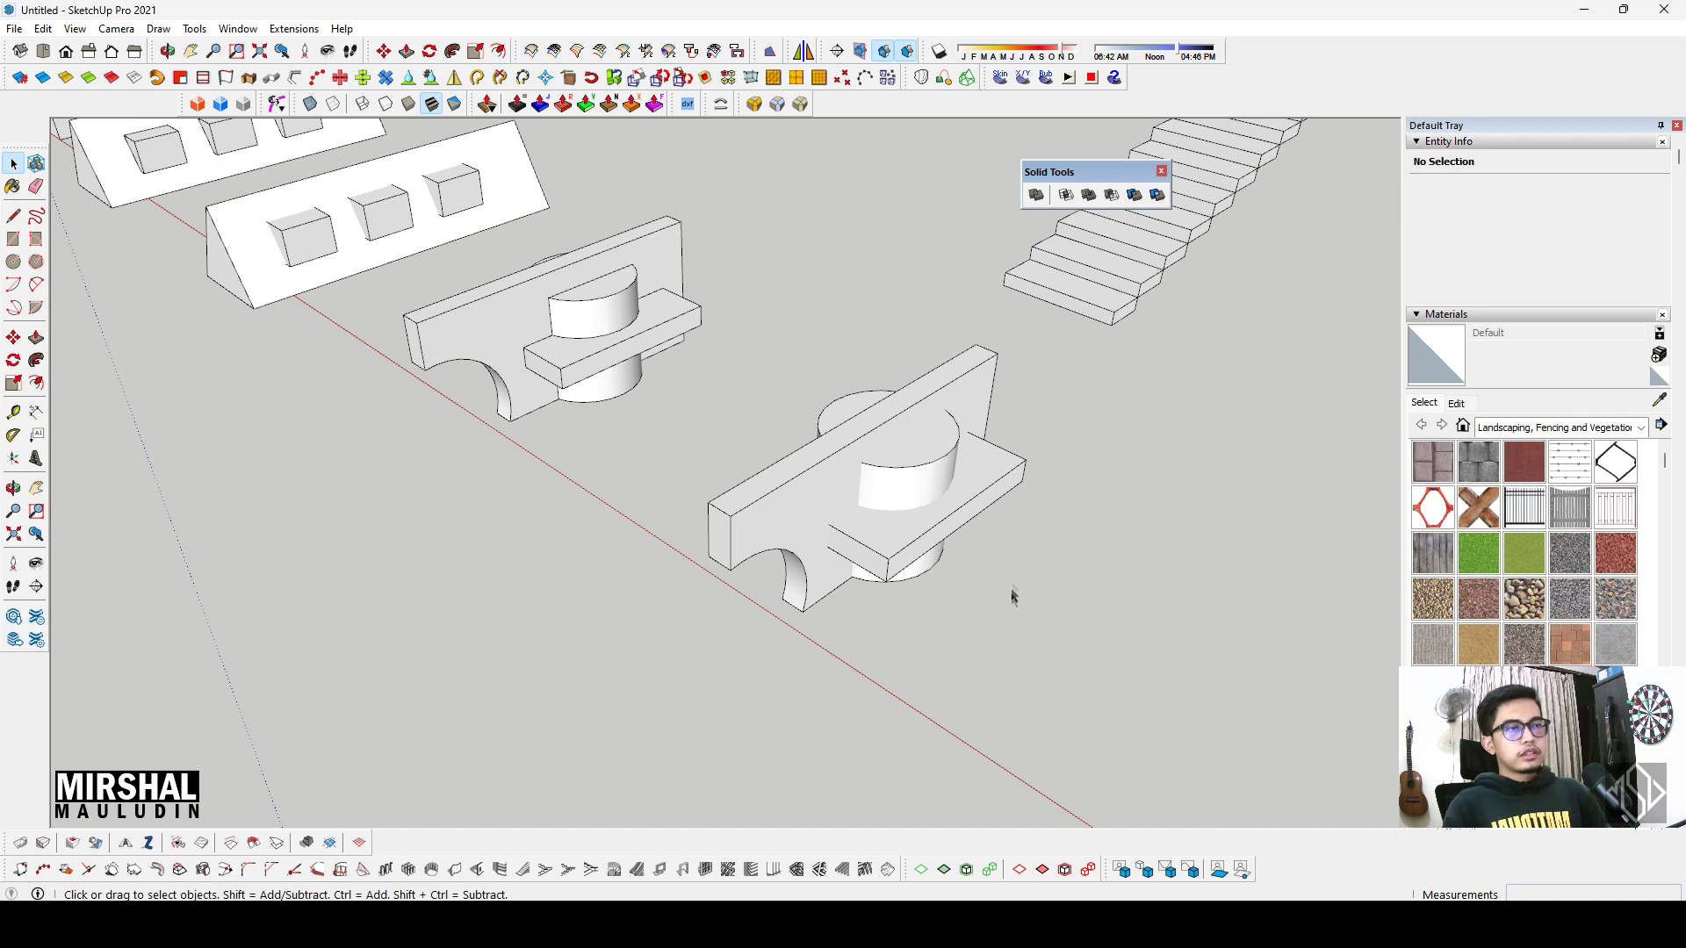
left_click(850, 391)
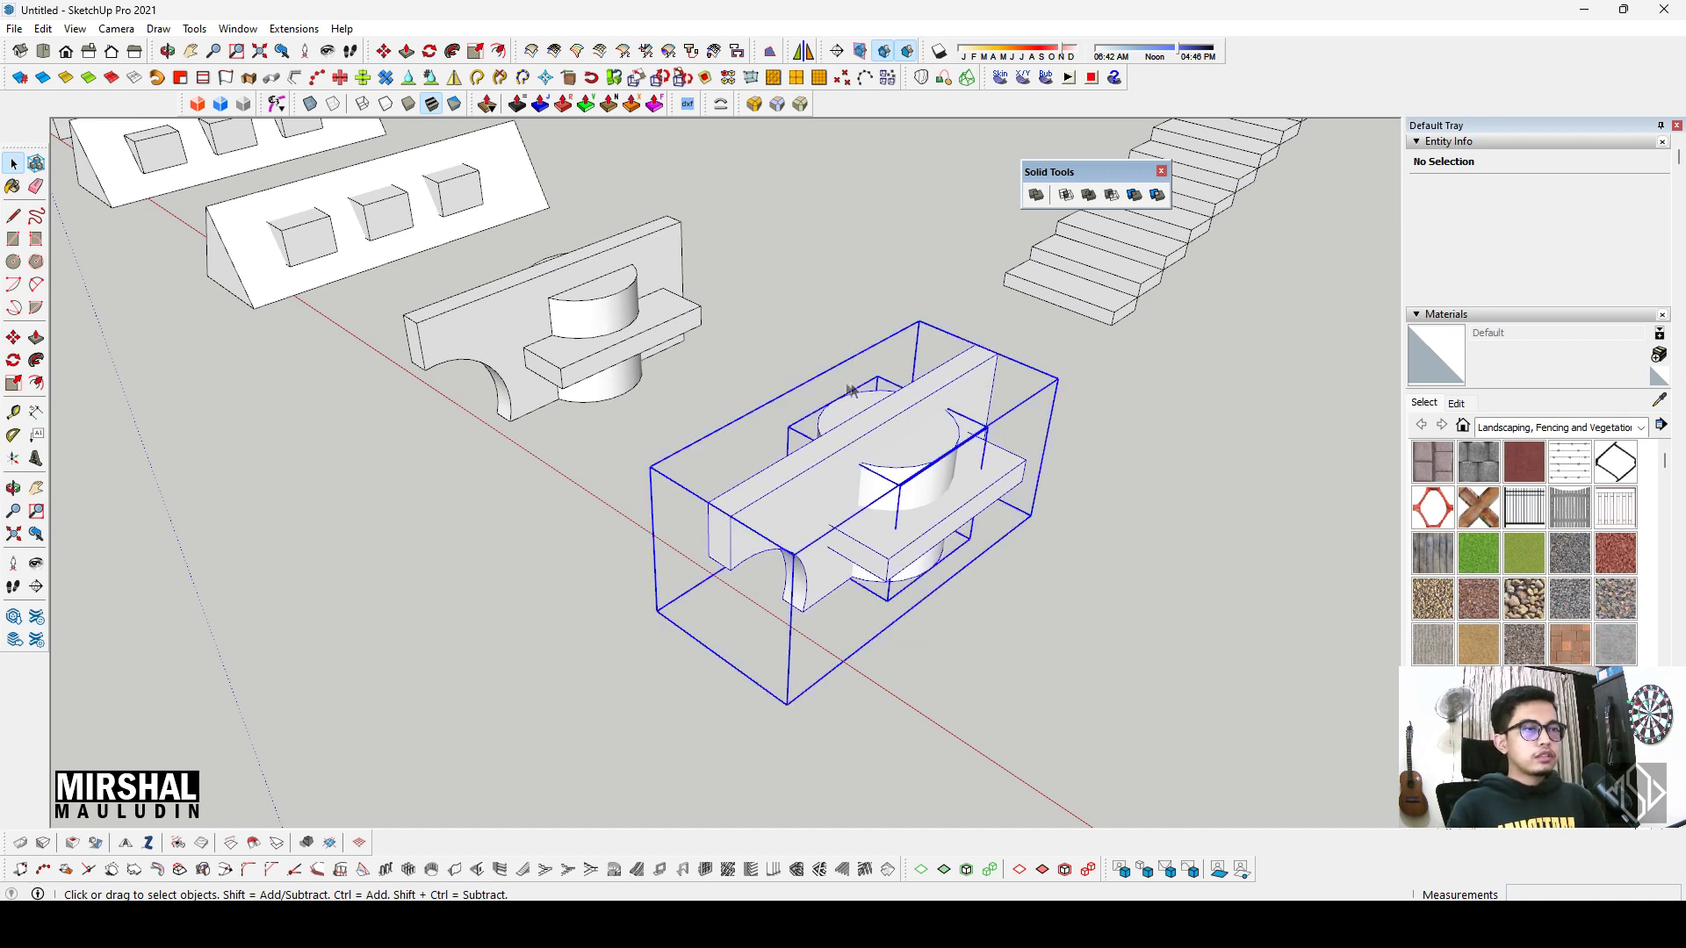
Step: Union the two selected wall-and-cylinder solids into one 153.32 m³ solid
left_click(1089, 198)
scroll(814, 369, "down", 5)
scroll(825, 387, "up", 3)
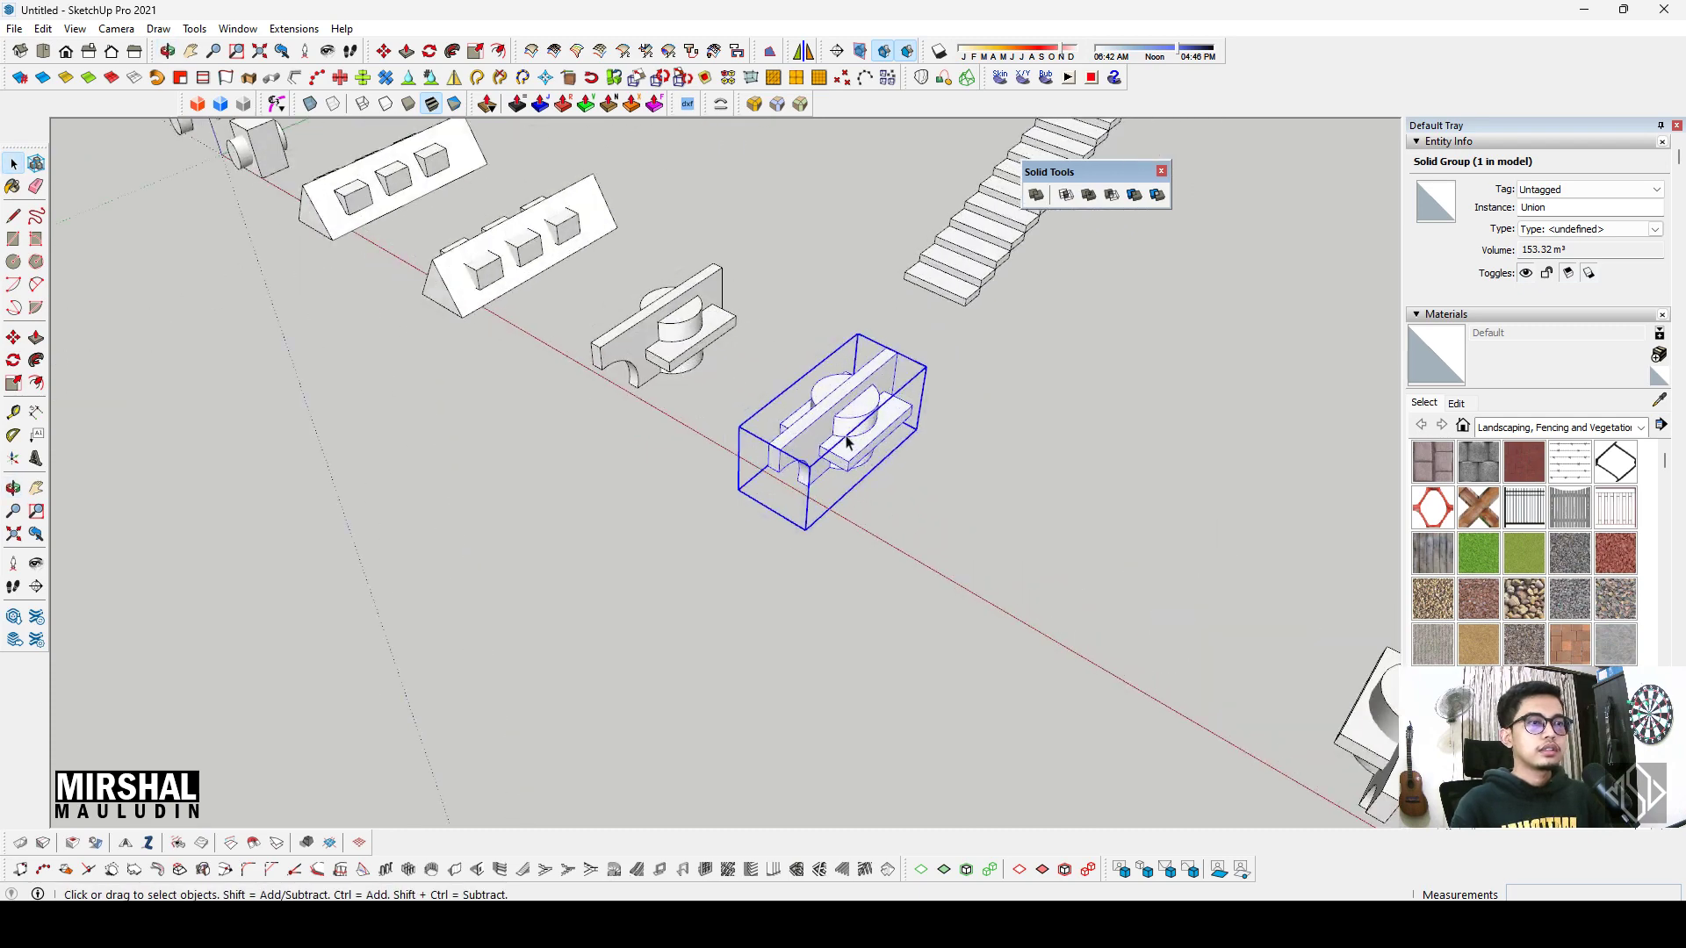
scroll(837, 400, "up", 2)
Step: Open the merged solid and orbit around it to inspect the wall and base
double_click(833, 393)
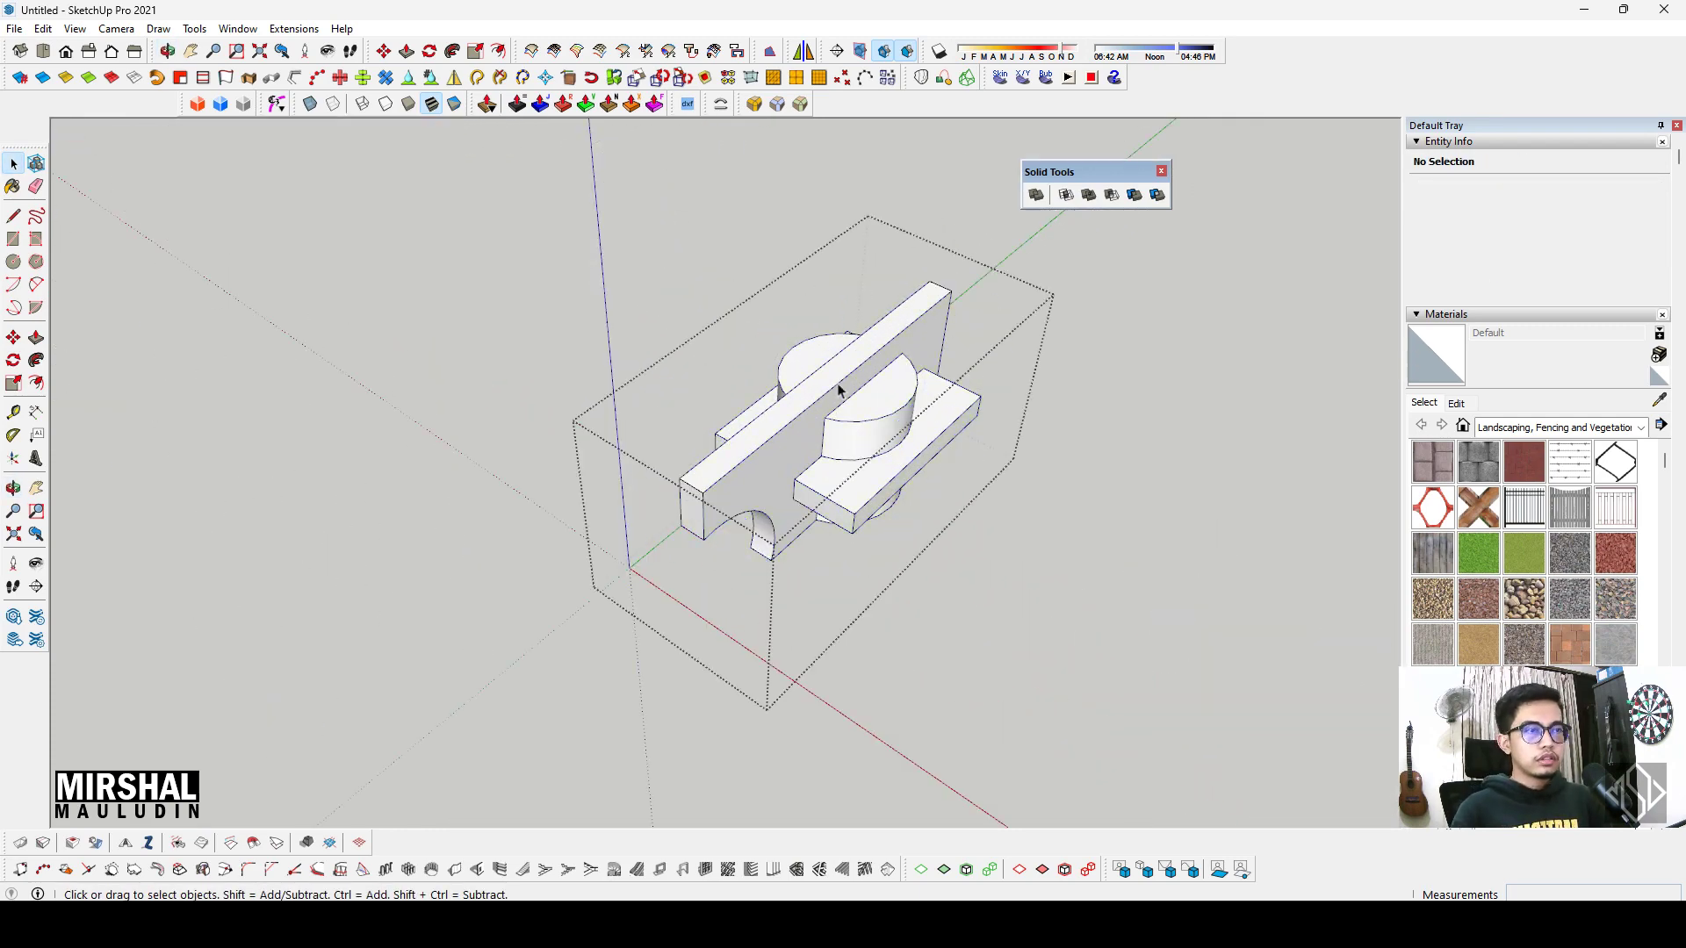
scroll(870, 400, "up", 2)
scroll(843, 430, "up", 2)
mouse_move(843, 431)
middle_mouse_down()
mouse_move(862, 489)
mouse_move(852, 463)
mouse_move(957, 472)
middle_mouse_up()
mouse_move(854, 512)
middle_mouse_down()
mouse_move(918, 387)
mouse_move(848, 488)
middle_mouse_up()
scroll(848, 488, "down", 2)
scroll(861, 456, "down", 2)
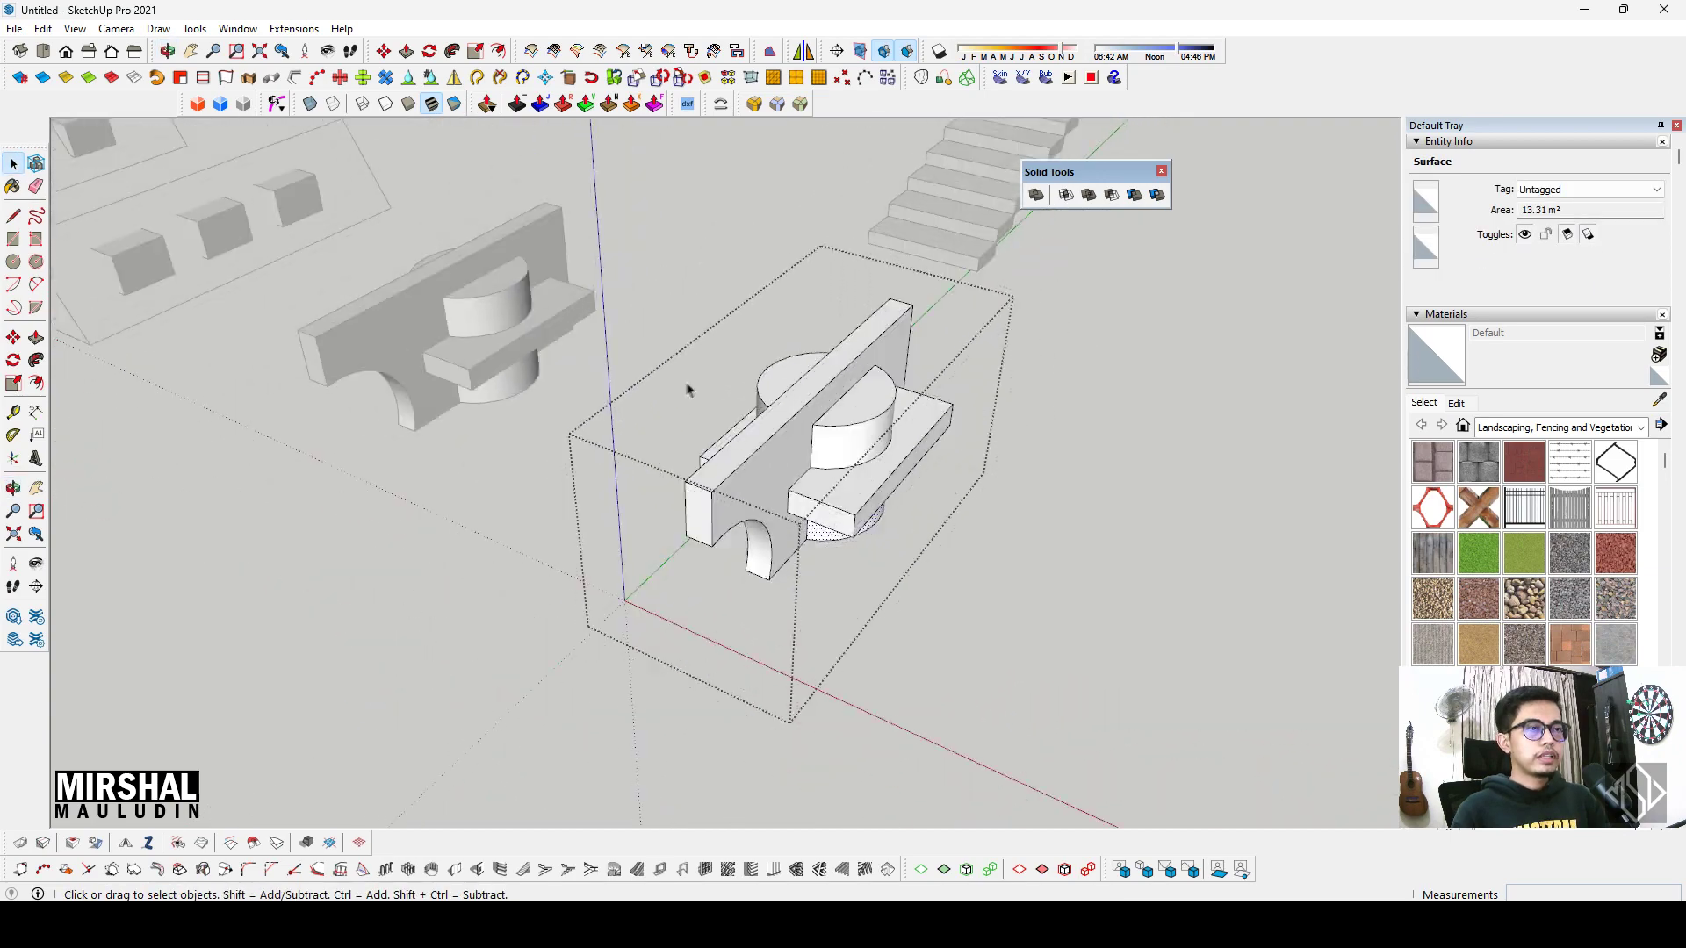
scroll(688, 388, "down", 2)
scroll(989, 512, "down", 2)
scroll(988, 504, "up", 3)
scroll(716, 459, "up", 2)
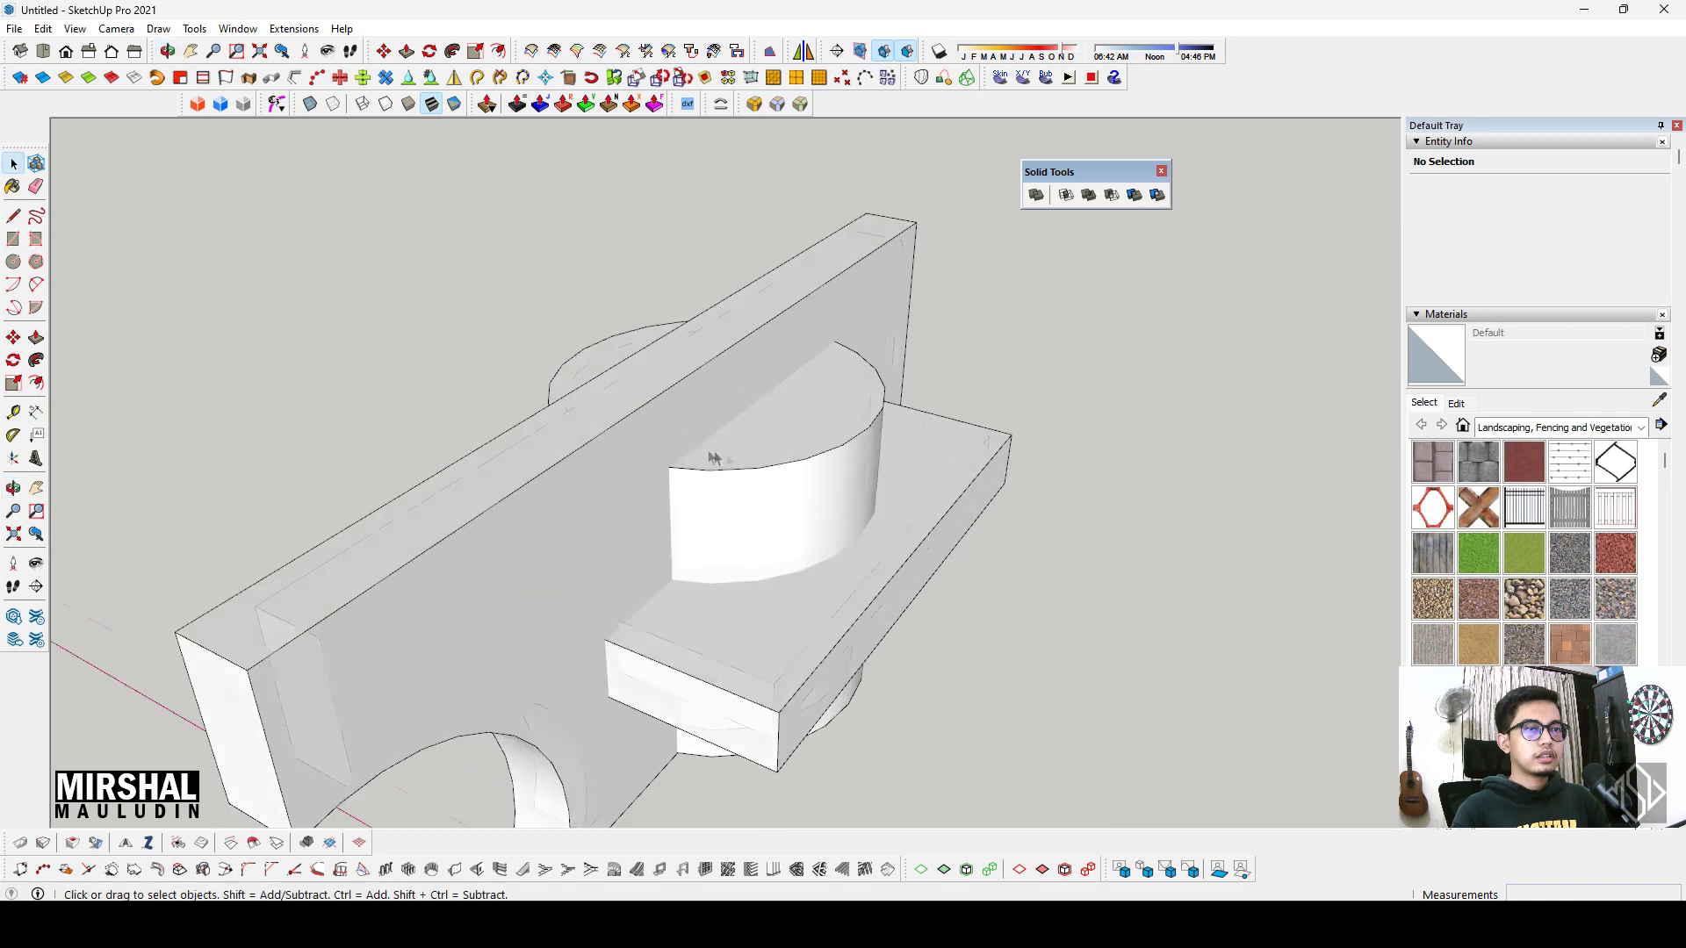
scroll(693, 492, "up", 2)
scroll(693, 457, "up", 2)
scroll(667, 391, "down", 2)
mouse_move(670, 425)
middle_mouse_down()
mouse_move(858, 440)
mouse_move(733, 460)
middle_mouse_up()
scroll(733, 460, "down", 2)
scroll(847, 440, "down", 2)
scroll(688, 425, "up", 3)
Step: Open the neighbouring sample groups to inspect the cylinder and slab, then exit editing
double_click(840, 443)
scroll(831, 442, "up", 2)
key("Escape")
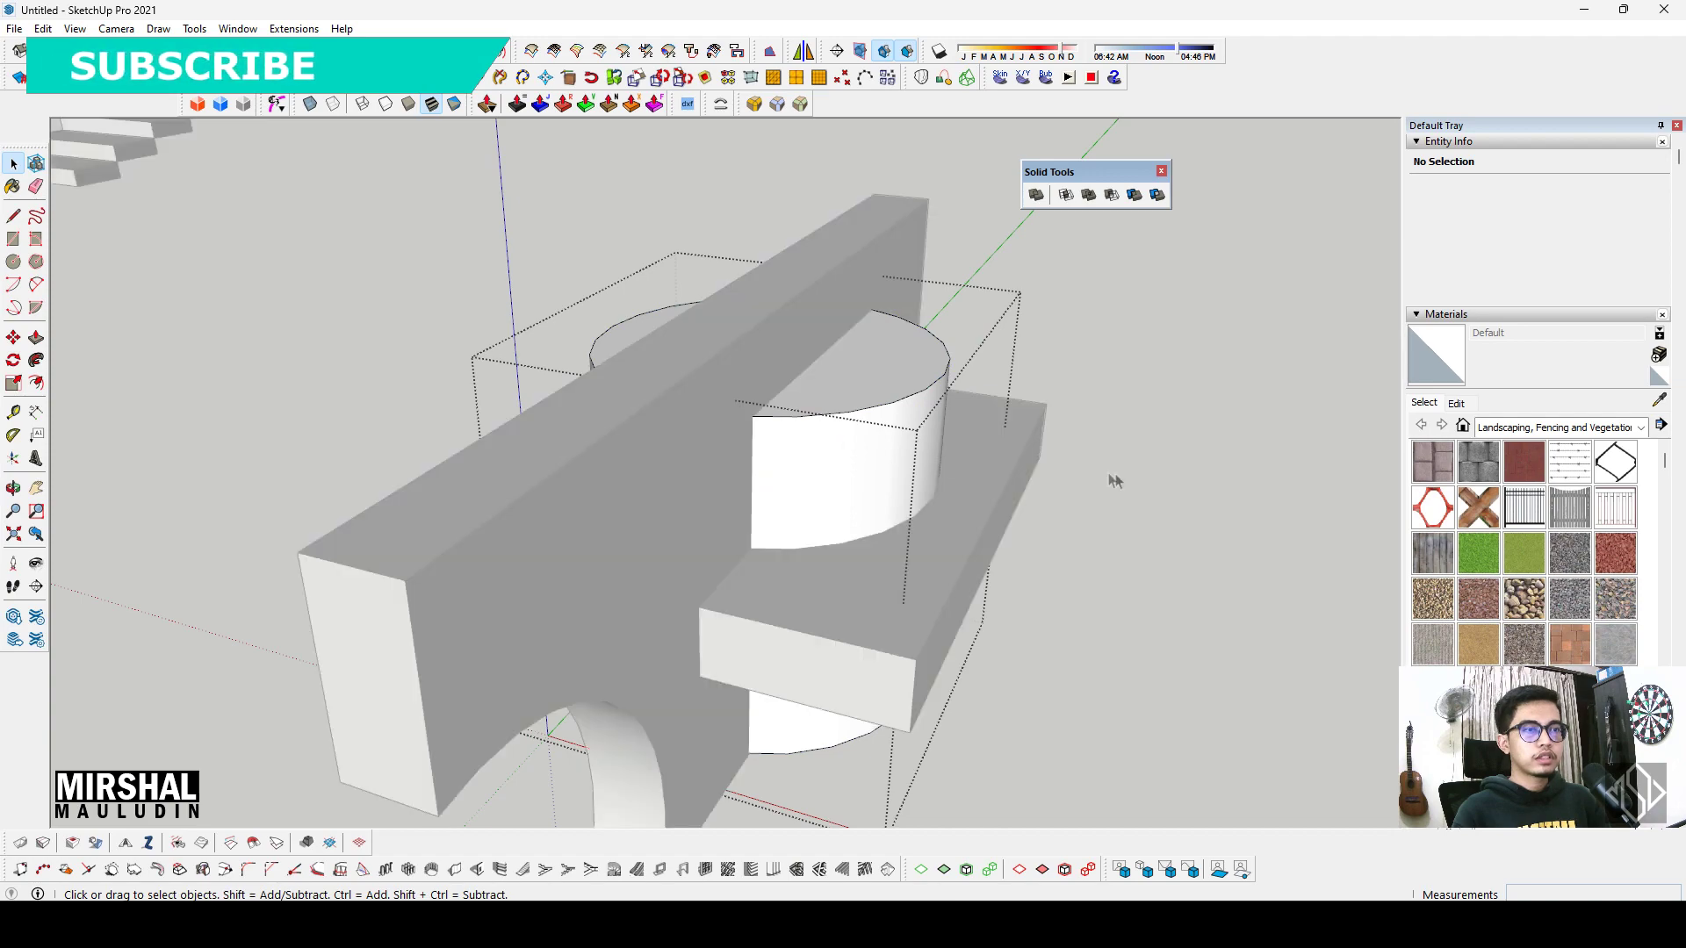
scroll(1132, 505, "down", 3)
scroll(1156, 531, "down", 3)
scroll(576, 434, "down", 2)
scroll(708, 508, "up", 2)
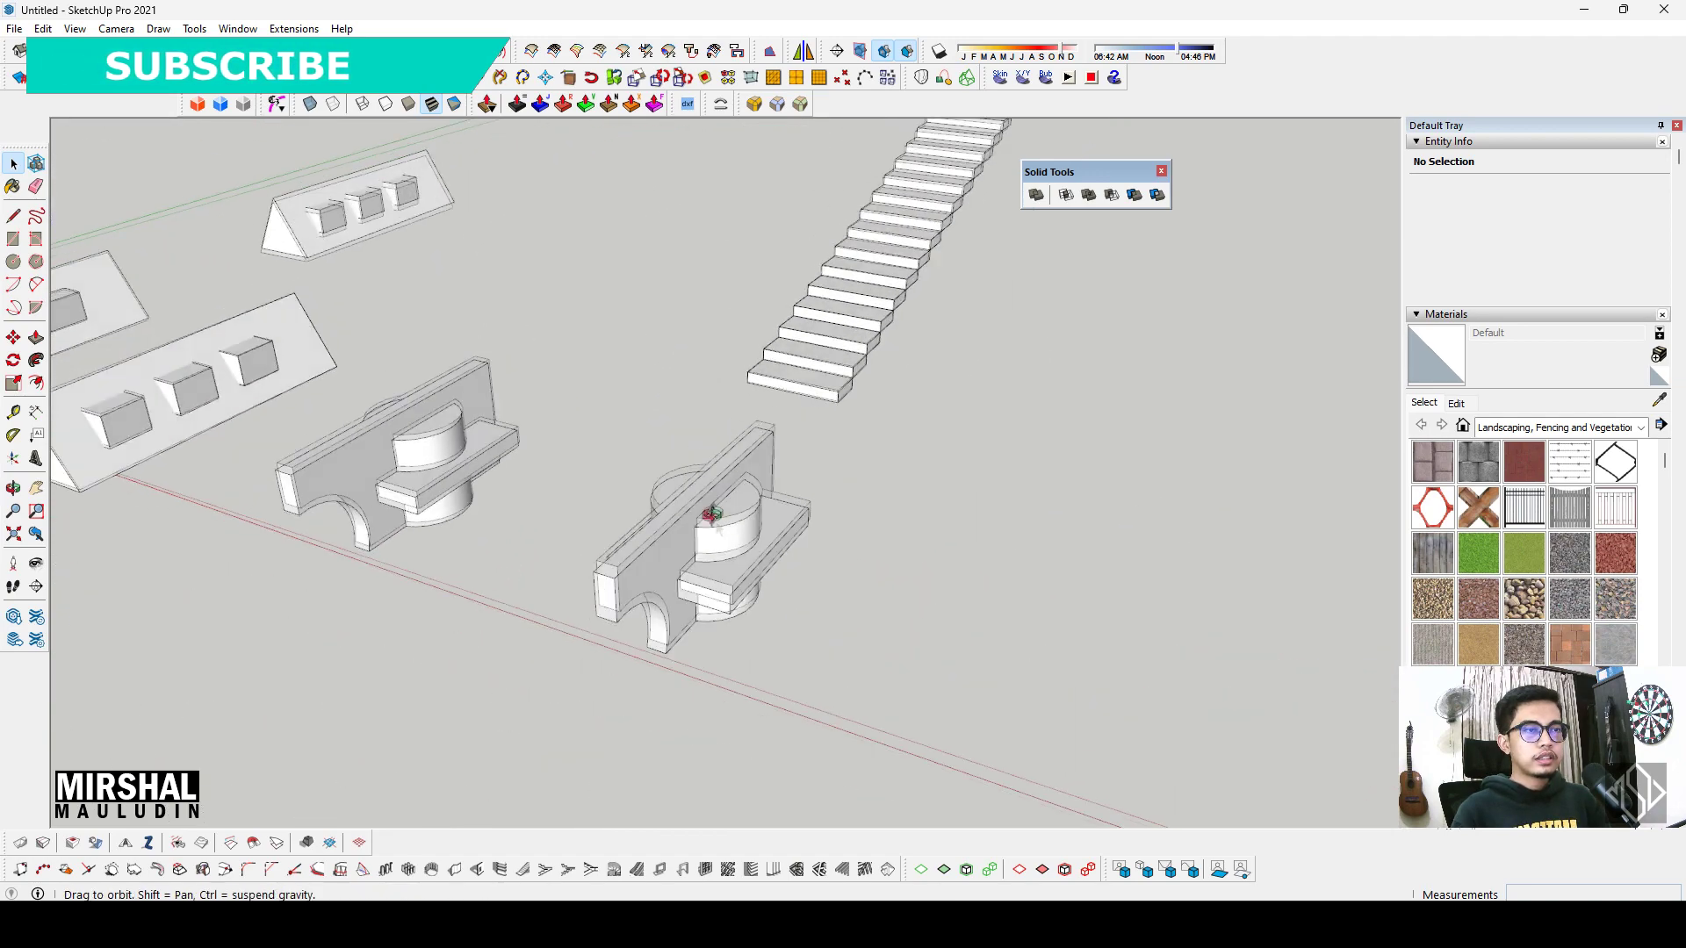
scroll(715, 496, "up", 2)
scroll(726, 482, "up", 2)
double_click(736, 448)
scroll(735, 443, "up", 2)
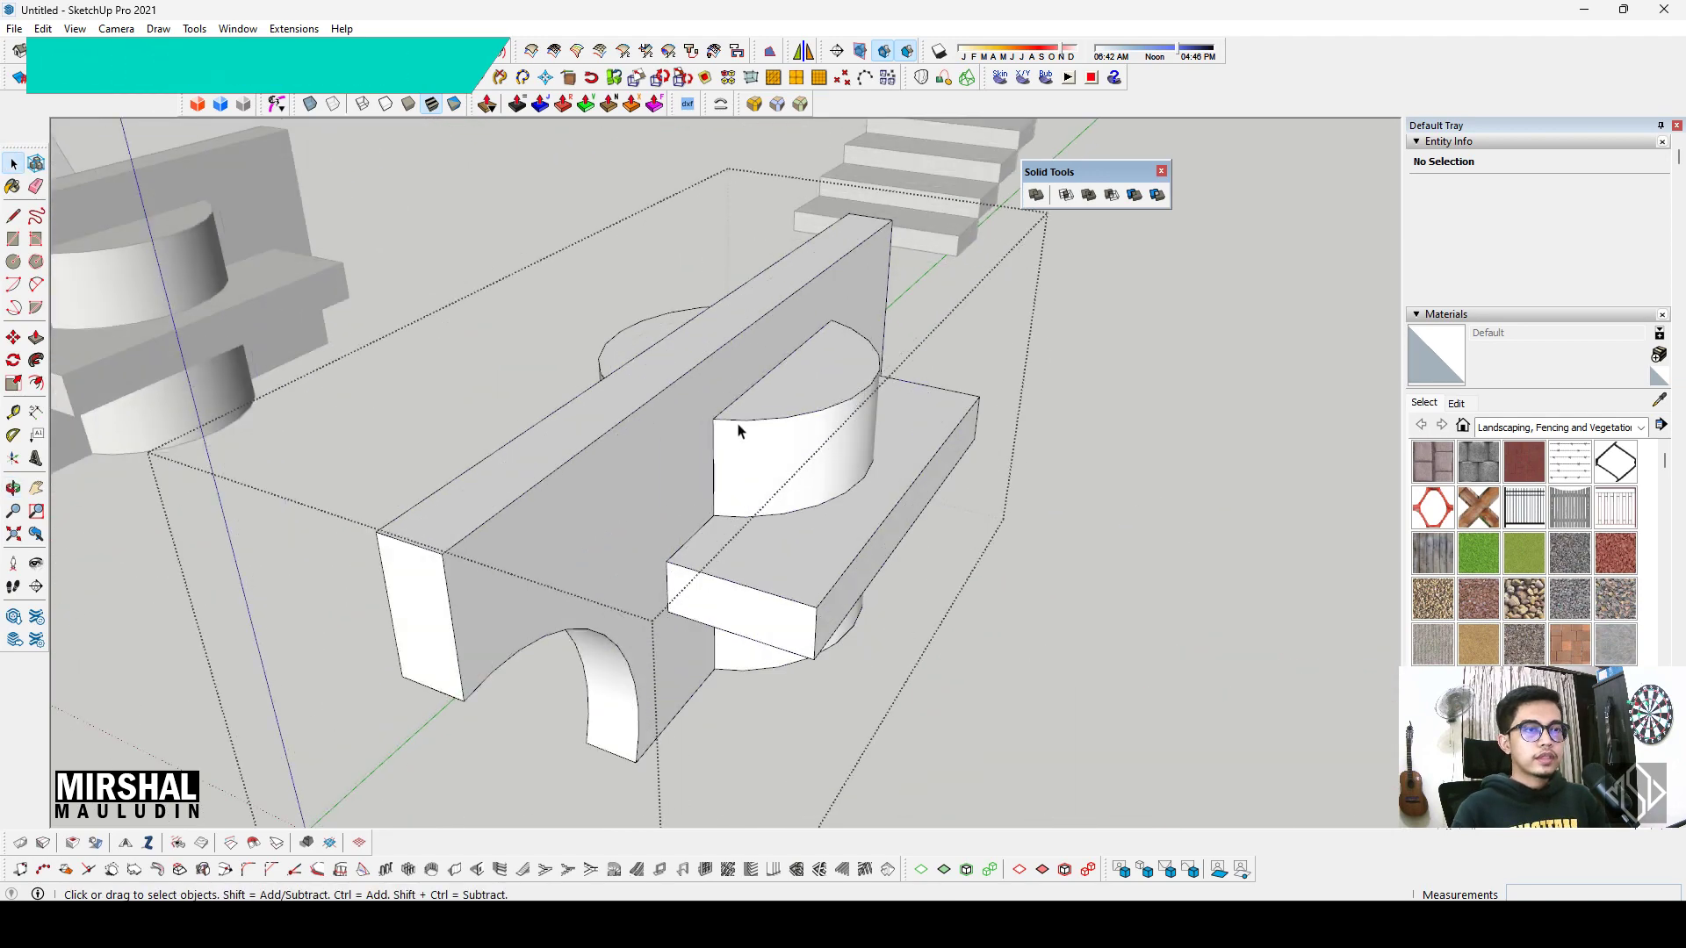
scroll(738, 478, "up", 2)
scroll(648, 557, "up", 2)
scroll(676, 551, "up", 2)
mouse_move(676, 551)
middle_mouse_down()
mouse_move(612, 515)
mouse_move(689, 508)
middle_mouse_up()
scroll(614, 518, "down", 3)
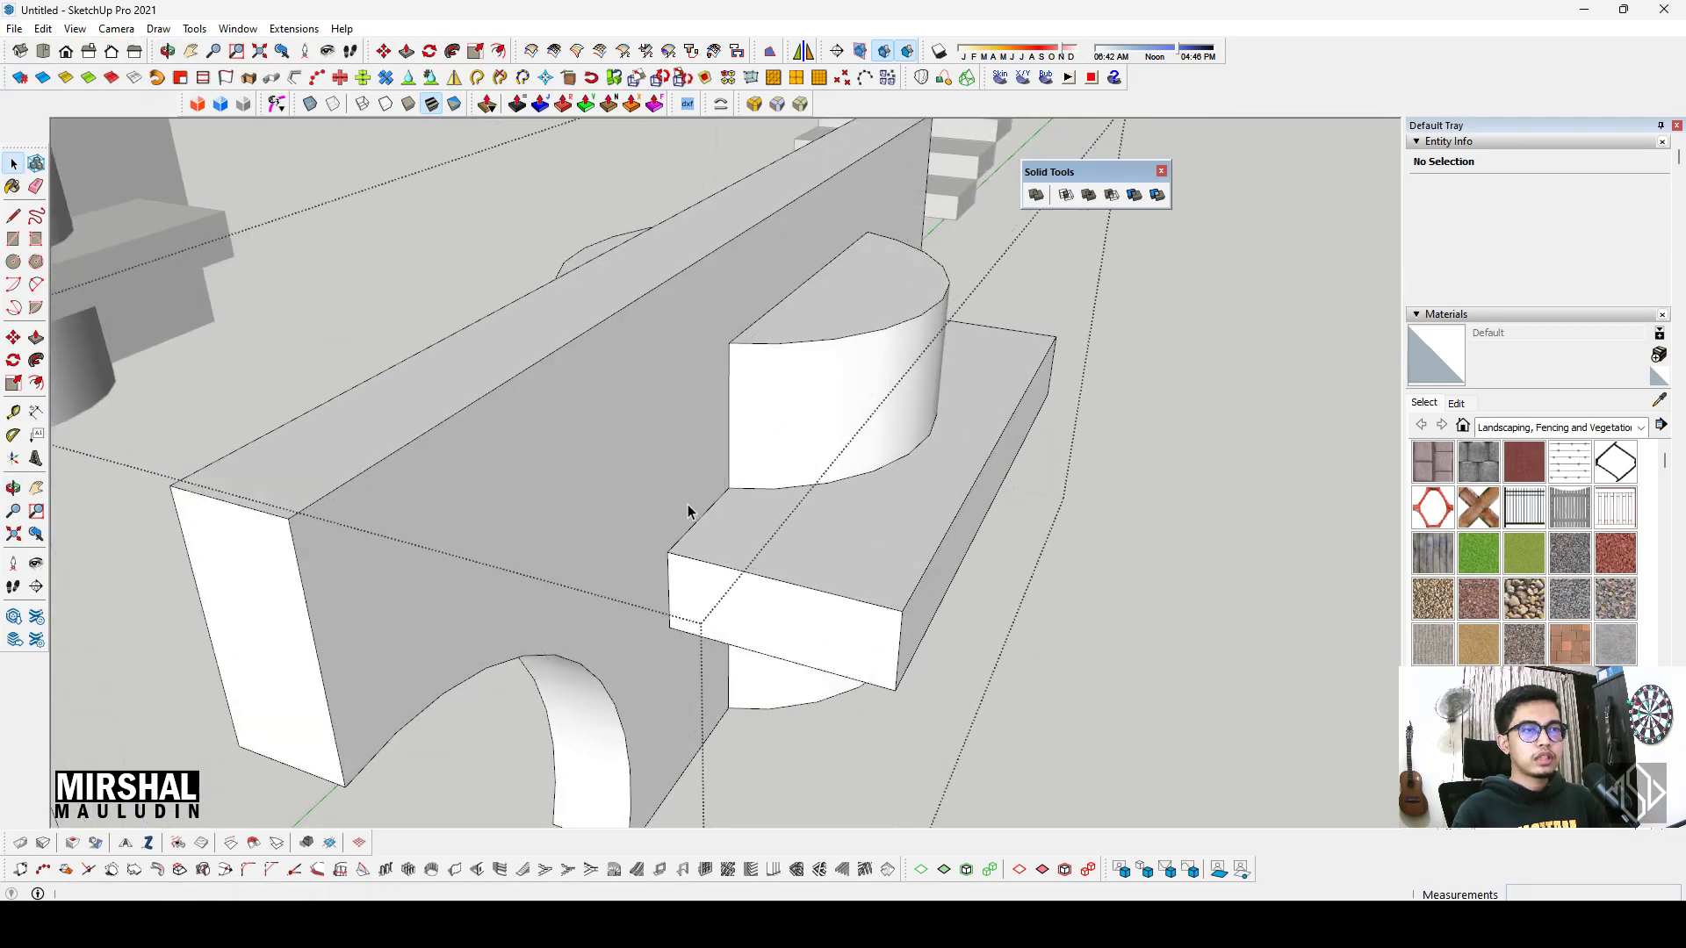
scroll(690, 509, "up", 1)
scroll(688, 514, "down", 3)
scroll(689, 459, "down", 3)
scroll(847, 602, "down", 3)
scroll(767, 491, "down", 3)
key("Escape")
Step: Begin copying the two-group plate-and-cylinder pair farther along the row
scroll(766, 491, "up", 2)
key("m")
key("ctrl")
left_click(865, 694)
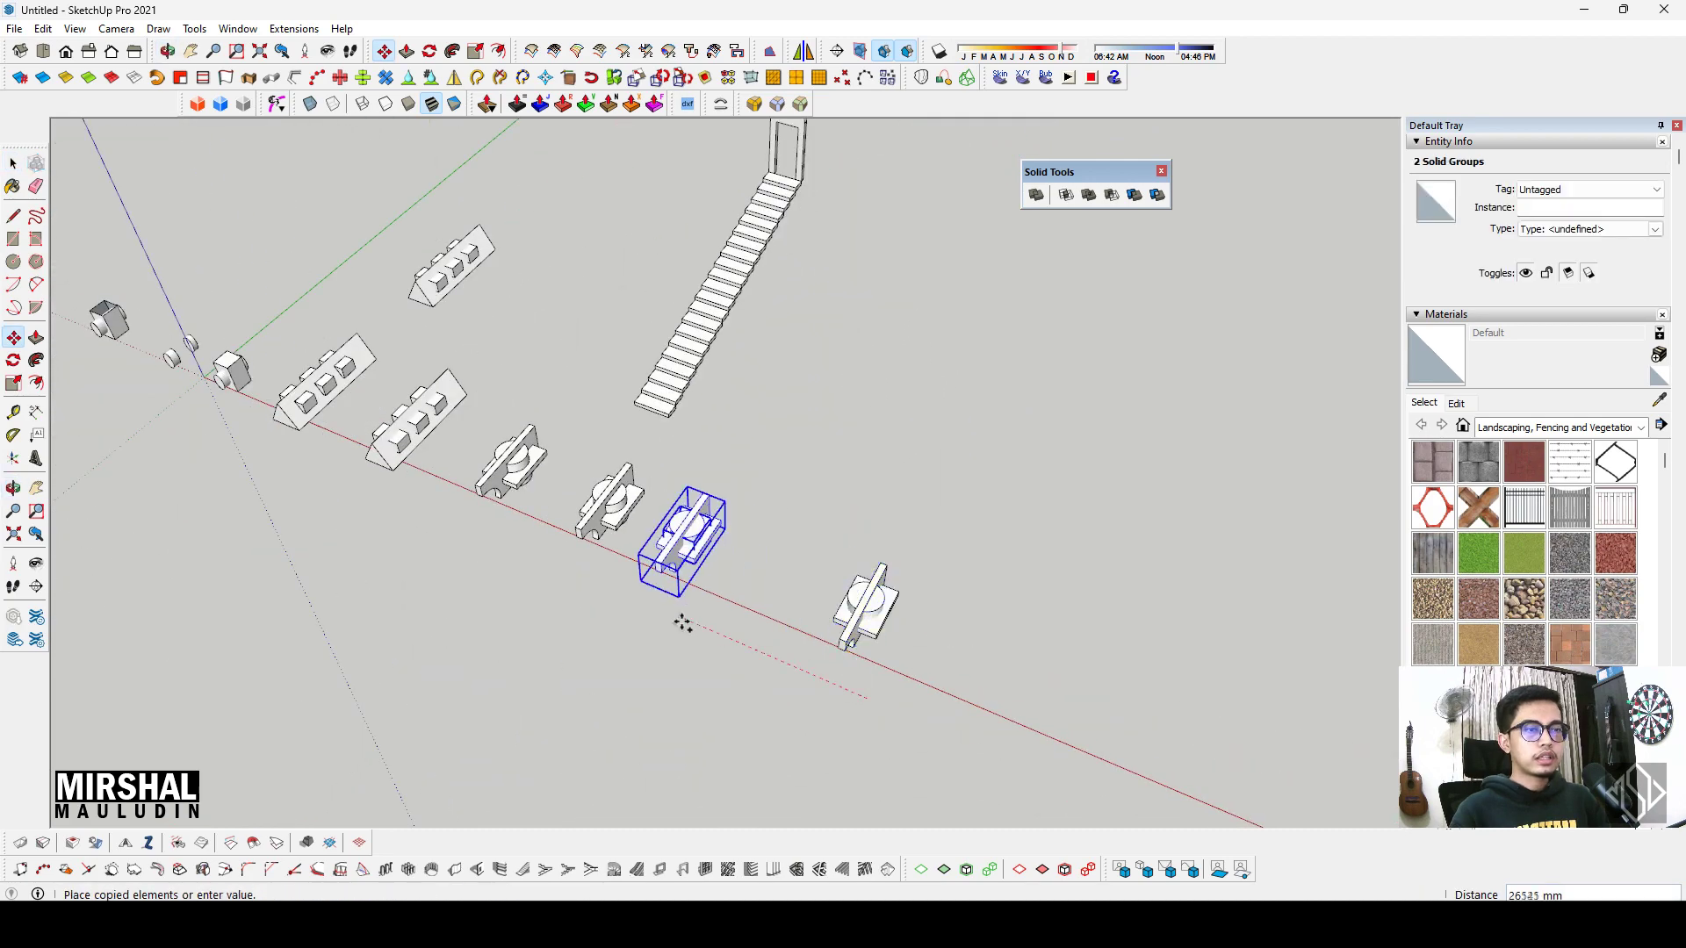
key("space")
scroll(694, 615, "up", 1)
scroll(711, 562, "up", 2)
scroll(724, 518, "up", 2)
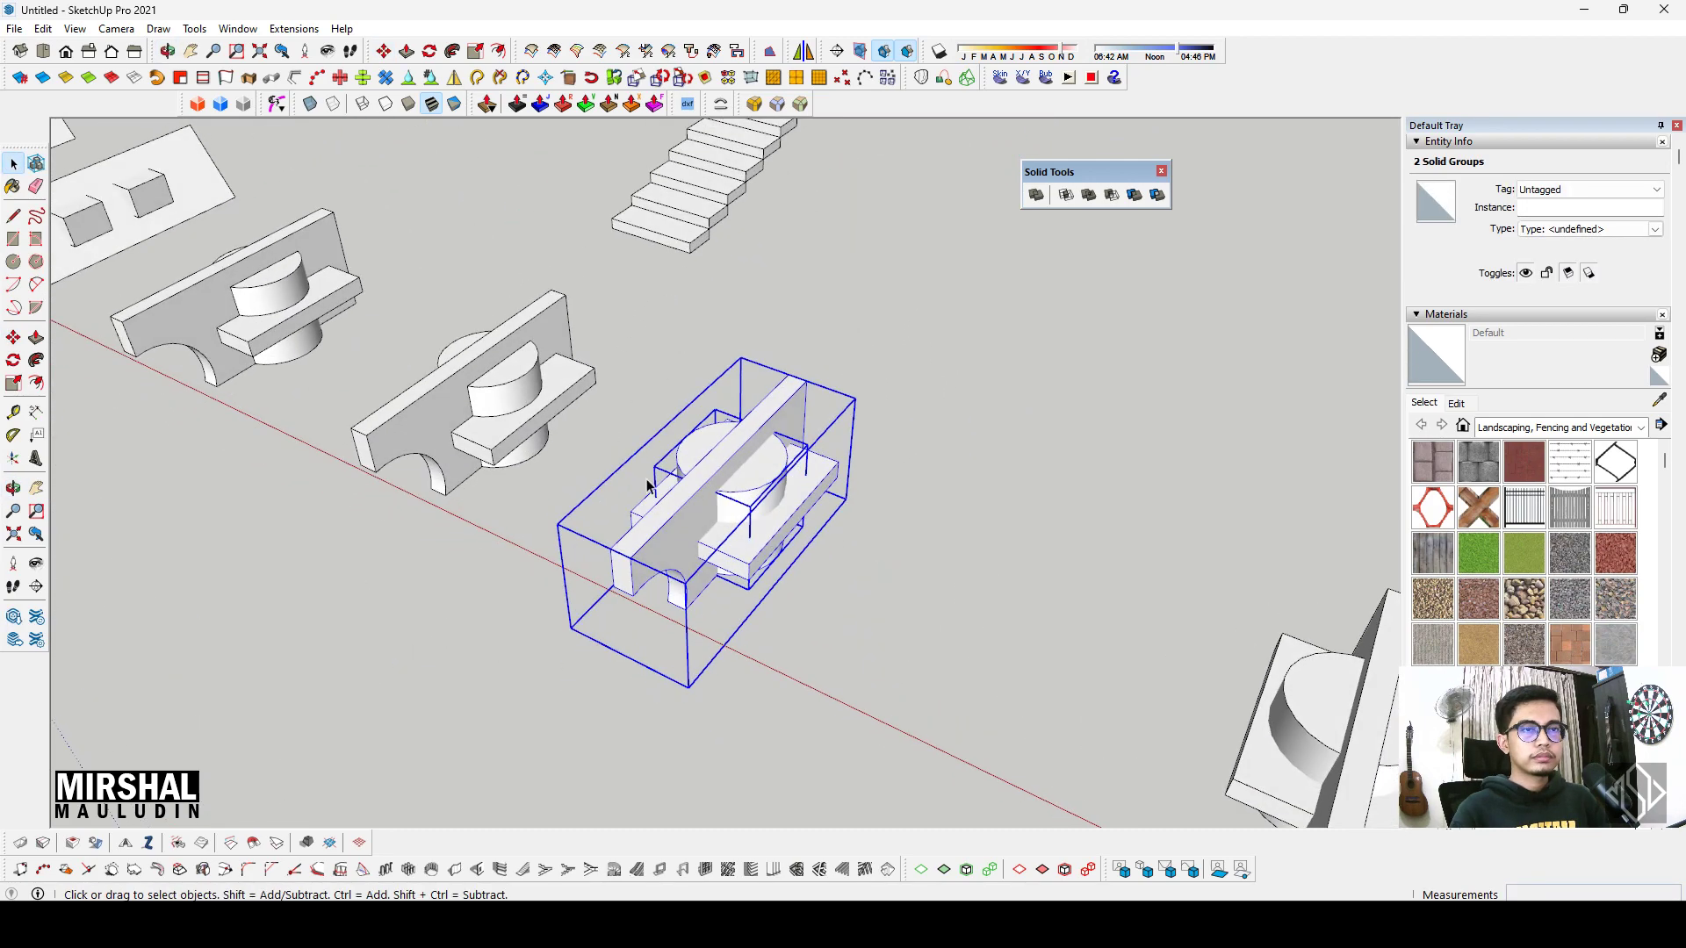
scroll(732, 491, "up", 1)
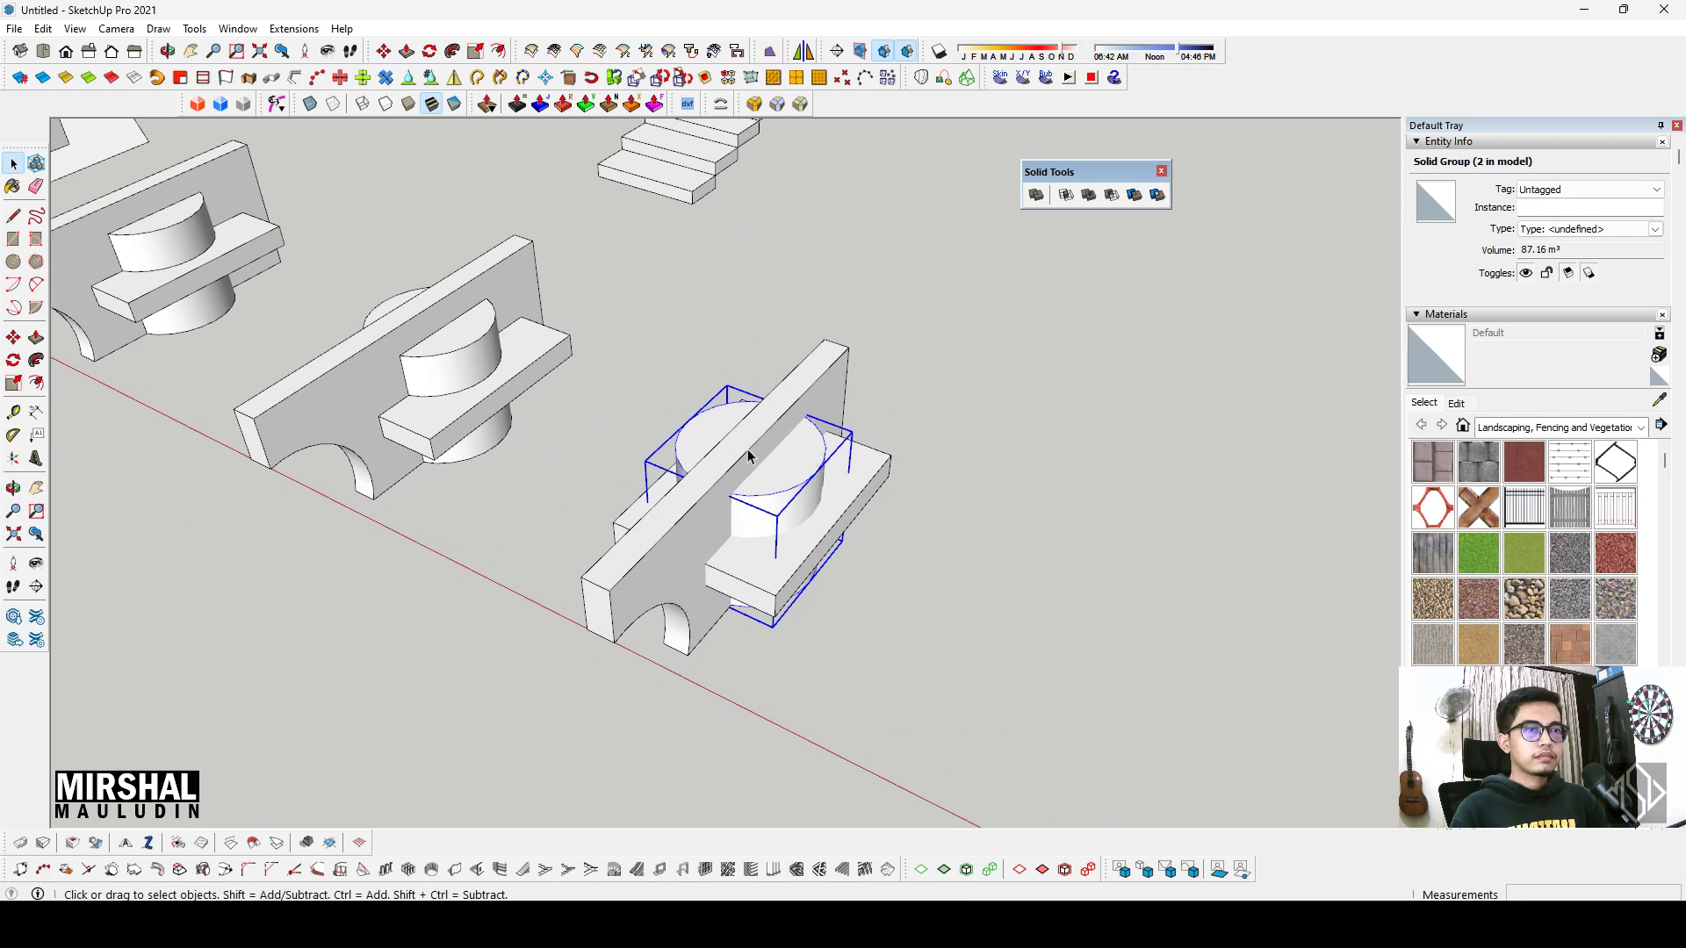
left_click(777, 492)
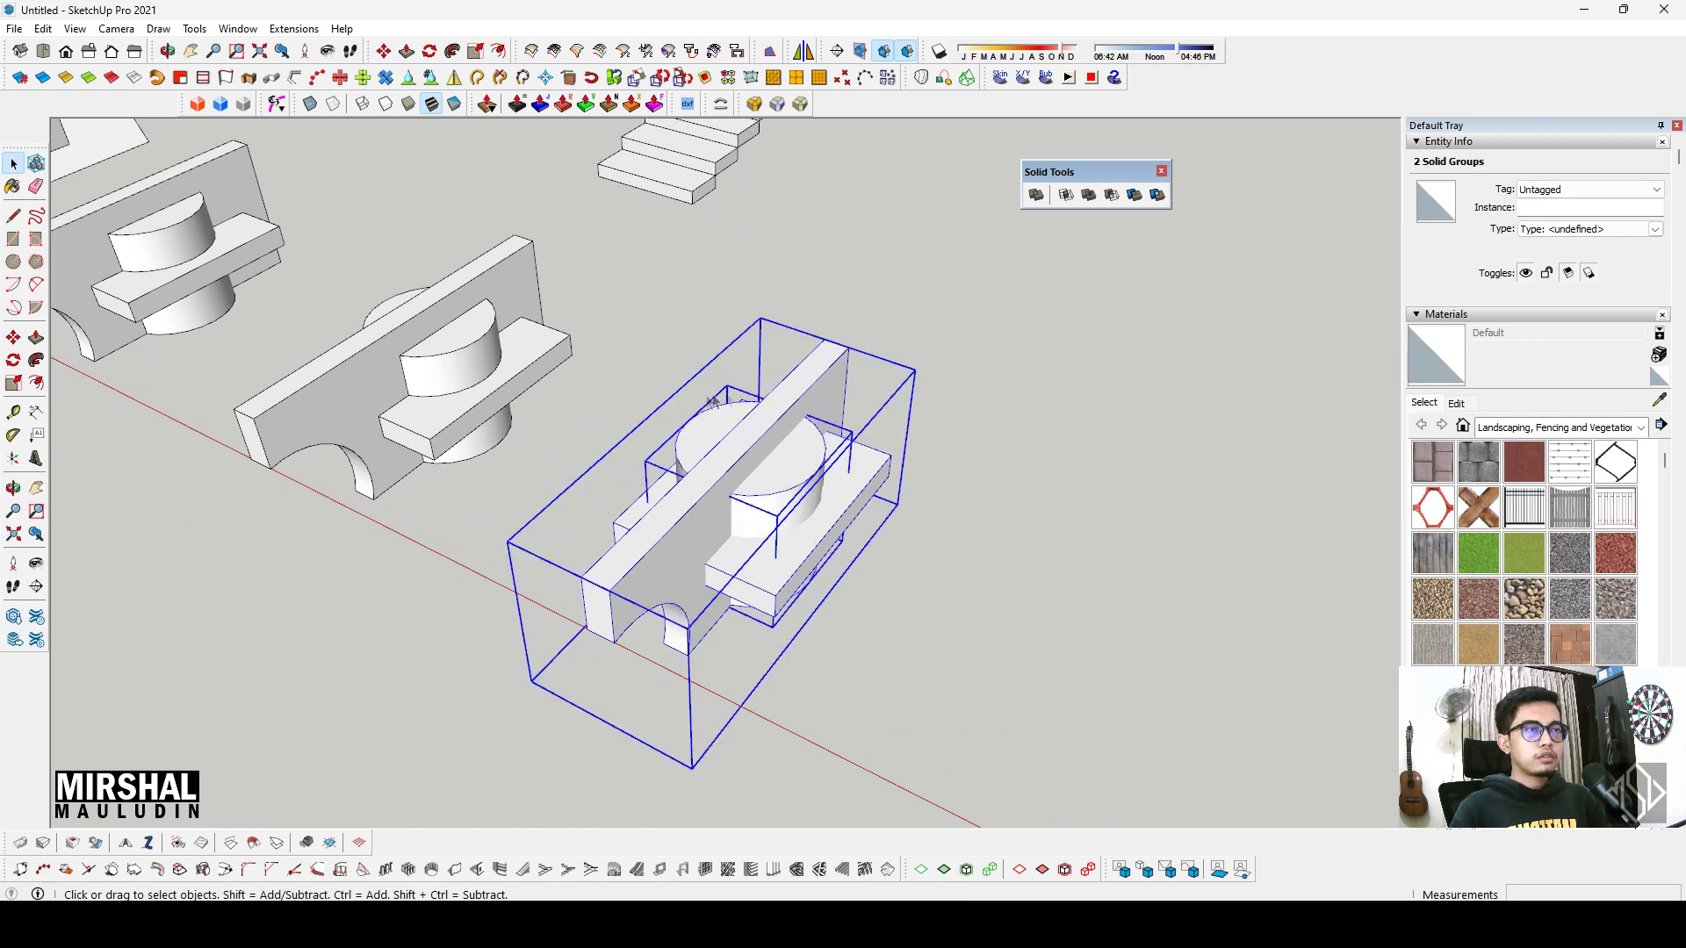
left_click(1067, 197)
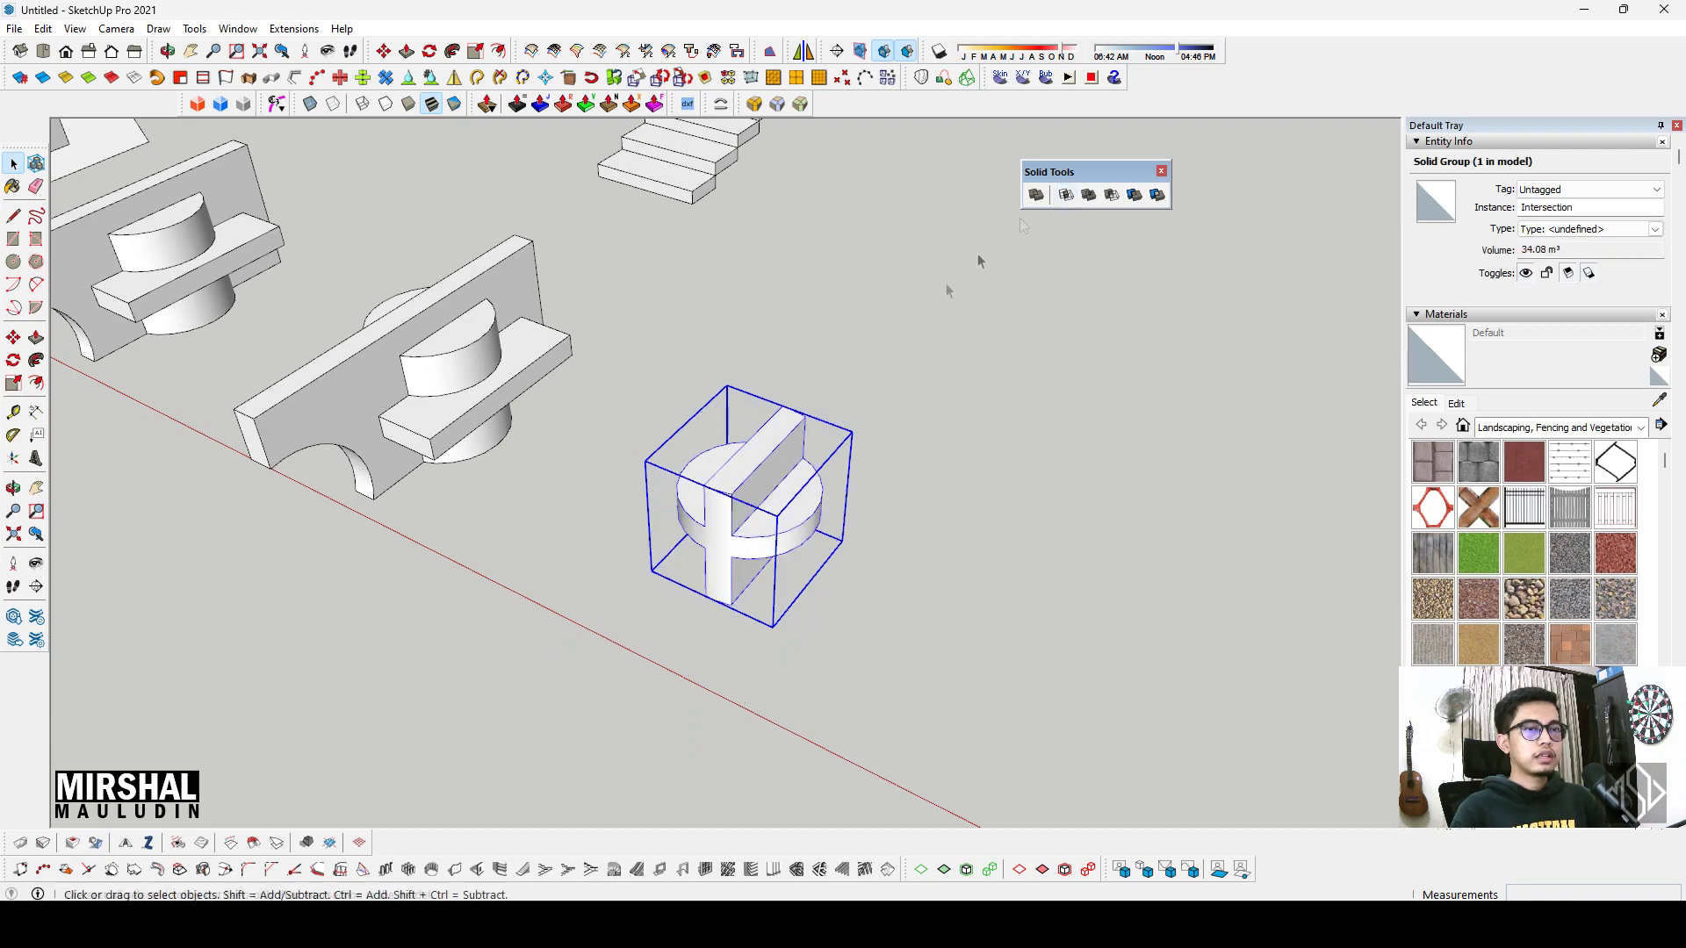
scroll(839, 443, "down", 3)
scroll(843, 518, "down", 1)
scroll(801, 463, "up", 2)
scroll(787, 540, "up", 3)
mouse_move(787, 540)
middle_mouse_down()
mouse_move(896, 331)
mouse_move(975, 275)
mouse_move(760, 384)
middle_mouse_up()
scroll(775, 365, "down", 3)
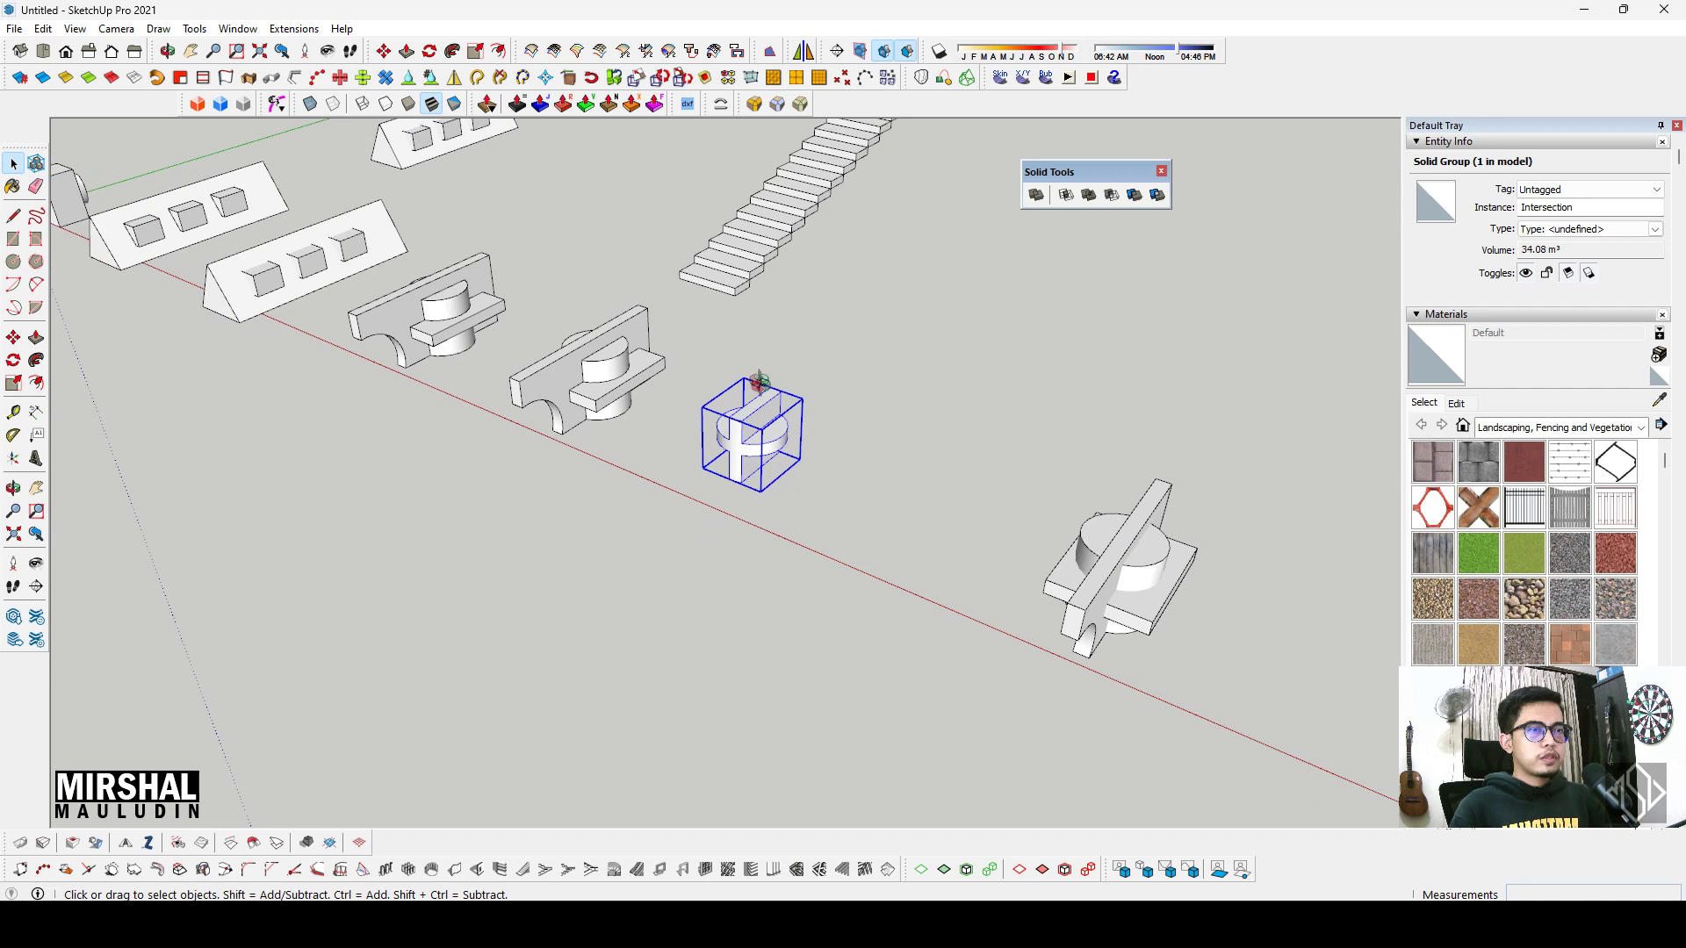
scroll(777, 441, "up", 2)
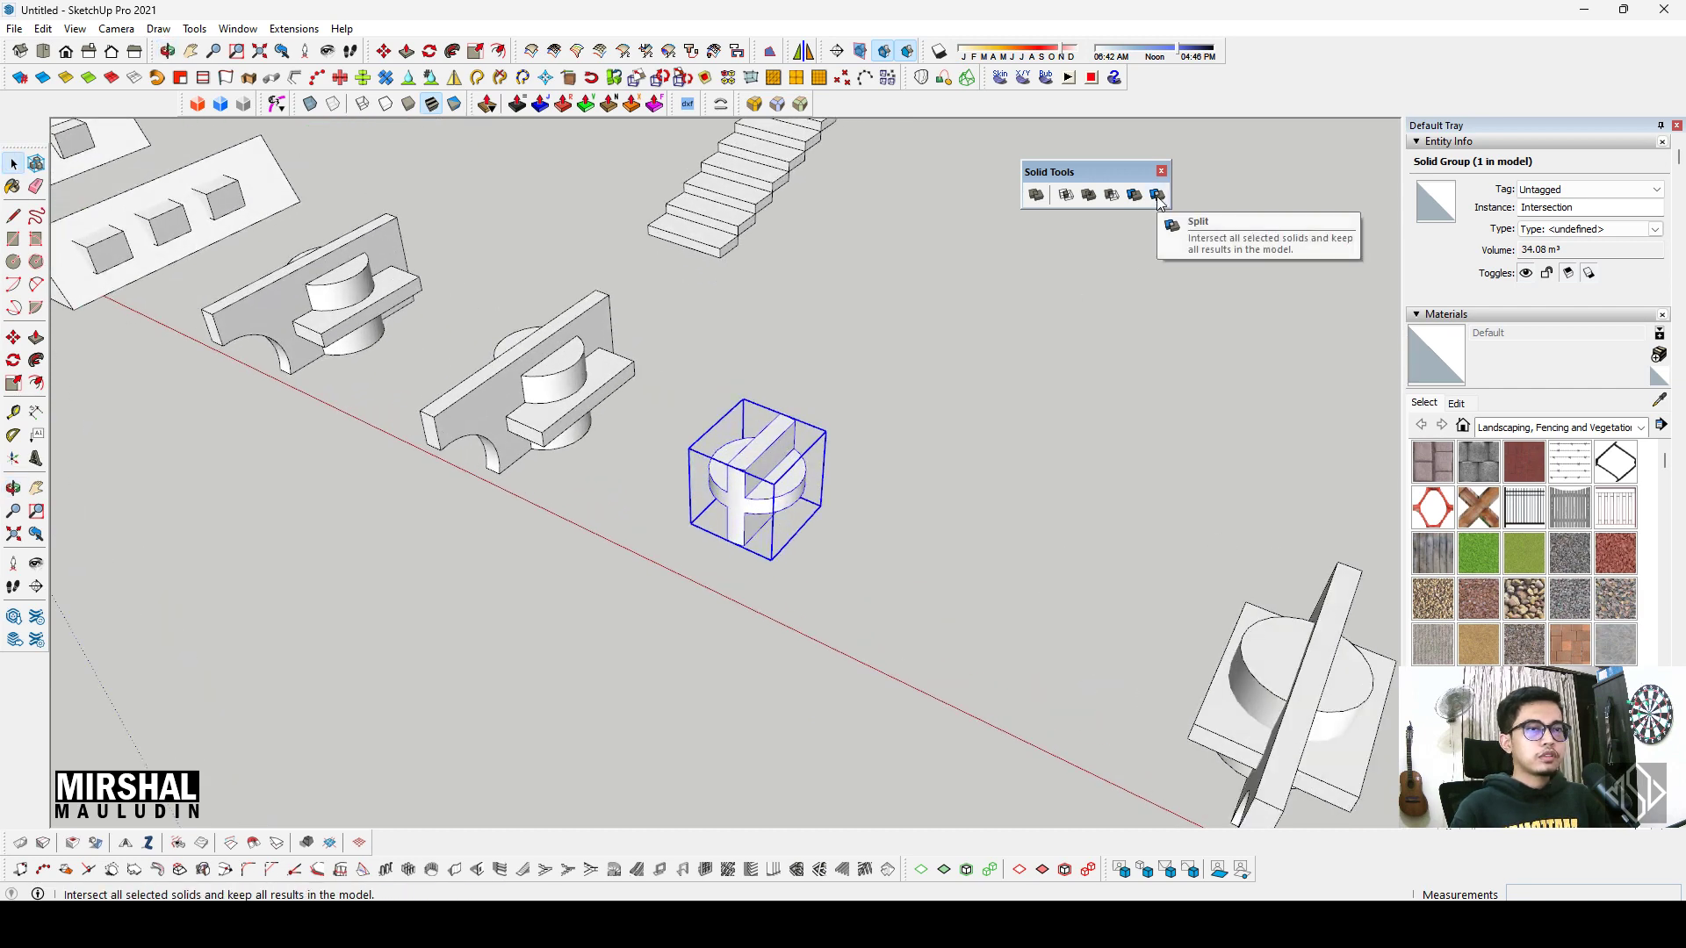
scroll(777, 448, "up", 2)
scroll(777, 448, "up", 2)
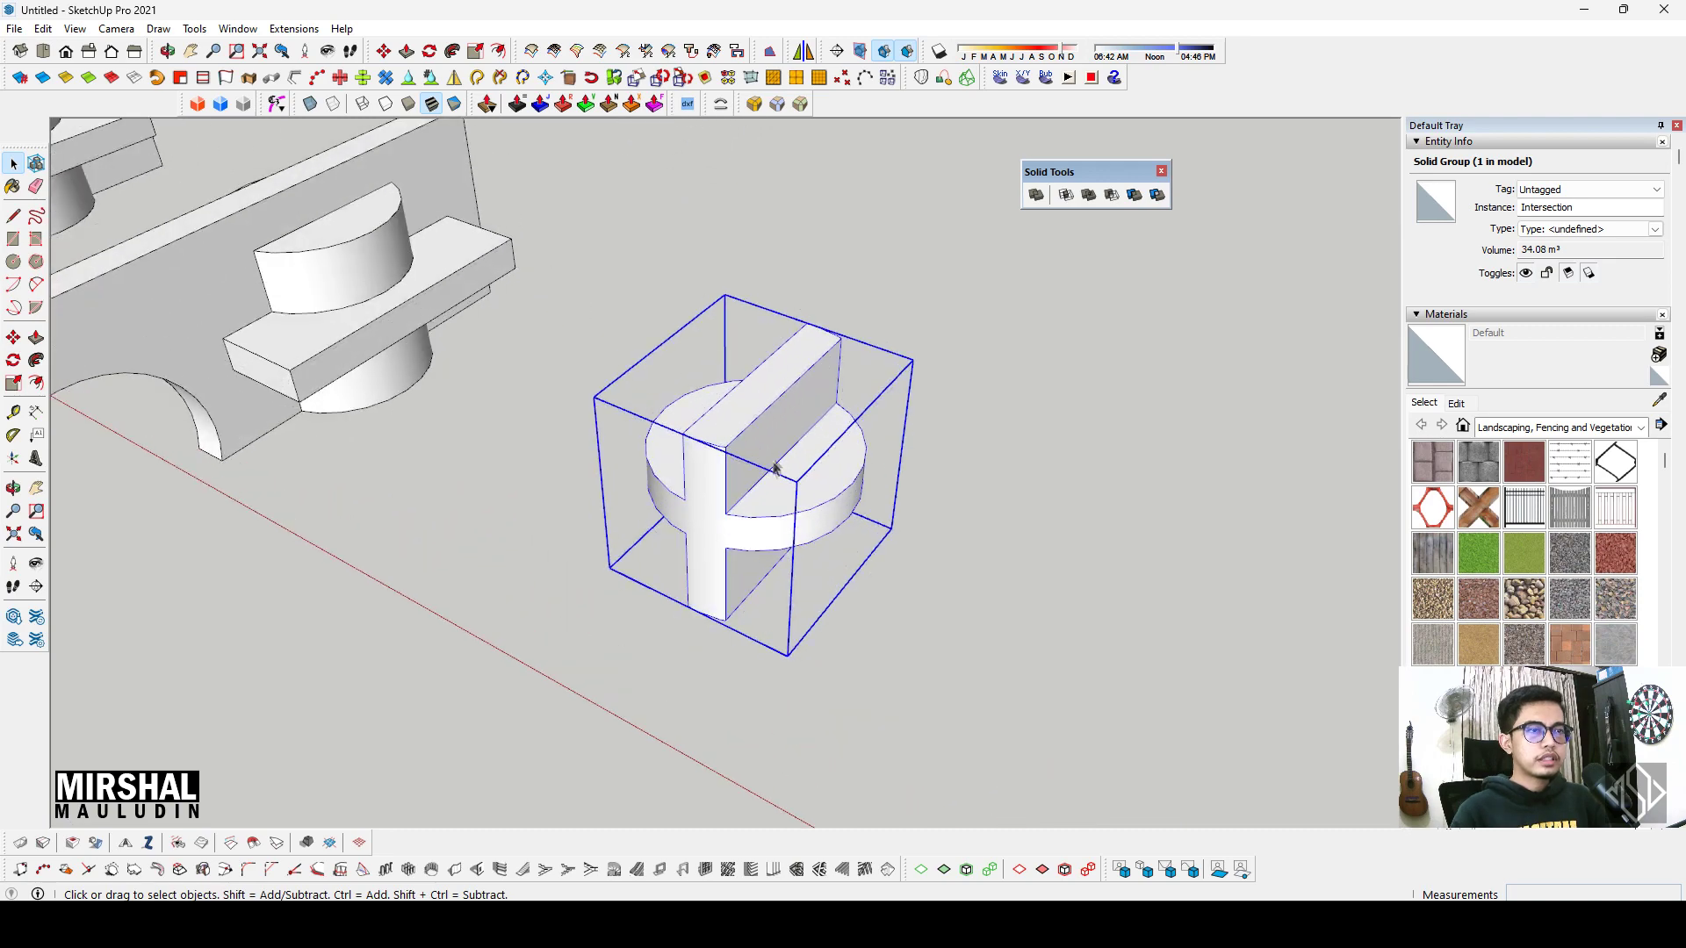
scroll(759, 487, "down", 2)
scroll(755, 500, "down", 2)
scroll(746, 510, "down", 2)
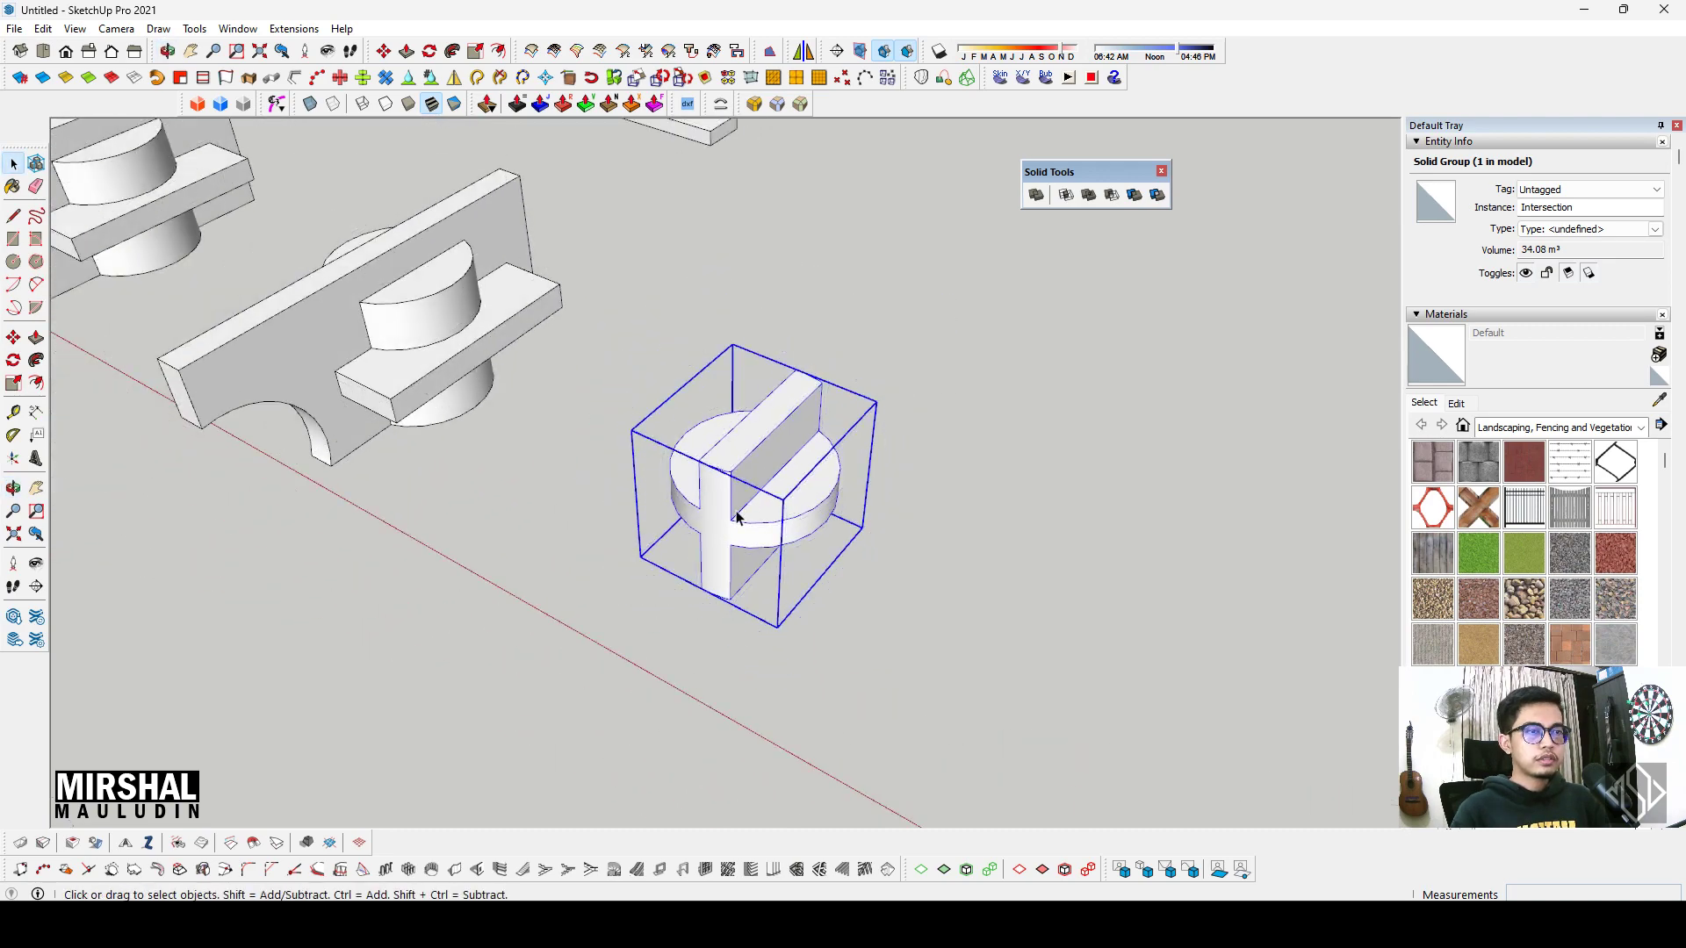
scroll(746, 518, "down", 2)
scroll(799, 483, "down", 1)
scroll(879, 579, "down", 2)
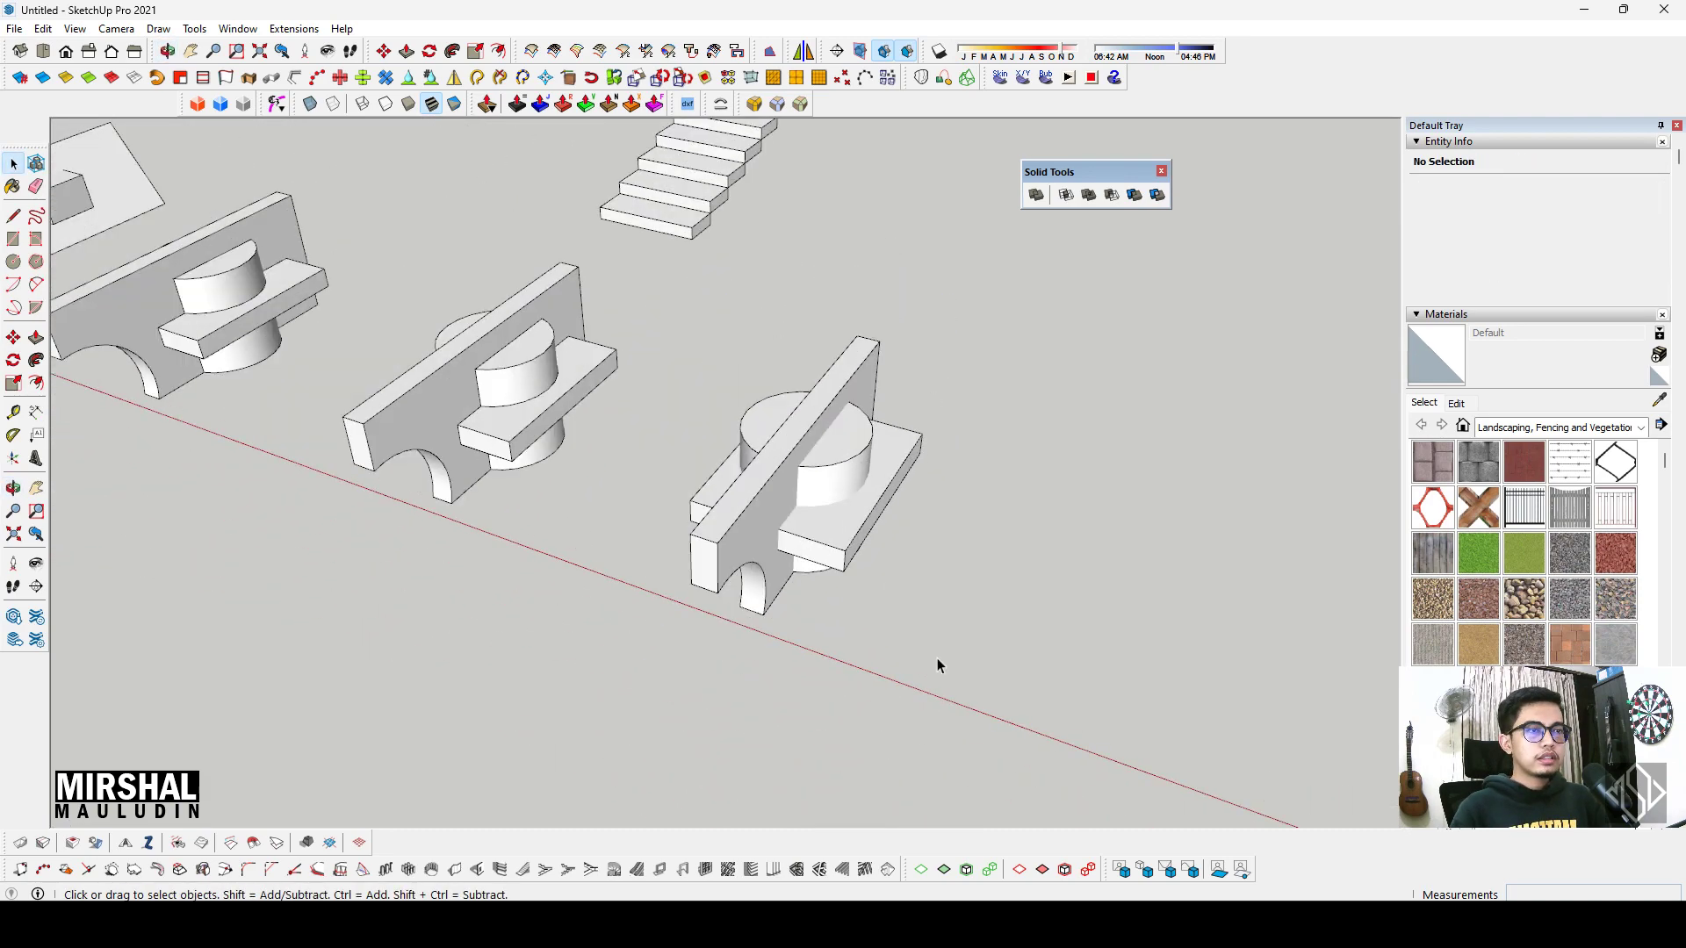
scroll(773, 404, "up", 2)
scroll(808, 483, "up", 2)
Step: Intersect the two solids to keep only their overlap, and orbit around the result
mouse_move(784, 437)
middle_mouse_down()
mouse_move(764, 425)
mouse_move(798, 479)
mouse_move(885, 372)
middle_mouse_up()
scroll(819, 450, "down", 3)
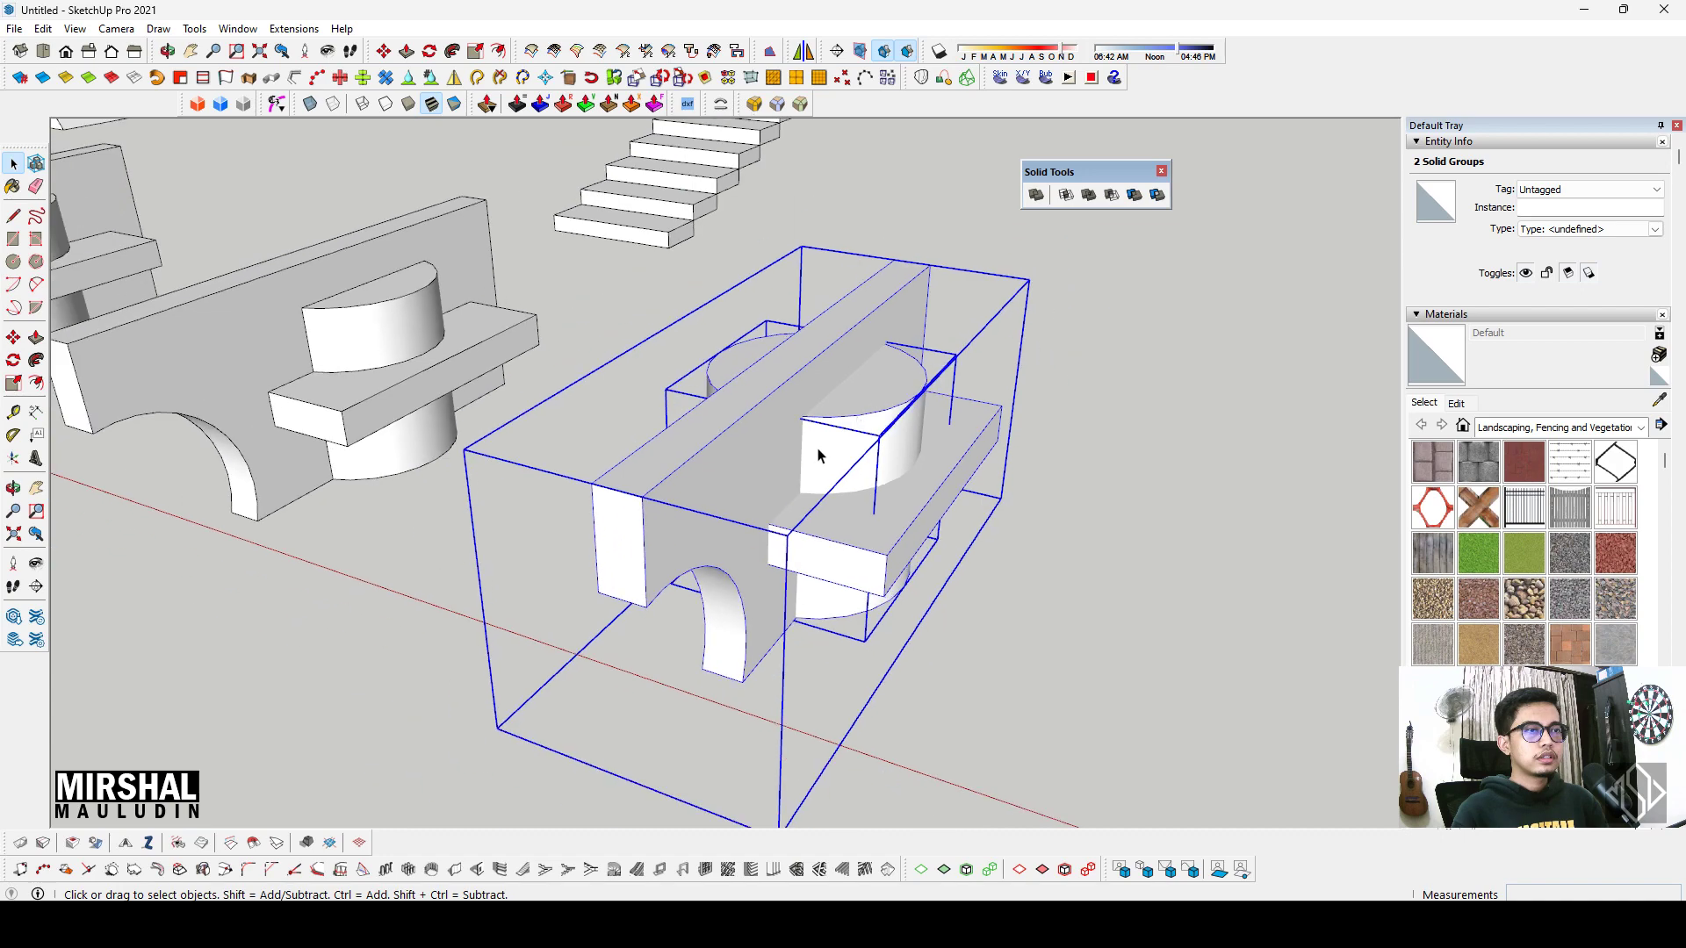
left_click(1067, 195)
mouse_move(966, 422)
middle_mouse_down()
mouse_move(1035, 377)
mouse_move(801, 556)
mouse_move(542, 419)
middle_mouse_up()
scroll(615, 439, "down", 5)
middle_click_drag(687, 459, 885, 535)
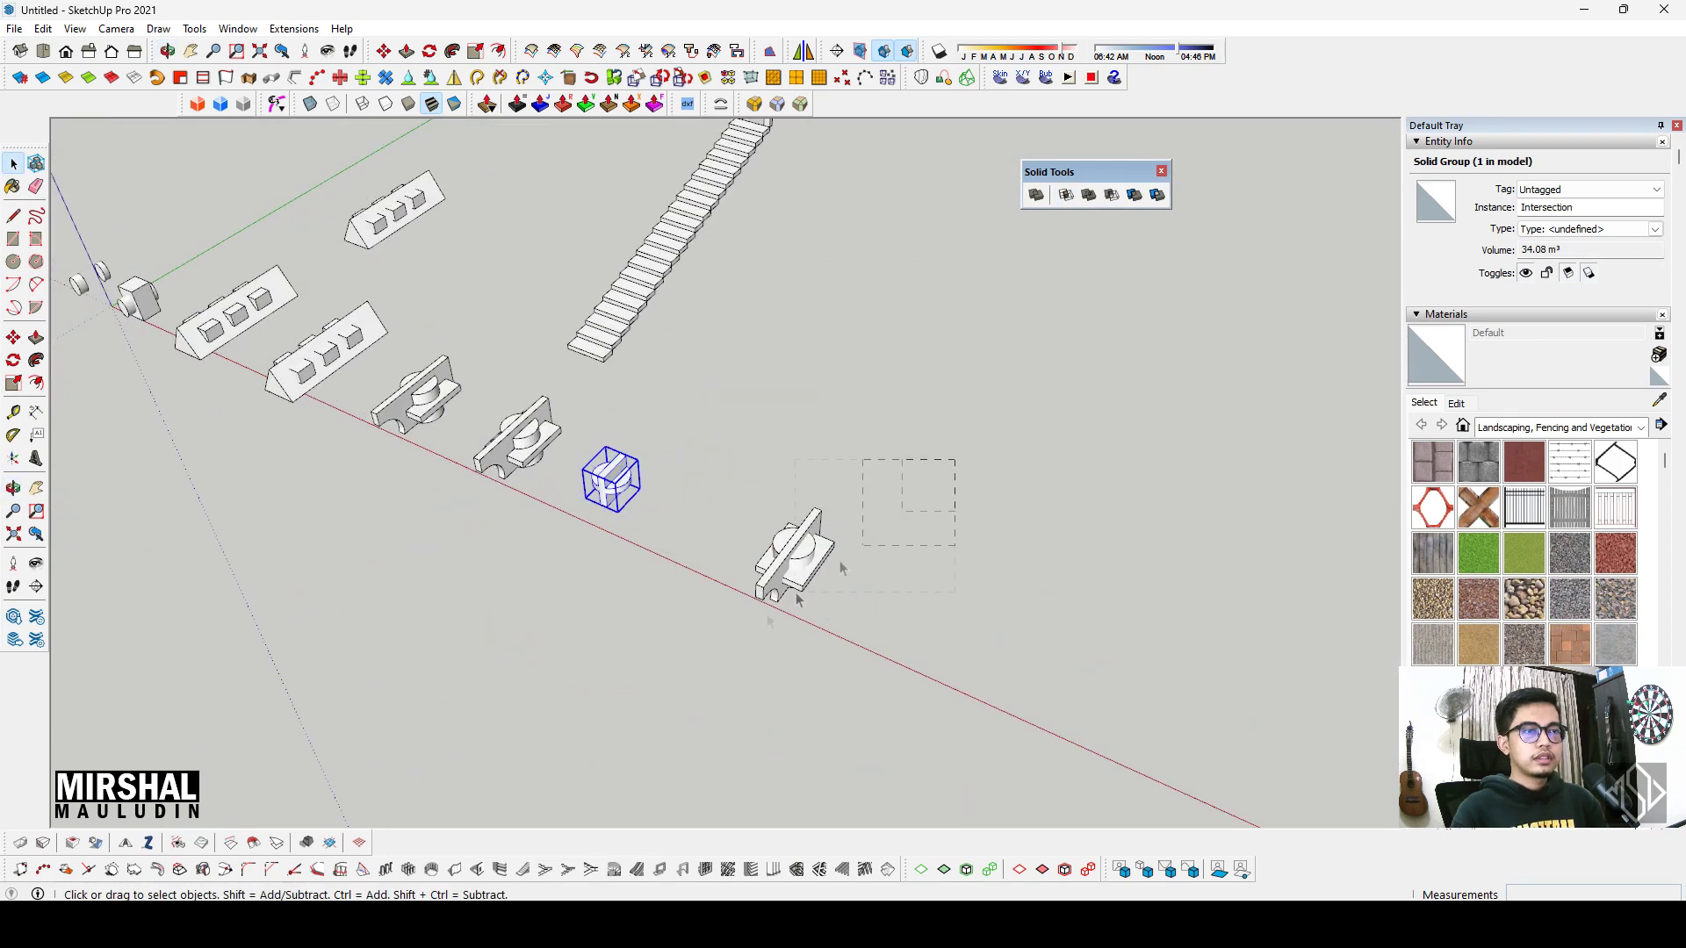
scroll(764, 607, "up", 2)
Step: Move the intersection solid and the copied pair beside the T-shaped part
key("m")
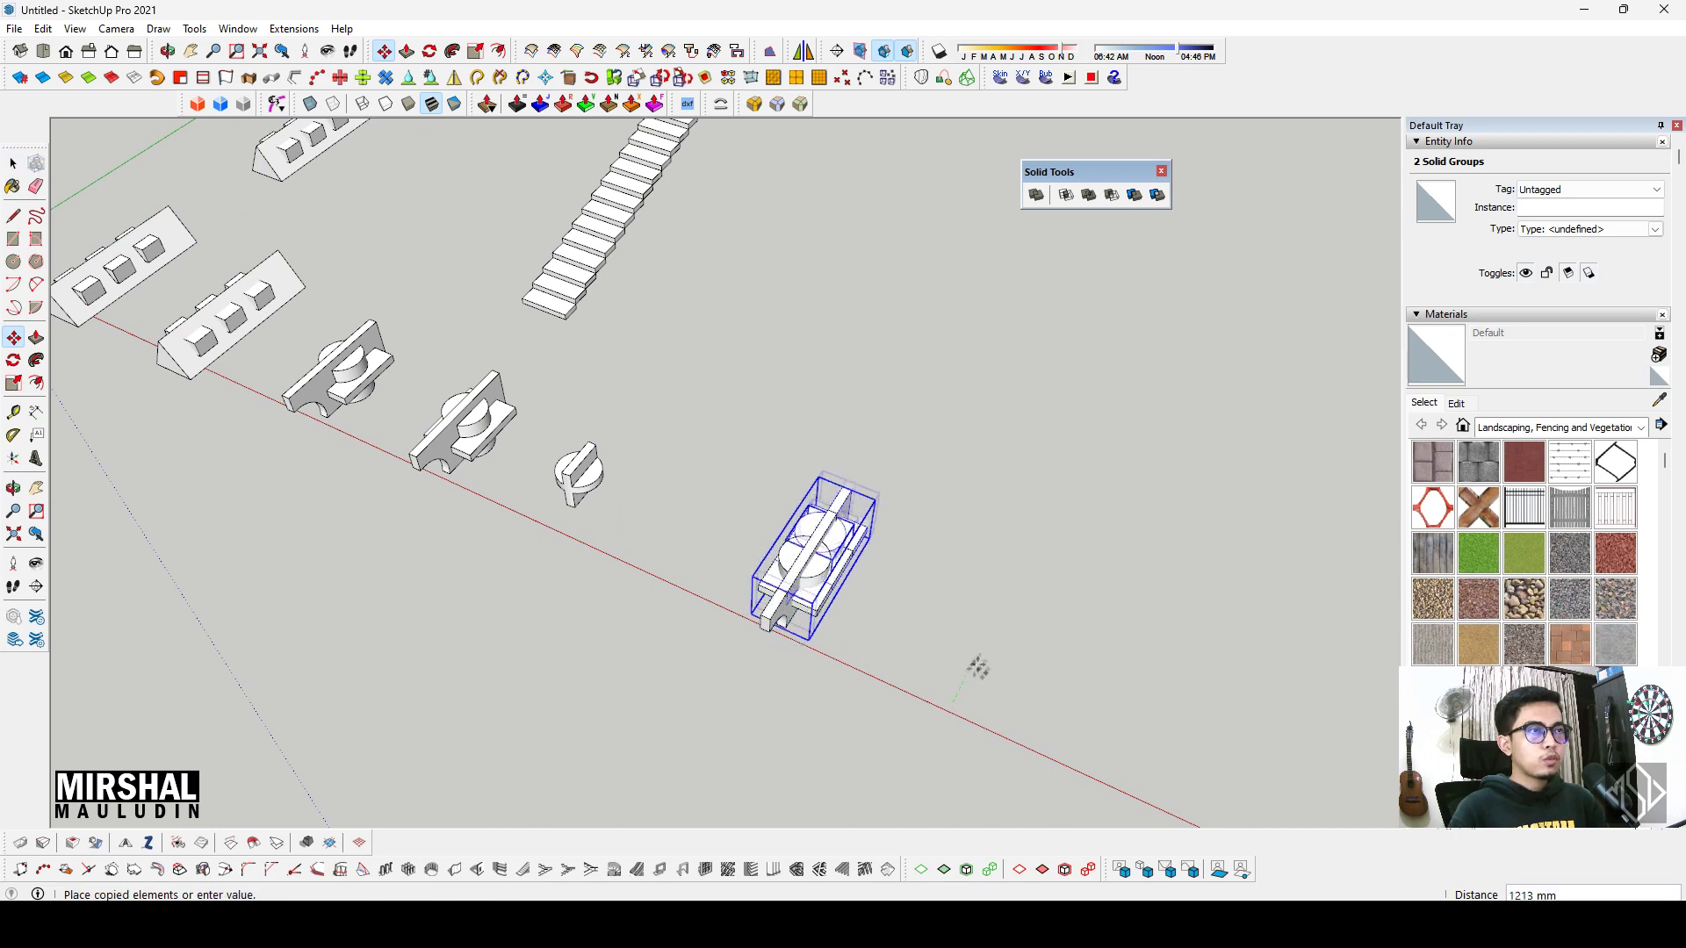
key("space")
scroll(689, 522, "up", 1)
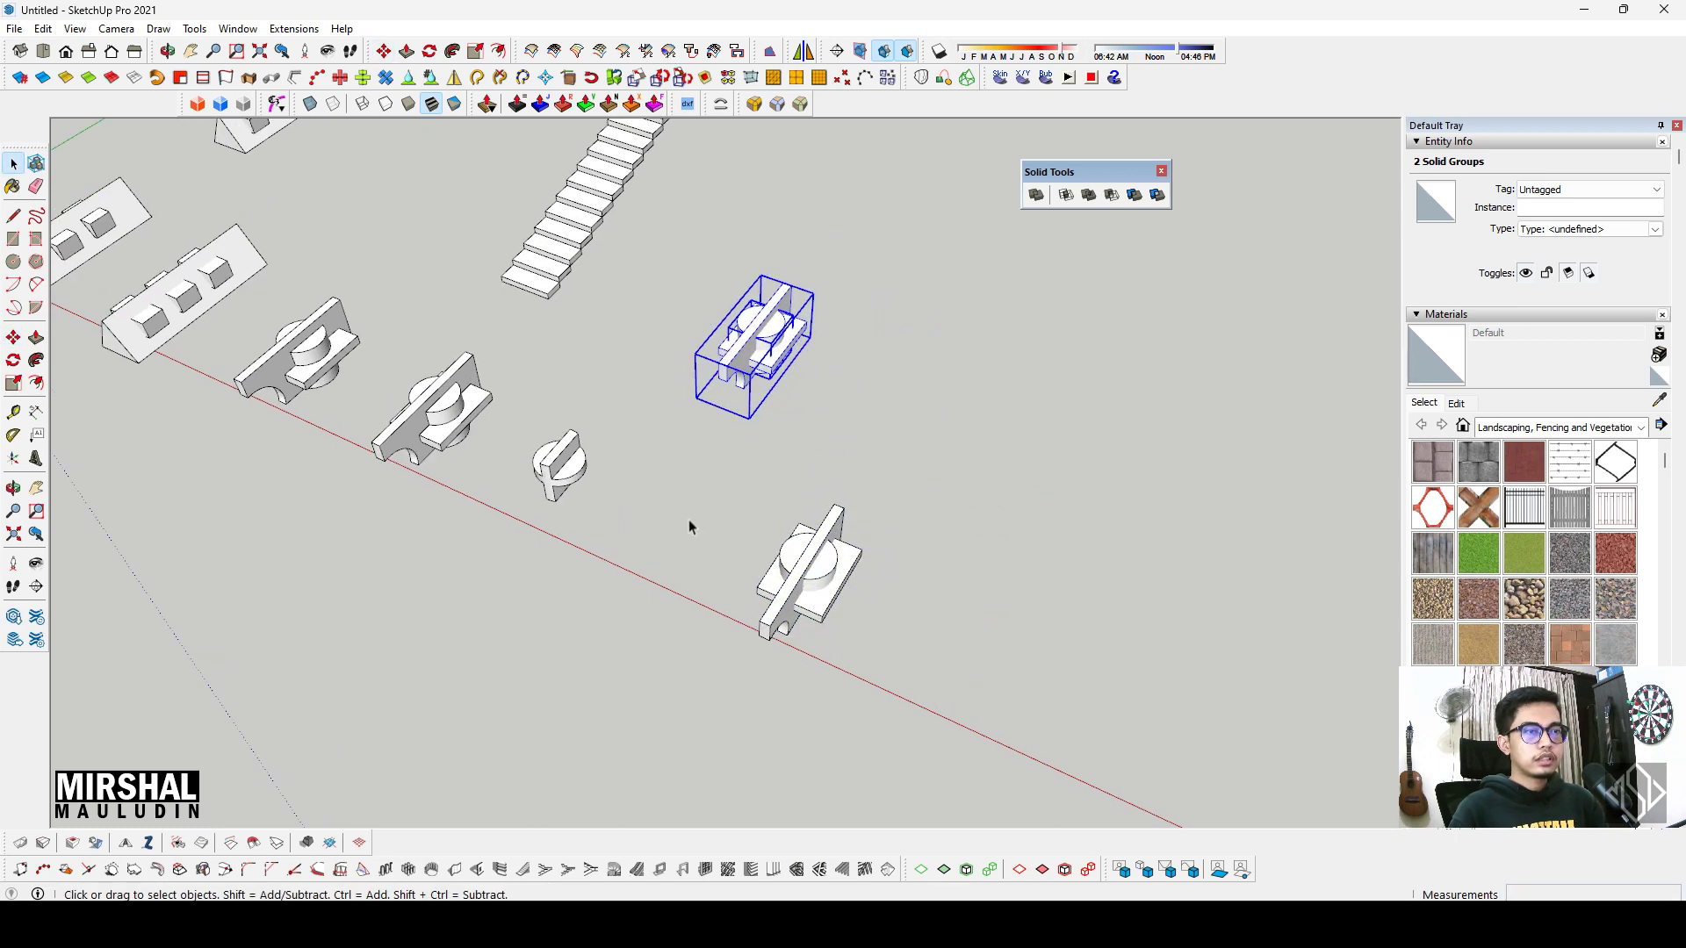
scroll(682, 497, "up", 2)
key("m")
left_click_drag(896, 741, 685, 648)
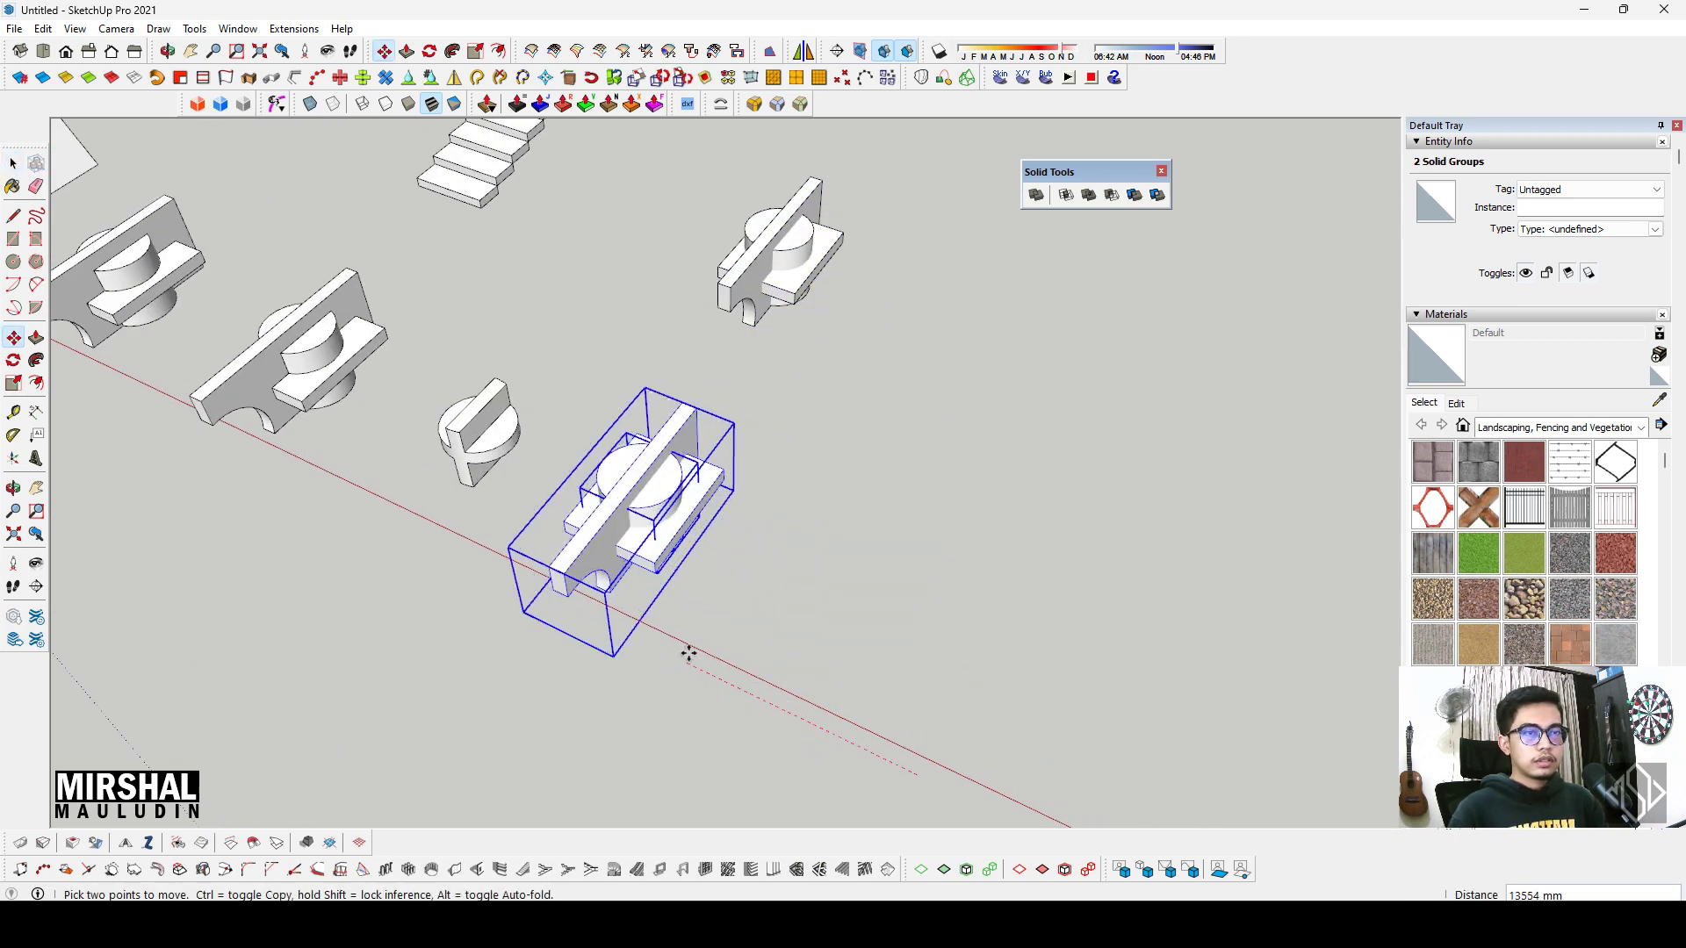
key("space")
scroll(615, 527, "up", 2)
scroll(571, 422, "up", 2)
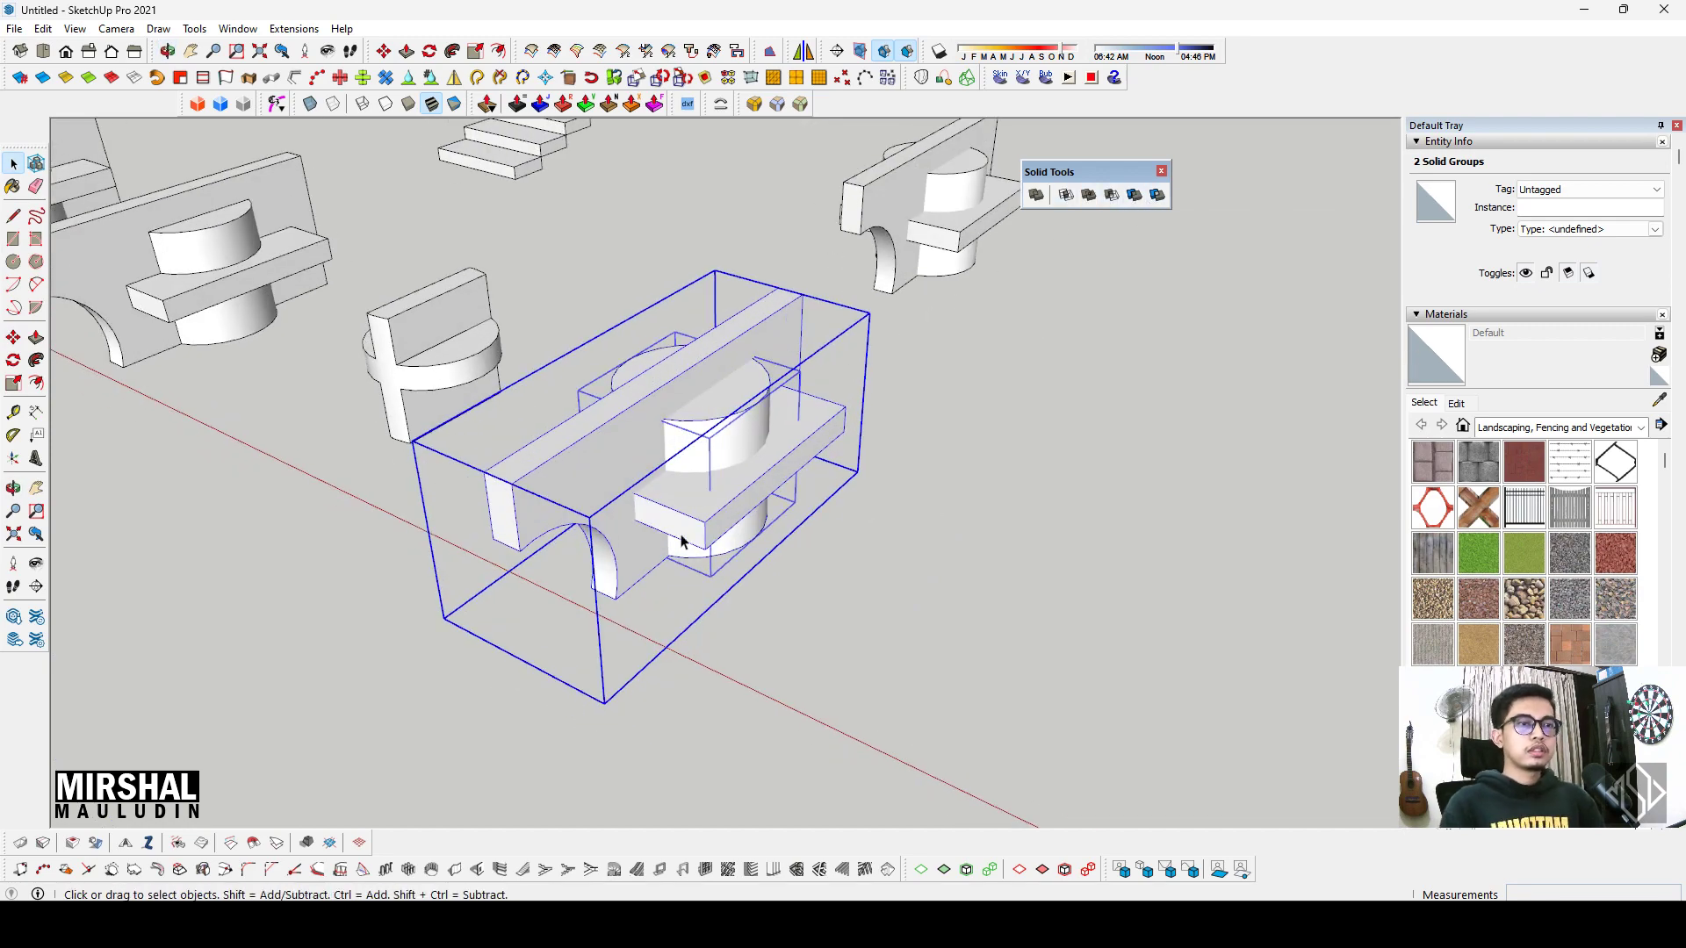
Step: Split the copied pair's overlapping solids into separate pieces
scroll(776, 598, "down", 2)
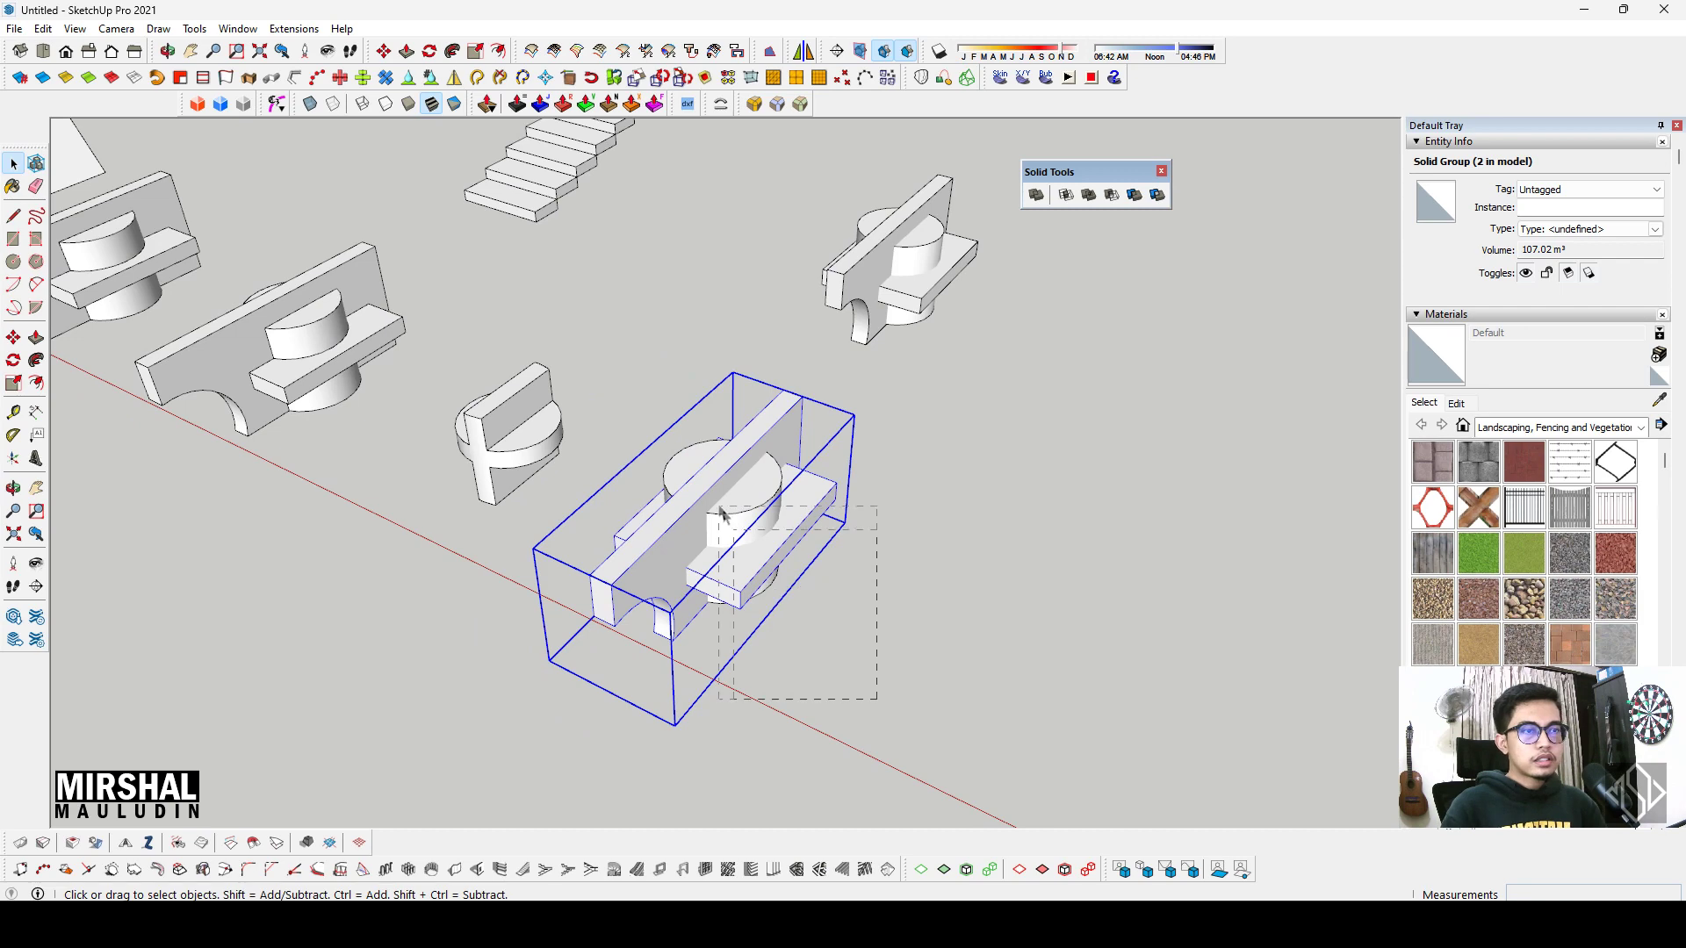
middle_click_drag(734, 472, 638, 506)
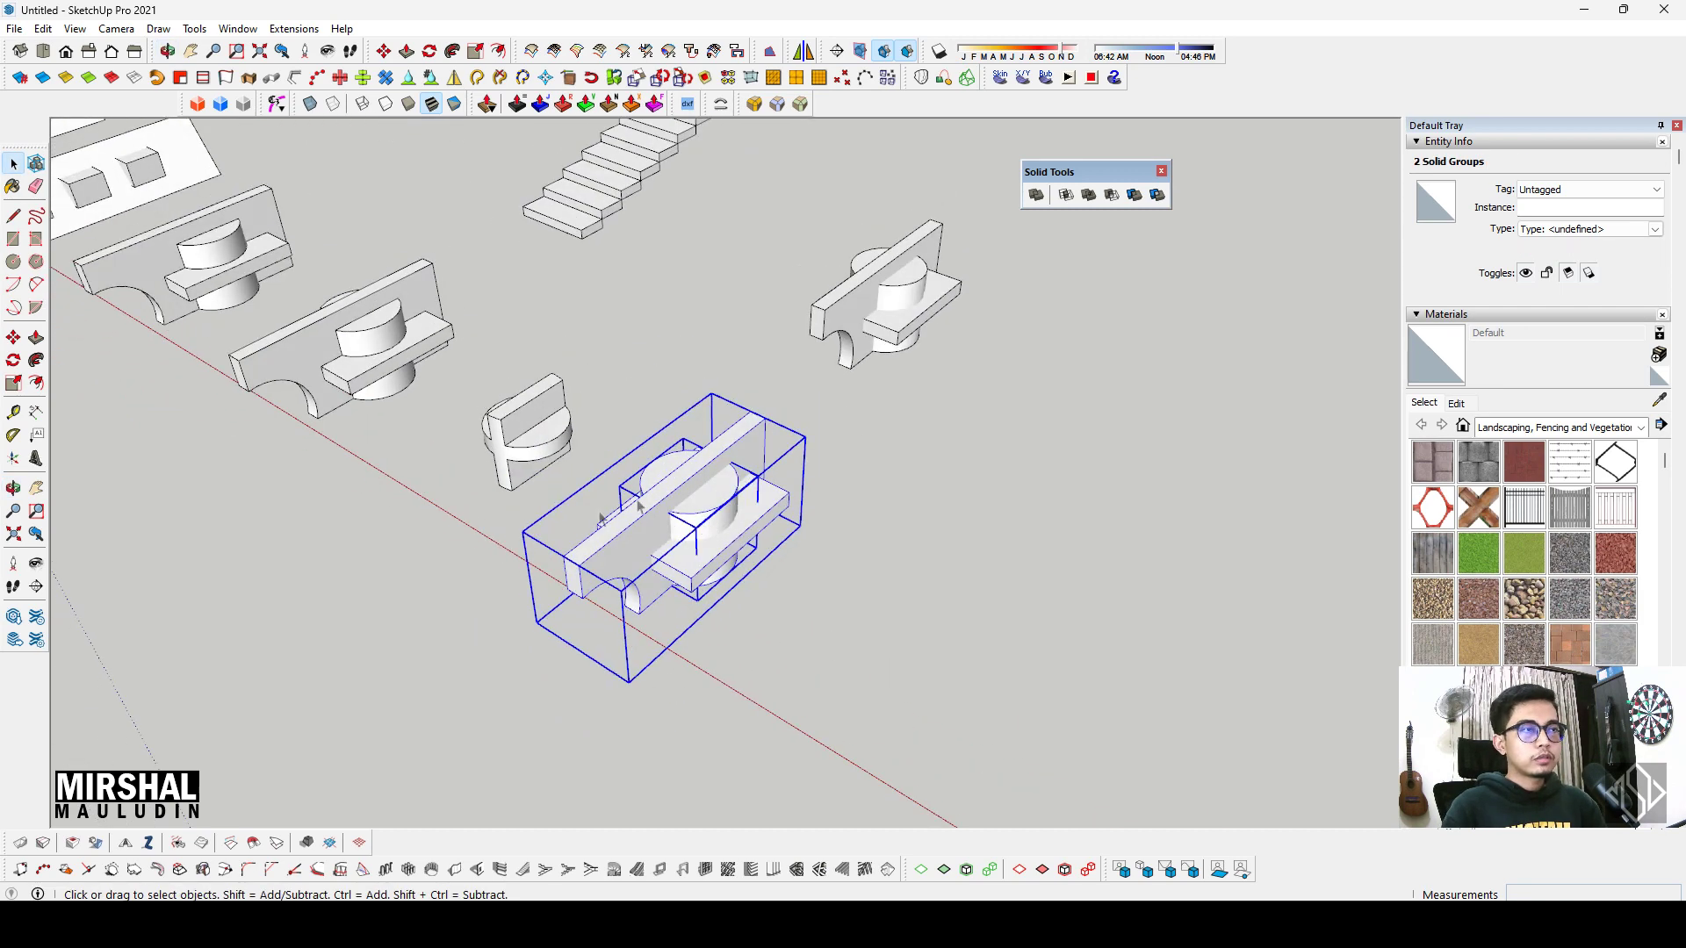
left_click(1159, 195)
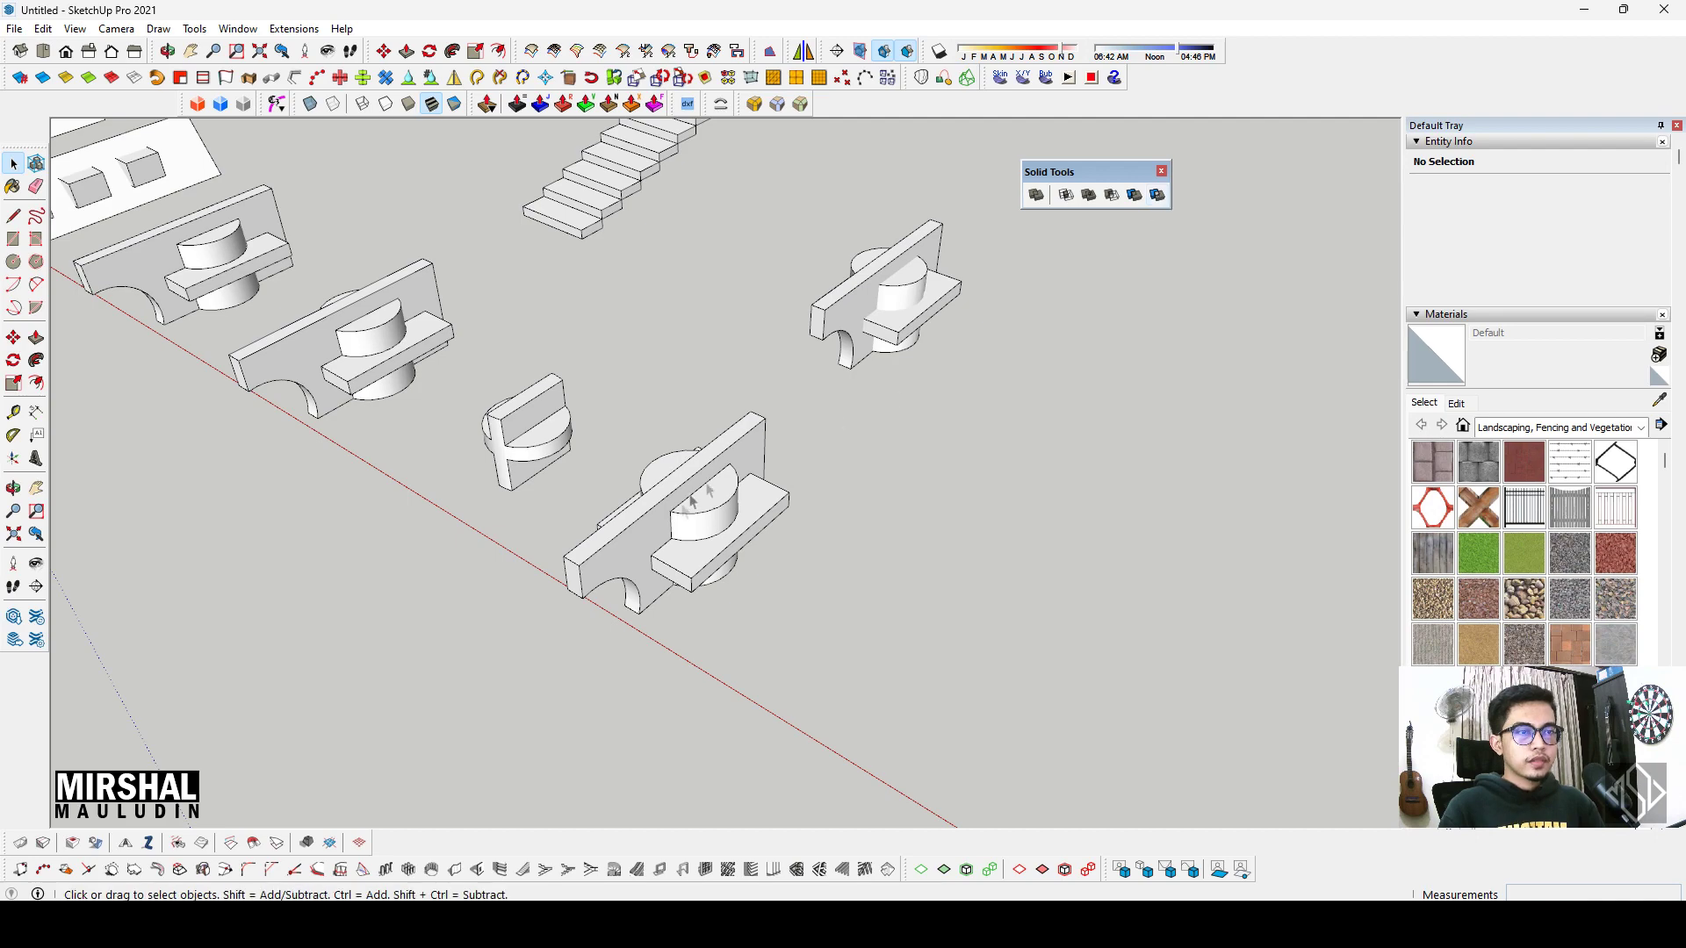
scroll(691, 500, "up", 2)
mouse_move(691, 501)
middle_mouse_down()
mouse_move(697, 441)
mouse_move(814, 377)
mouse_move(636, 533)
mouse_move(650, 522)
middle_mouse_up()
mouse_move(624, 609)
middle_mouse_down()
mouse_move(850, 493)
mouse_move(1069, 588)
mouse_move(738, 475)
middle_mouse_up()
scroll(738, 475, "up", 2)
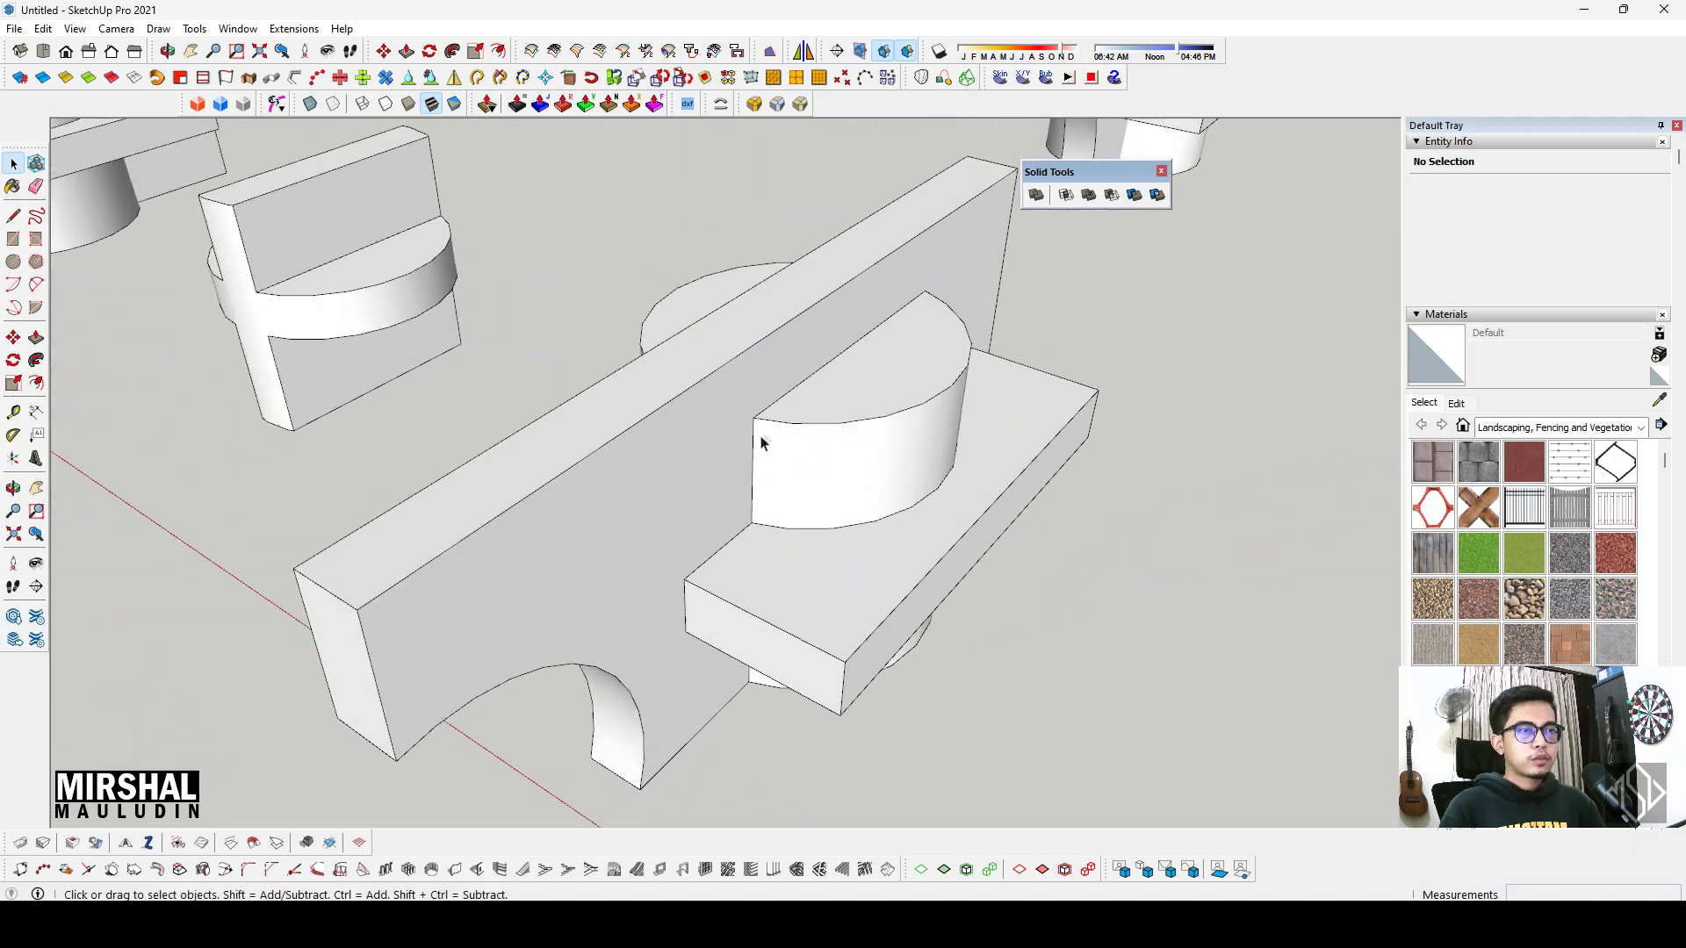
scroll(737, 452, "down", 4)
scroll(895, 456, "down", 3)
scroll(918, 492, "up", 2)
mouse_move(873, 459)
middle_mouse_down()
mouse_move(903, 467)
mouse_move(492, 337)
middle_mouse_up()
scroll(492, 337, "up", 3)
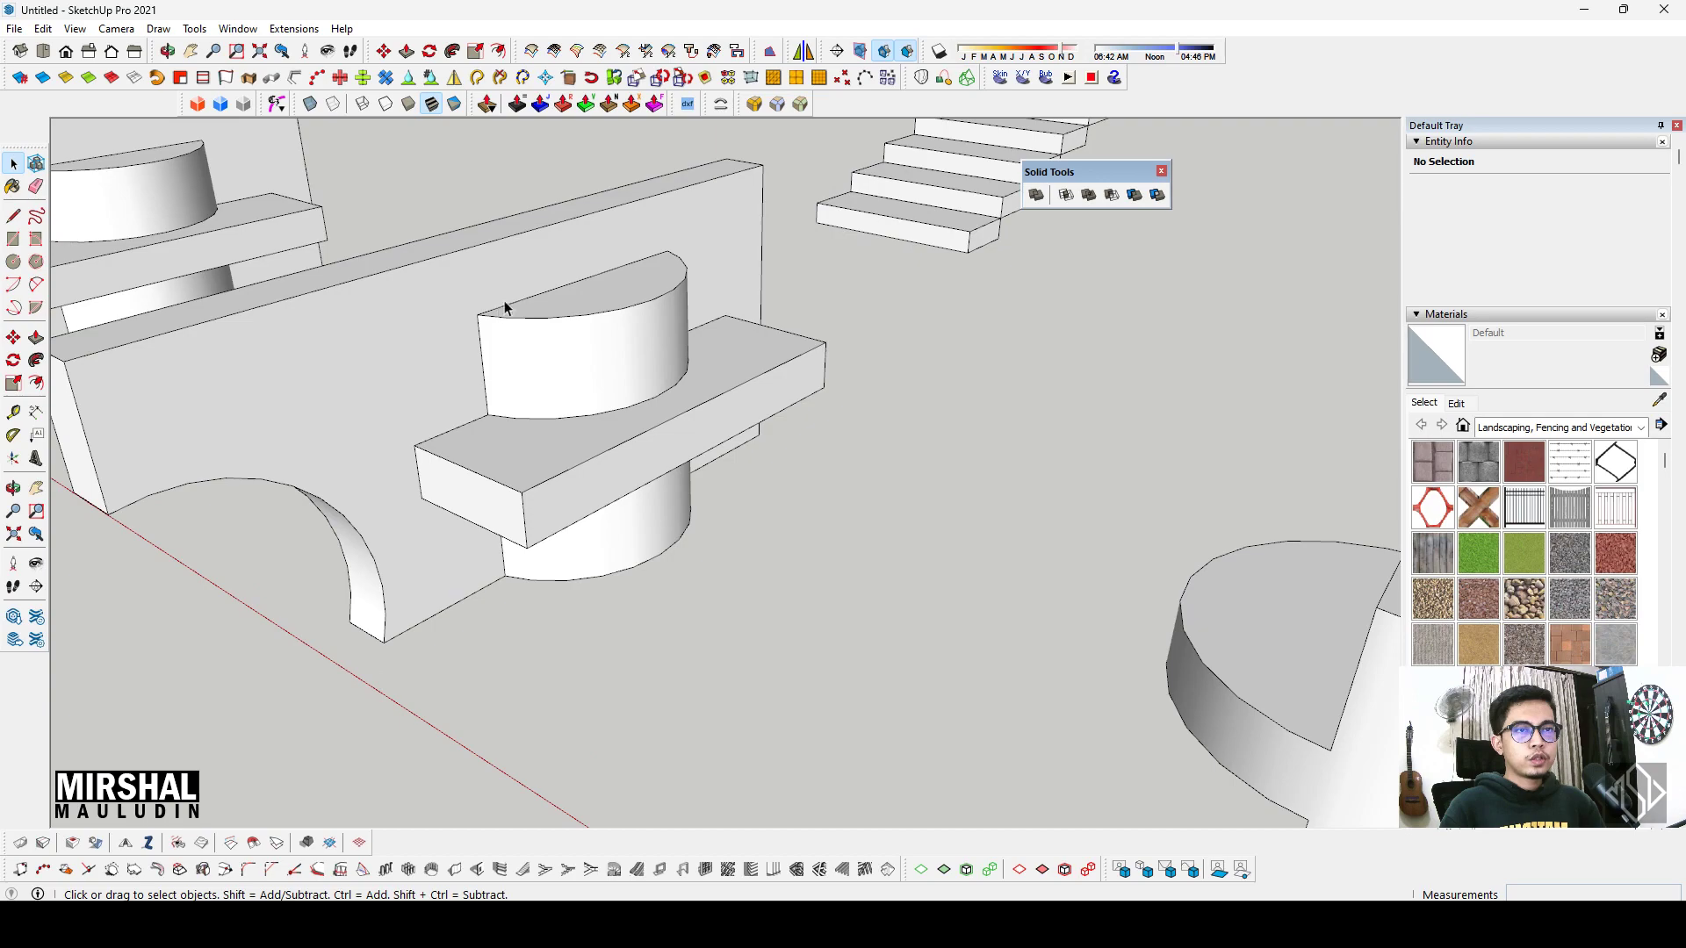
left_click(507, 307)
scroll(510, 260, "down", 3)
scroll(615, 352, "down", 2)
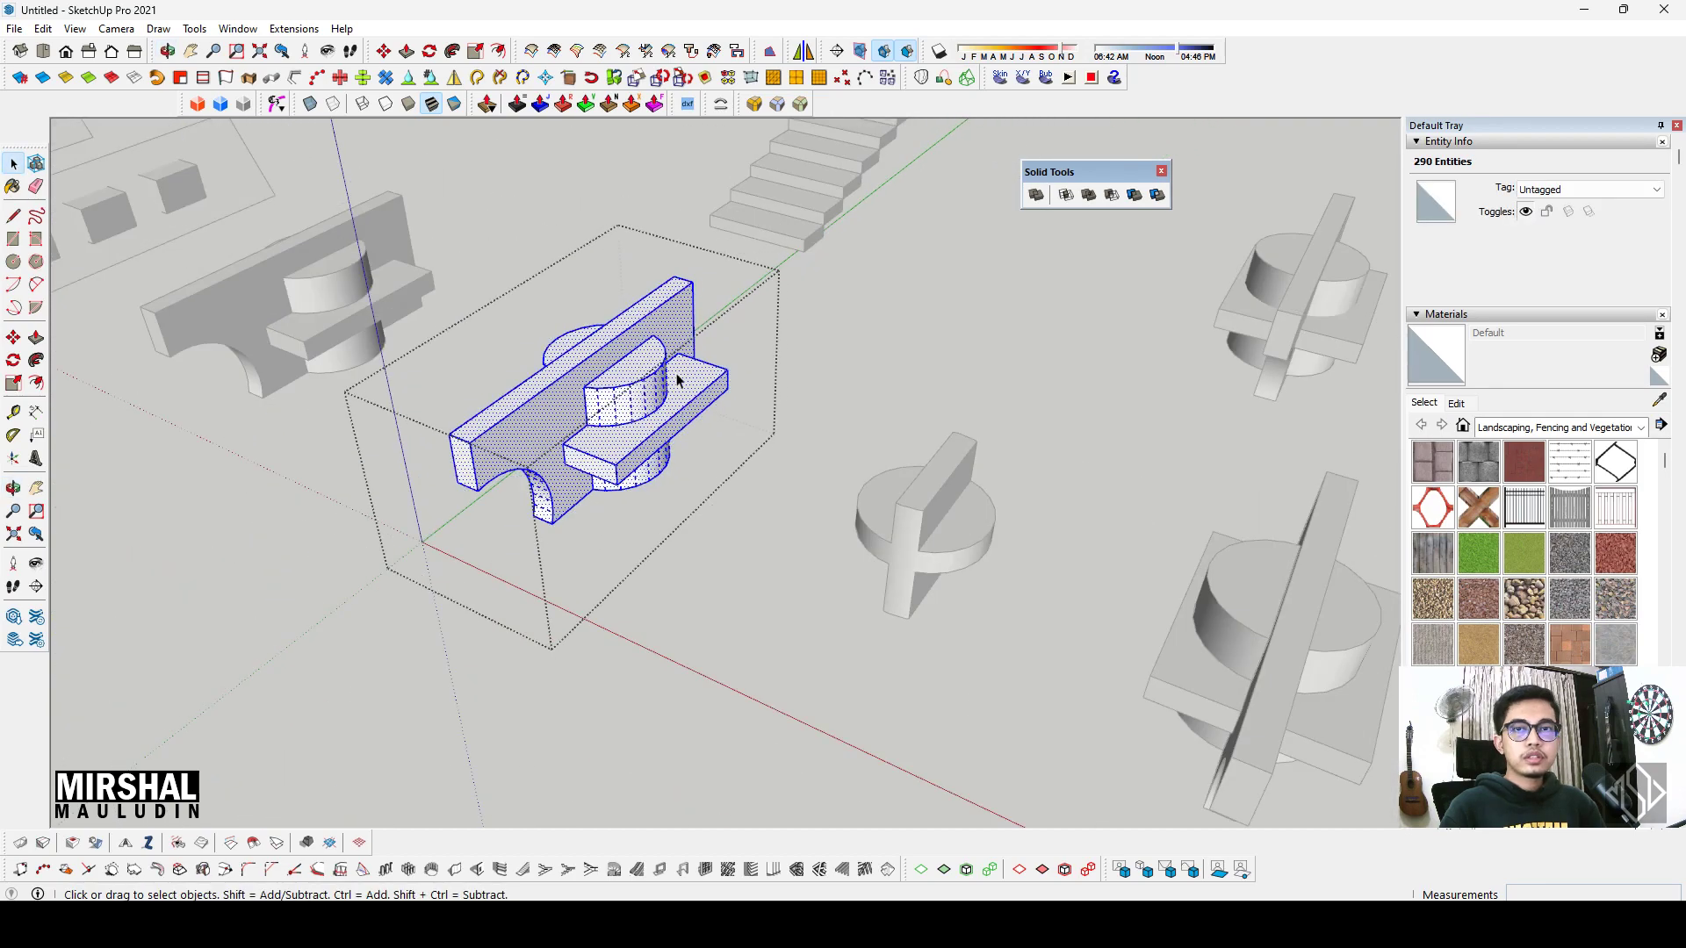
scroll(790, 456, "down", 2)
scroll(936, 539, "down", 1)
scroll(936, 539, "up", 3)
left_click(887, 526)
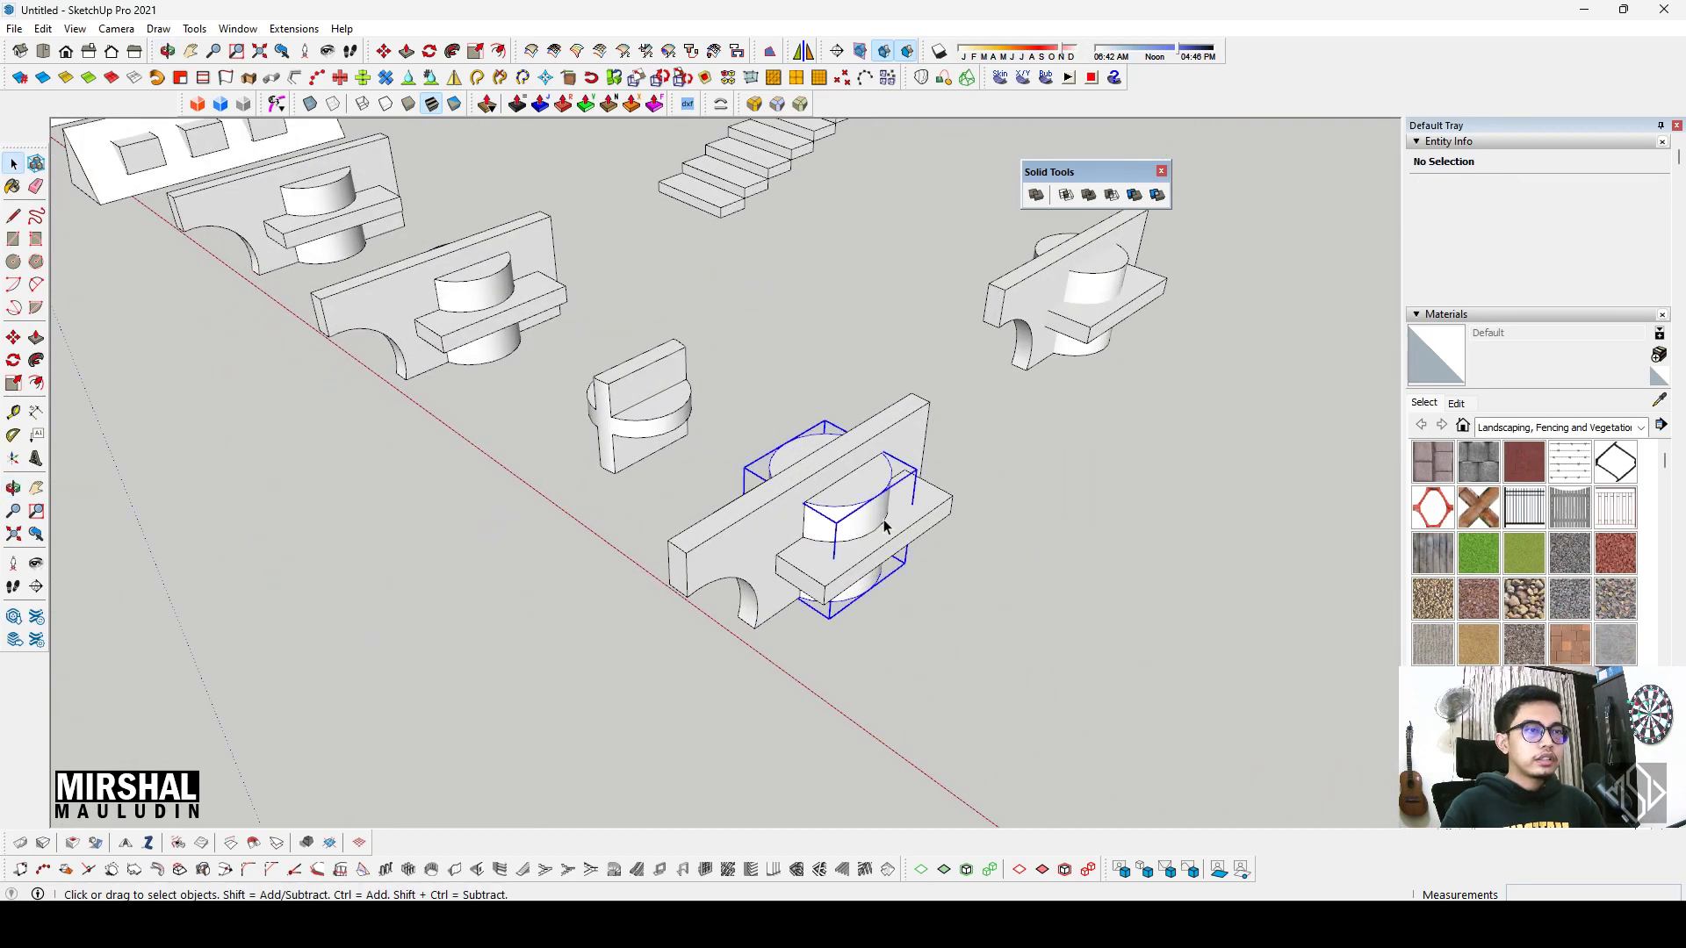
scroll(789, 530, "up", 1)
left_click(784, 542)
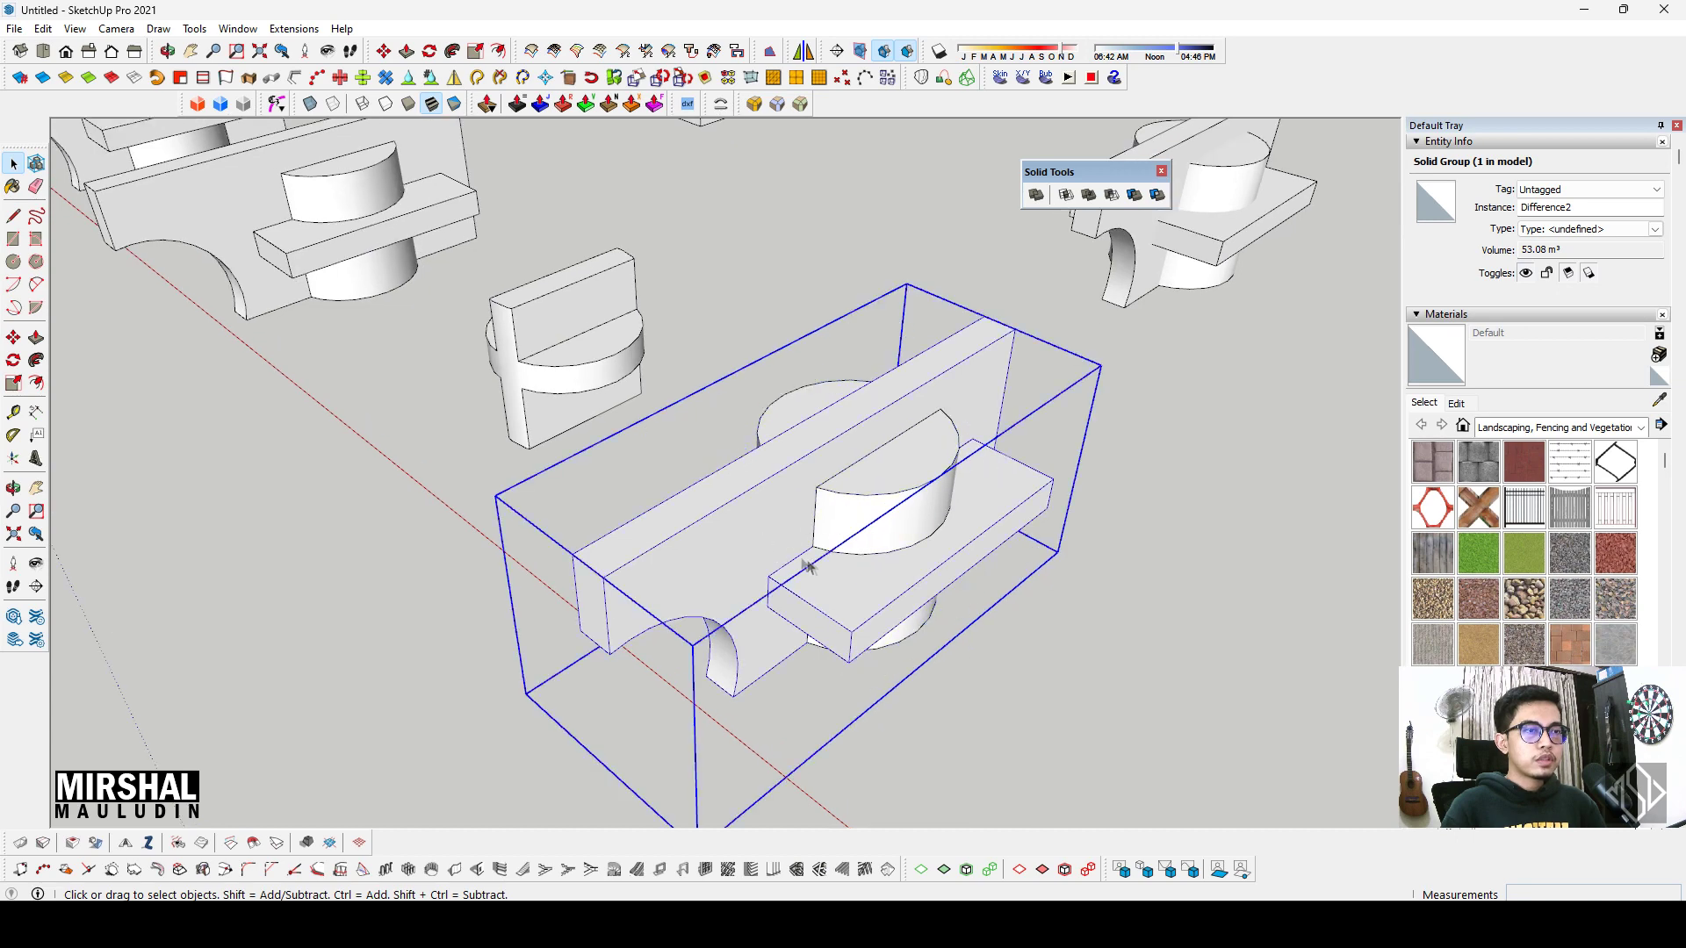
scroll(804, 557, "up", 2)
scroll(846, 427, "down", 2)
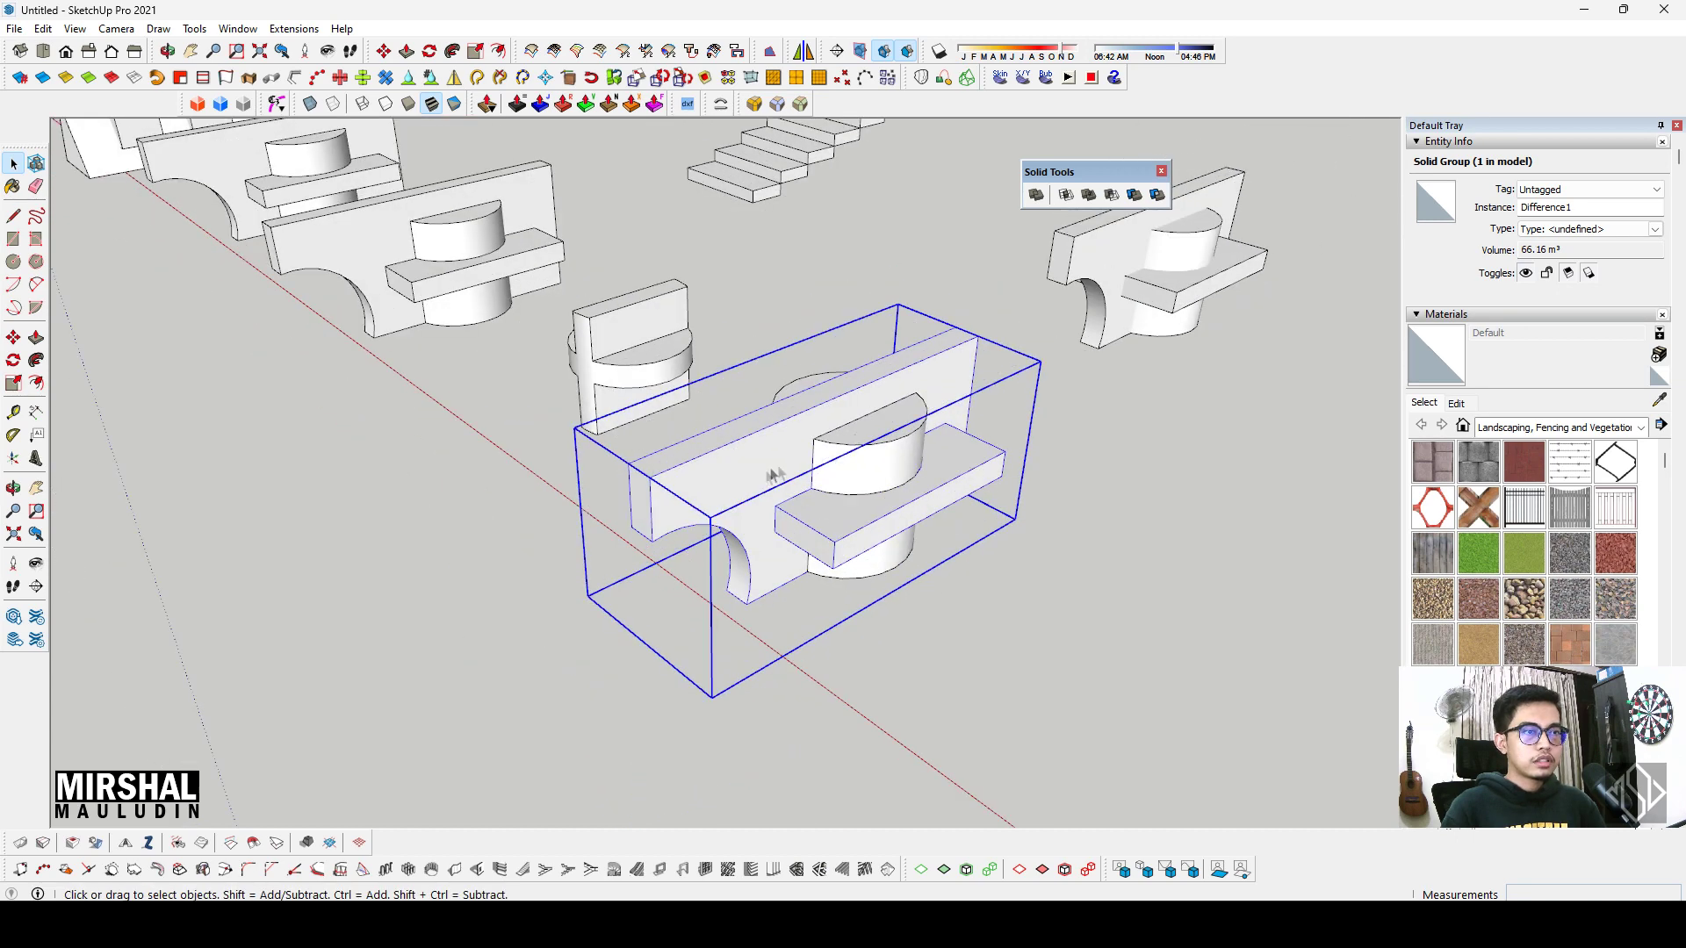
scroll(720, 470, "up", 2)
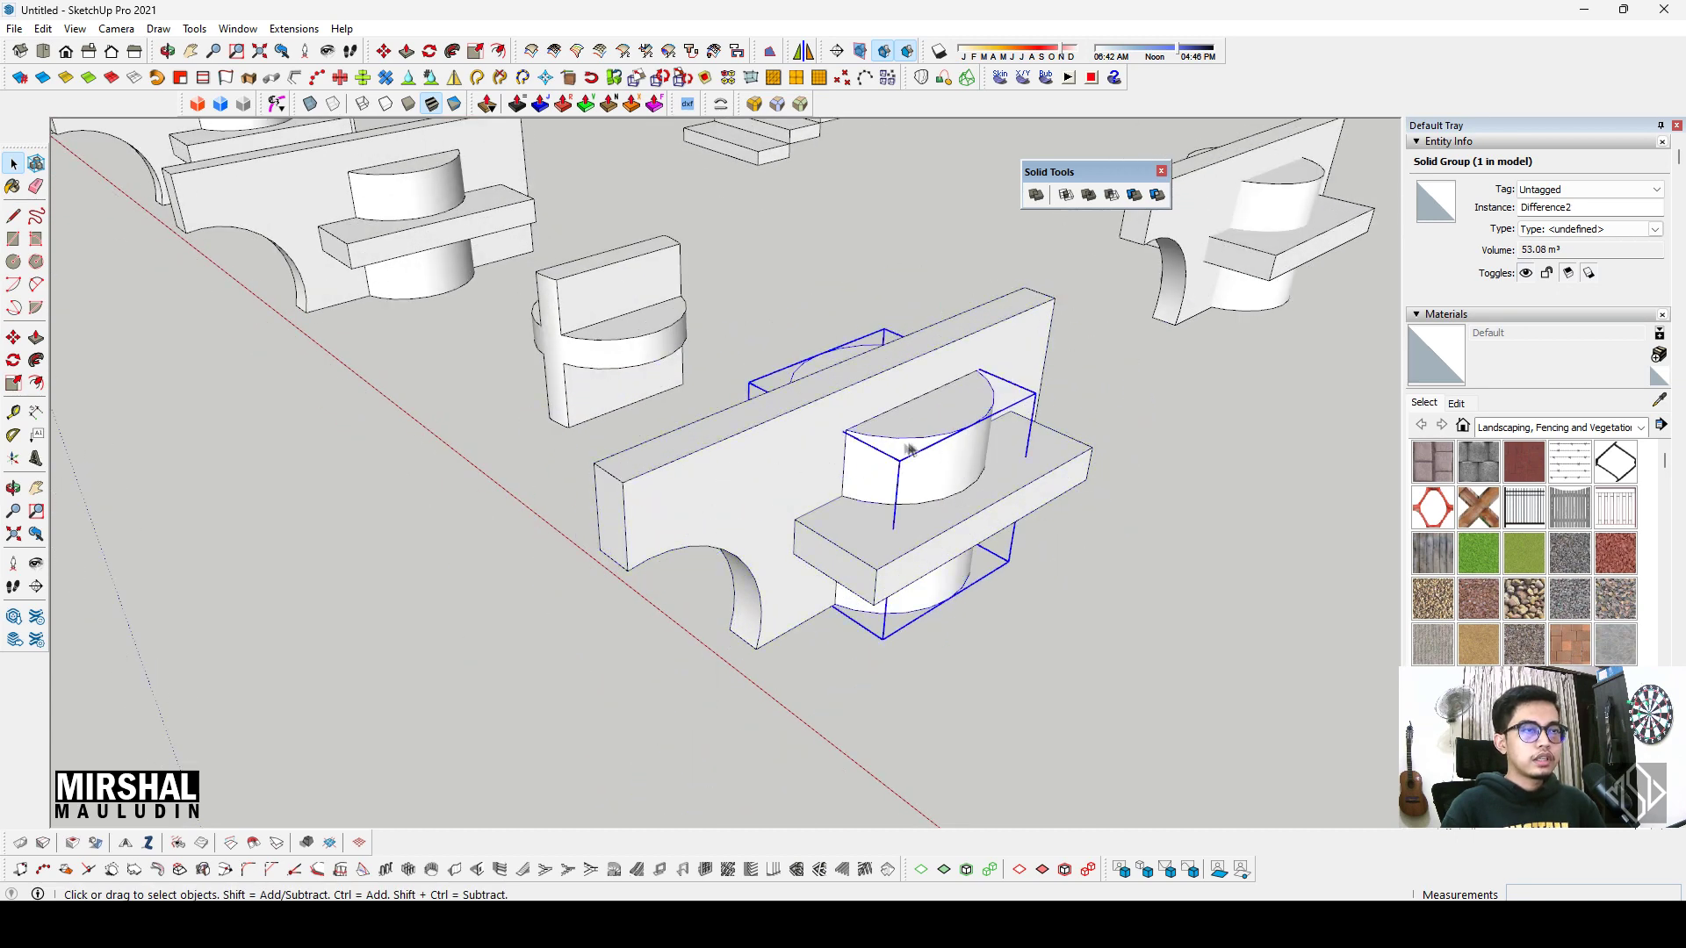
scroll(865, 437, "down", 1)
scroll(880, 483, "down", 1)
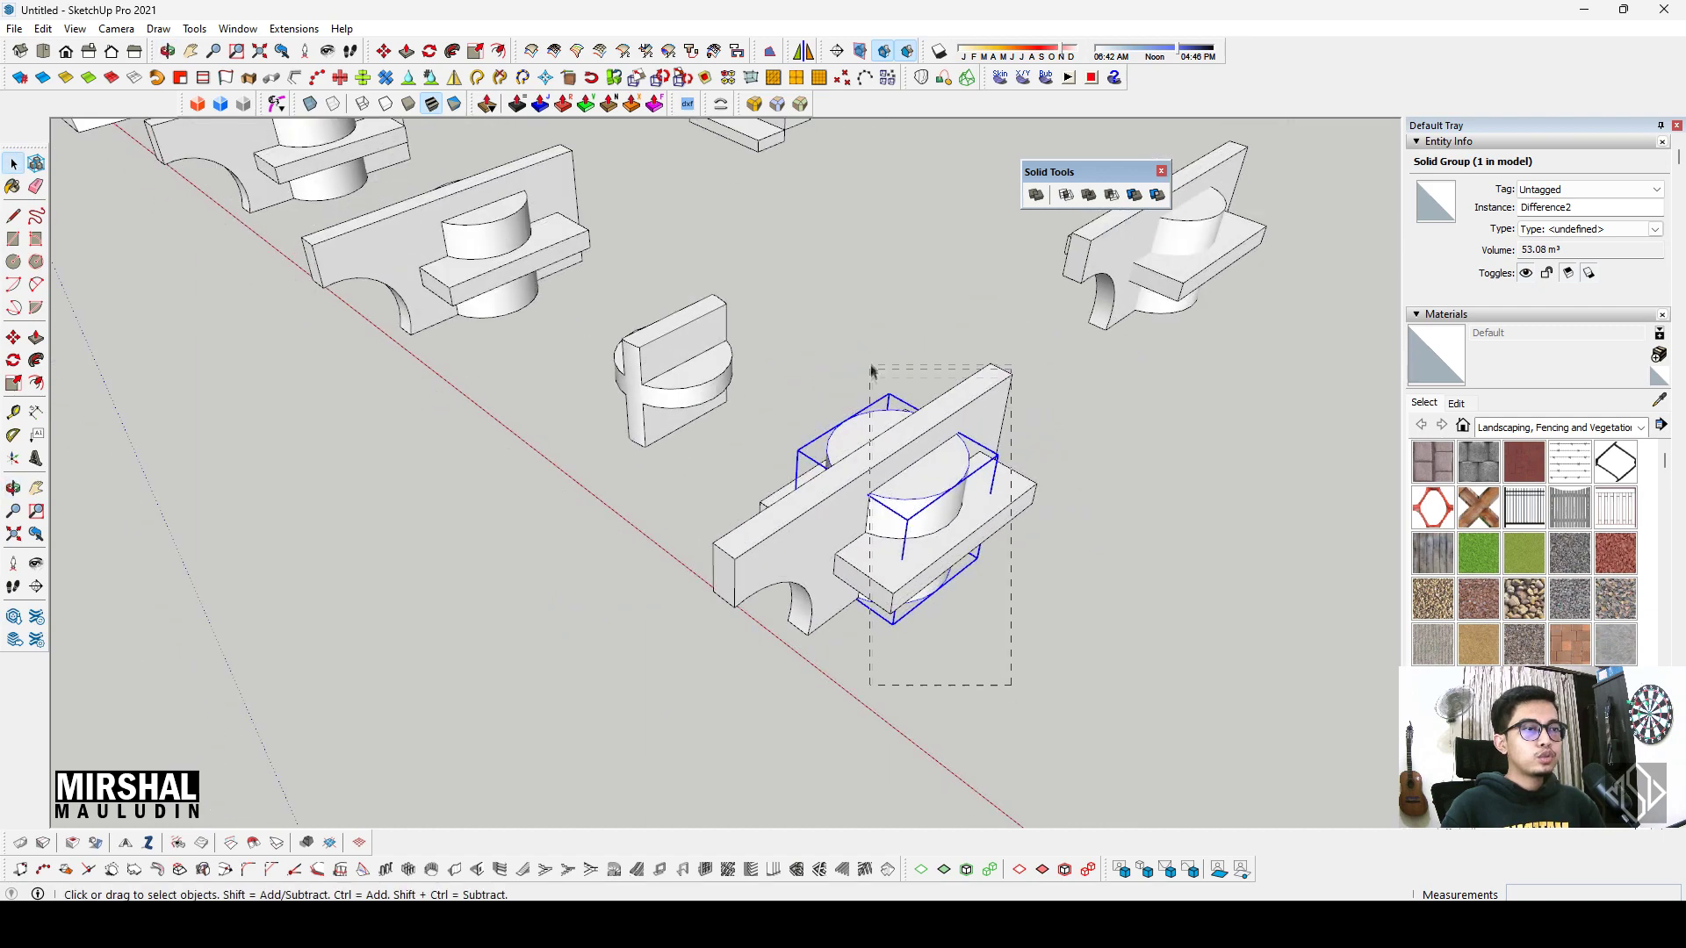
left_click_drag(872, 379, 869, 386)
scroll(773, 396, "up", 2)
scroll(779, 377, "up", 2)
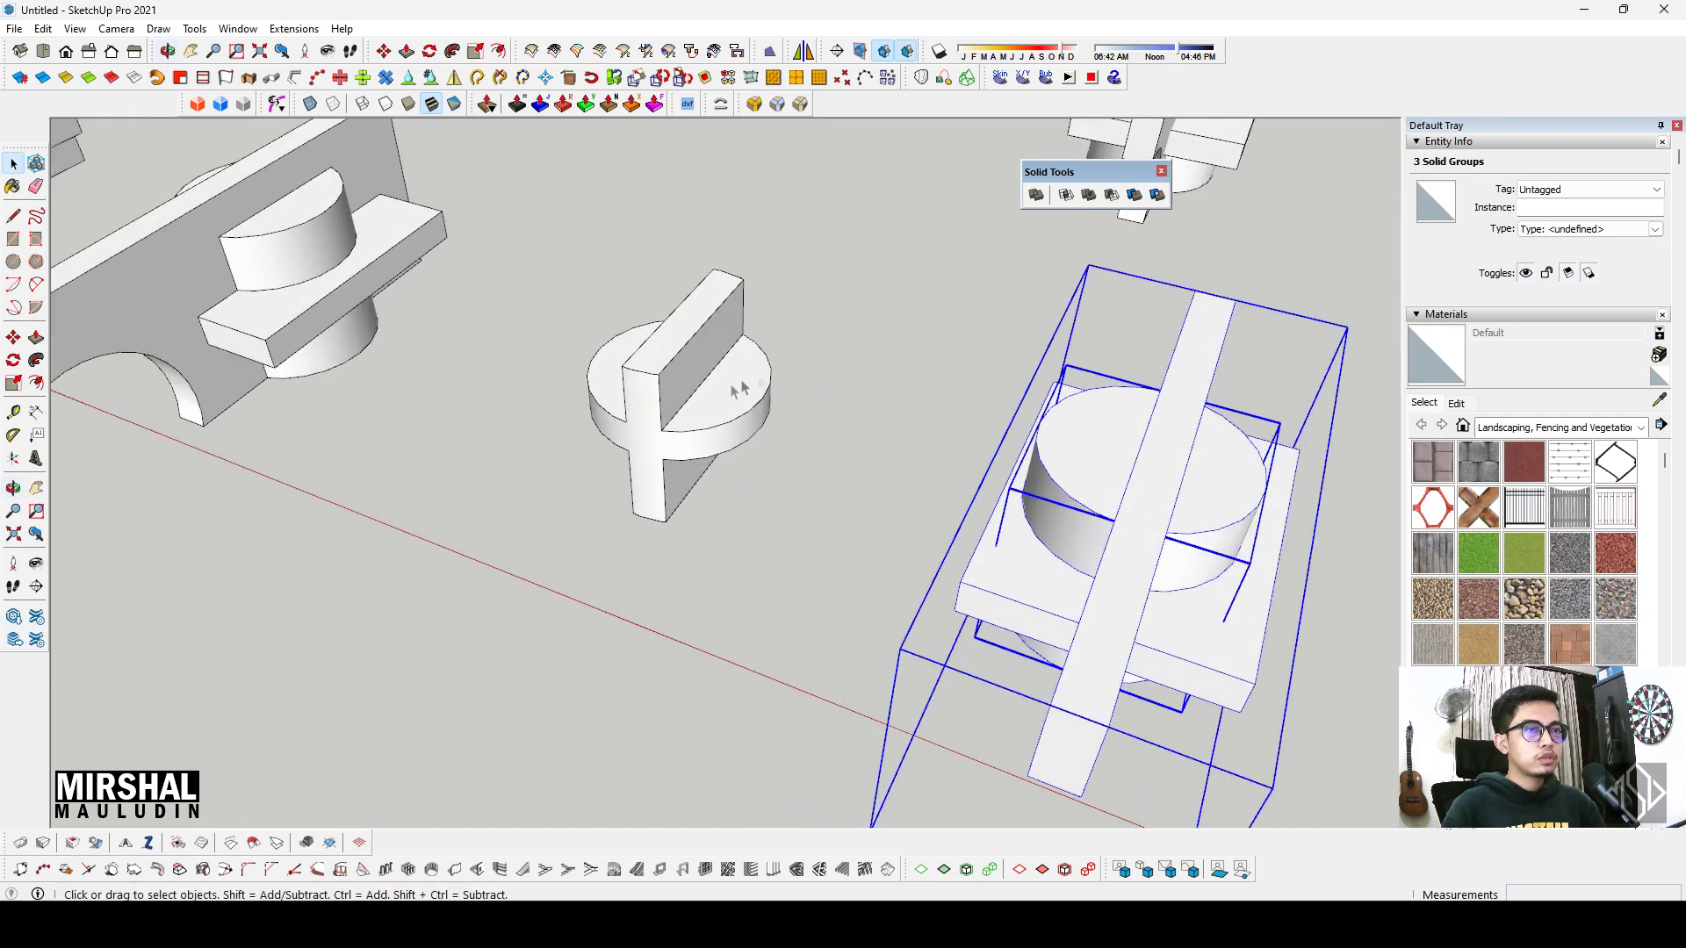
scroll(709, 397, "up", 1)
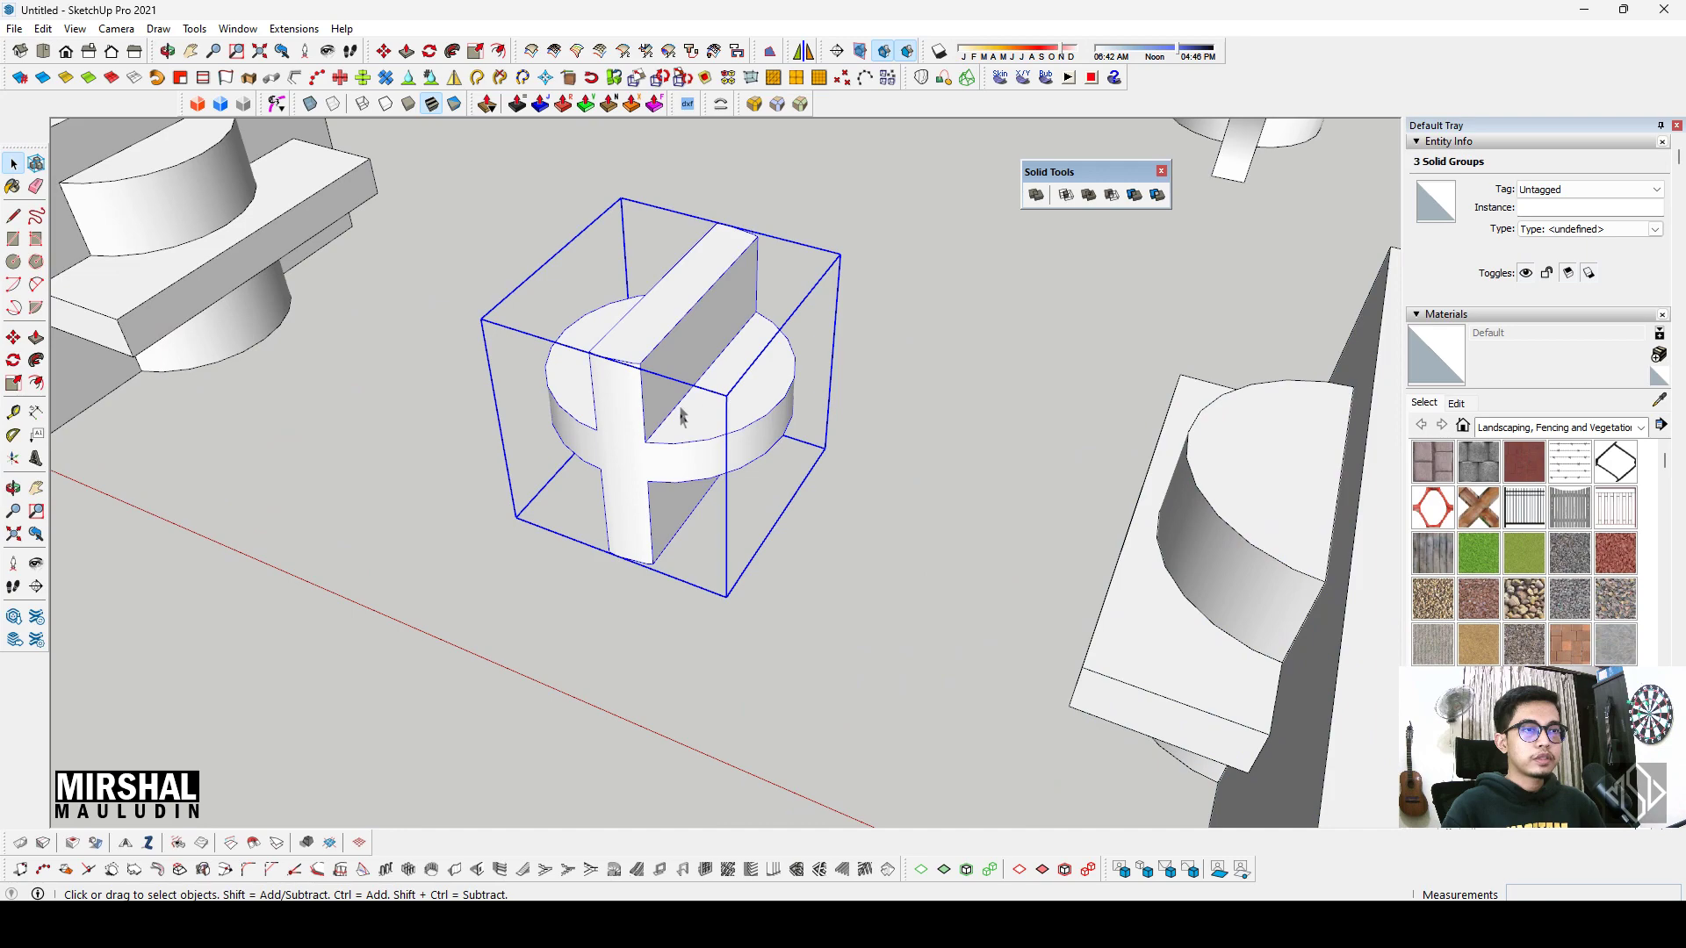
left_click(684, 409)
scroll(684, 409, "down", 3)
scroll(733, 505, "down", 1)
mouse_move(733, 505)
middle_mouse_down()
mouse_move(883, 479)
mouse_move(1024, 575)
middle_mouse_up()
key("m")
left_click(1024, 578)
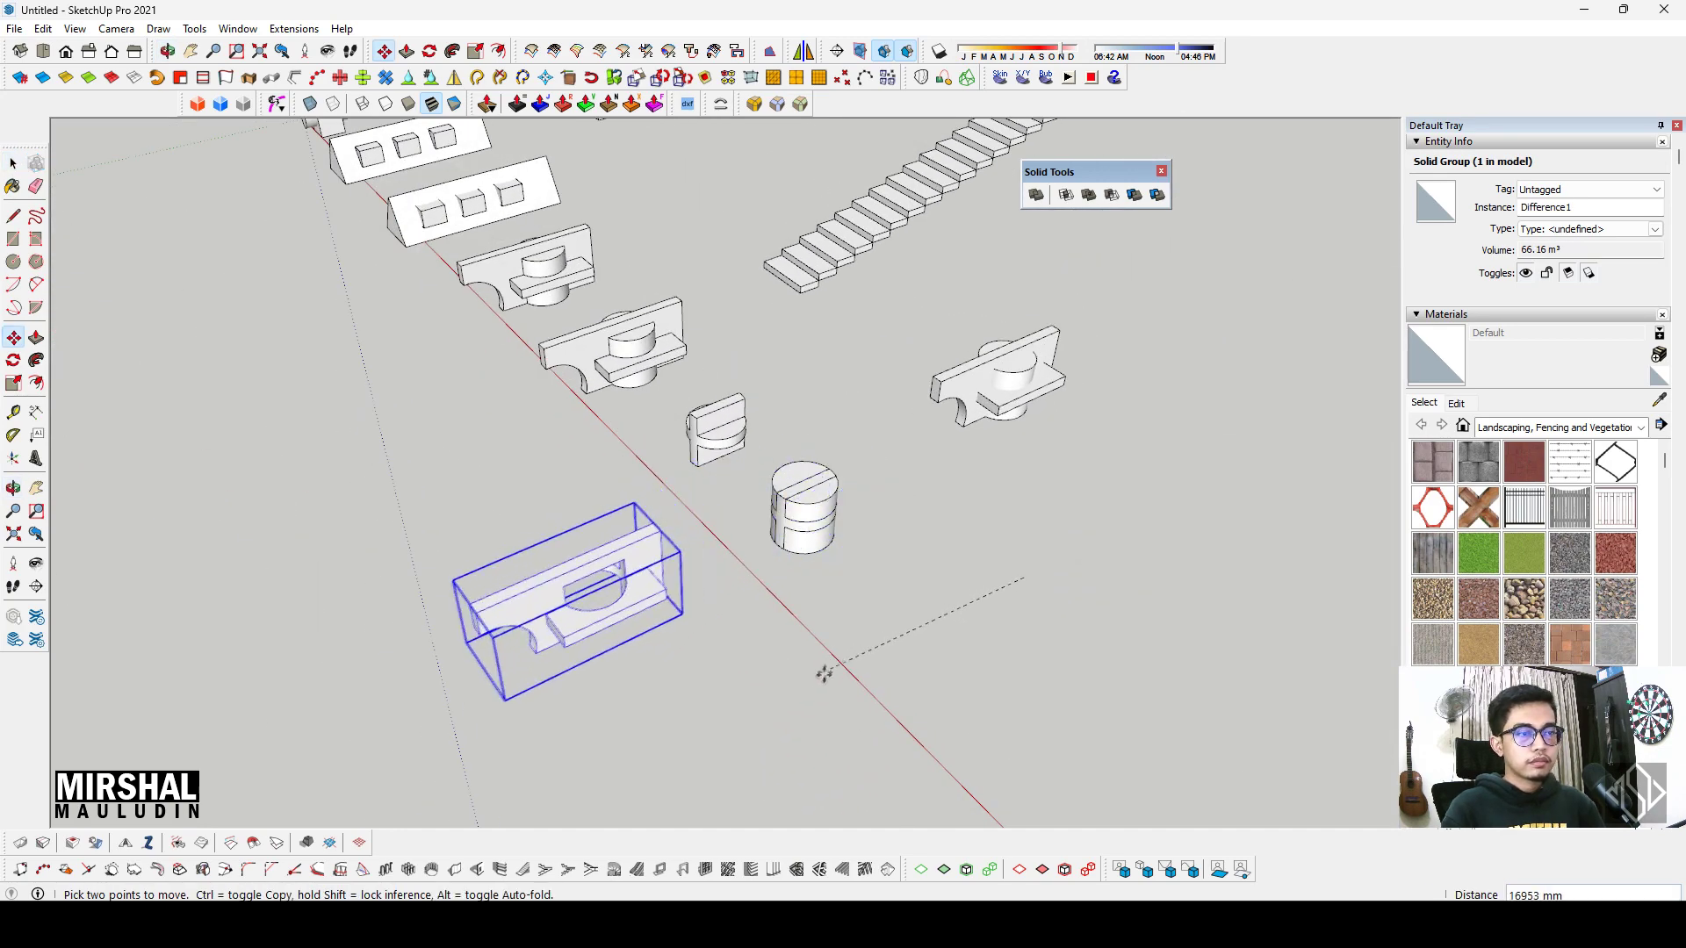
Step: Set the bracket and cut cylinder pieces apart, then select the Intersection piece
left_click(807, 531)
key("space")
scroll(812, 530, "up", 2)
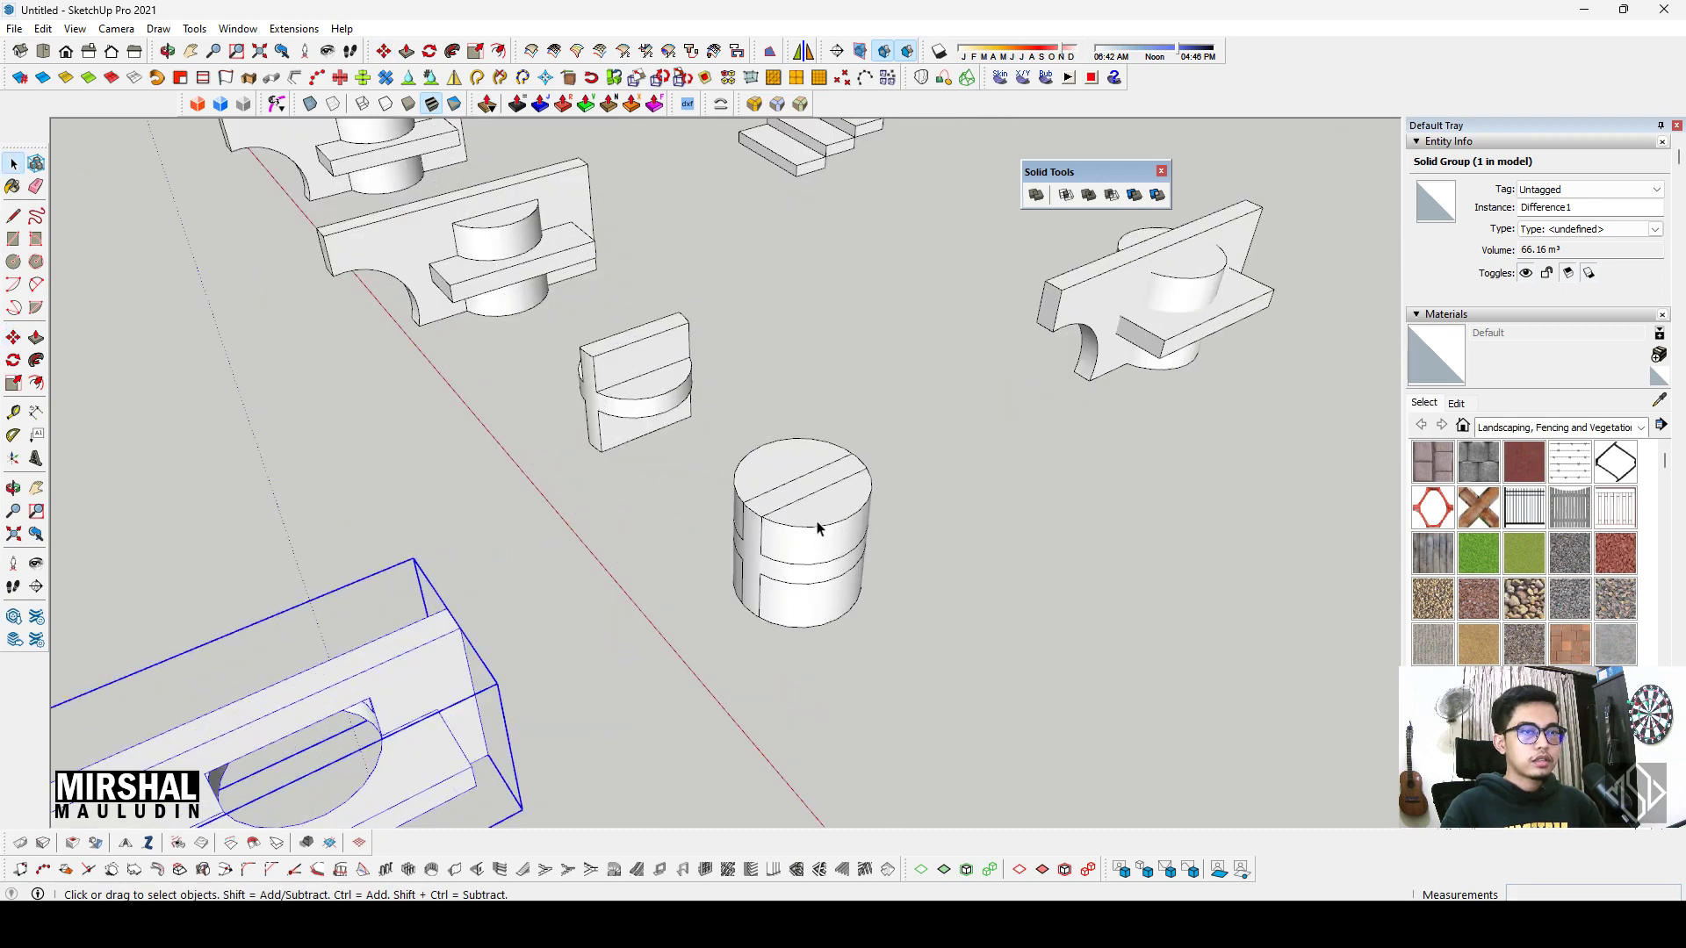
scroll(817, 536, "down", 2)
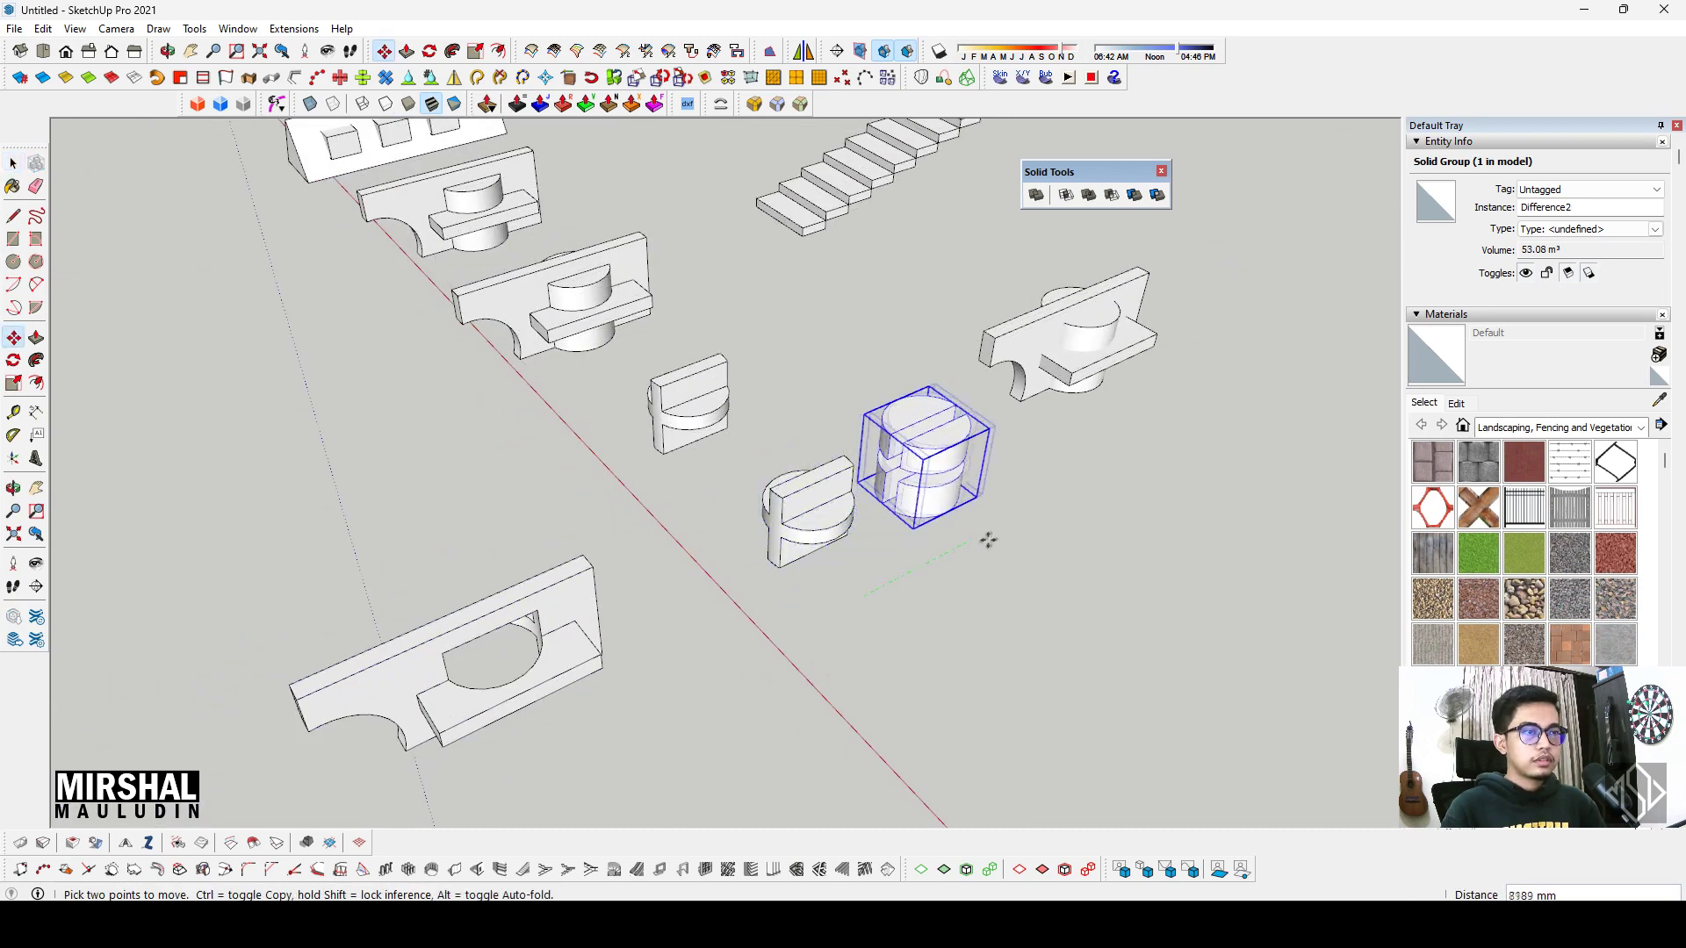
key("space")
scroll(878, 527, "up", 2)
left_click(833, 519)
scroll(832, 518, "up", 2)
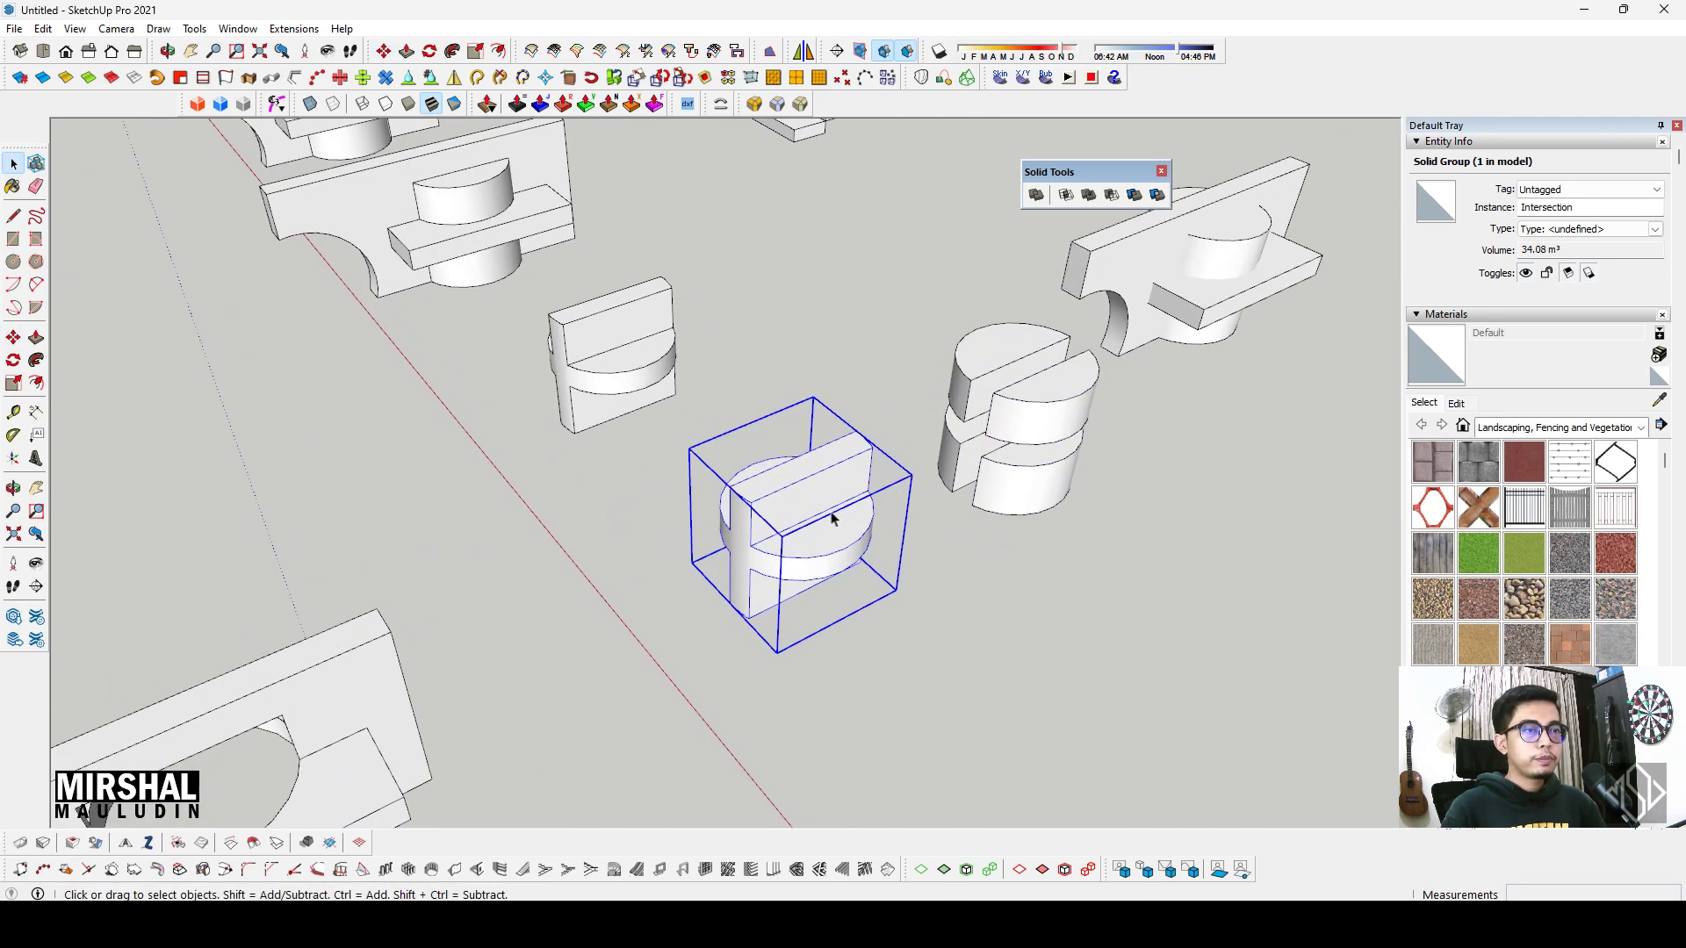
scroll(836, 516, "down", 3)
scroll(747, 492, "down", 2)
Step: Orbit around the separated pieces to inspect the Intersection piece
mouse_move(746, 491)
middle_mouse_down()
mouse_move(755, 369)
mouse_move(645, 444)
mouse_move(998, 356)
middle_mouse_up()
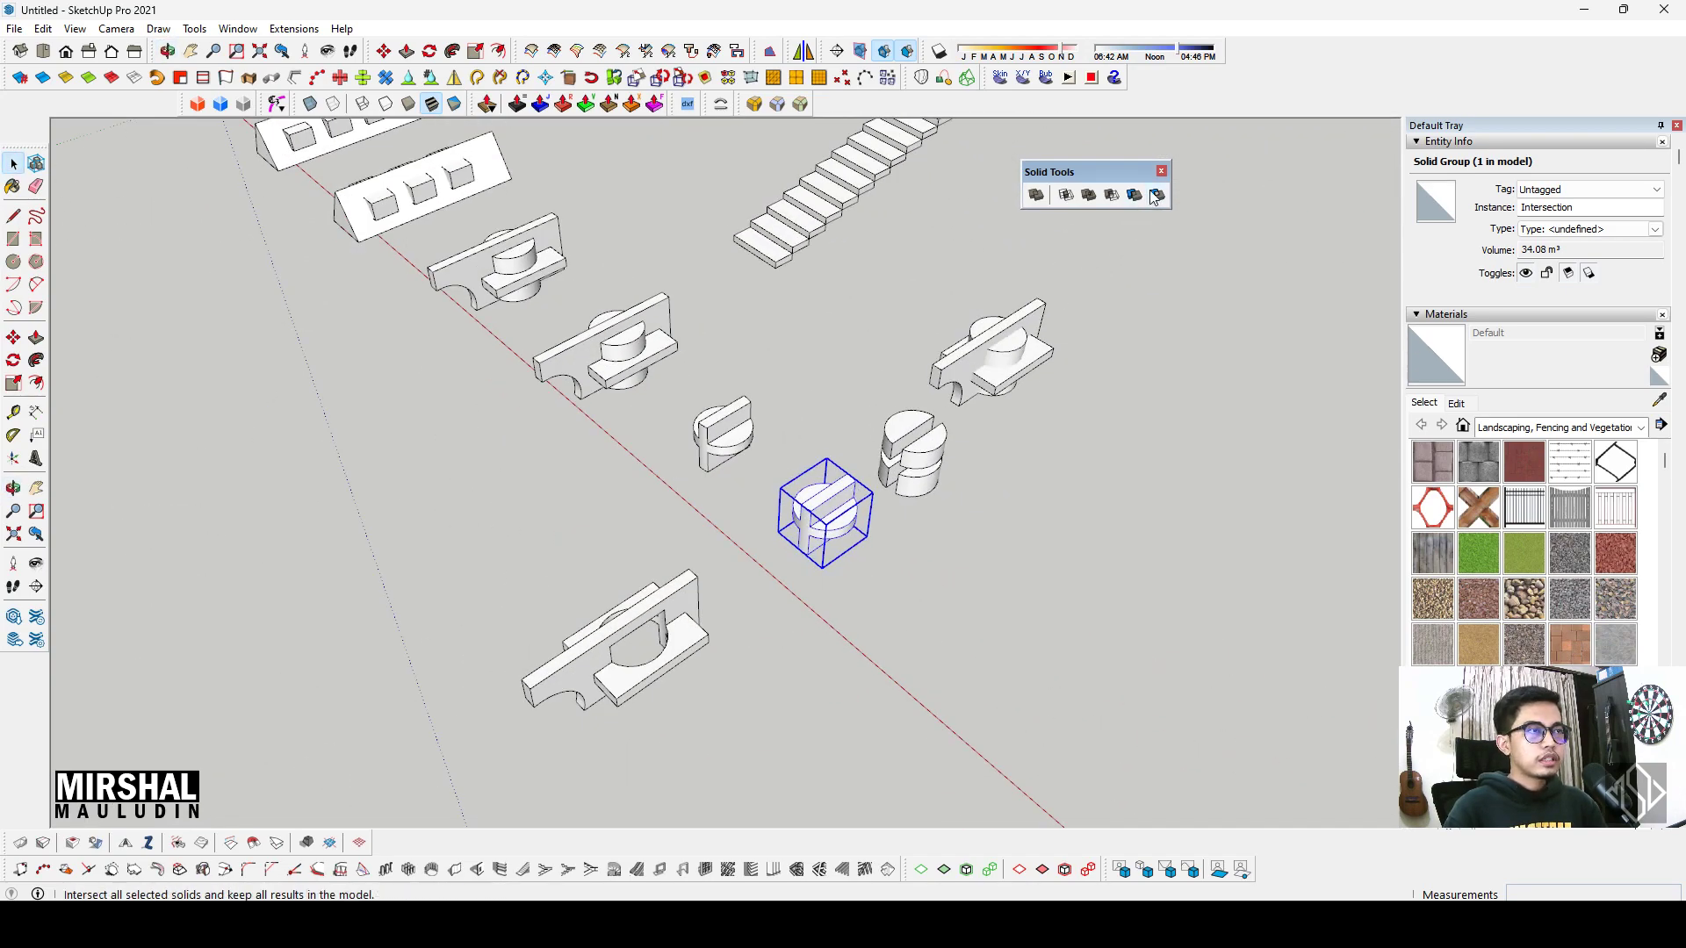
scroll(861, 465, "up", 1)
scroll(857, 461, "up", 2)
scroll(856, 459, "up", 2)
mouse_move(856, 459)
middle_mouse_down()
mouse_move(784, 414)
mouse_move(966, 492)
mouse_move(911, 444)
middle_mouse_up()
scroll(784, 415, "down", 3)
scroll(973, 497, "up", 2)
scroll(911, 444, "down", 2)
scroll(790, 352, "up", 2)
scroll(702, 268, "up", 3)
scroll(725, 335, "down", 2)
mouse_move(753, 365)
middle_mouse_down()
mouse_move(708, 388)
mouse_move(830, 551)
middle_mouse_up()
scroll(707, 388, "up", 2)
scroll(726, 402, "down", 2)
scroll(830, 550, "down", 3)
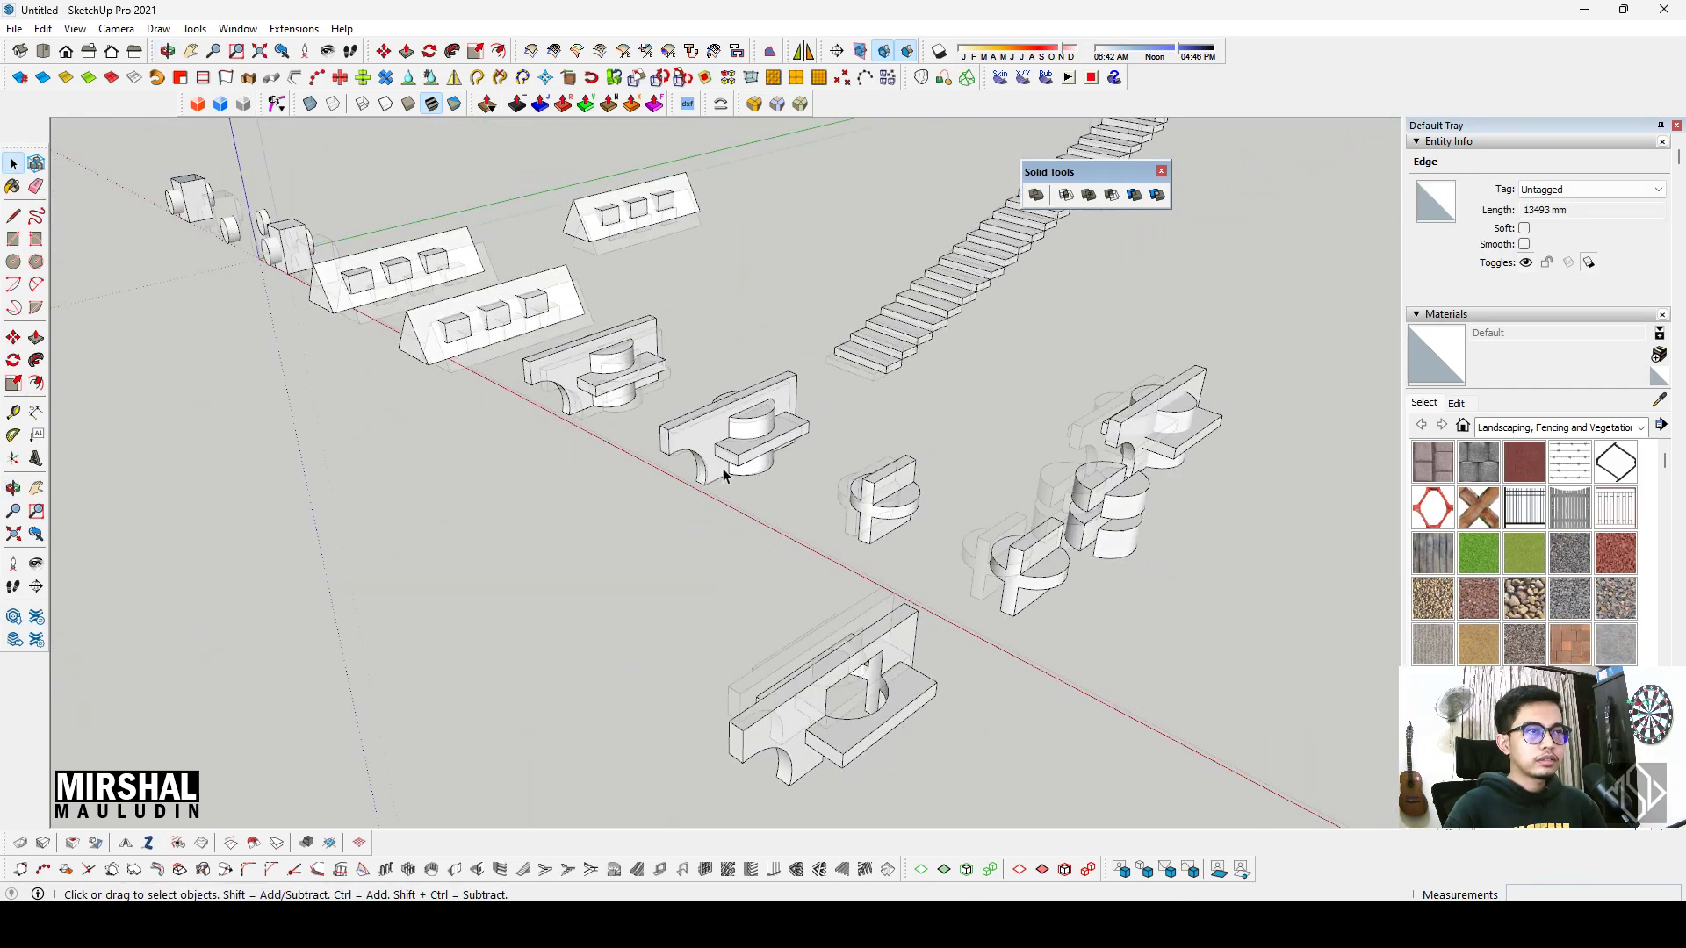
Step: Clear the selection and orbit over the whole model toward the long staircase
left_click(723, 469)
middle_click_drag(723, 468, 990, 430)
scroll(990, 430, "up", 3)
scroll(878, 457, "up", 2)
mouse_move(878, 456)
middle_mouse_down()
mouse_move(834, 352)
mouse_move(693, 519)
mouse_move(1187, 193)
middle_mouse_up()
scroll(693, 519, "up", 3)
scroll(953, 395, "down", 3)
mouse_move(462, 671)
middle_mouse_down()
mouse_move(769, 432)
mouse_move(495, 650)
mouse_move(686, 498)
mouse_move(647, 483)
mouse_move(615, 334)
middle_mouse_up()
scroll(615, 334, "down", 2)
scroll(613, 323, "up", 5)
scroll(614, 324, "down", 2)
scroll(632, 342, "down", 2)
scroll(828, 617, "down", 1)
scroll(828, 617, "down", 2)
scroll(555, 457, "down", 2)
mouse_move(555, 457)
middle_mouse_down()
mouse_move(952, 545)
mouse_move(896, 439)
middle_mouse_up()
middle_click_drag(969, 313, 827, 519)
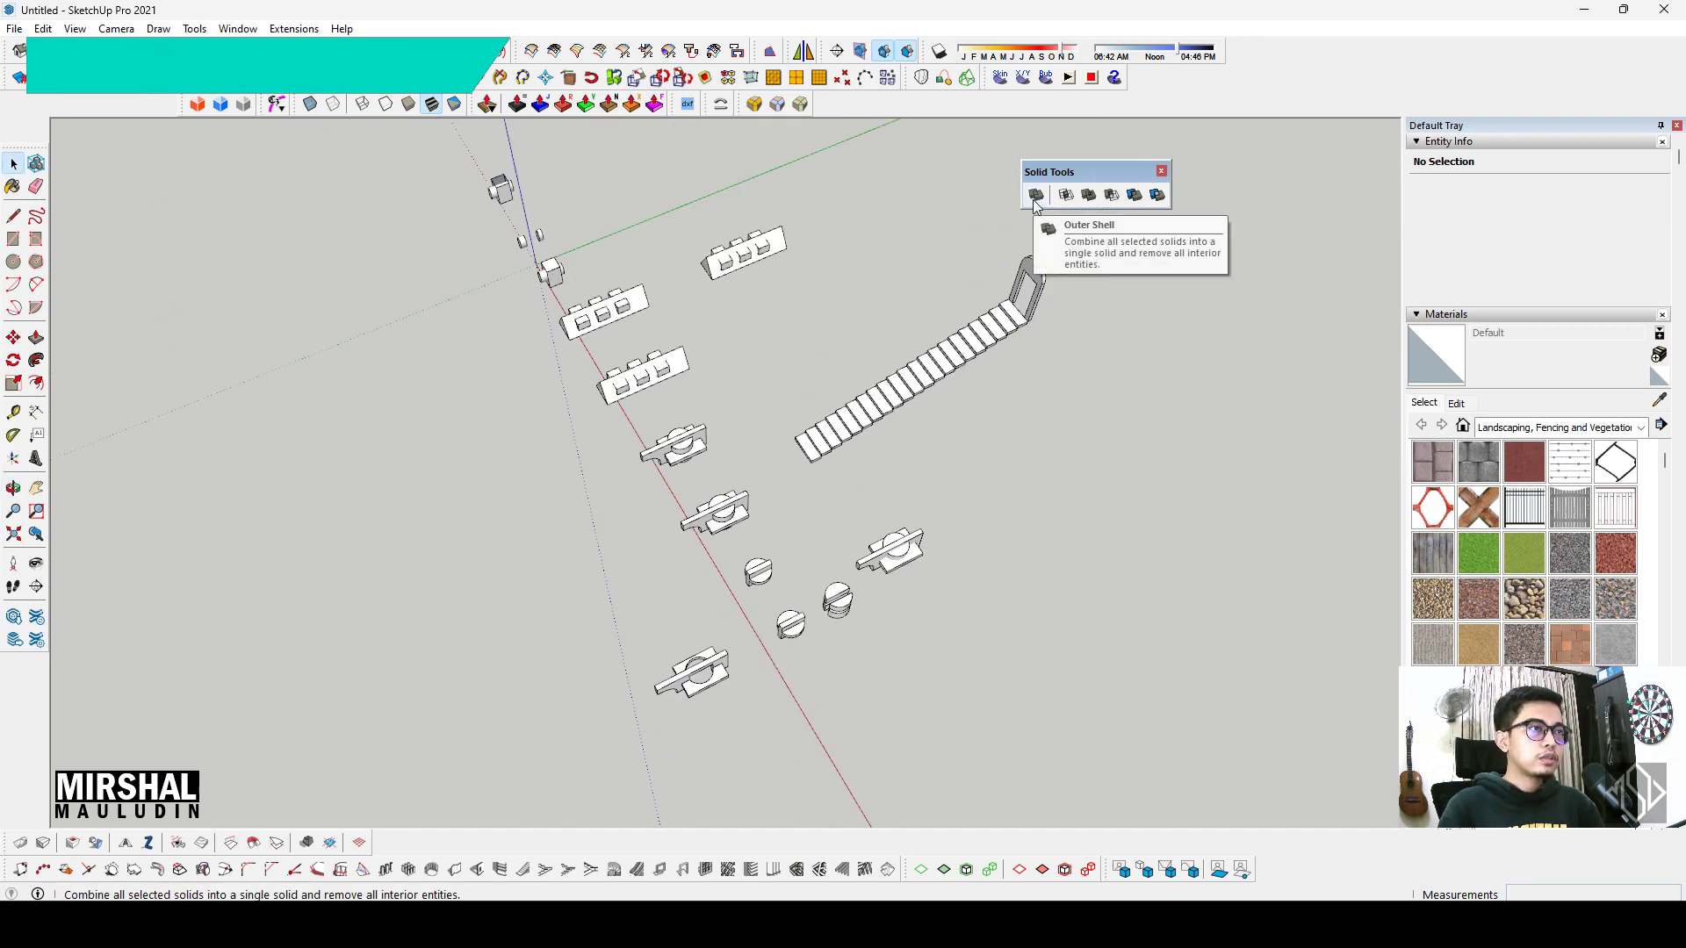
Step: Click one stair step, then window-select the rest so all 11 step solid groups are selected
scroll(966, 377, "up", 2)
scroll(942, 362, "up", 2)
scroll(943, 362, "down", 2)
left_click(943, 362)
middle_click_drag(942, 362, 935, 427)
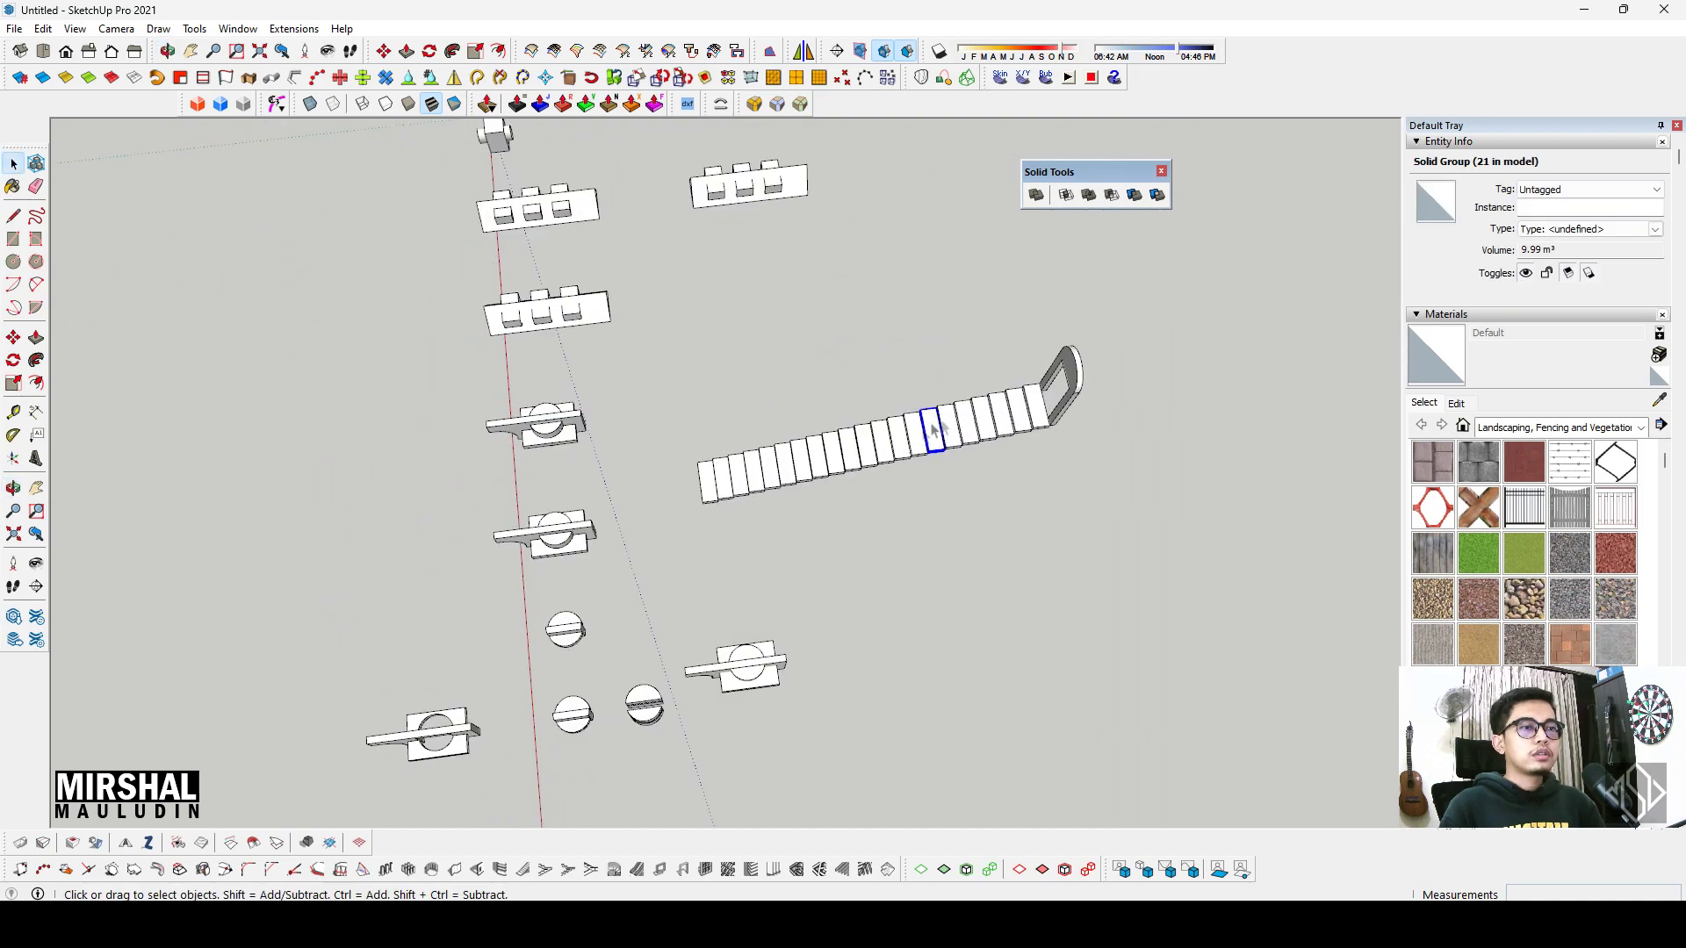
scroll(935, 428, "up", 3)
mouse_move(545, 571)
middle_mouse_down()
mouse_move(576, 332)
mouse_move(563, 566)
middle_mouse_up()
scroll(501, 604, "up", 2)
scroll(429, 564, "up", 3)
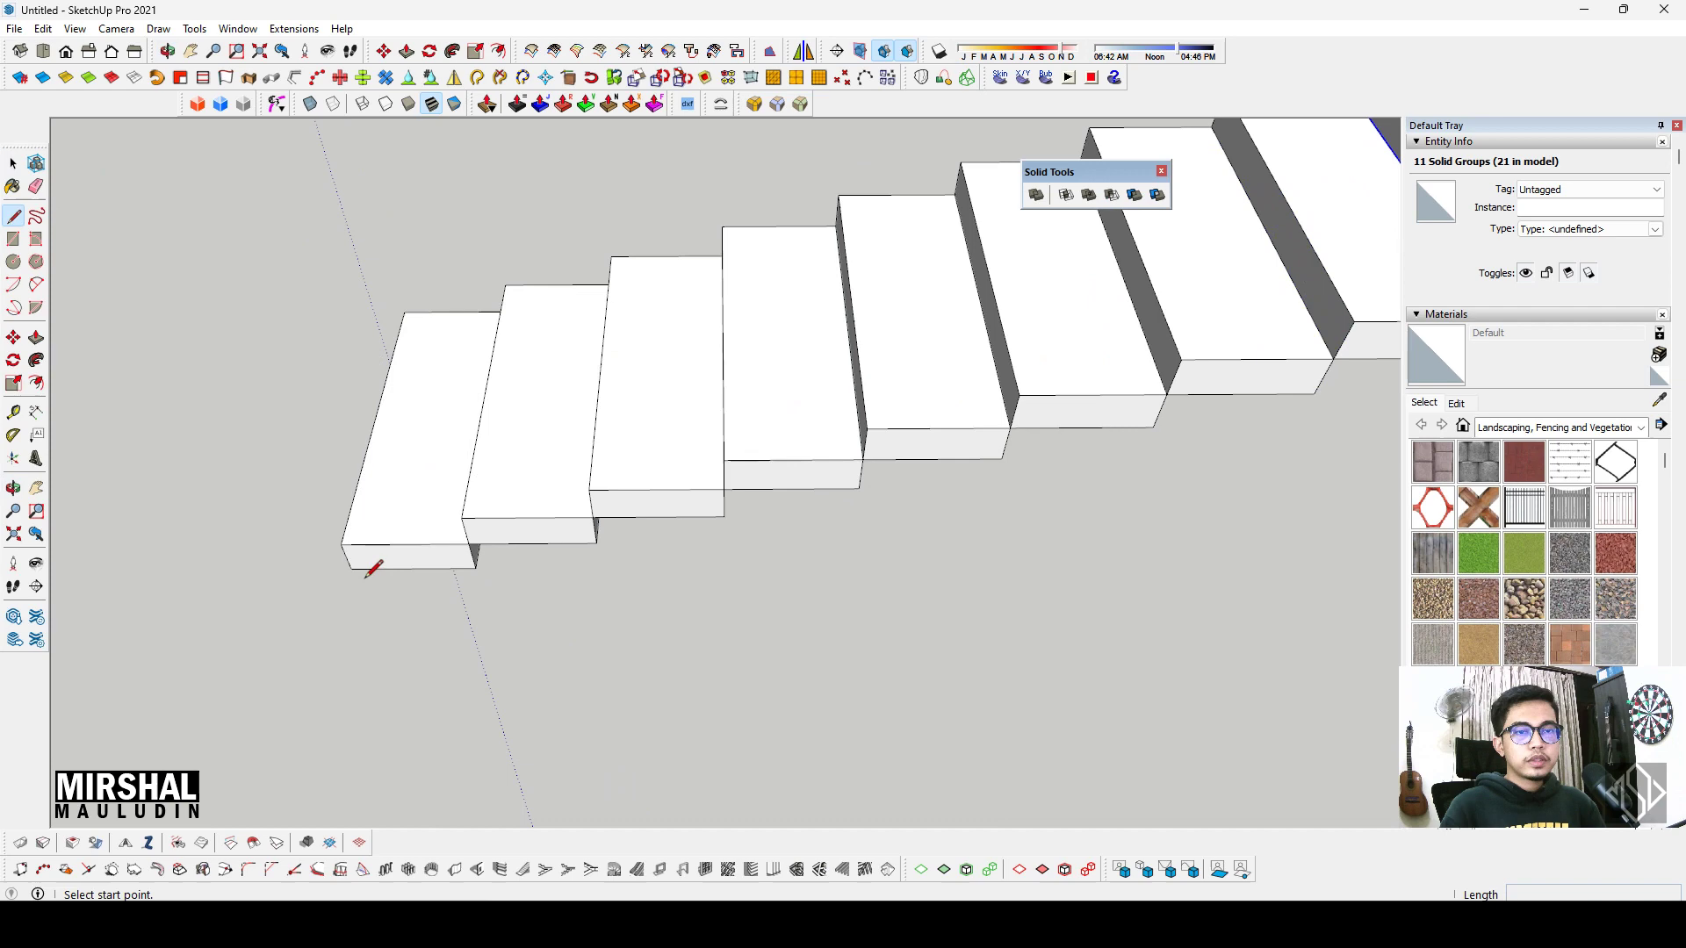
Step: Draw a triangular face beneath the staircase with Line and make it a group
left_click(352, 568)
scroll(353, 570, "down", 2)
scroll(351, 583, "down", 2)
scroll(836, 606, "down", 2)
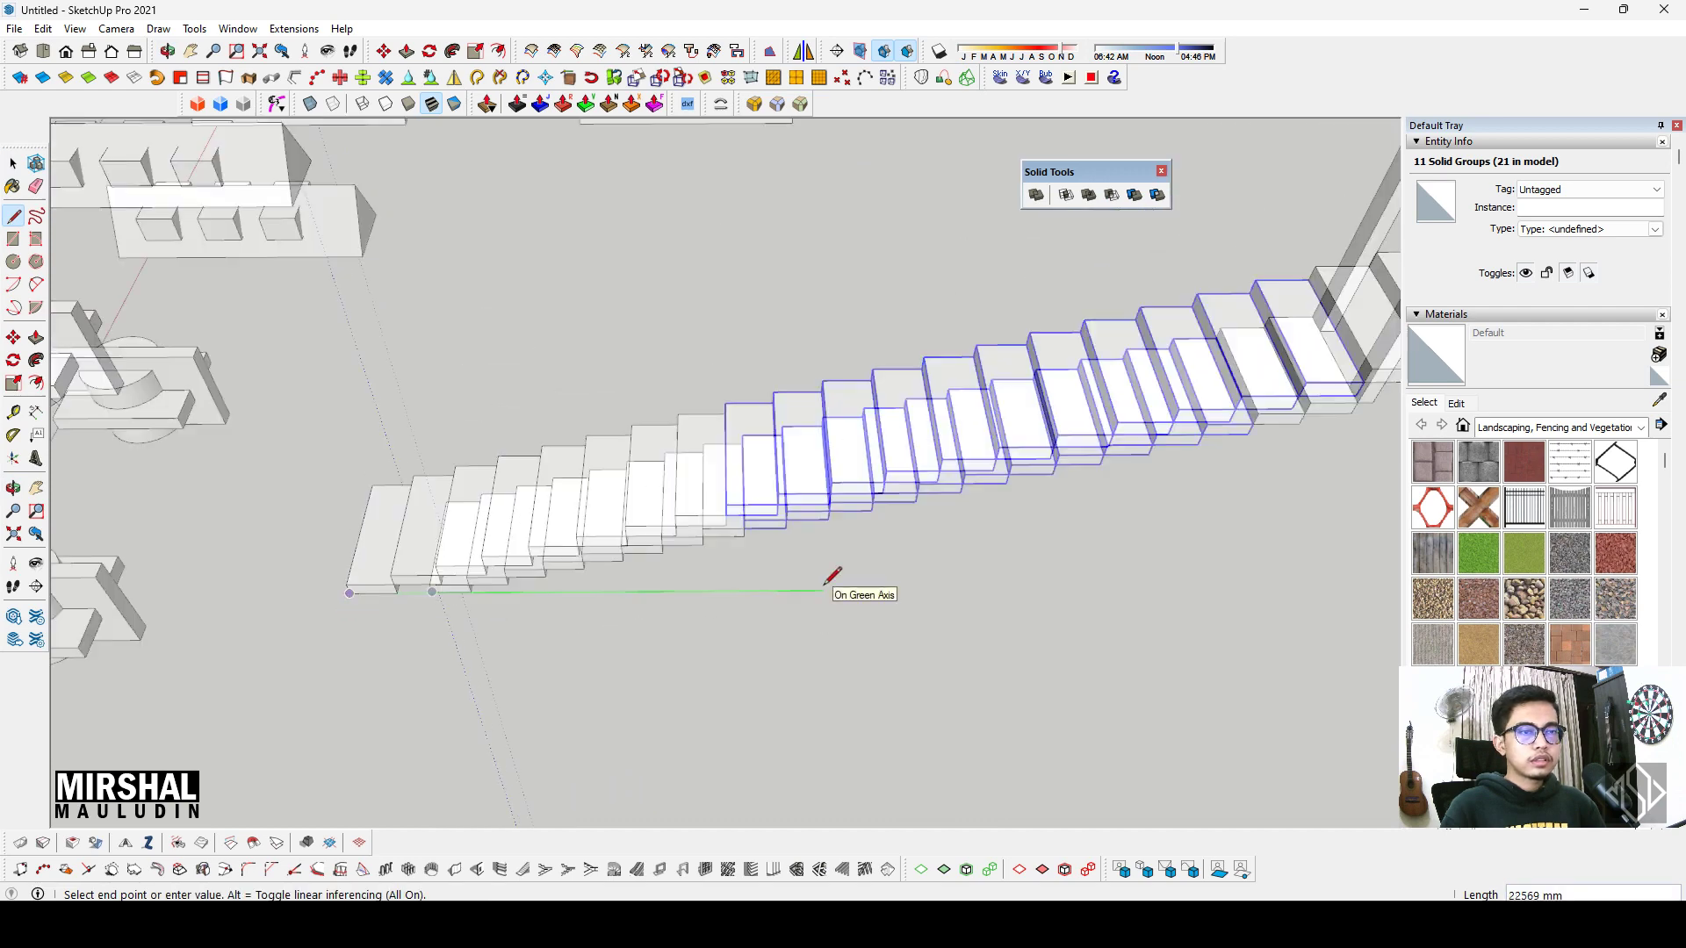
scroll(1054, 545, "down", 2)
scroll(1091, 518, "up", 2)
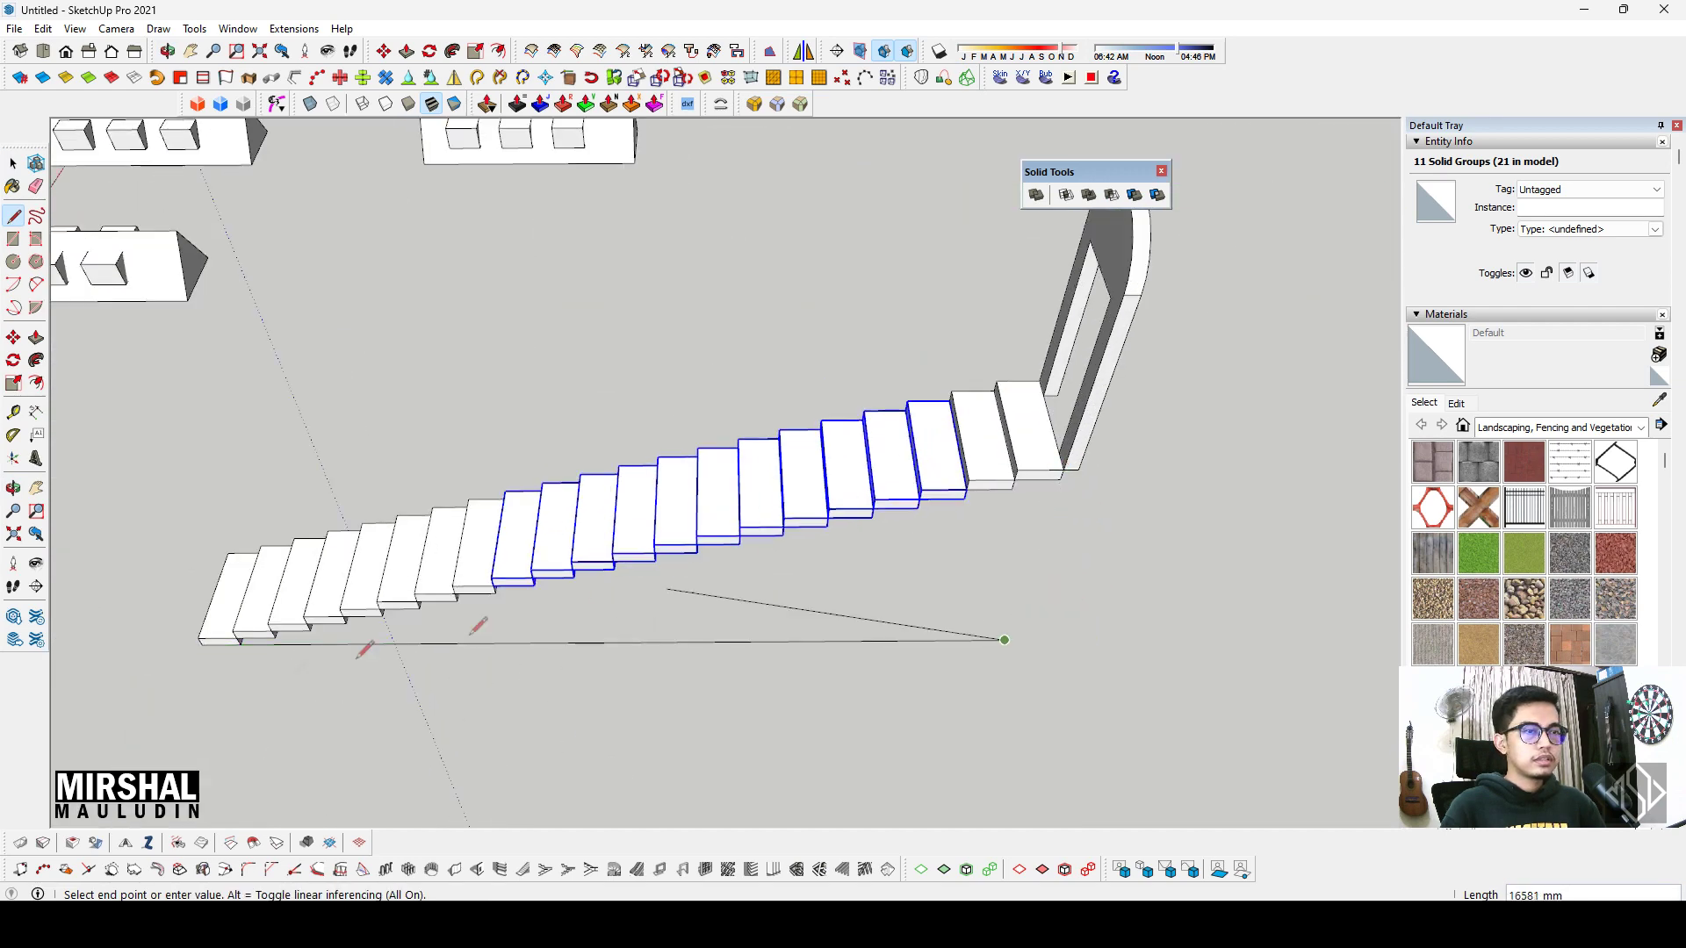
middle_click_drag(1005, 640, 1076, 616)
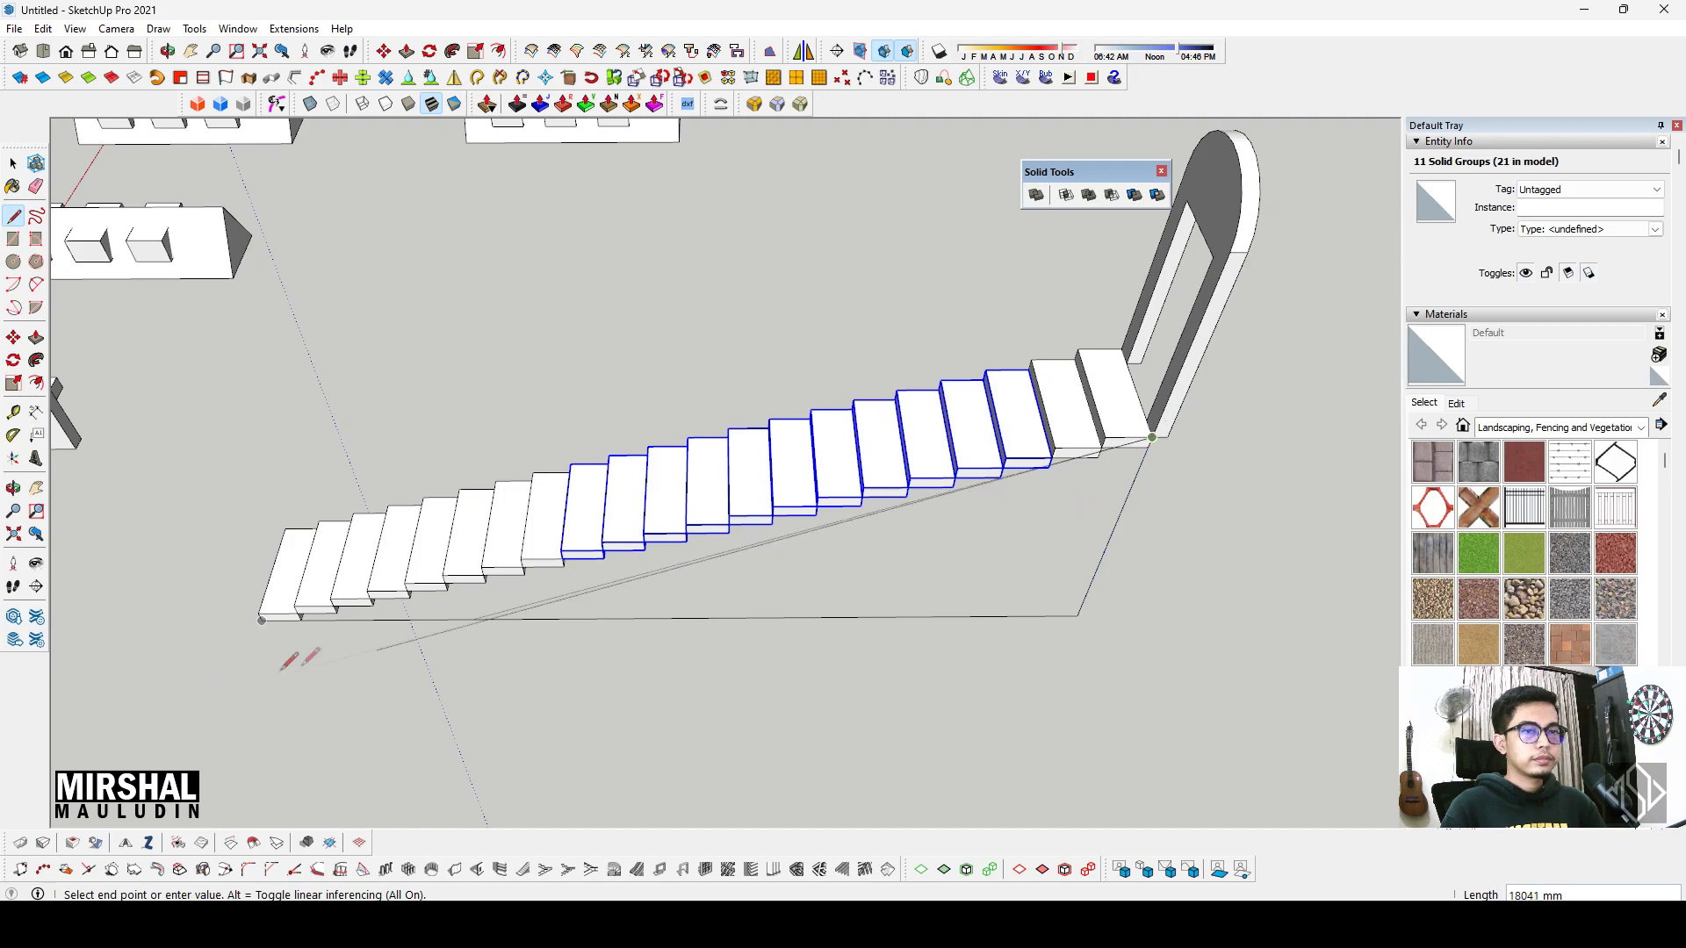
middle_click_drag(481, 620, 733, 343)
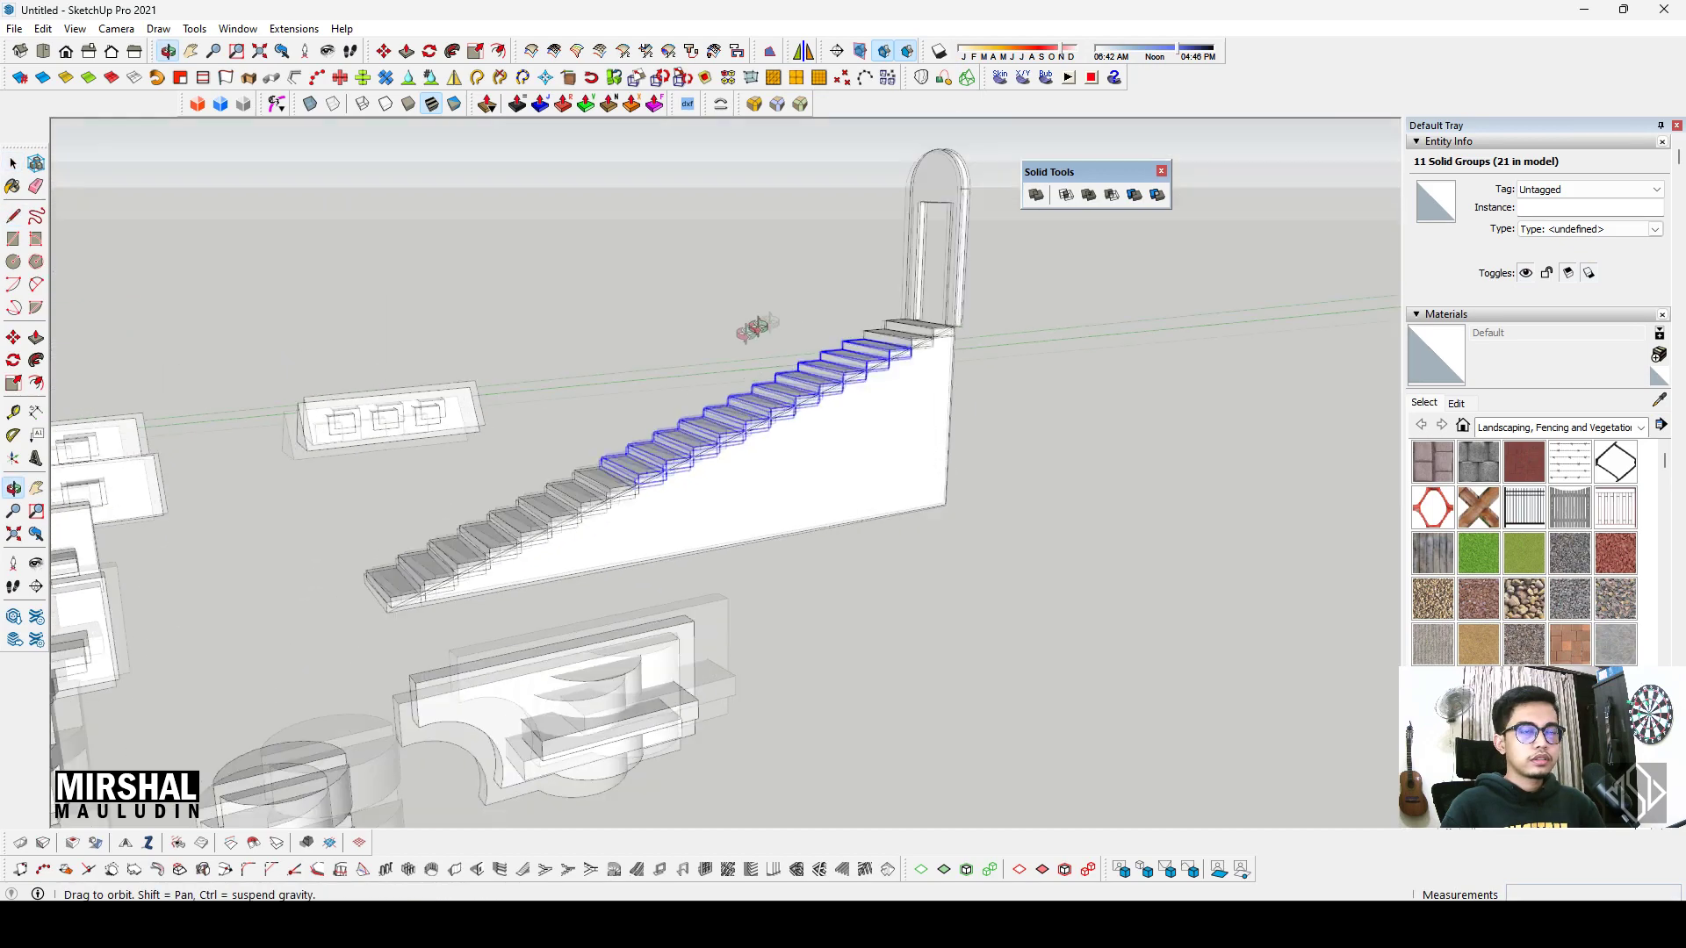
scroll(955, 428, "up", 2)
scroll(955, 428, "up", 2)
right_click(957, 432)
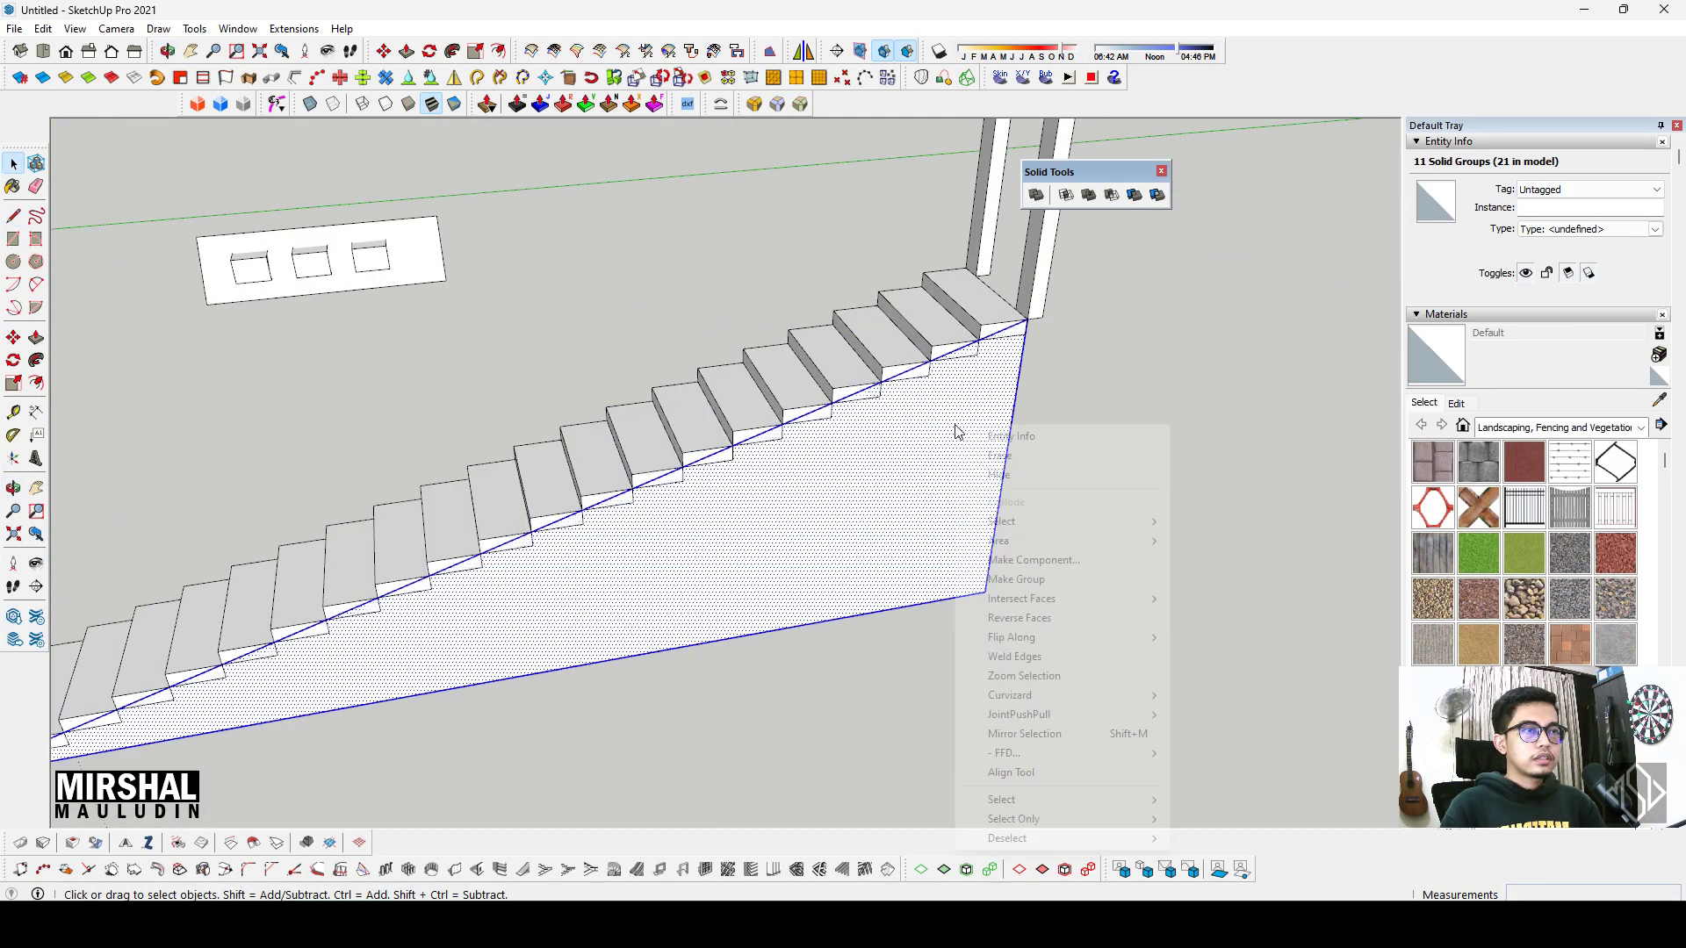
left_click(1016, 579)
mouse_move(1016, 578)
middle_mouse_down()
mouse_move(667, 577)
mouse_move(867, 599)
mouse_move(693, 397)
middle_mouse_up()
Step: Push/Pull the triangular face into a thick solid side wall under the stair
key("p")
left_click(869, 572)
left_click(699, 395)
scroll(699, 395, "down", 5)
key("space")
mouse_move(509, 602)
middle_mouse_down()
mouse_move(997, 651)
mouse_move(1212, 391)
middle_mouse_up()
scroll(999, 378, "up", 5)
middle_click_drag(999, 378, 966, 498)
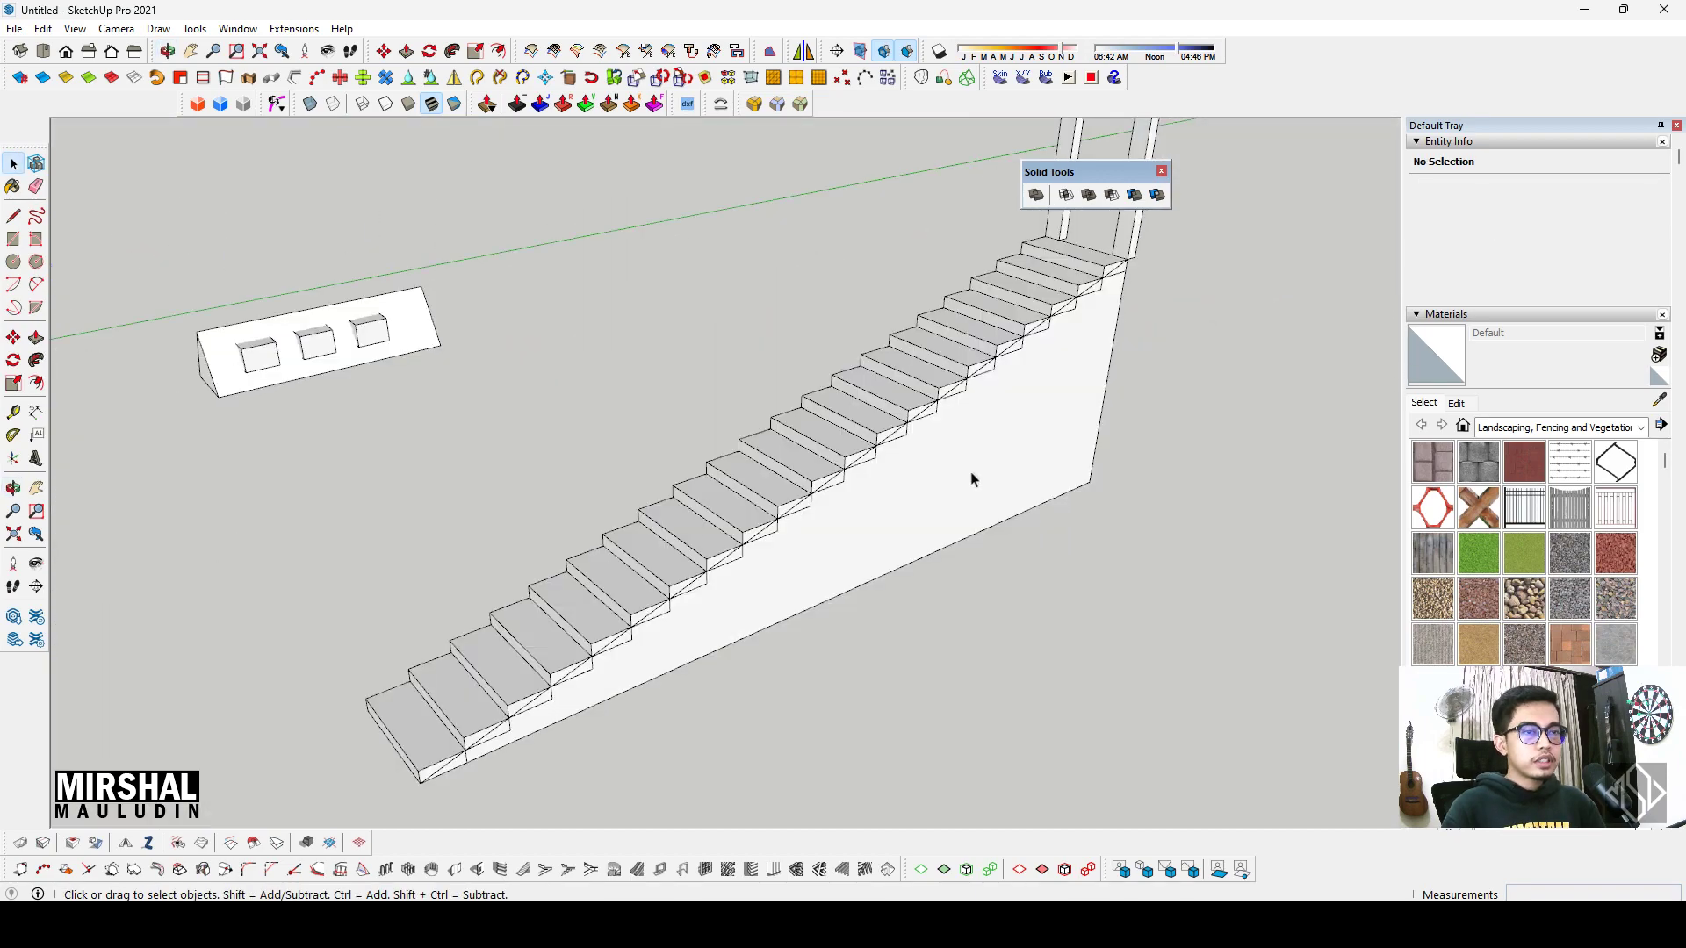
Step: Window-select all 22 solid groups of the staircase and its side wall
scroll(809, 406, "up", 2)
scroll(1043, 425, "up", 3)
scroll(895, 387, "up", 3)
scroll(941, 416, "up", 2)
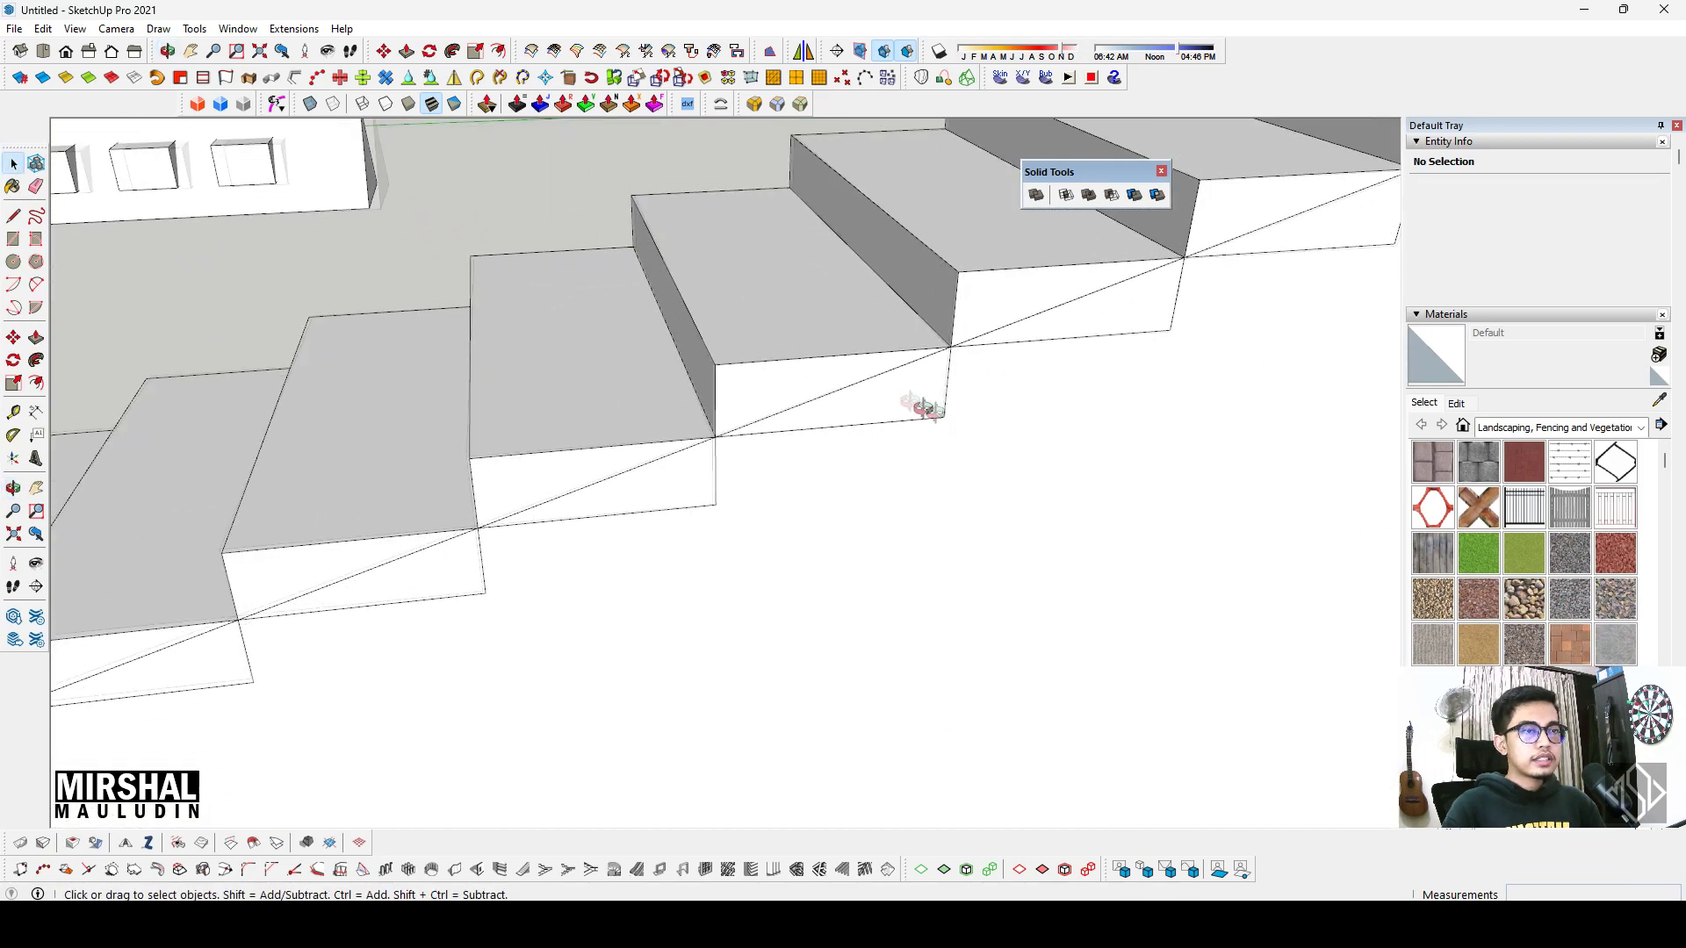
middle_click_drag(939, 415, 770, 367)
scroll(761, 376, "down", 3)
scroll(715, 422, "down", 2)
scroll(615, 443, "up", 1)
scroll(567, 453, "up", 3)
scroll(597, 446, "up", 2)
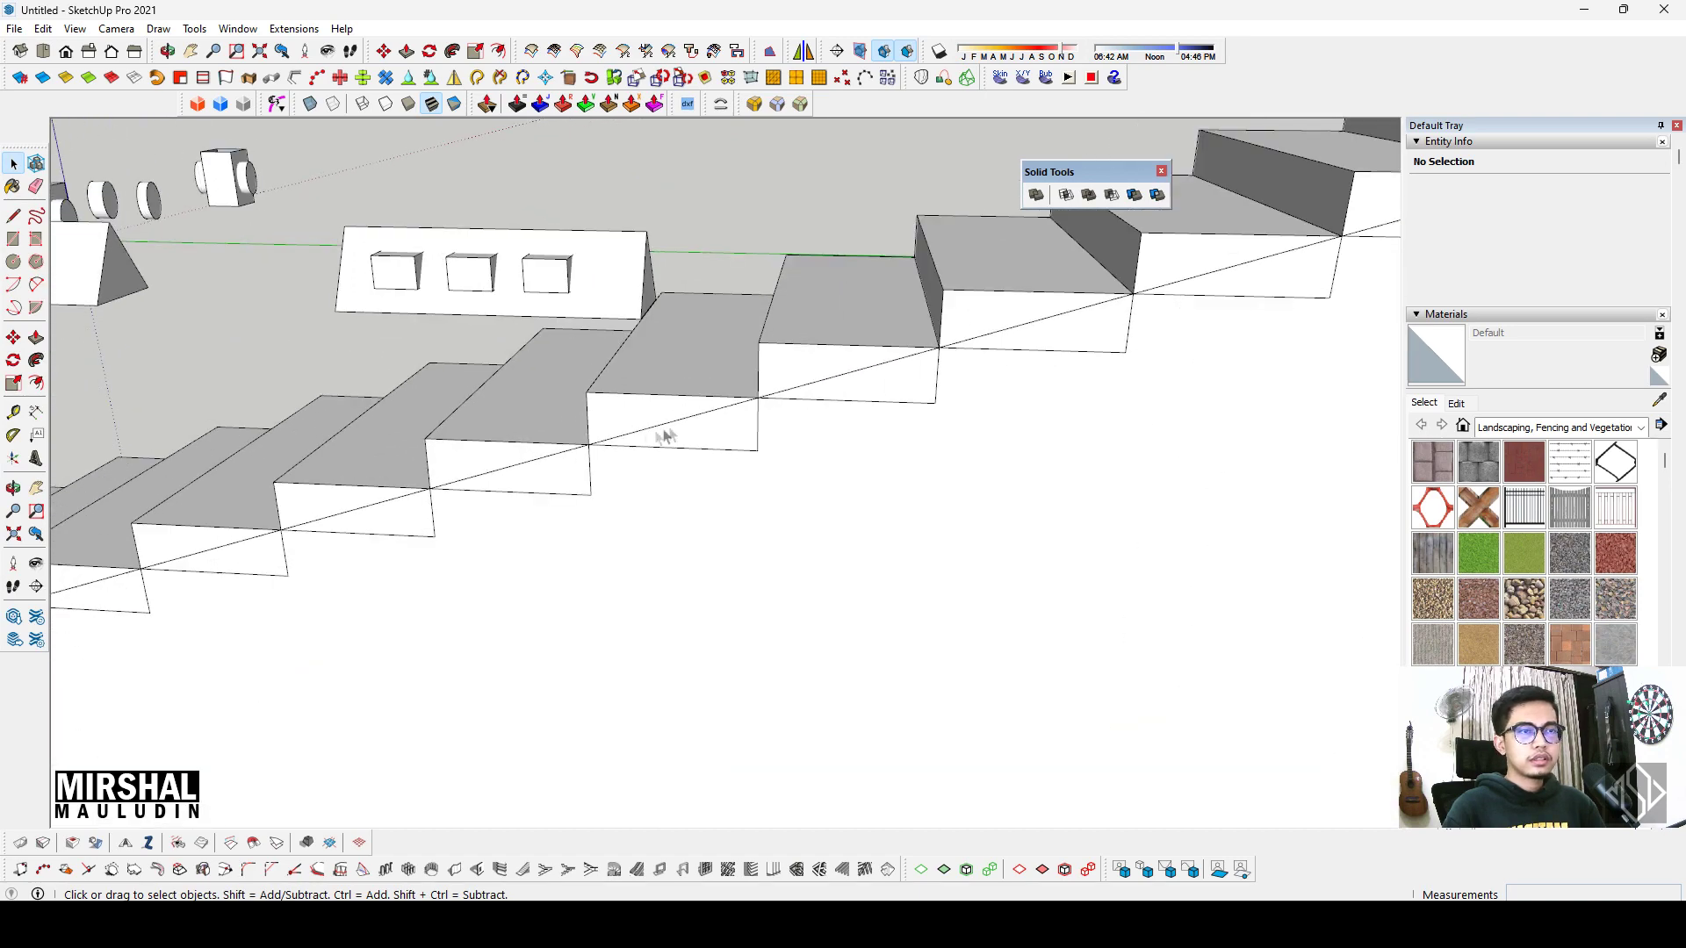
scroll(664, 437, "down", 2)
scroll(967, 407, "down", 2)
scroll(817, 482, "down", 2)
scroll(913, 517, "up", 2)
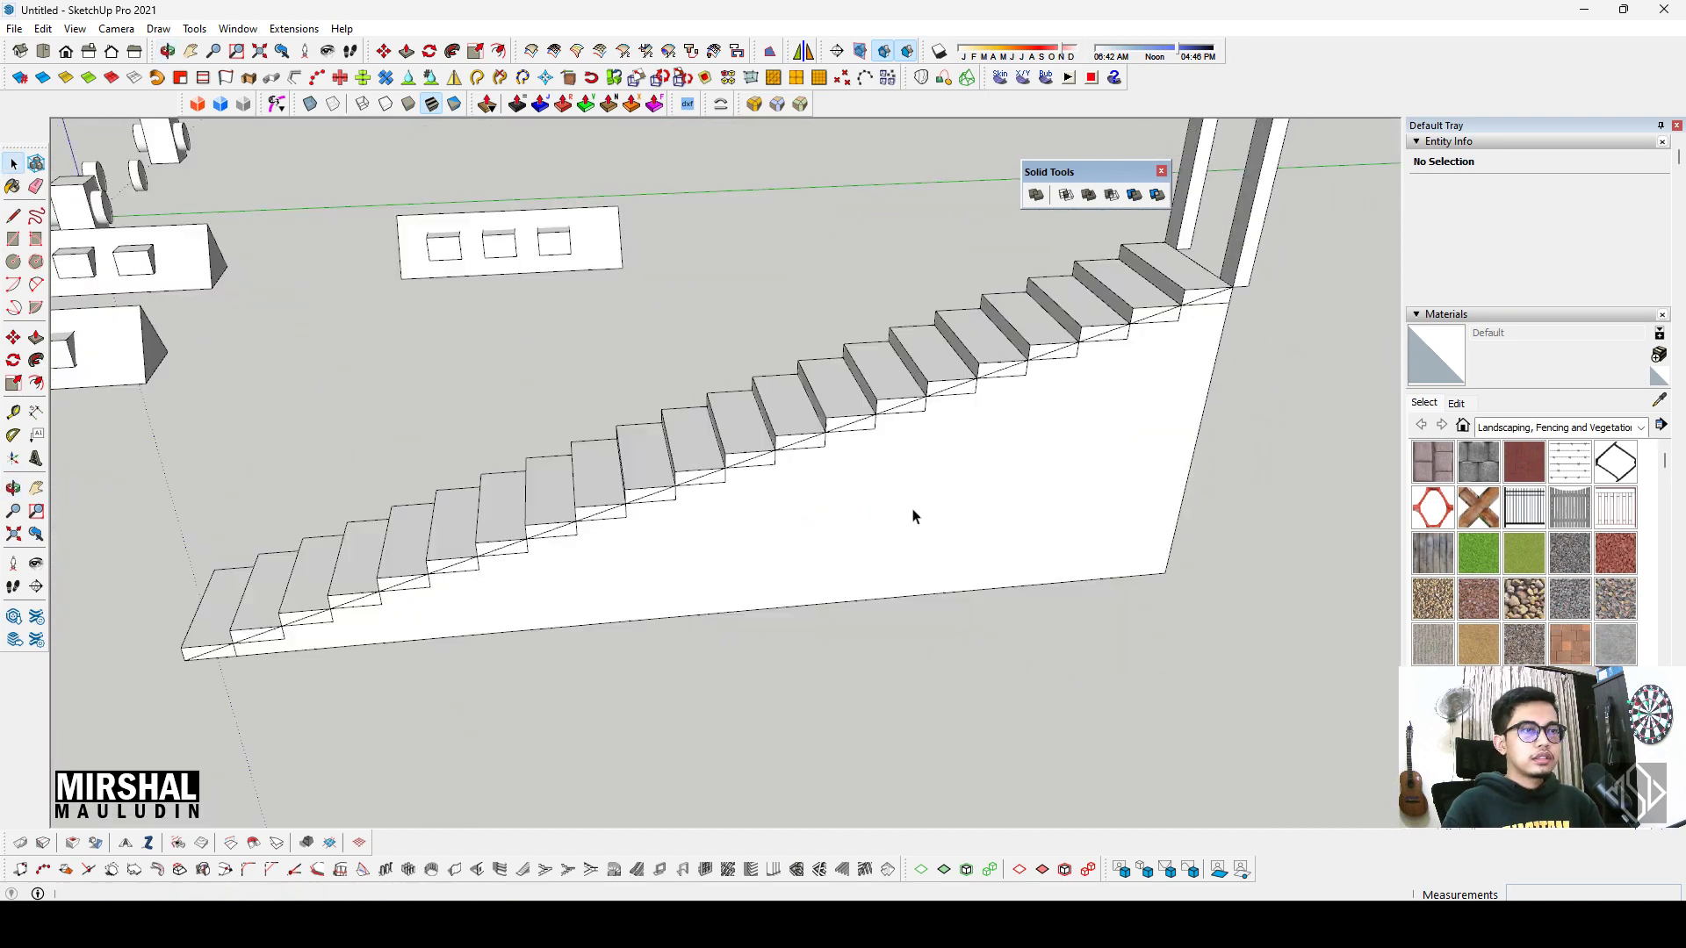
left_click_drag(995, 653, 900, 404)
scroll(900, 403, "down", 2)
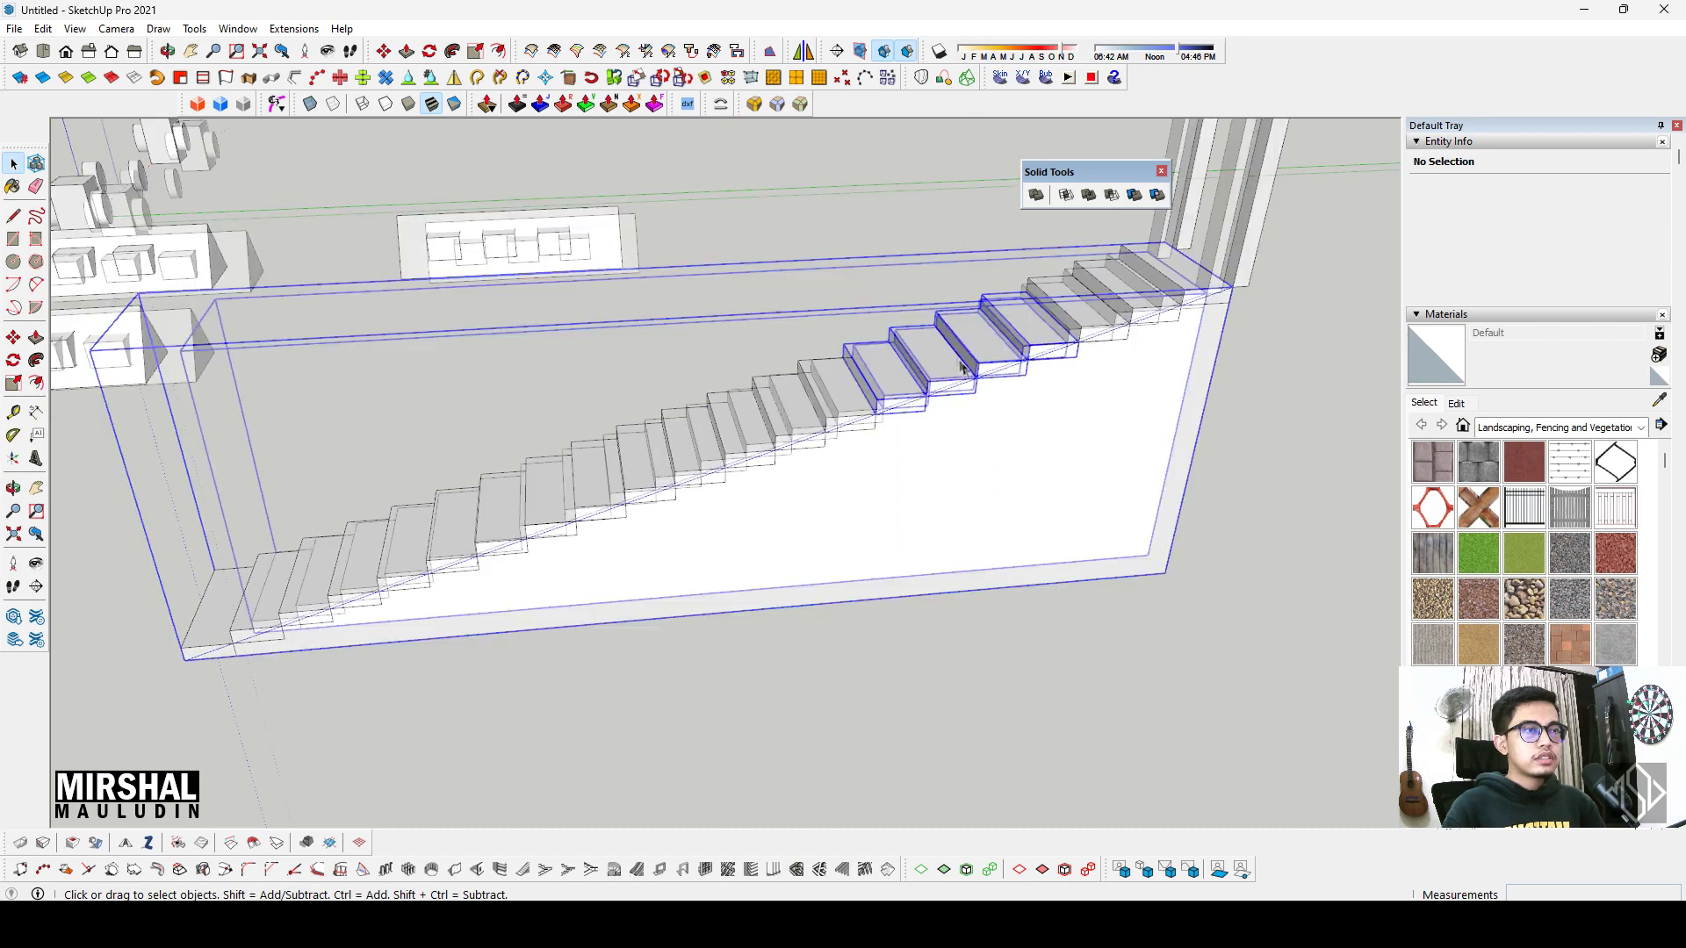
scroll(971, 470, "down", 2)
mouse_move(970, 471)
middle_mouse_down()
mouse_move(904, 489)
mouse_move(797, 375)
middle_mouse_up()
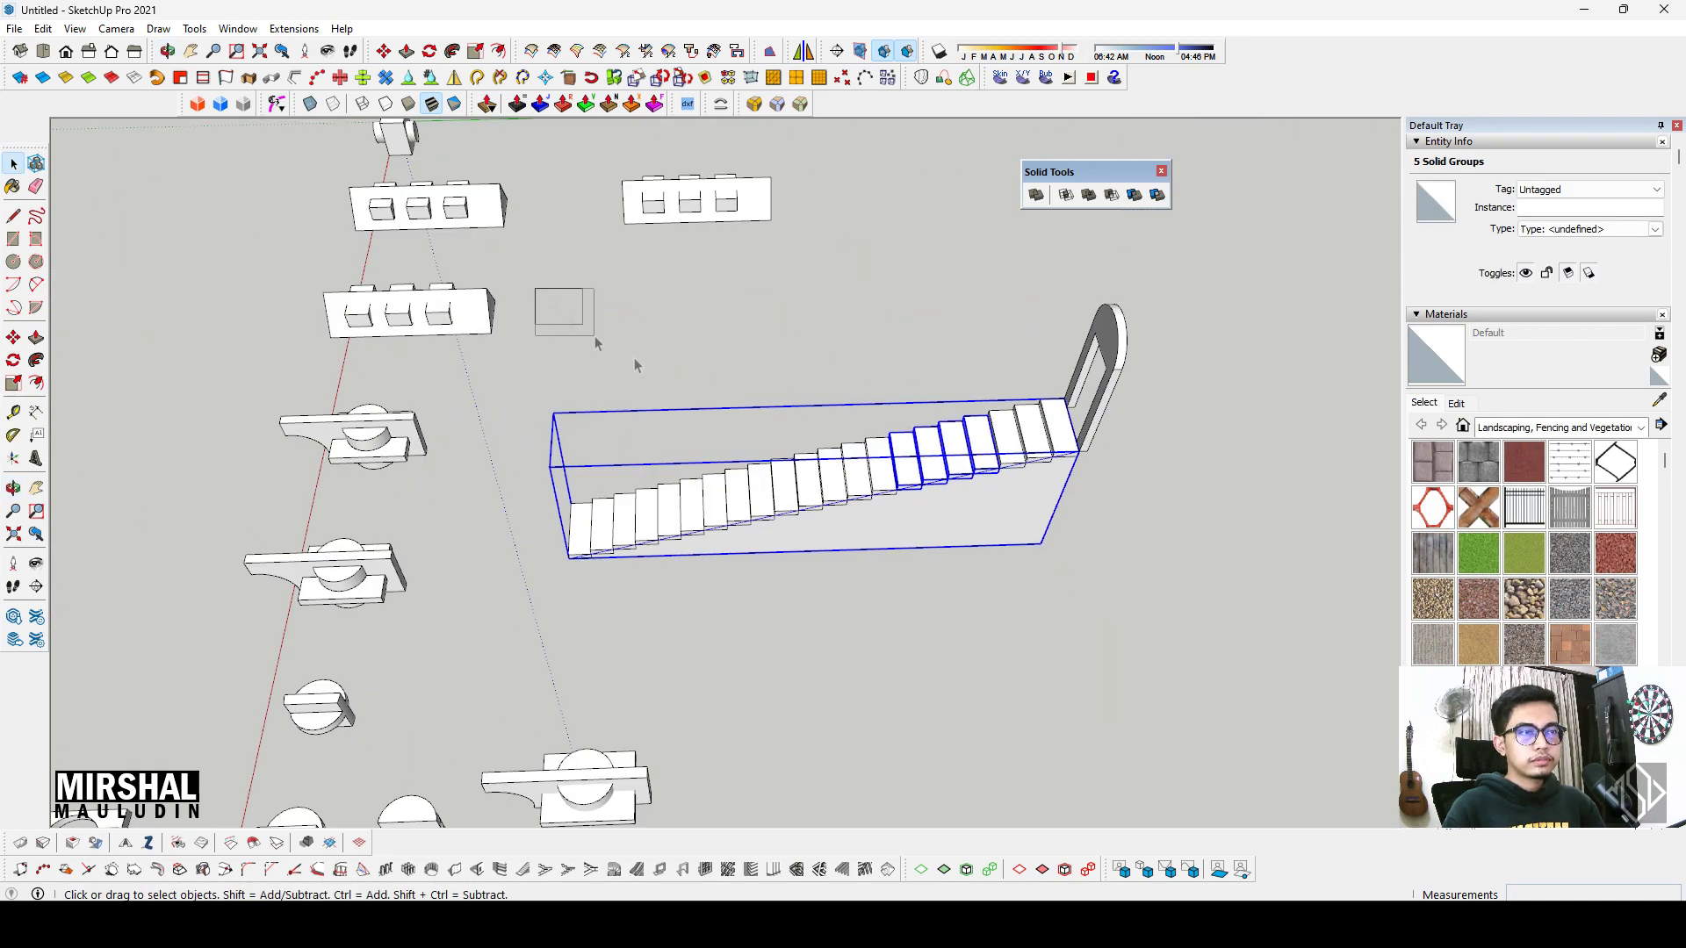
left_click_drag(1094, 698, 1094, 698)
middle_click_drag(1094, 698, 922, 498)
scroll(929, 521, "up", 2)
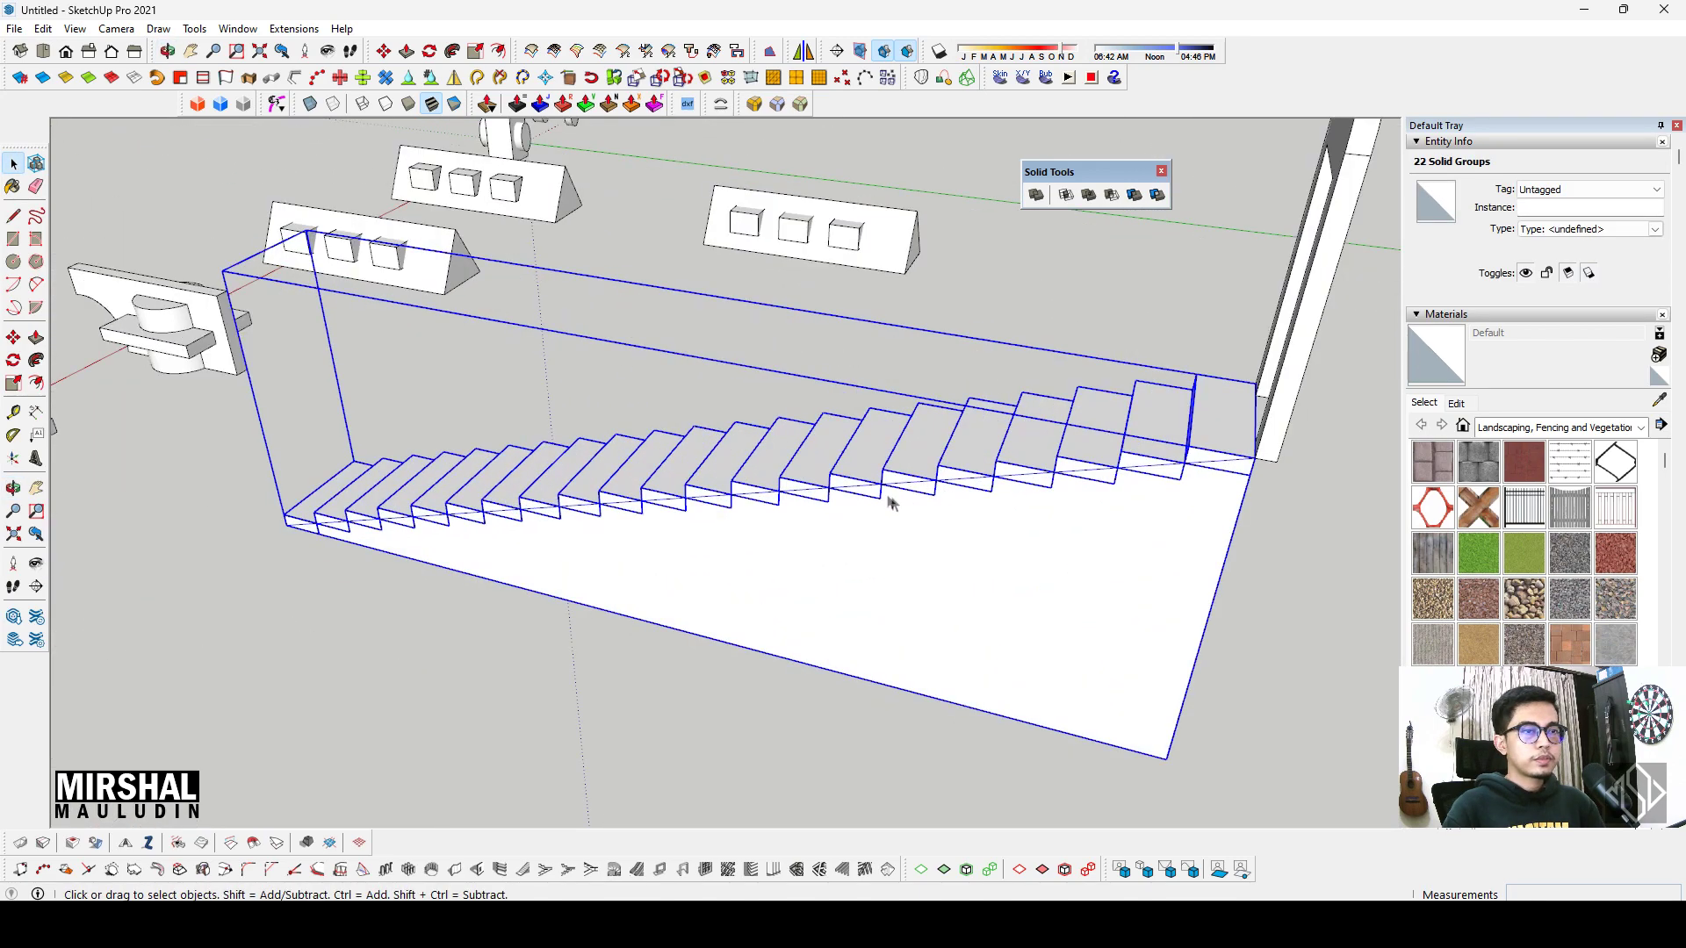
scroll(798, 507, "up", 2)
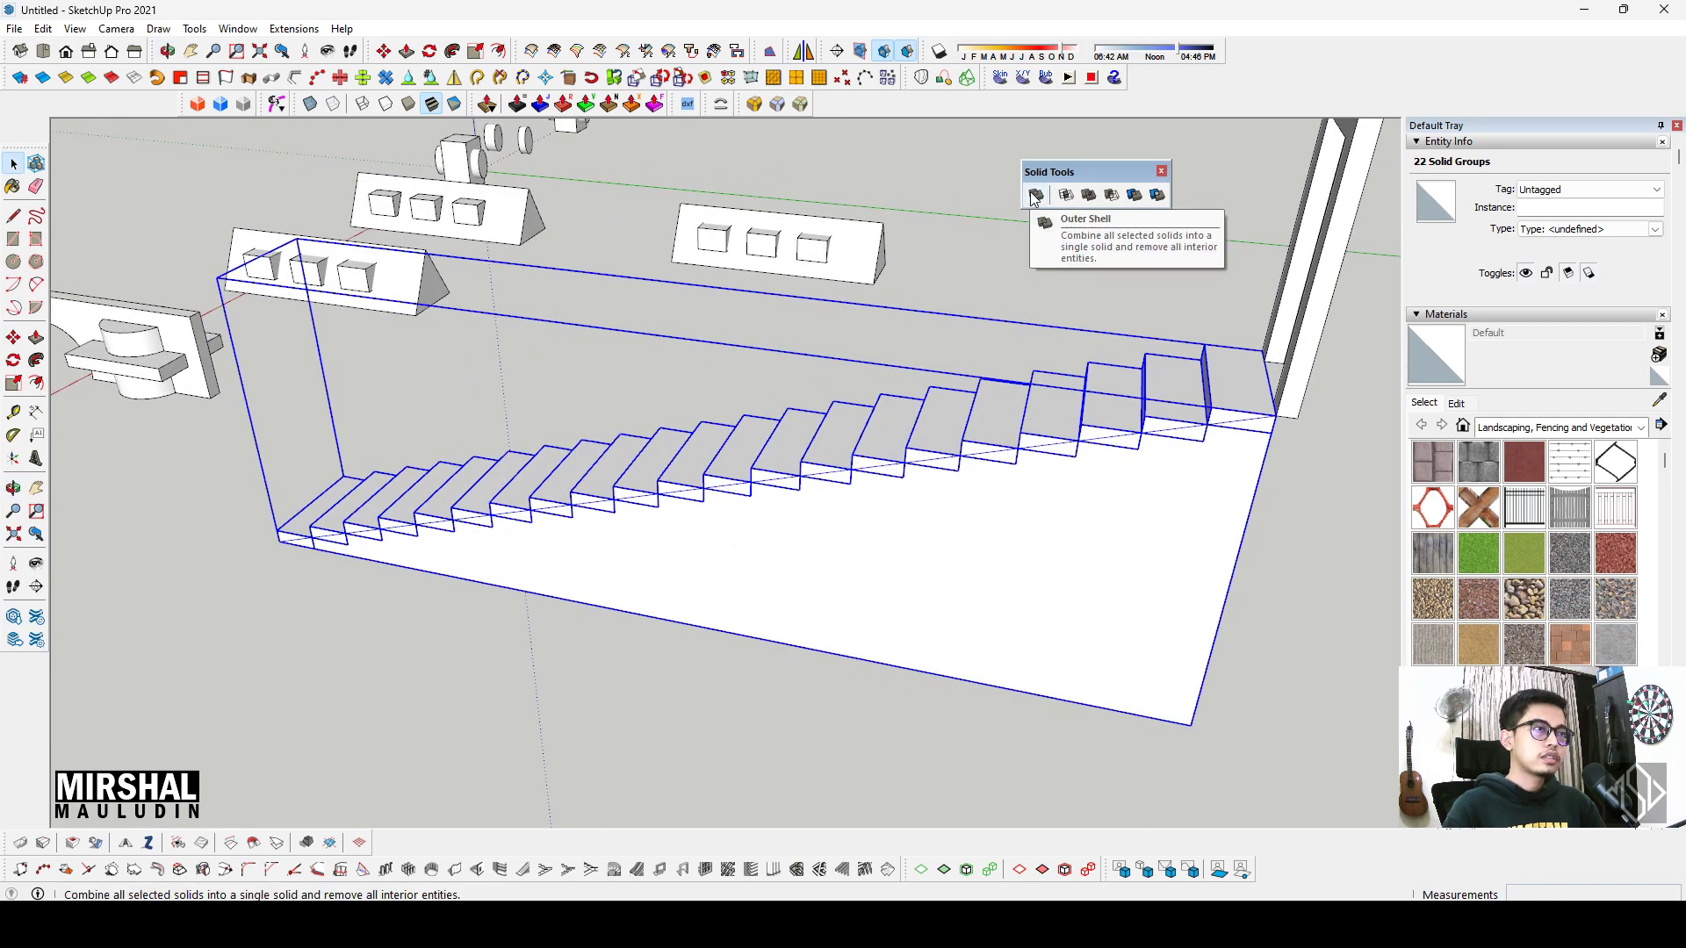
scroll(843, 527, "down", 3)
scroll(843, 562, "down", 2)
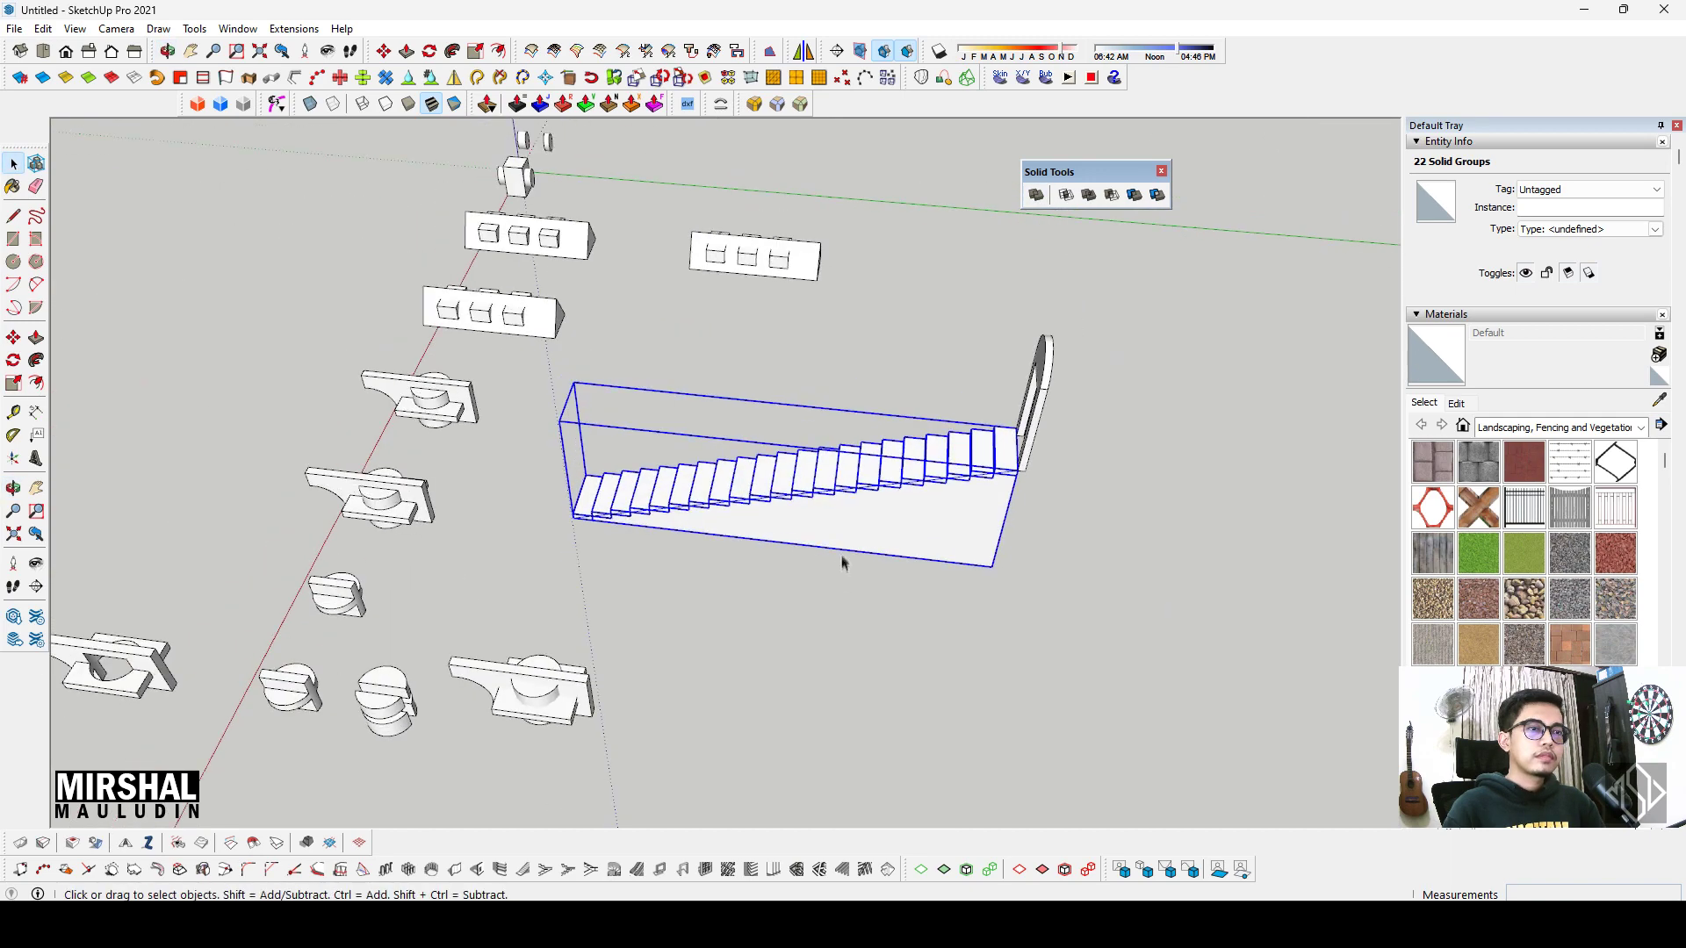
scroll(831, 534, "up", 1)
Step: Copy the selected staircase off to the right using Move with Ctrl
key("m")
left_click(650, 575)
key("ctrl")
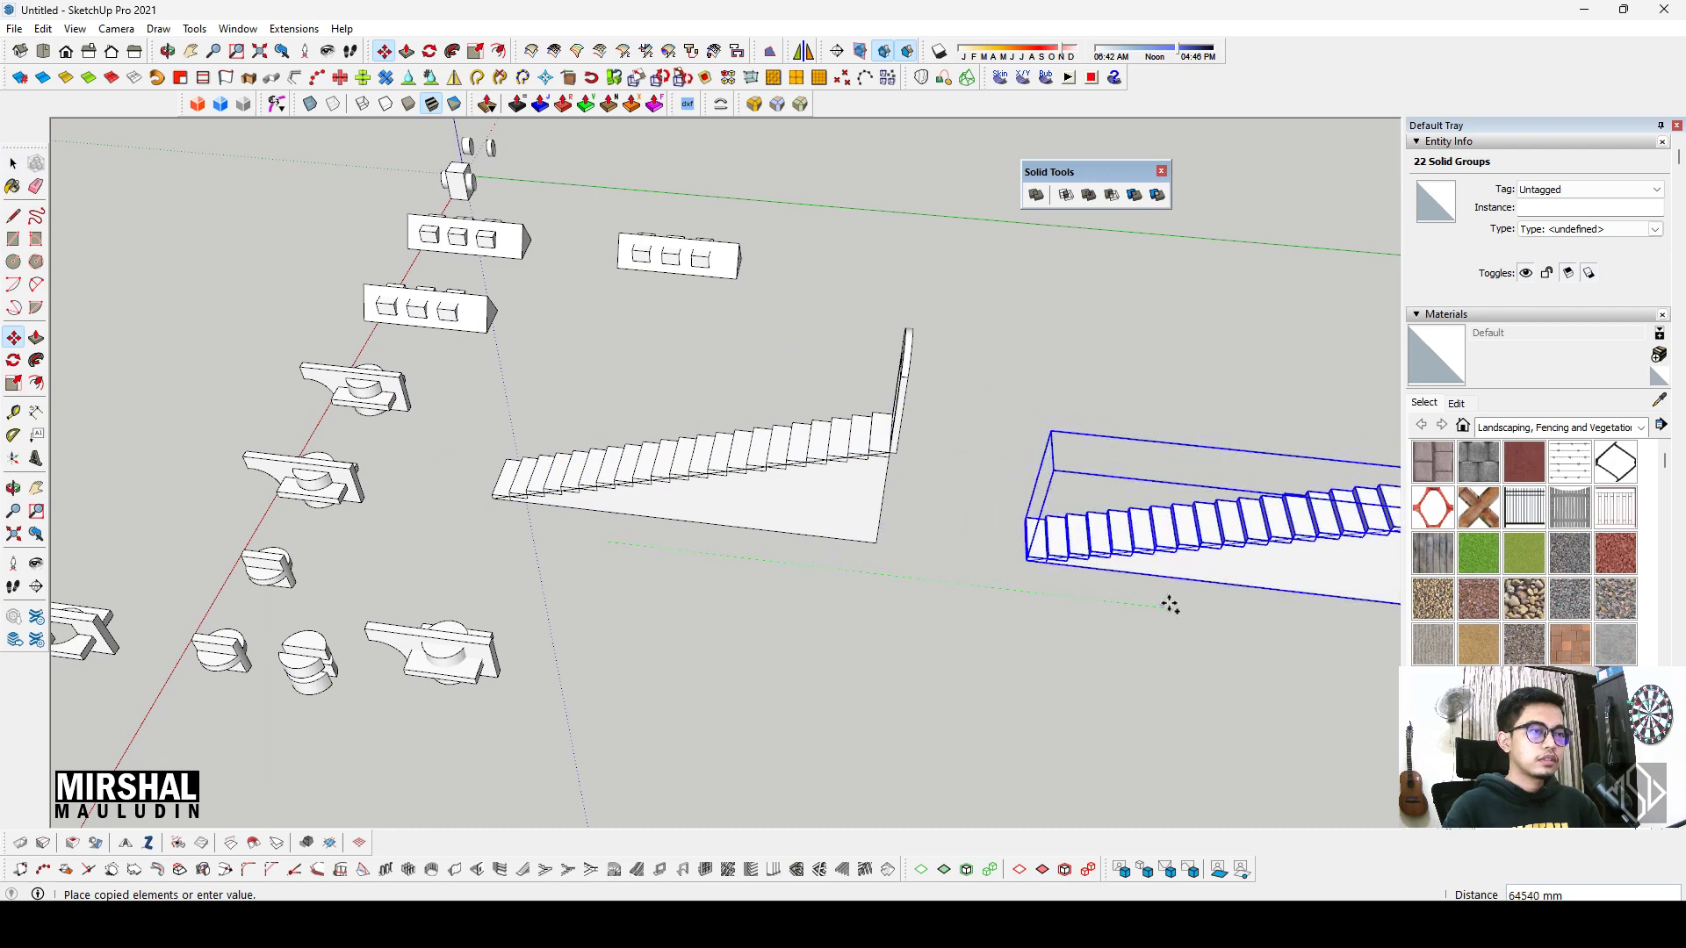
left_click(1167, 603)
key("space")
scroll(593, 436, "up", 2)
scroll(371, 293, "up", 2)
Step: Merge the staircase pieces into one 2307.97 m³ solid with Outer Shell and check it
left_click_drag(1230, 657, 1229, 657)
middle_click_drag(1241, 686, 1018, 216)
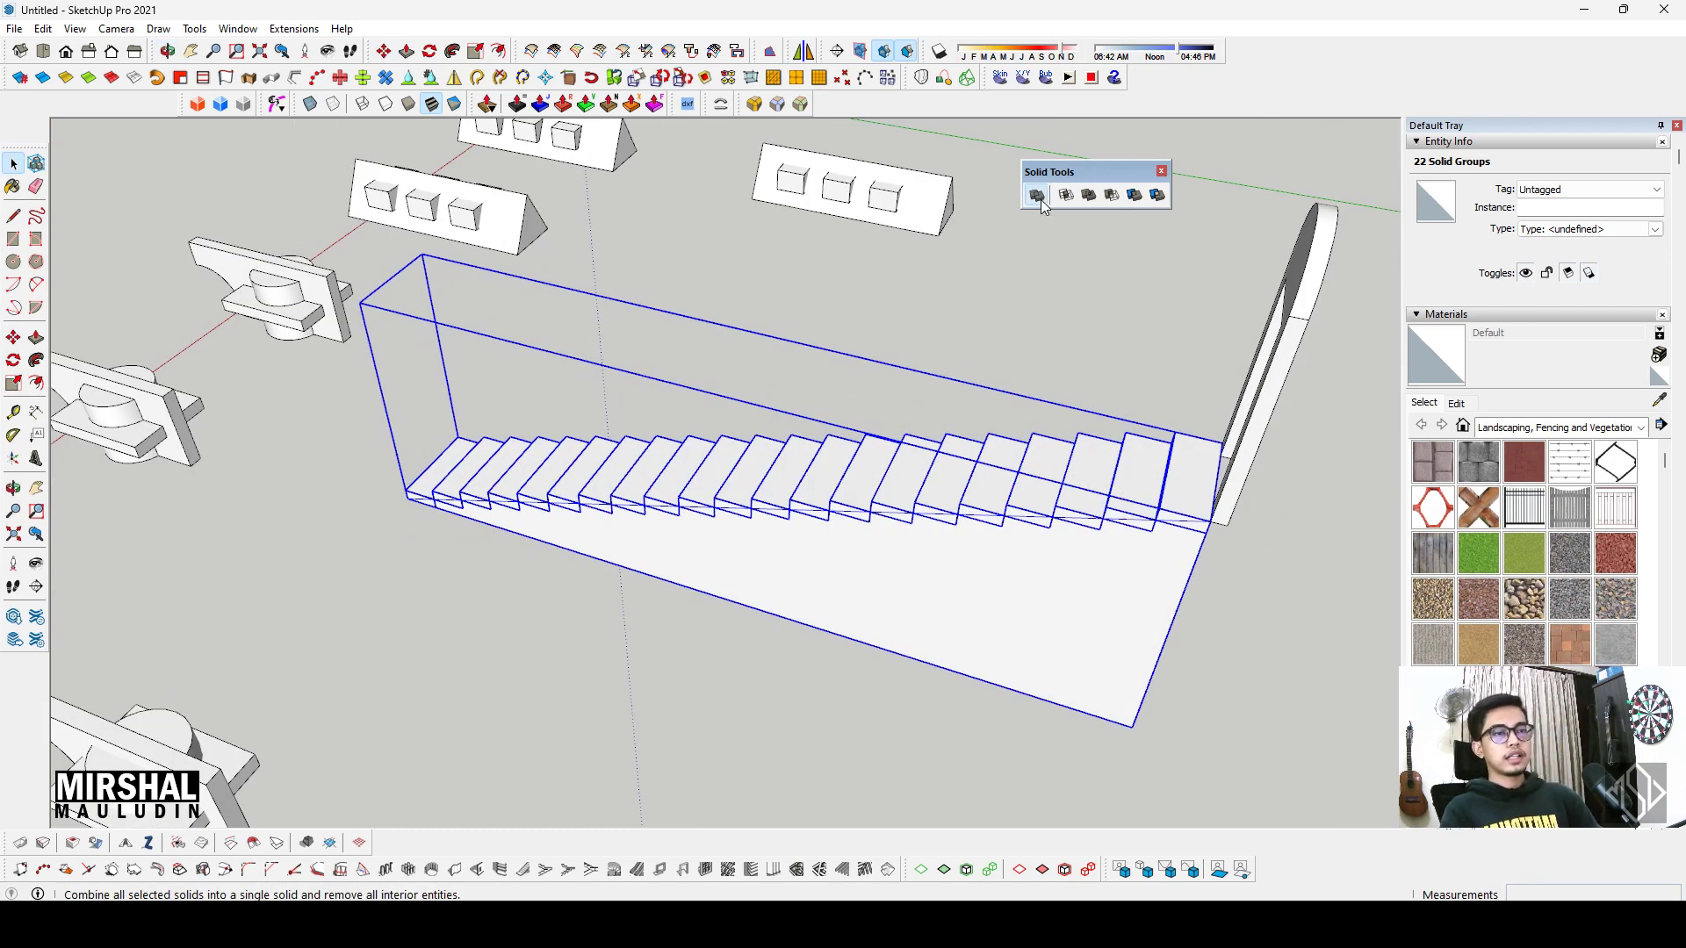
left_click(1038, 198)
mouse_move(1039, 202)
middle_mouse_down()
mouse_move(885, 539)
mouse_move(1072, 388)
mouse_move(1089, 457)
mouse_move(990, 508)
mouse_move(1035, 452)
mouse_move(714, 492)
mouse_move(1046, 207)
mouse_move(1041, 235)
middle_mouse_up()
key("space")
left_click(1047, 437)
left_click(1041, 236)
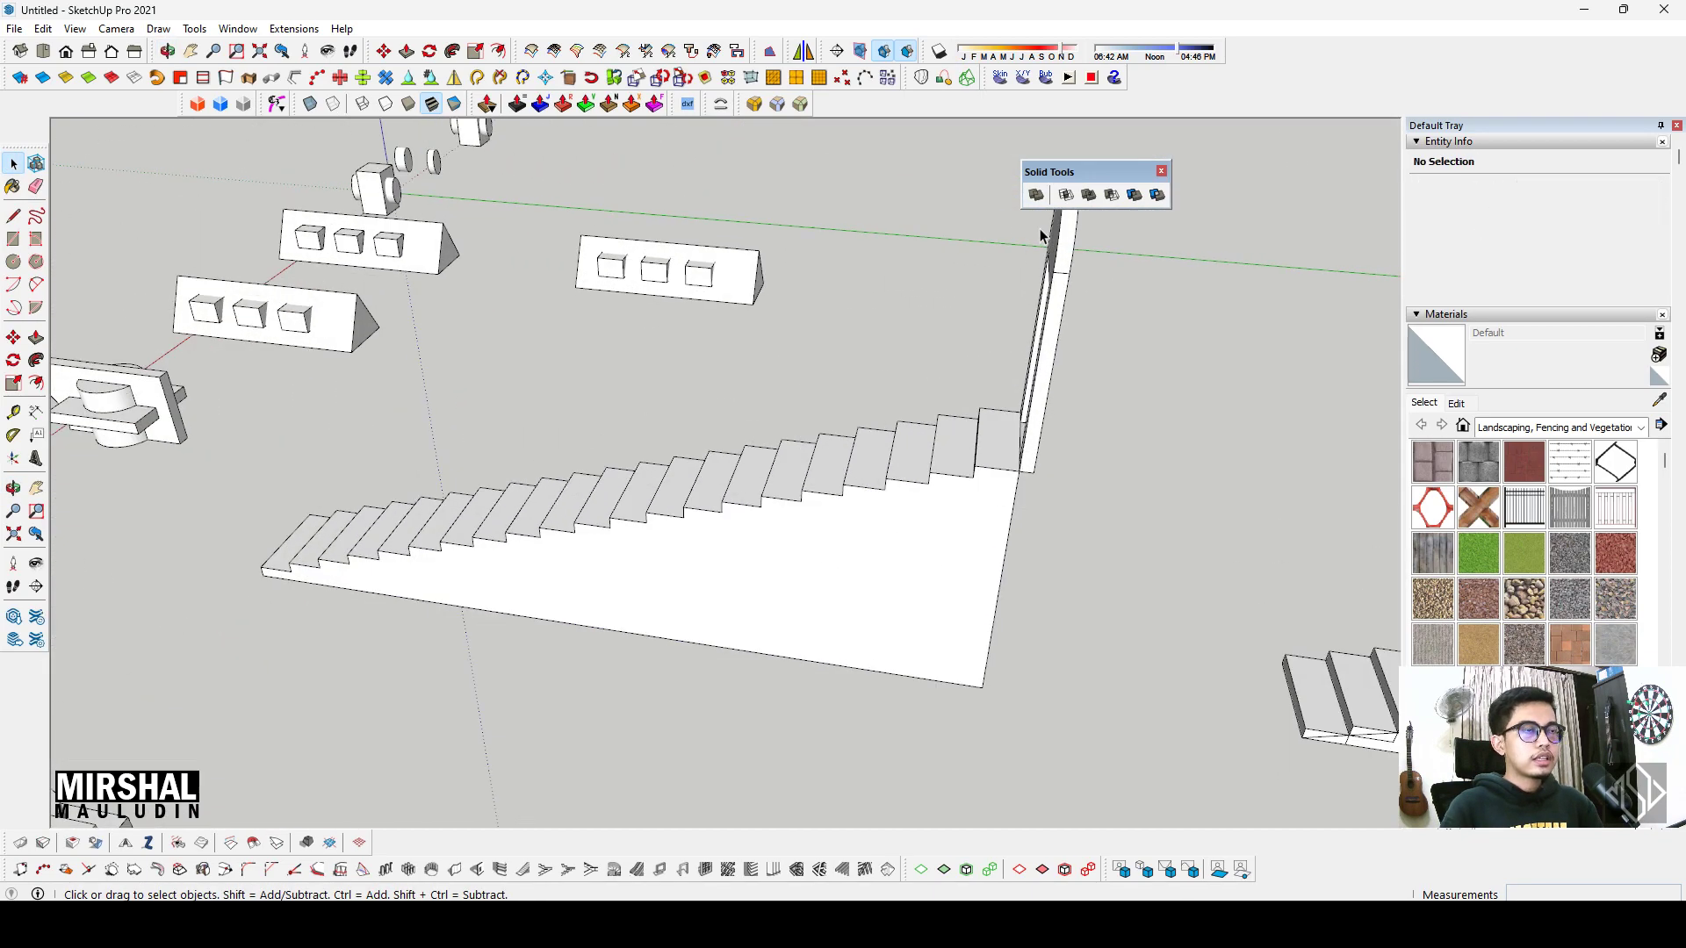
mouse_move(604, 350)
middle_mouse_down()
mouse_move(779, 477)
mouse_move(1216, 485)
mouse_move(1045, 386)
mouse_move(896, 399)
middle_mouse_up()
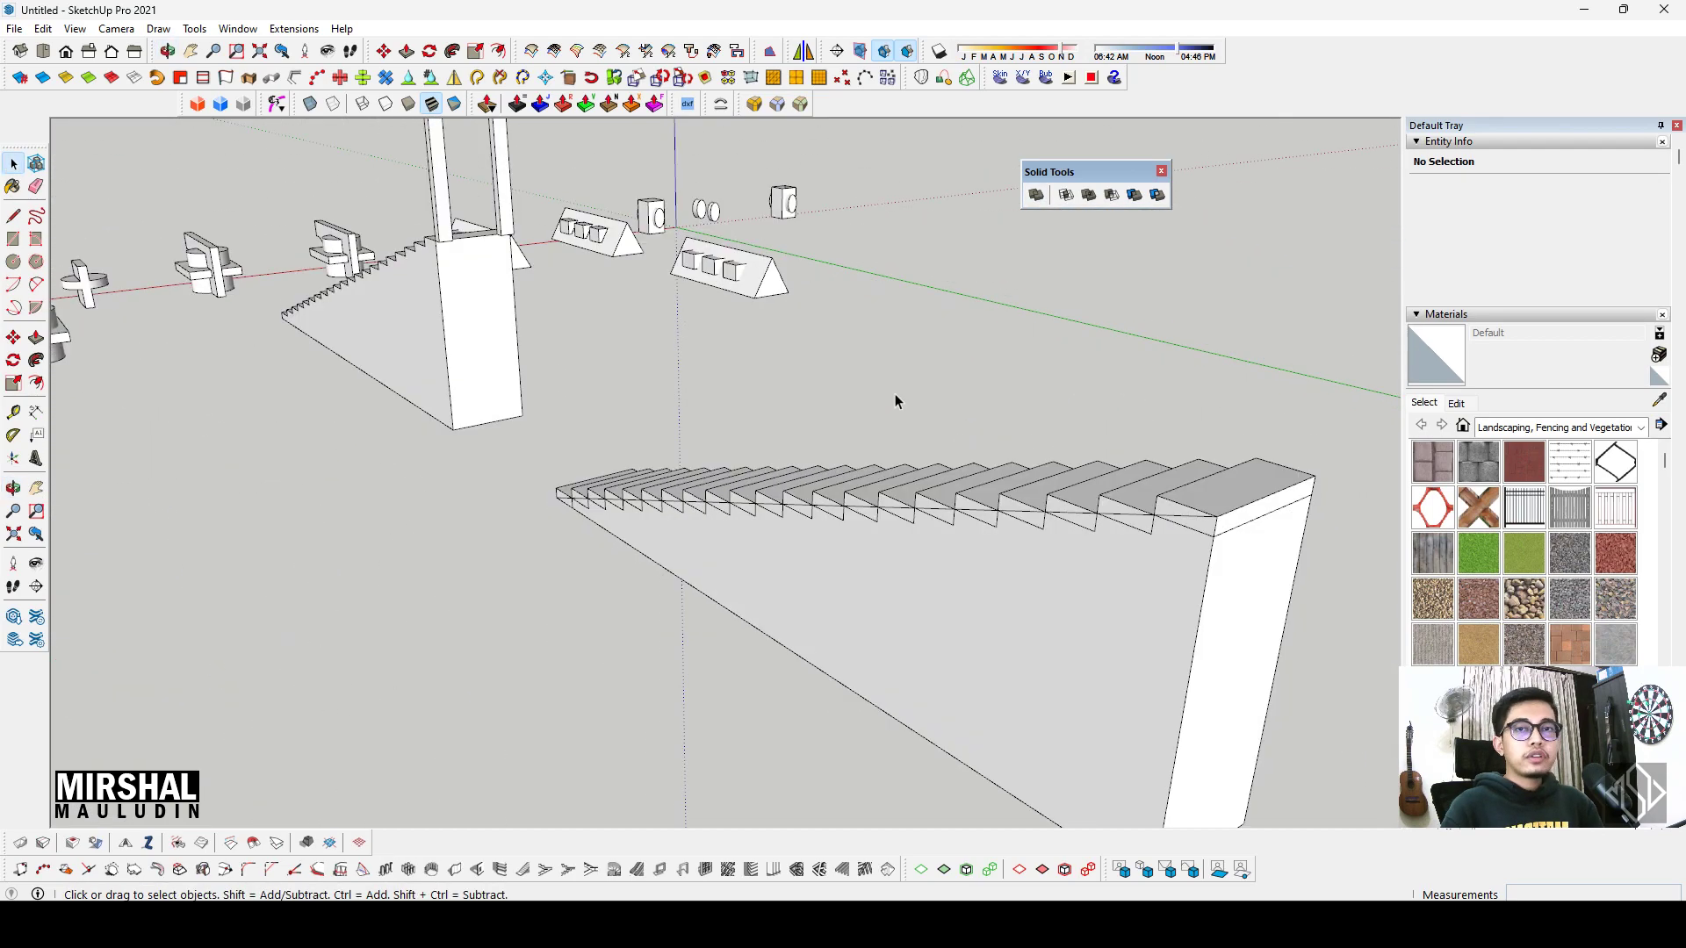
mouse_move(960, 470)
middle_mouse_down()
mouse_move(1114, 564)
mouse_move(567, 373)
middle_mouse_up()
scroll(816, 425, "up", 5)
mouse_move(817, 425)
middle_mouse_down()
mouse_move(948, 425)
mouse_move(662, 482)
mouse_move(952, 429)
mouse_move(802, 425)
mouse_move(835, 432)
mouse_move(694, 467)
mouse_move(896, 378)
mouse_move(1008, 407)
mouse_move(1158, 392)
mouse_move(658, 471)
mouse_move(1336, 478)
mouse_move(1241, 416)
middle_mouse_up()
double_click(802, 425)
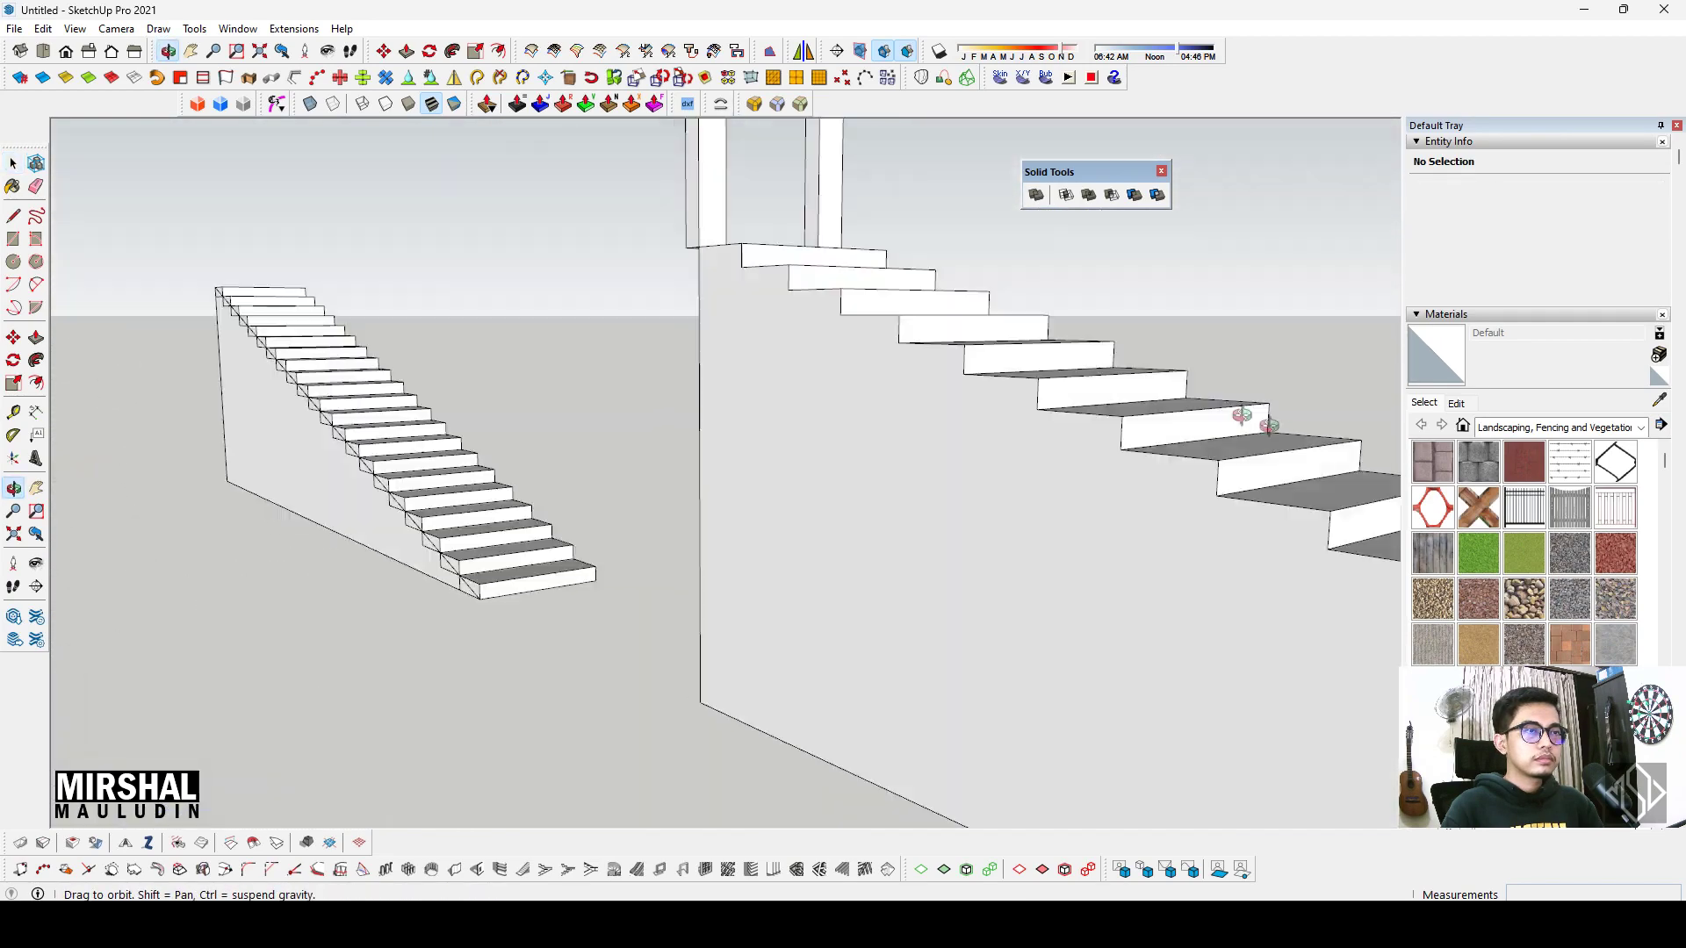
scroll(791, 395, "up", 3)
middle_click_drag(790, 395, 819, 375)
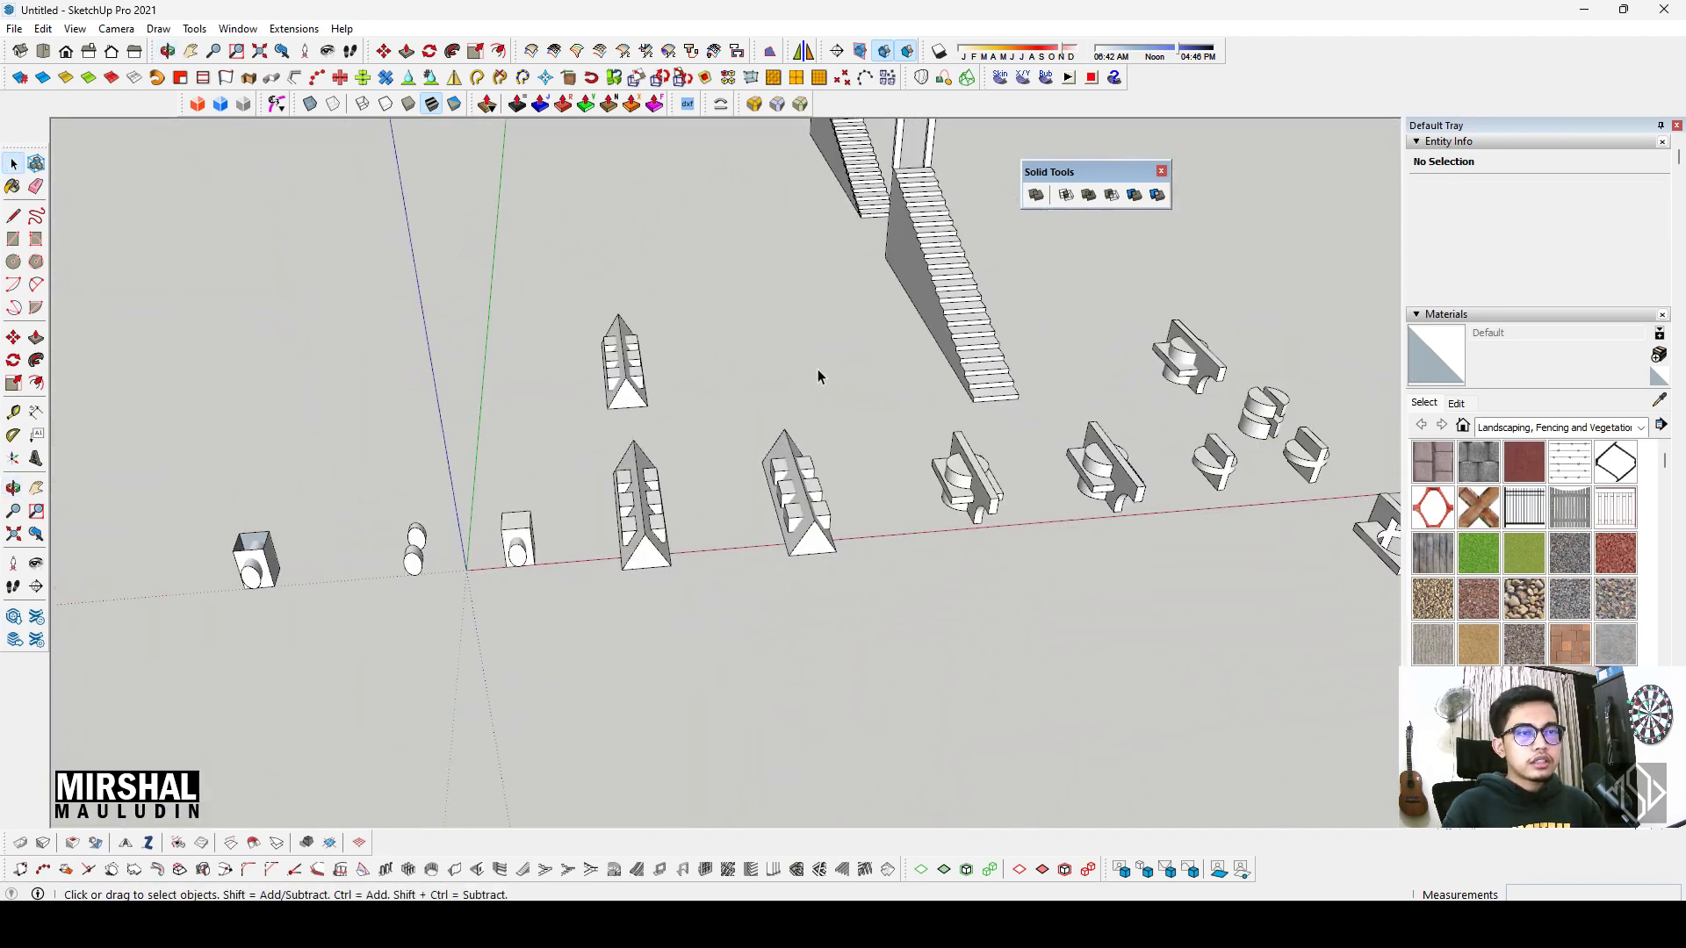
mouse_move(819, 376)
middle_mouse_down()
mouse_move(994, 376)
mouse_move(746, 416)
middle_mouse_up()
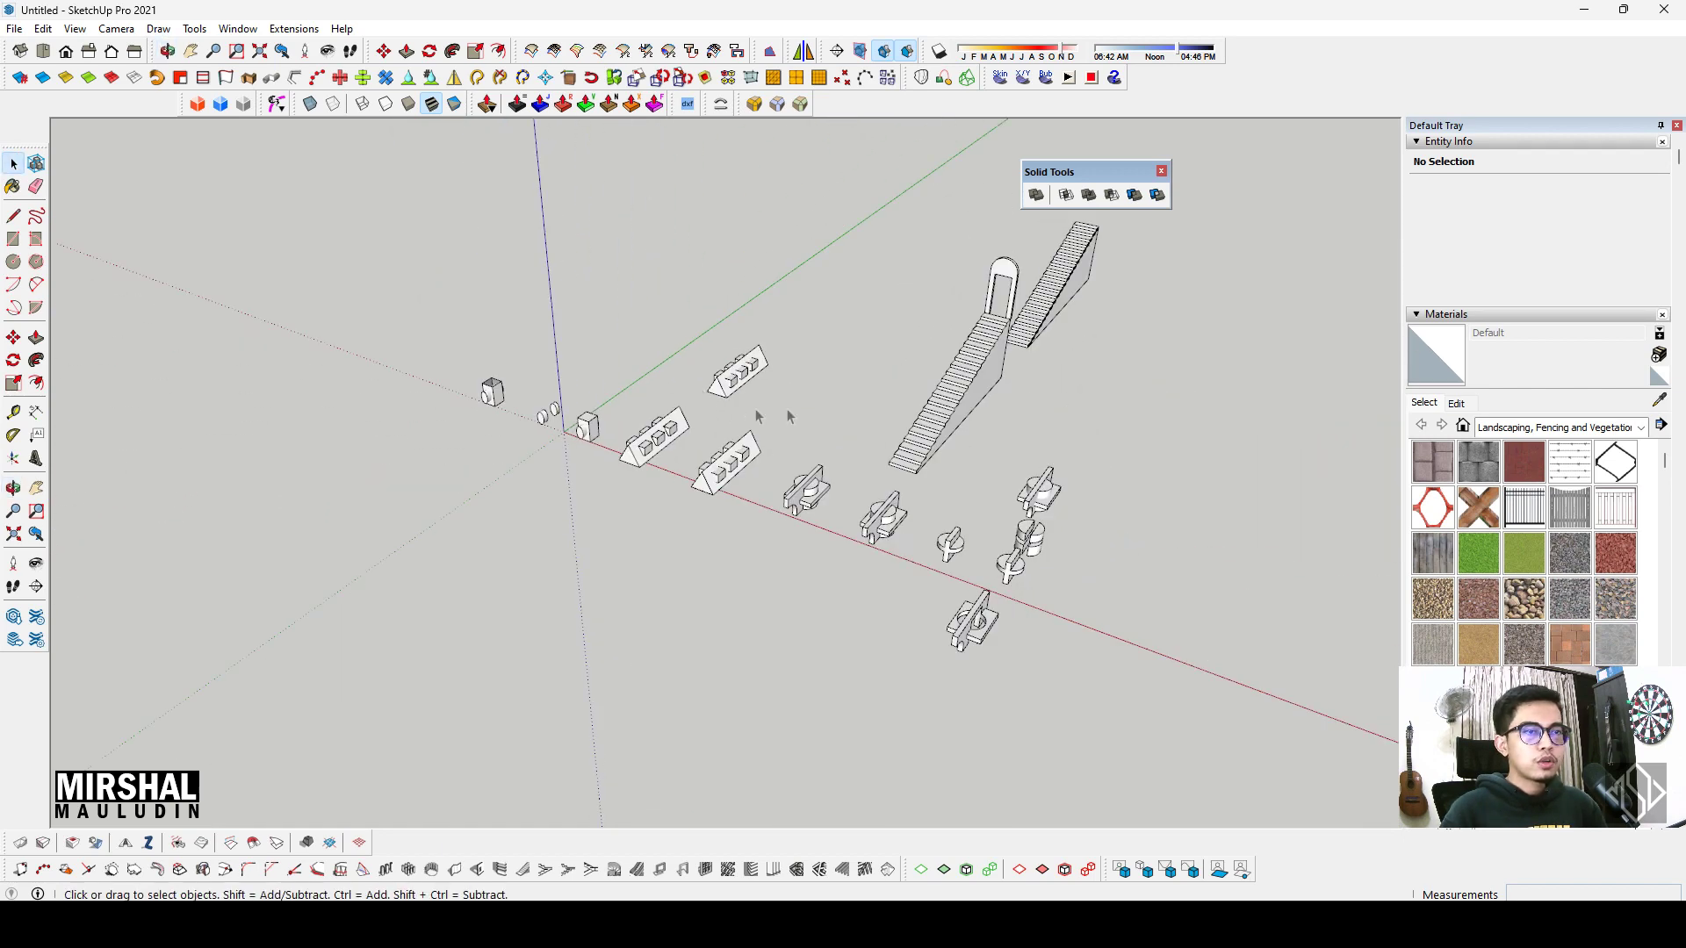
scroll(475, 373, "up", 3)
scroll(474, 374, "up", 2)
scroll(510, 377, "up", 2)
scroll(566, 457, "up", 2)
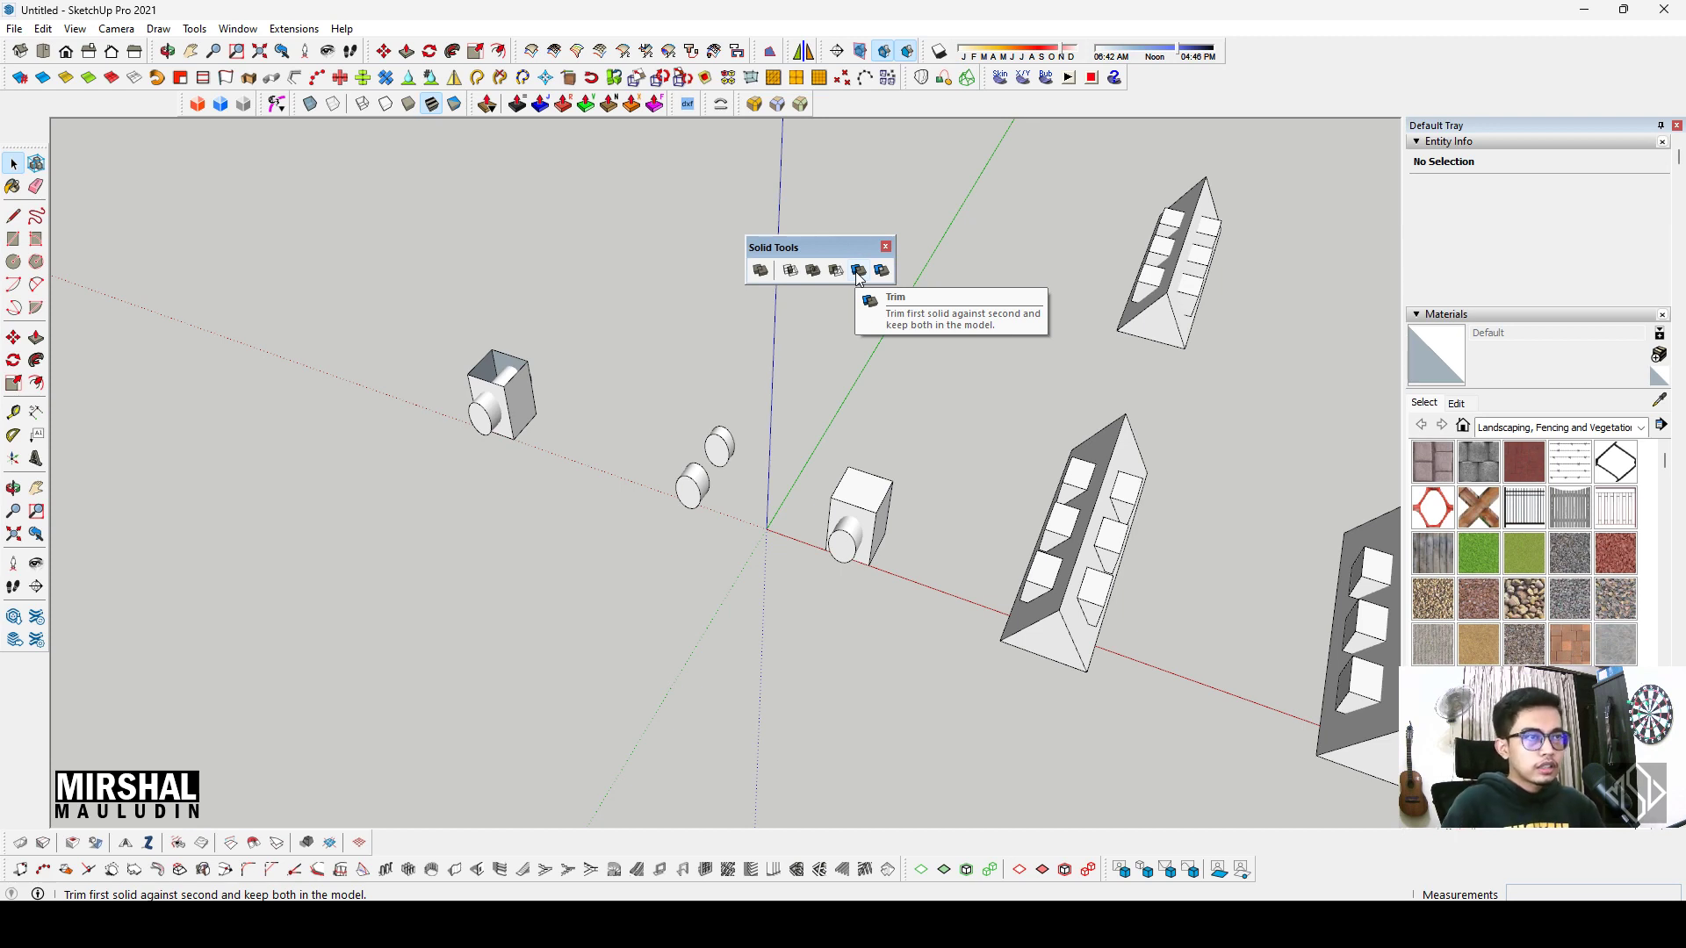
mouse_move(859, 285)
middle_mouse_down()
mouse_move(614, 413)
mouse_move(847, 331)
mouse_move(614, 470)
mouse_move(720, 465)
mouse_move(703, 384)
mouse_move(490, 504)
mouse_move(722, 326)
middle_mouse_up()
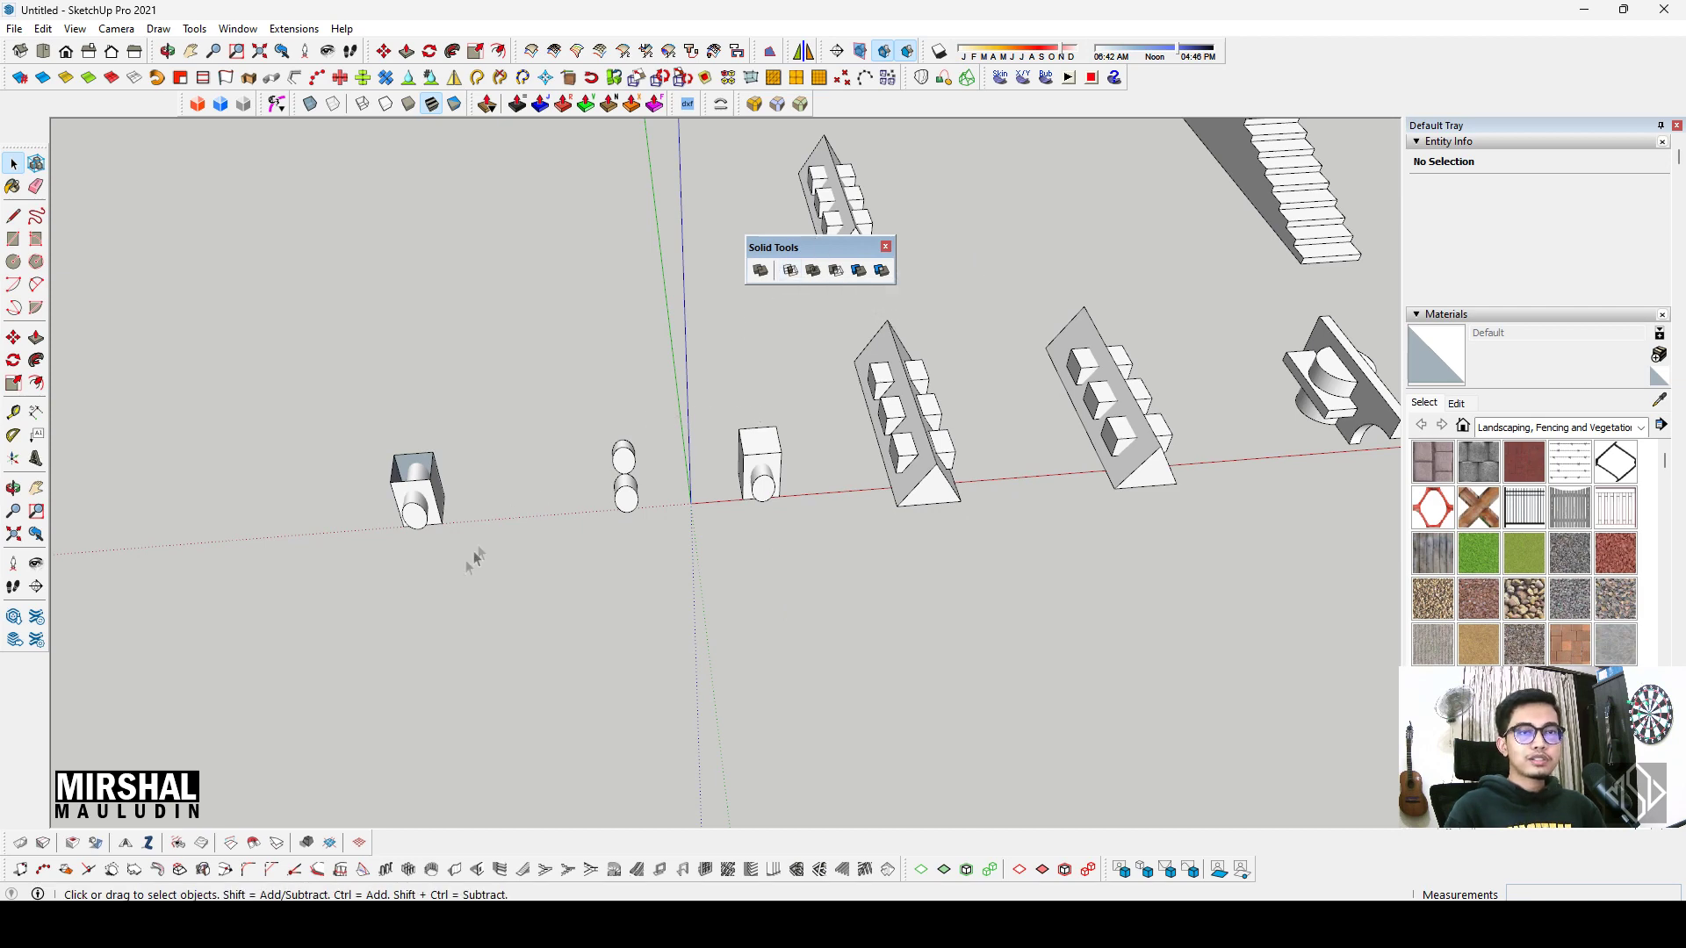
scroll(445, 478, "up", 3)
scroll(931, 444, "up", 1)
mouse_move(960, 429)
middle_mouse_down()
mouse_move(922, 482)
mouse_move(885, 497)
mouse_move(964, 474)
mouse_move(940, 457)
mouse_move(978, 399)
mouse_move(1220, 332)
mouse_move(1174, 350)
middle_mouse_up()
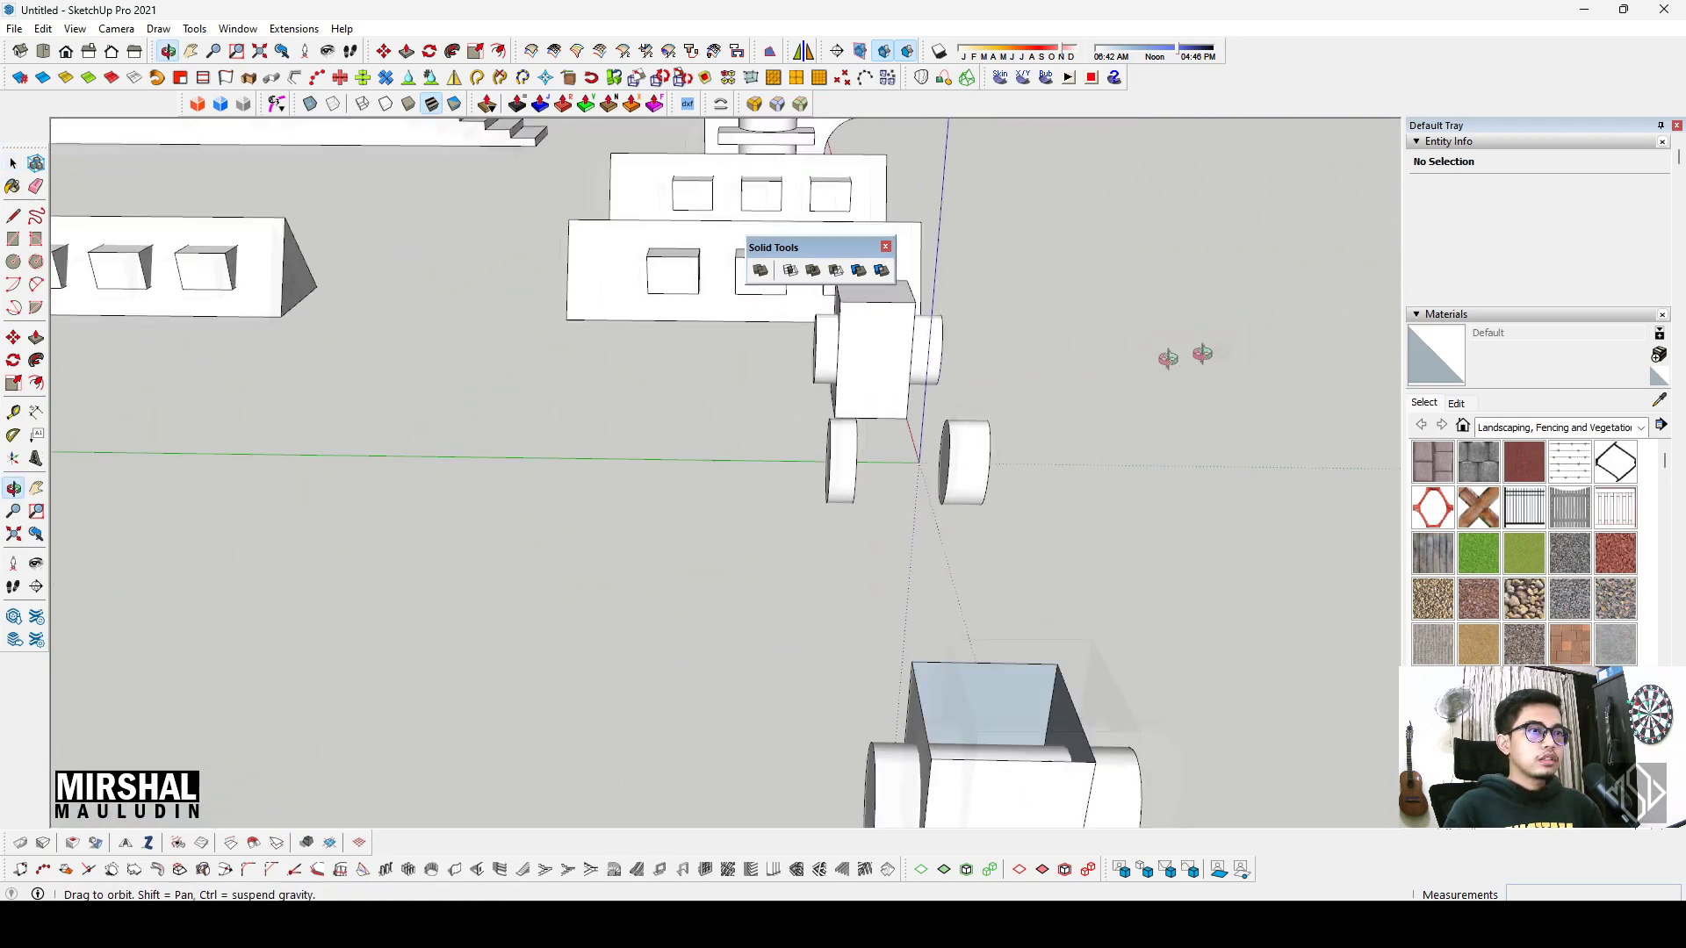
scroll(1174, 351, "down", 3)
scroll(878, 413, "down", 2)
middle_click_drag(879, 413, 615, 477)
key("space")
scroll(668, 470, "up", 2)
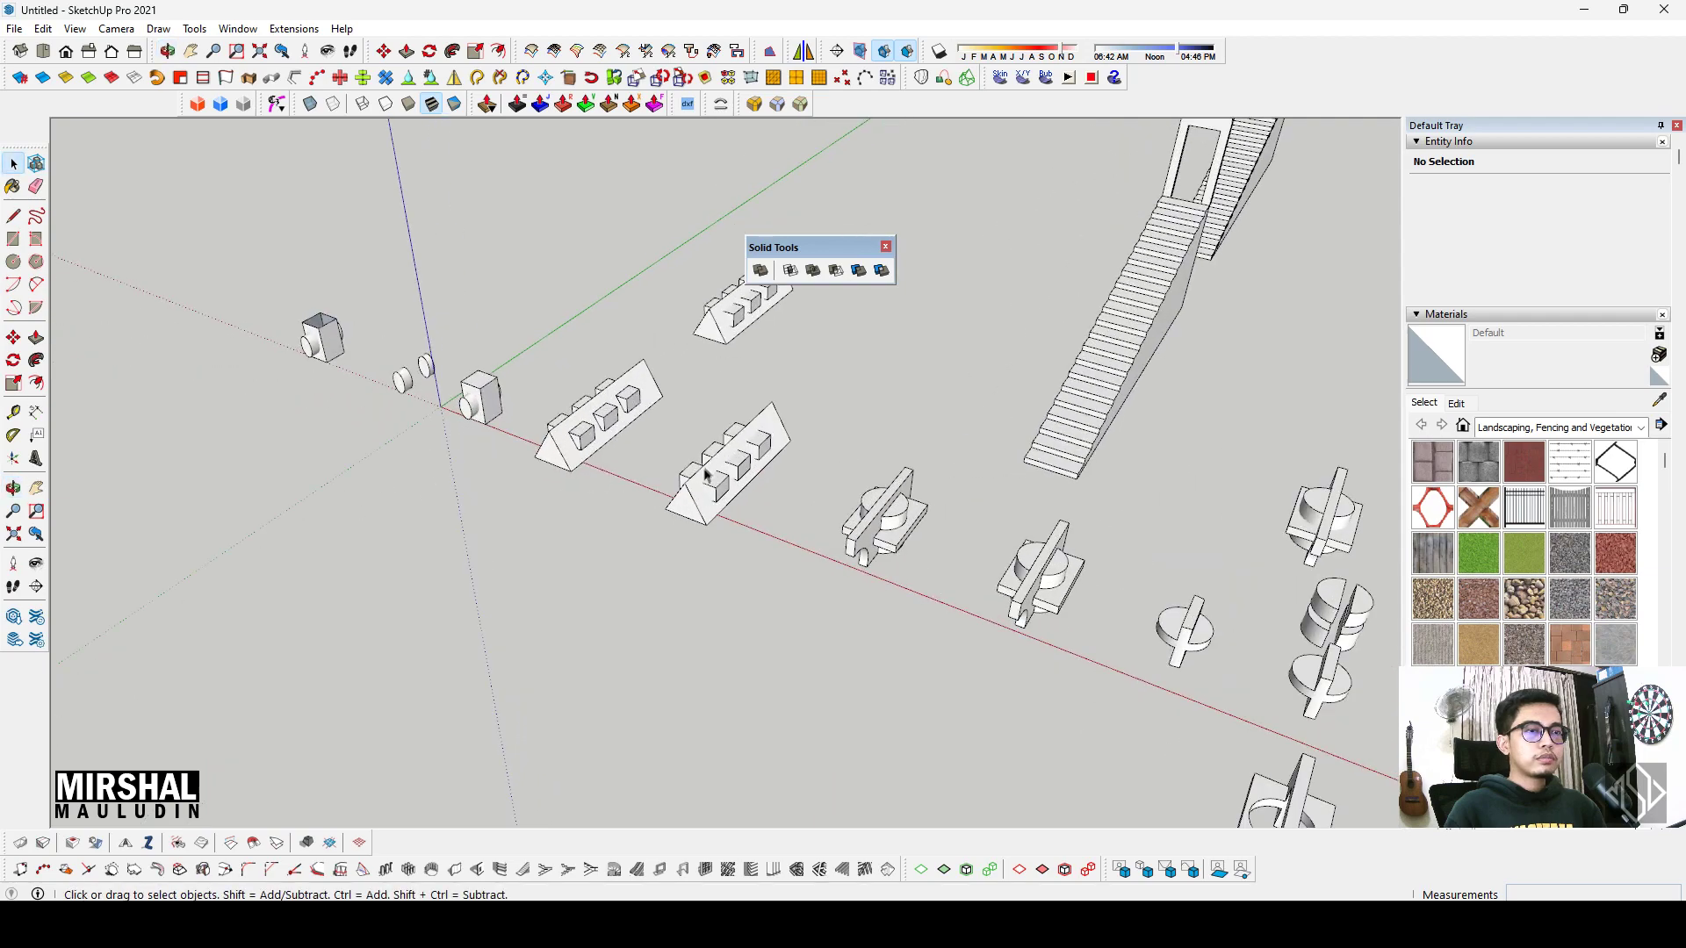
scroll(716, 465, "up", 3)
scroll(739, 452, "up", 3)
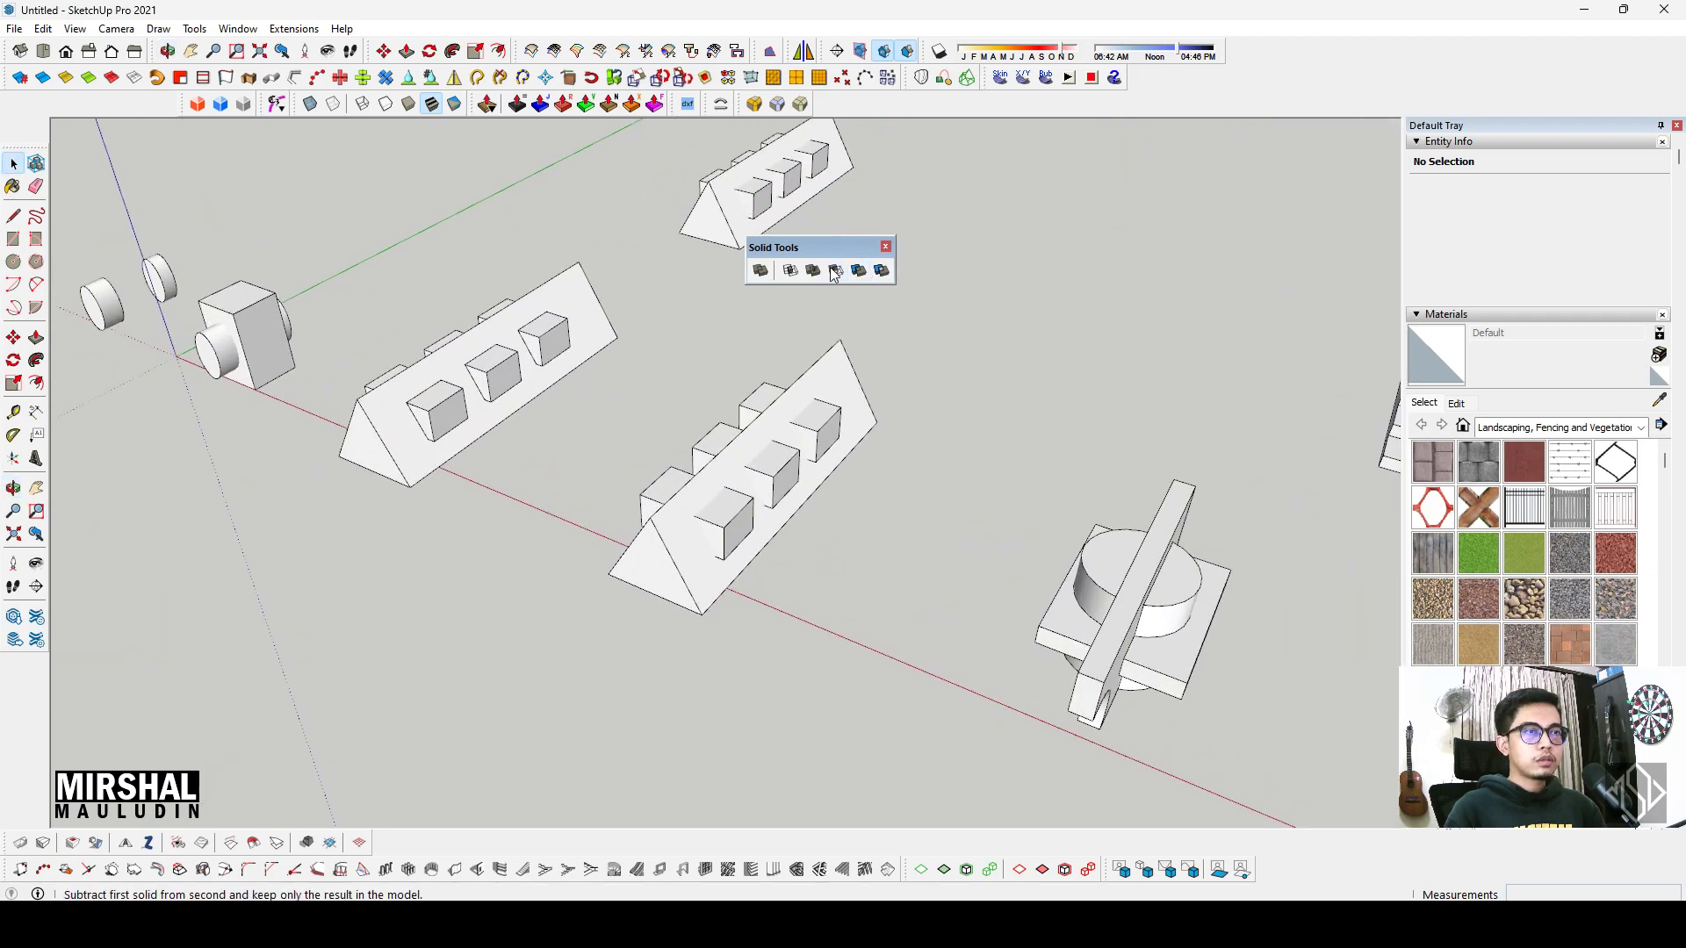
scroll(463, 514, "down", 5)
mouse_move(463, 514)
middle_mouse_down()
mouse_move(715, 426)
mouse_move(834, 414)
mouse_move(519, 478)
mouse_move(948, 407)
mouse_move(693, 463)
mouse_move(803, 294)
mouse_move(609, 540)
middle_mouse_up()
scroll(837, 413, "up", 3)
double_click(609, 540)
triple_click(609, 540)
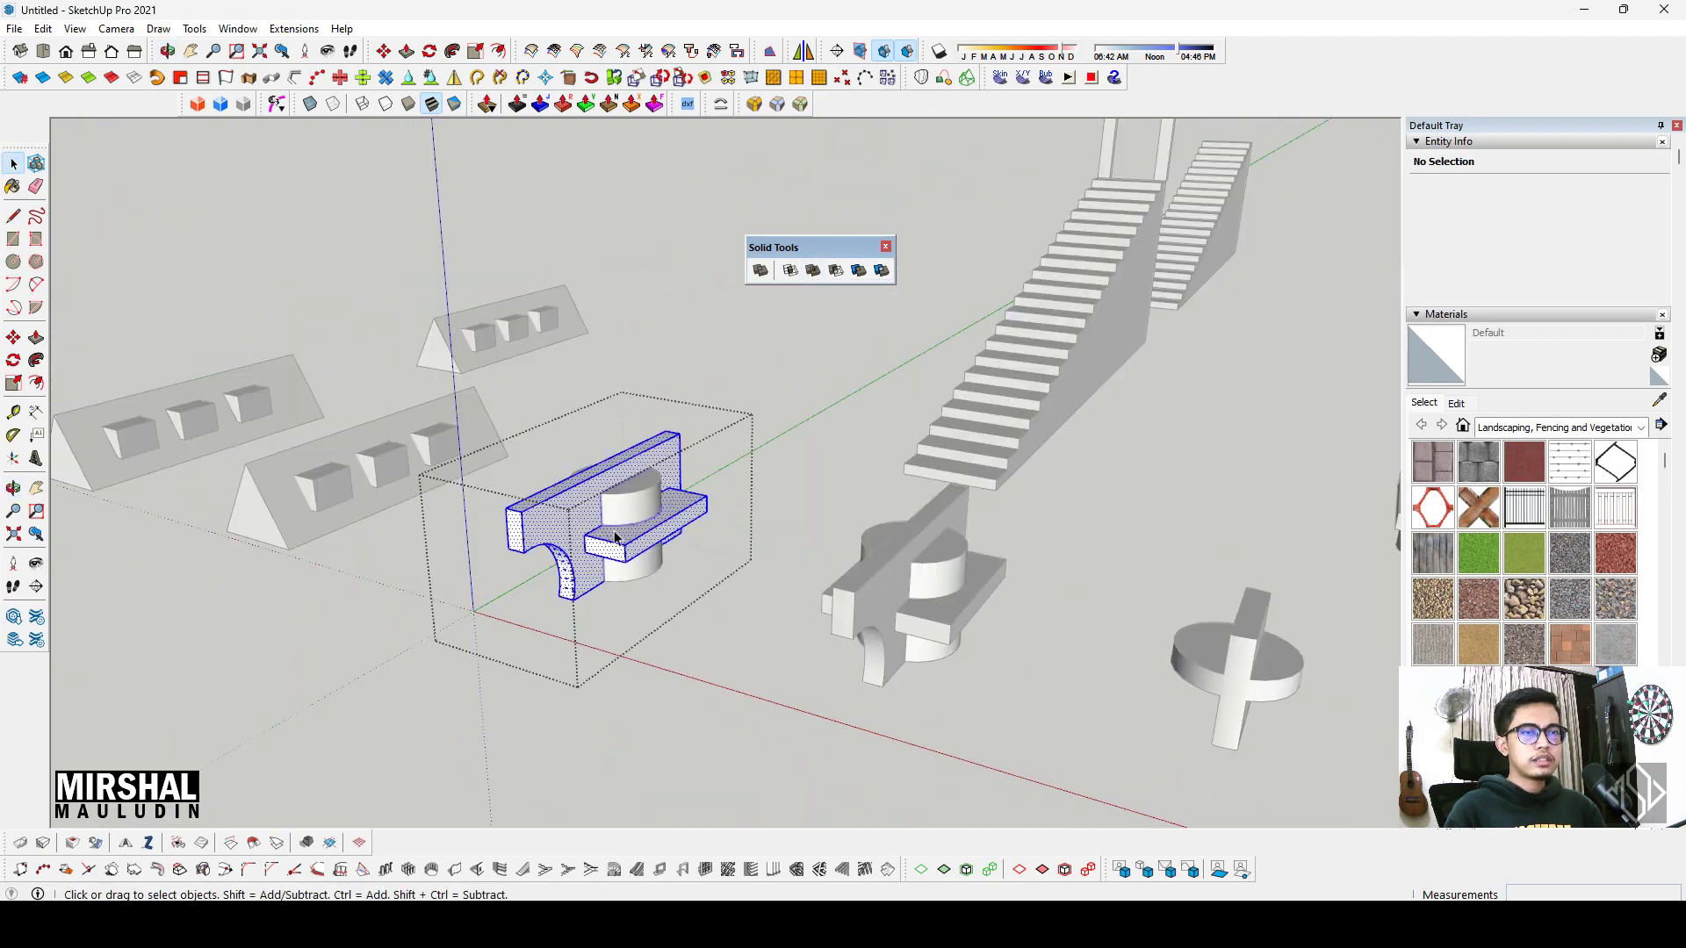
scroll(615, 544, "up", 2)
scroll(658, 588, "up", 2)
scroll(702, 623, "up", 2)
left_click(628, 485)
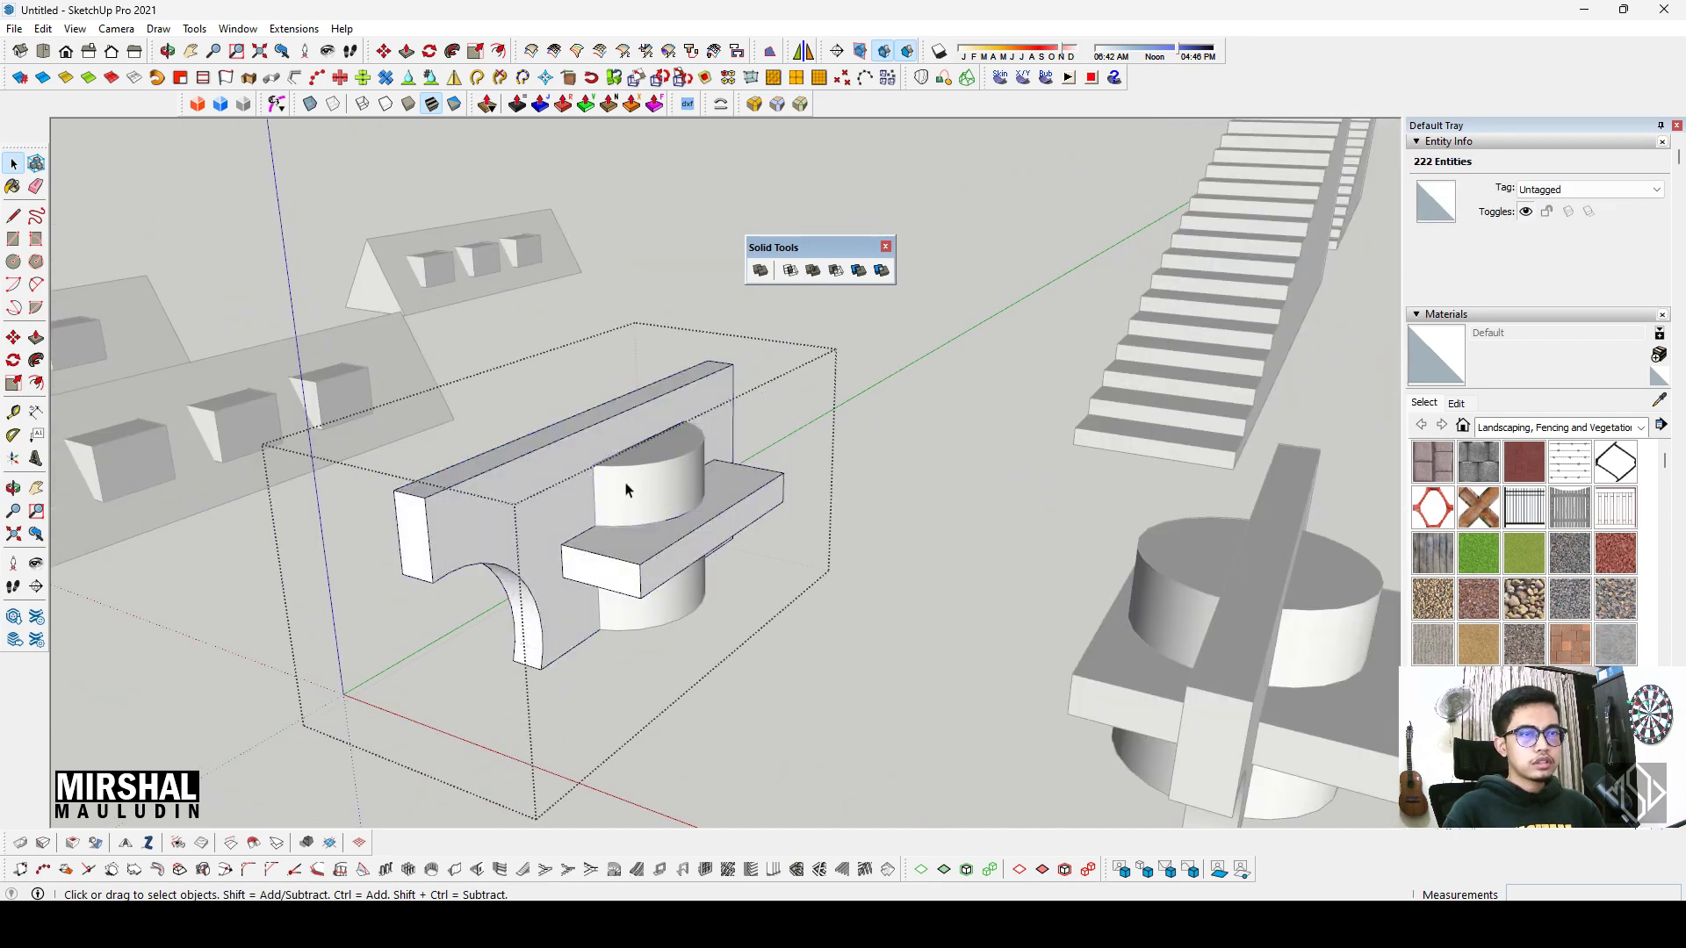
middle_click_drag(628, 485, 823, 613)
key("Escape")
middle_click_drag(657, 531, 985, 600)
scroll(966, 579, "down", 1)
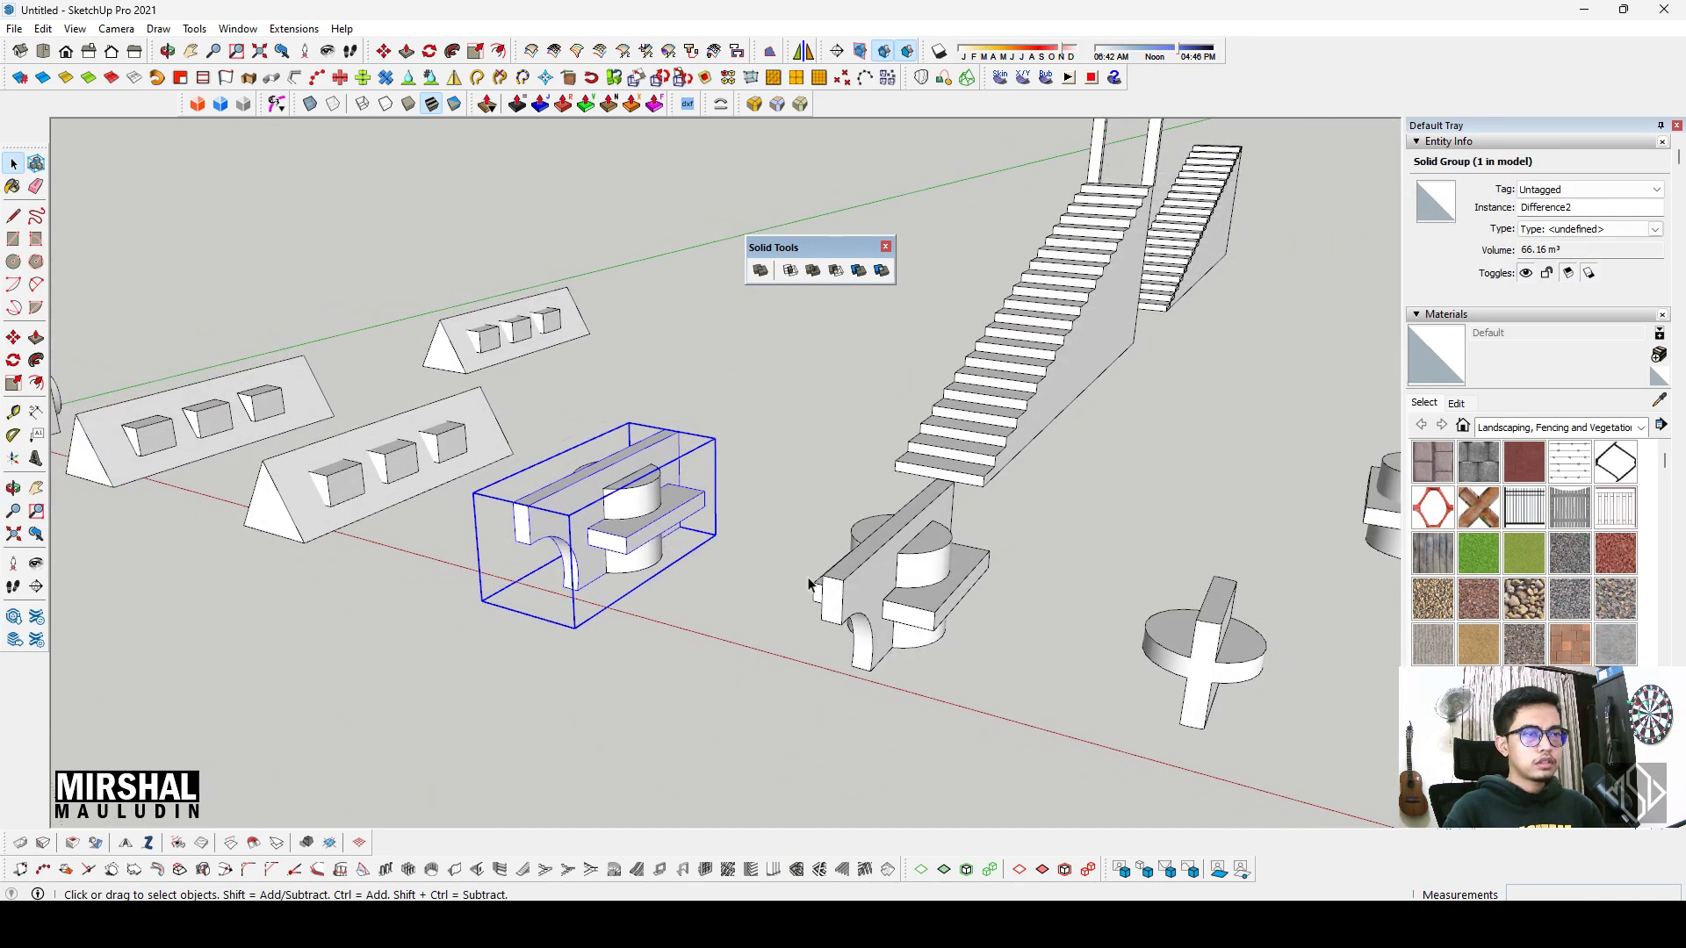
scroll(948, 597, "up", 3)
double_click(936, 588)
scroll(878, 553, "up", 3)
left_click(872, 518)
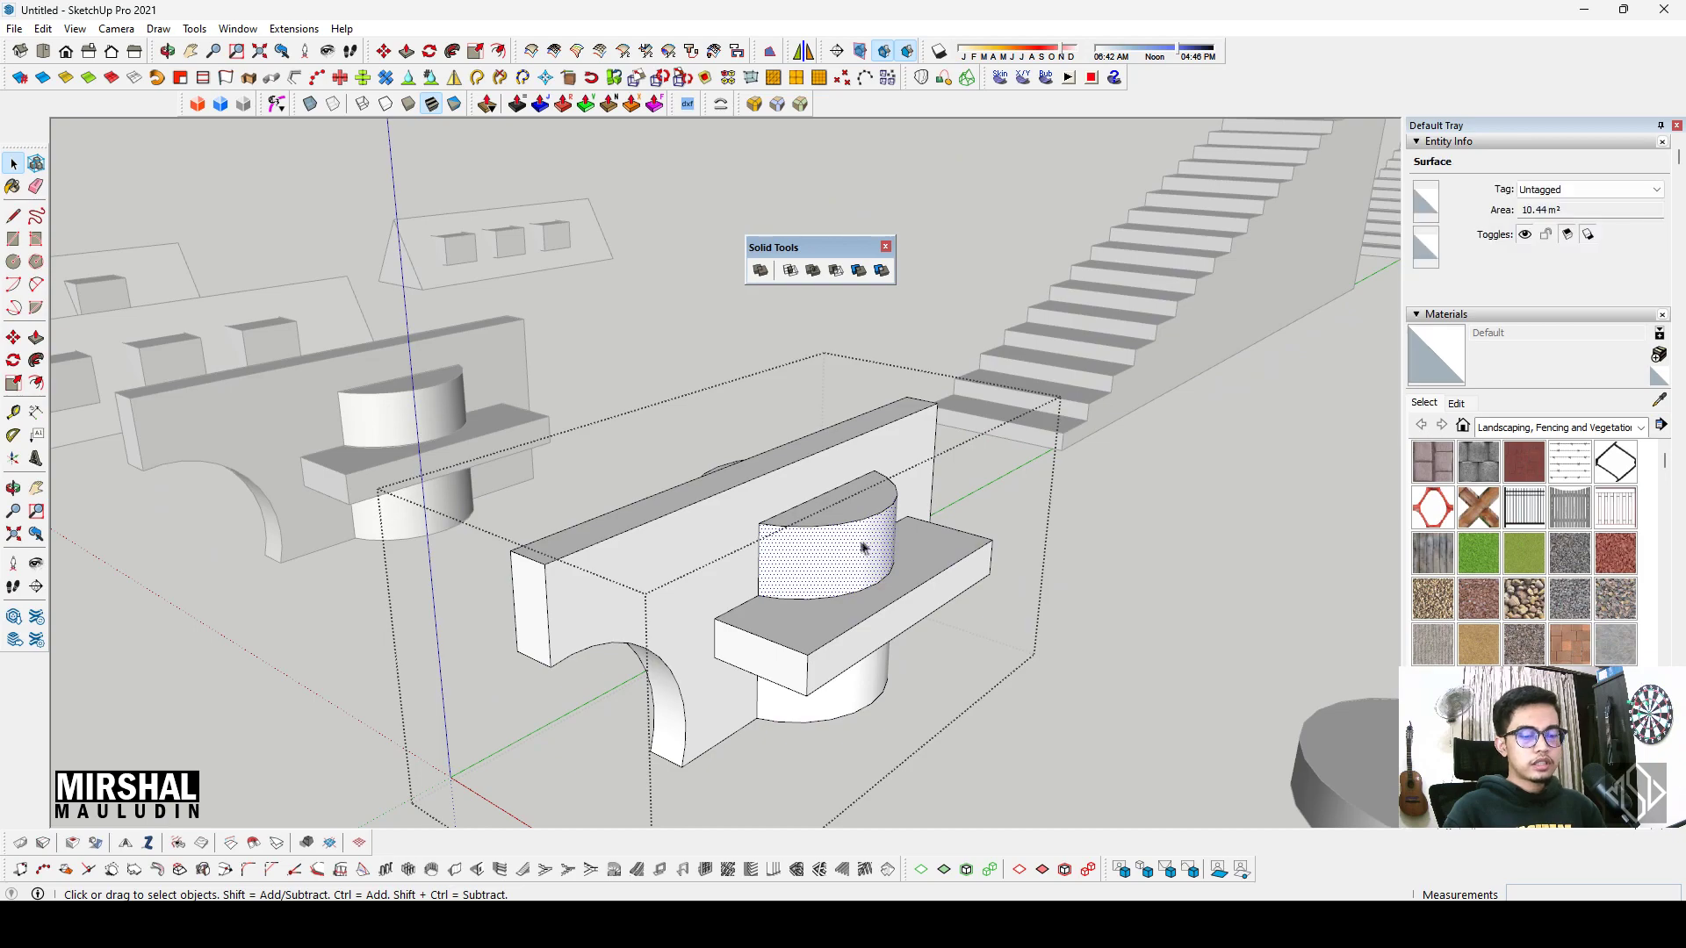
scroll(830, 503, "up", 2)
scroll(790, 518, "up", 2)
scroll(715, 537, "up", 2)
scroll(714, 538, "down", 3)
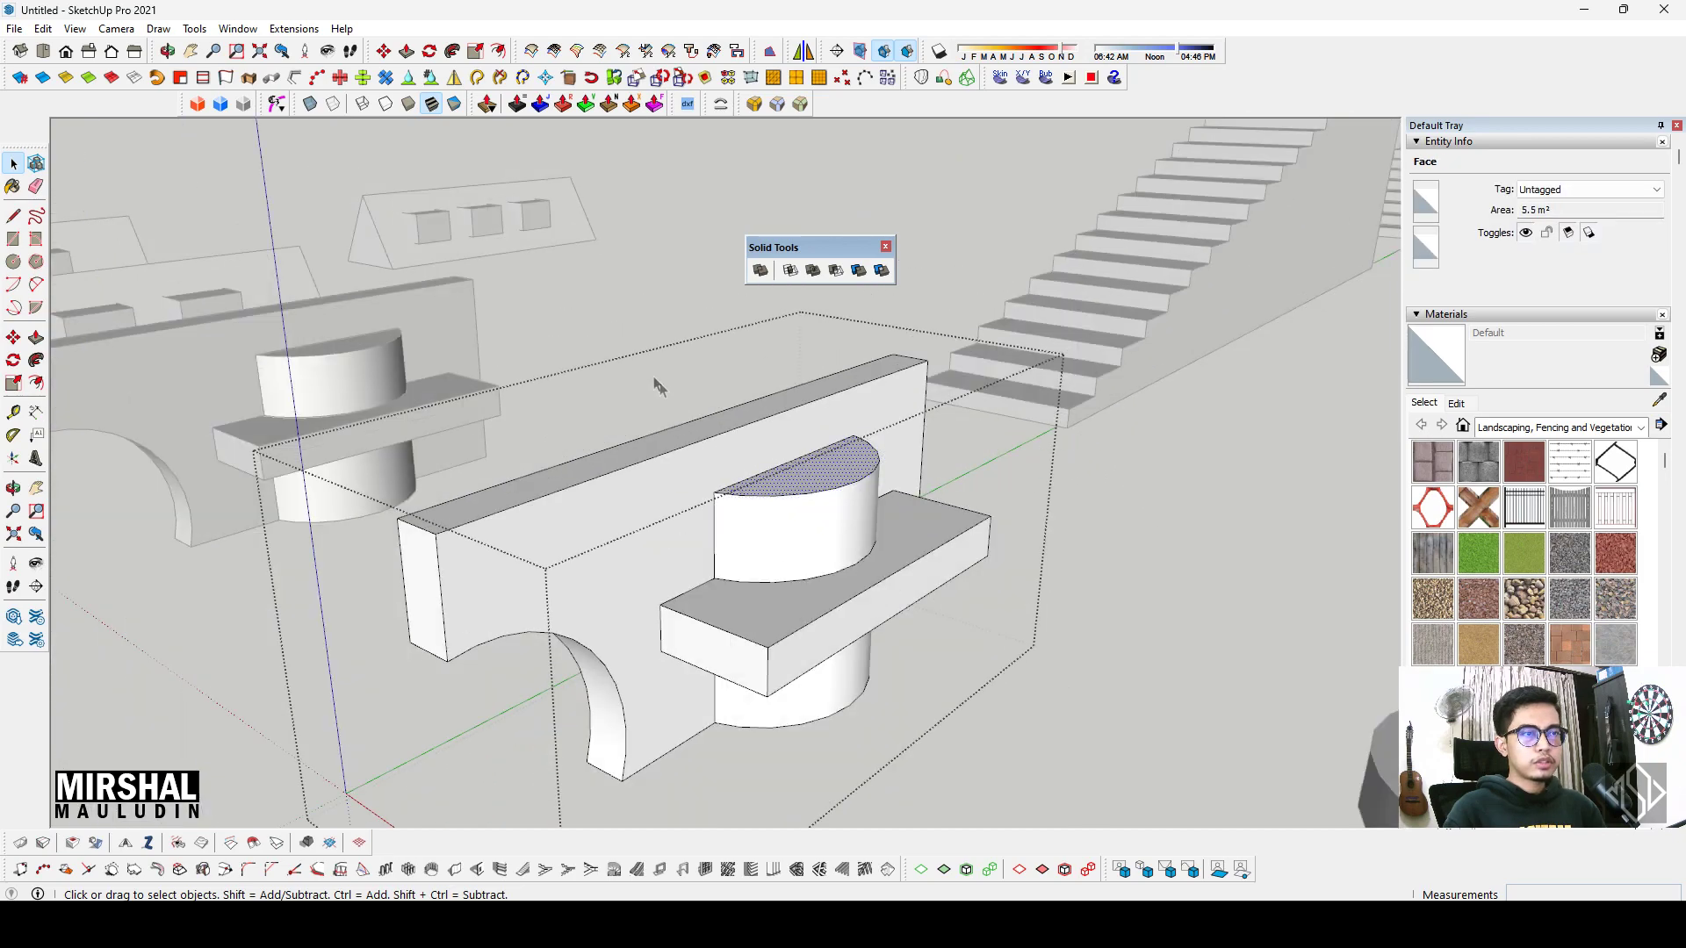
scroll(667, 392, "down", 2)
scroll(720, 491, "down", 2)
middle_click_drag(771, 583, 784, 552)
left_click(784, 551)
scroll(790, 479, "up", 1)
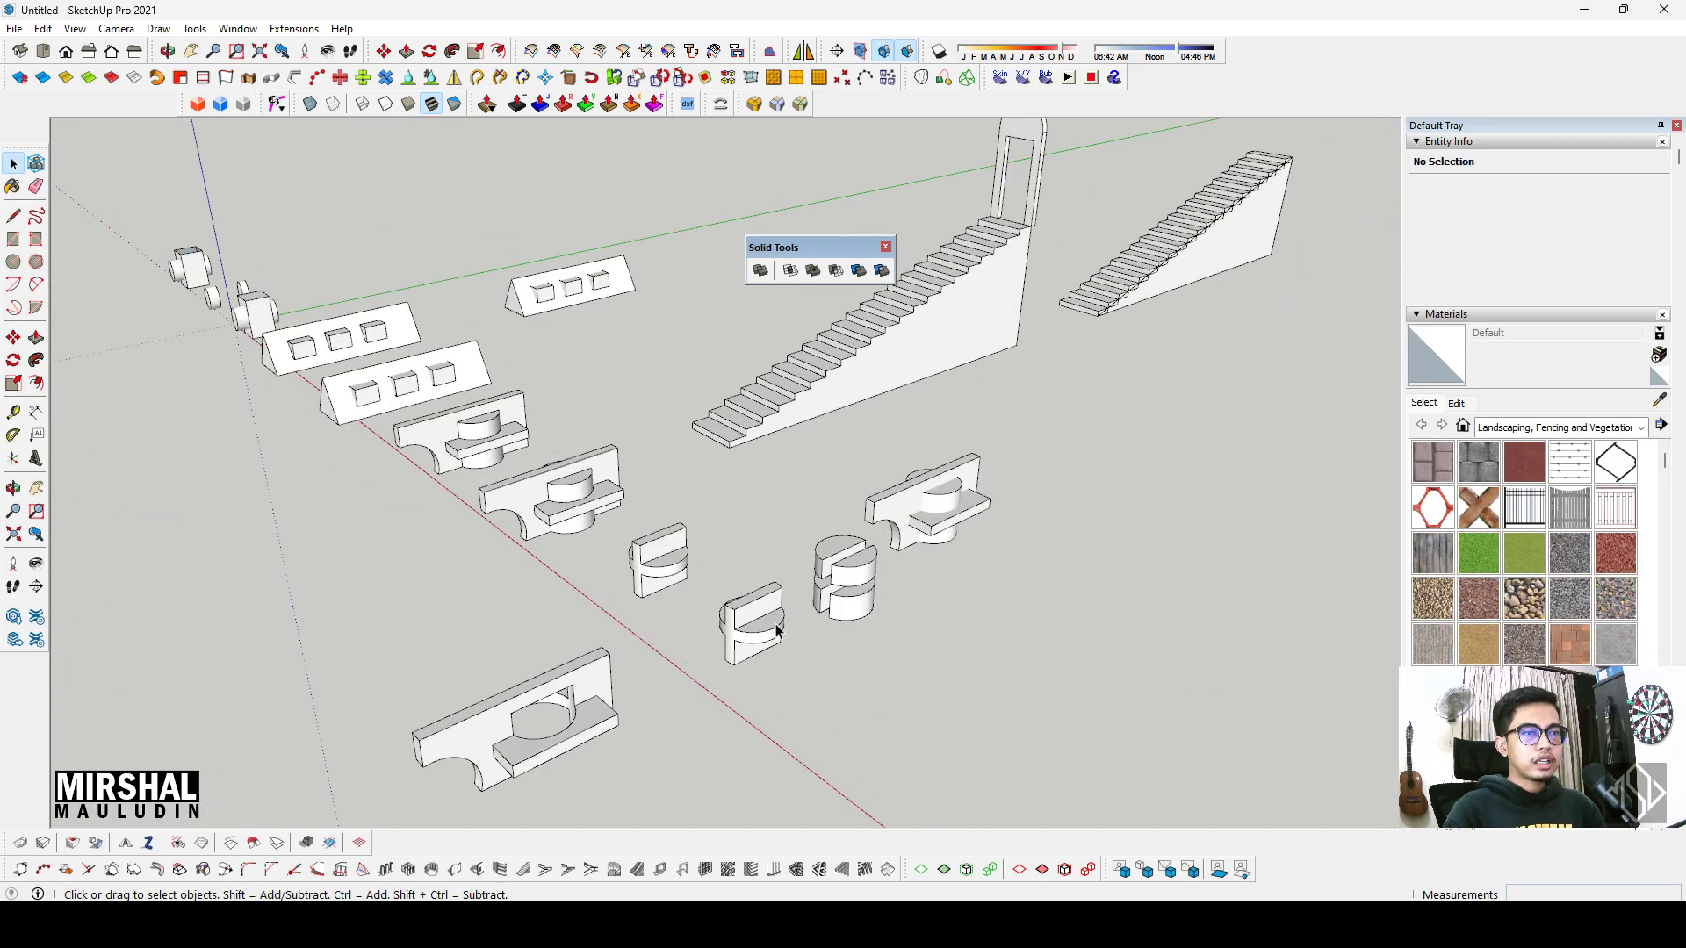
scroll(799, 405, "up", 3)
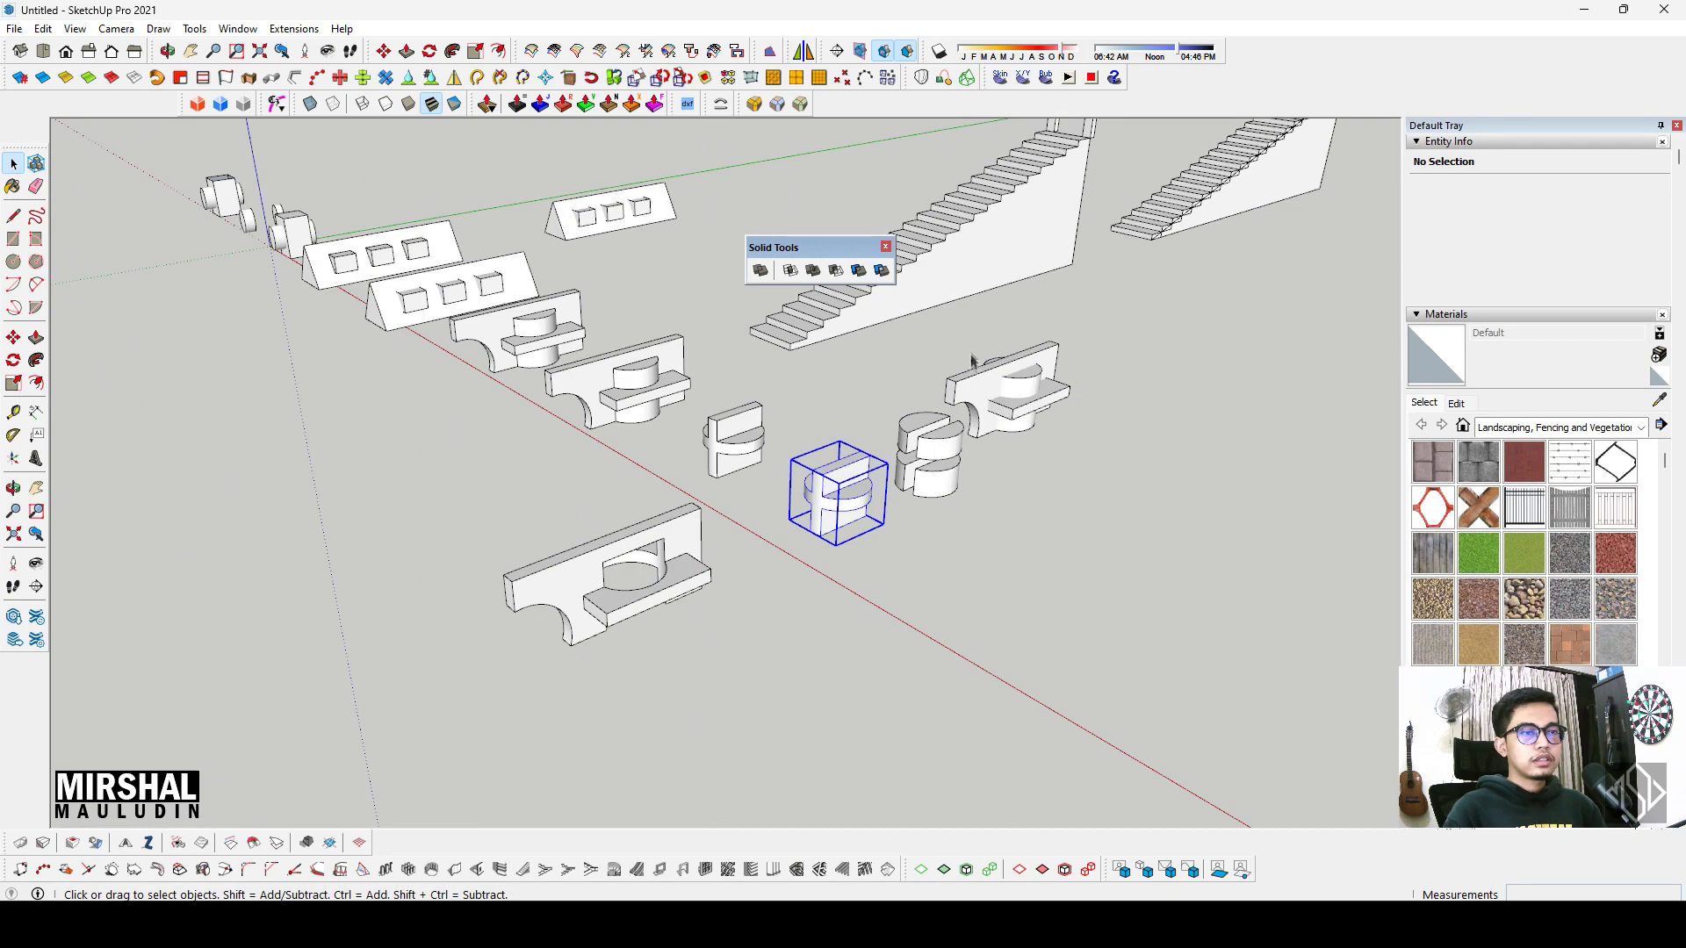
middle_click_drag(551, 650, 555, 612)
scroll(808, 386, "up", 2)
left_click(561, 544)
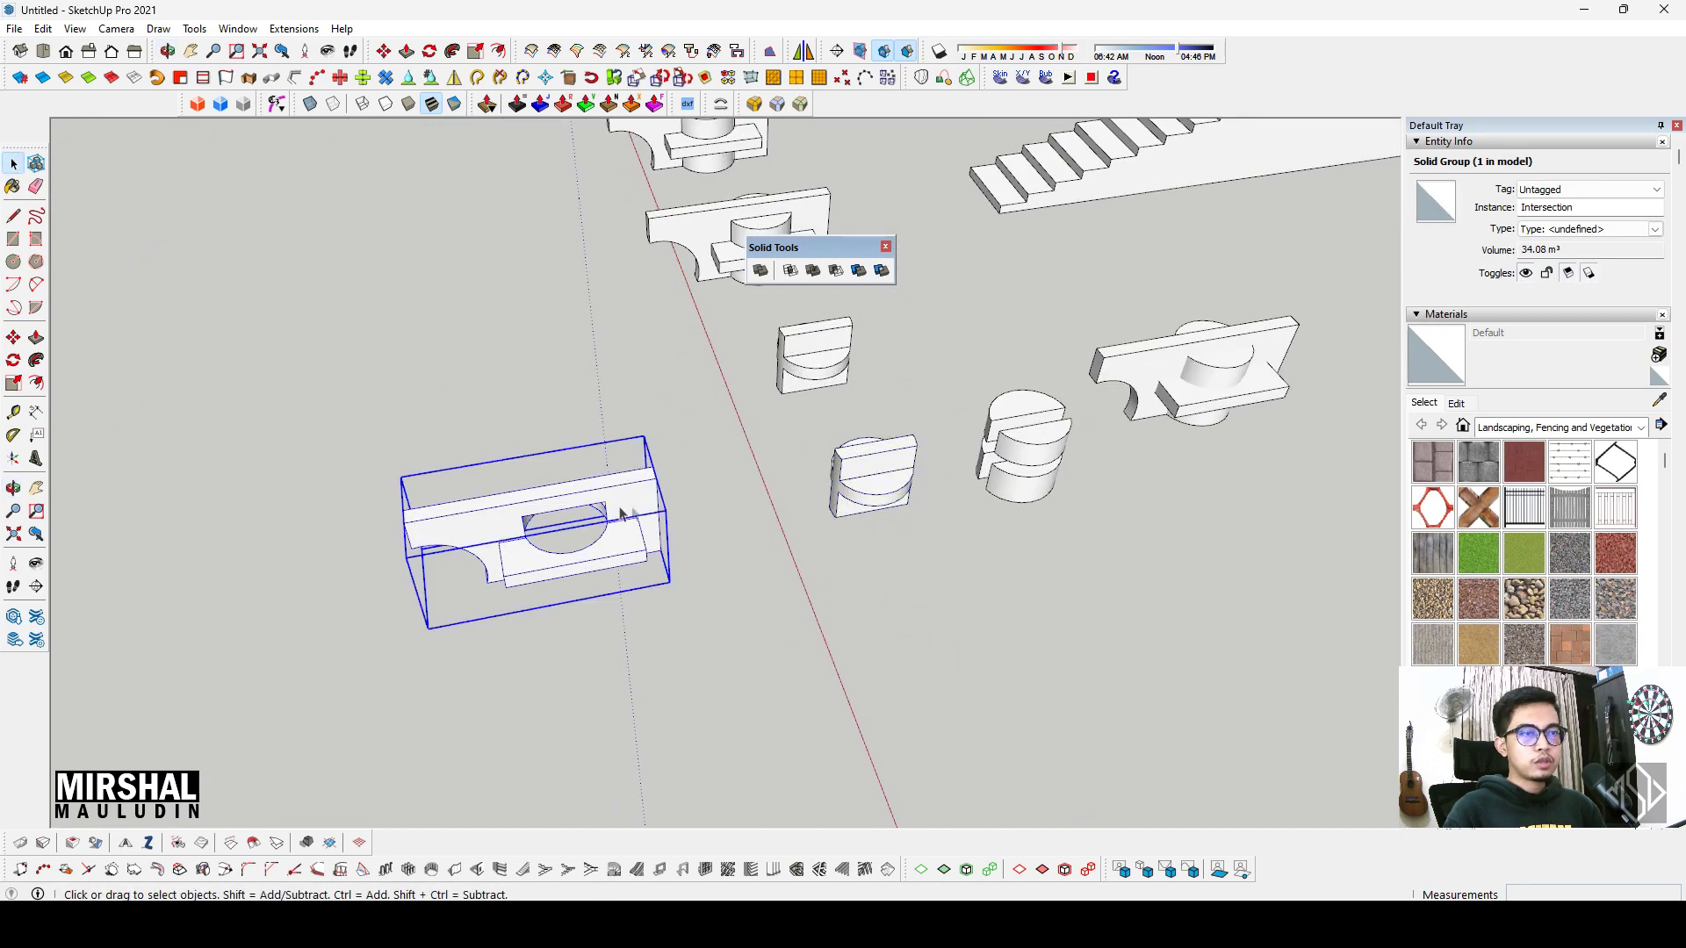
scroll(830, 479, "up", 1)
scroll(825, 486, "up", 1)
left_click(826, 486)
scroll(826, 485, "down", 2)
scroll(830, 466, "down", 2)
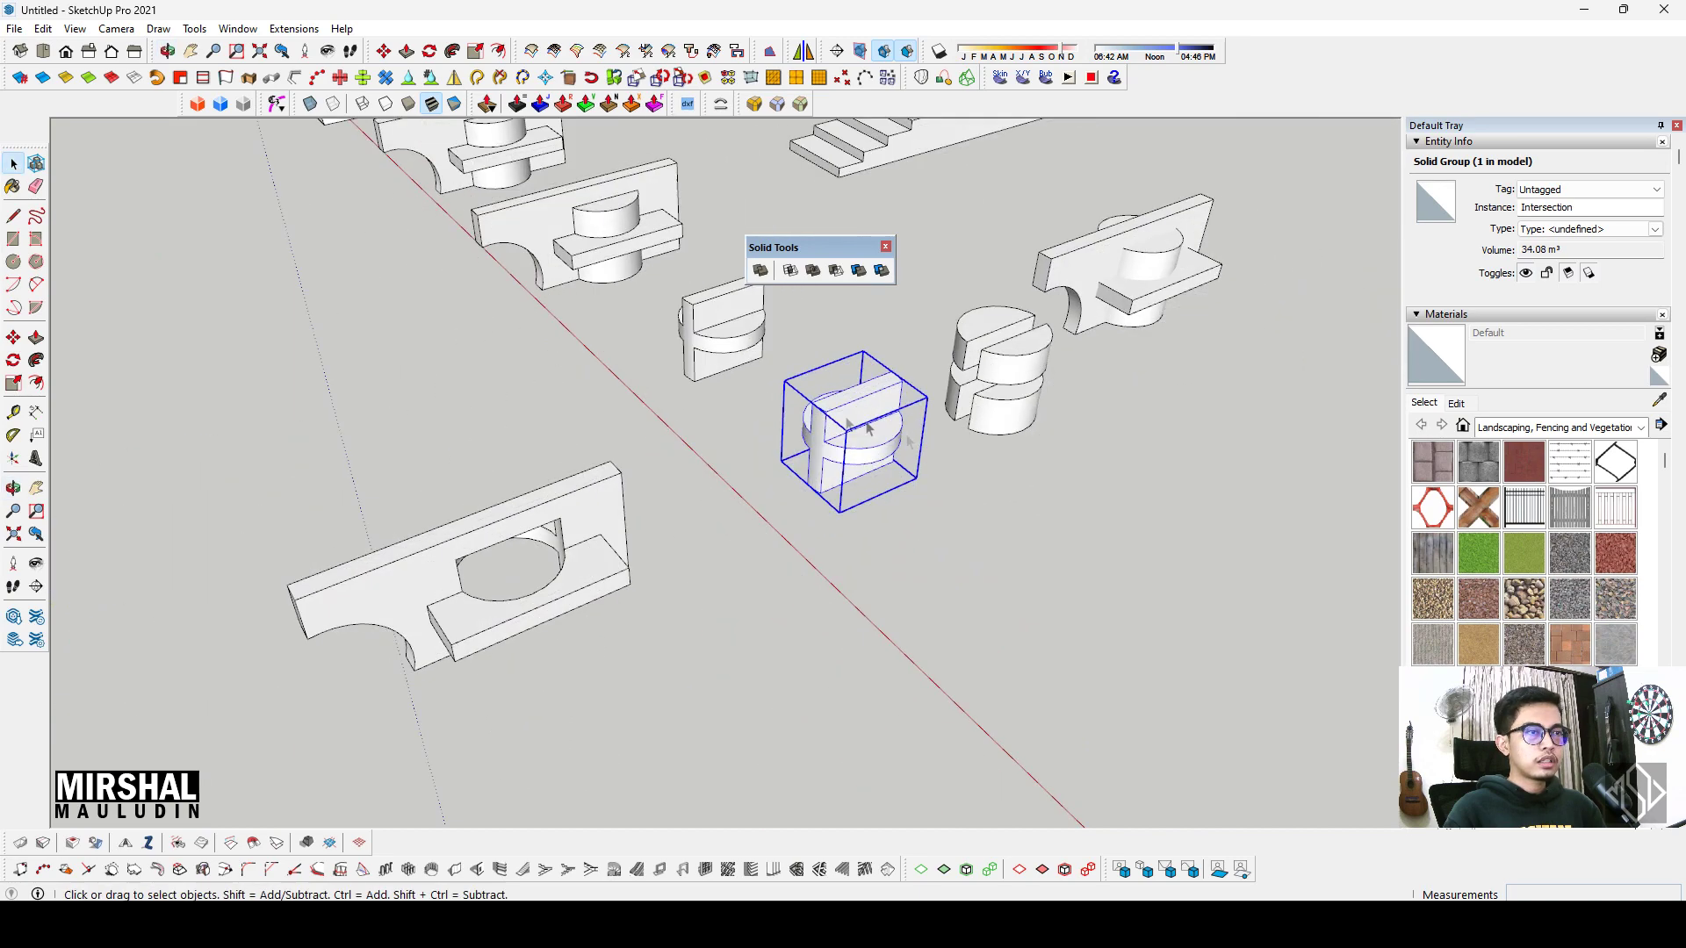
scroll(834, 456, "down", 2)
left_click_drag(780, 255, 955, 283)
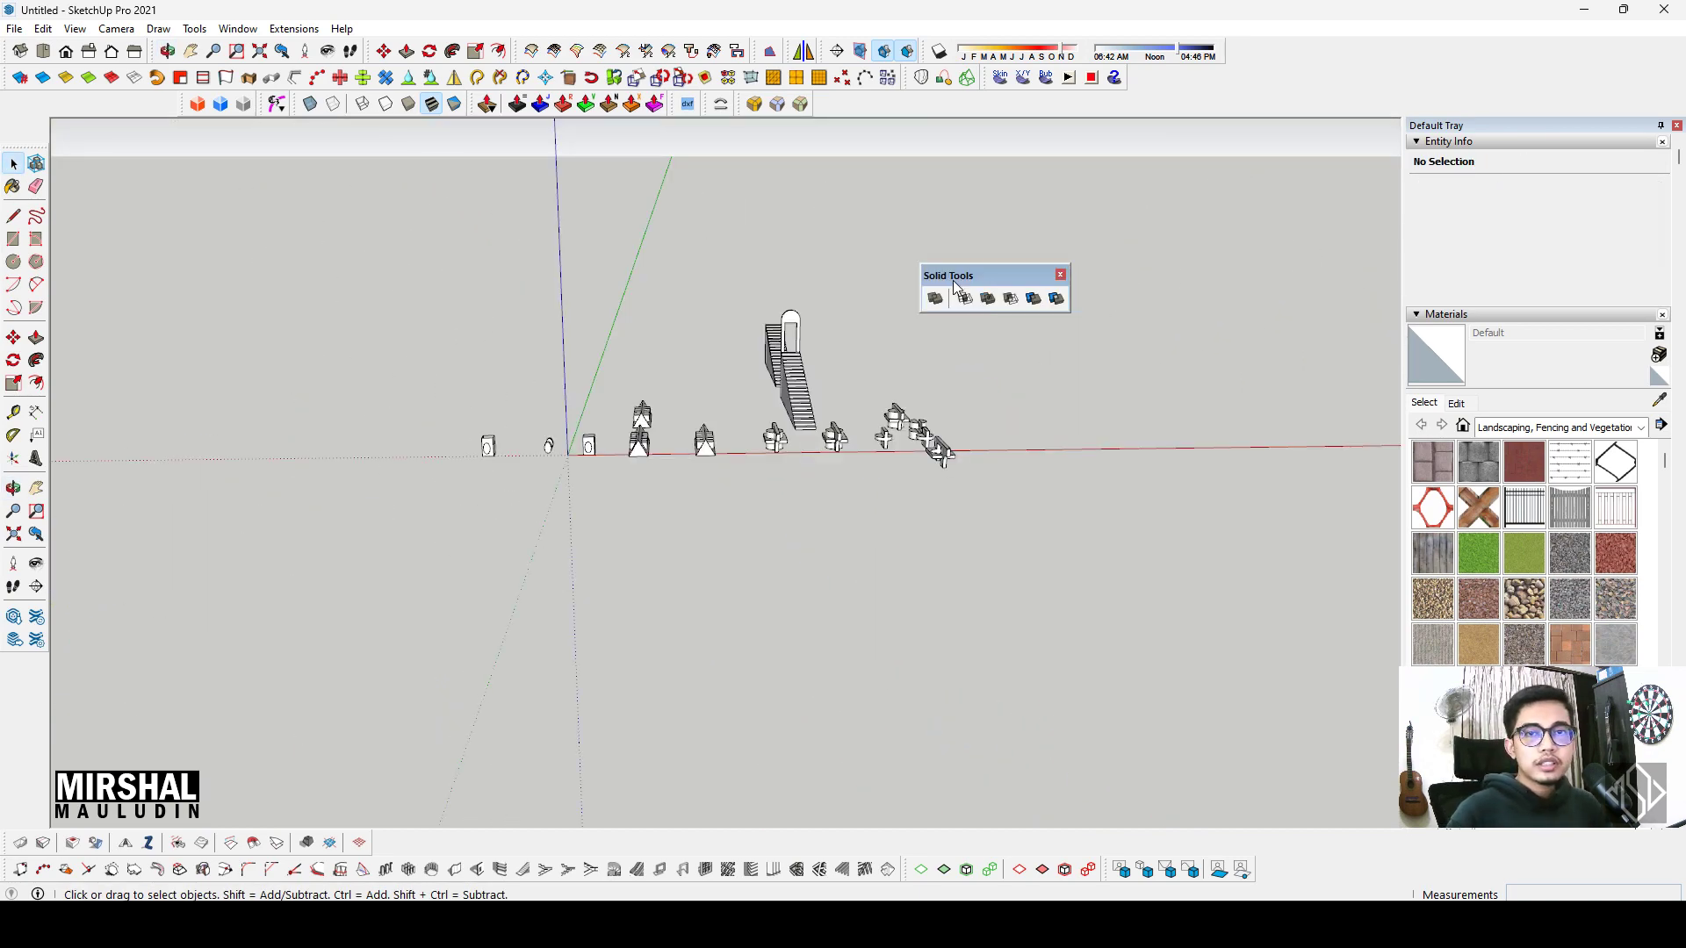
Step: Drag the Solid Tools palette past the axes to sit over the staircases
mouse_move(957, 277)
left_mouse_down()
mouse_move(616, 281)
mouse_move(843, 239)
left_mouse_up()
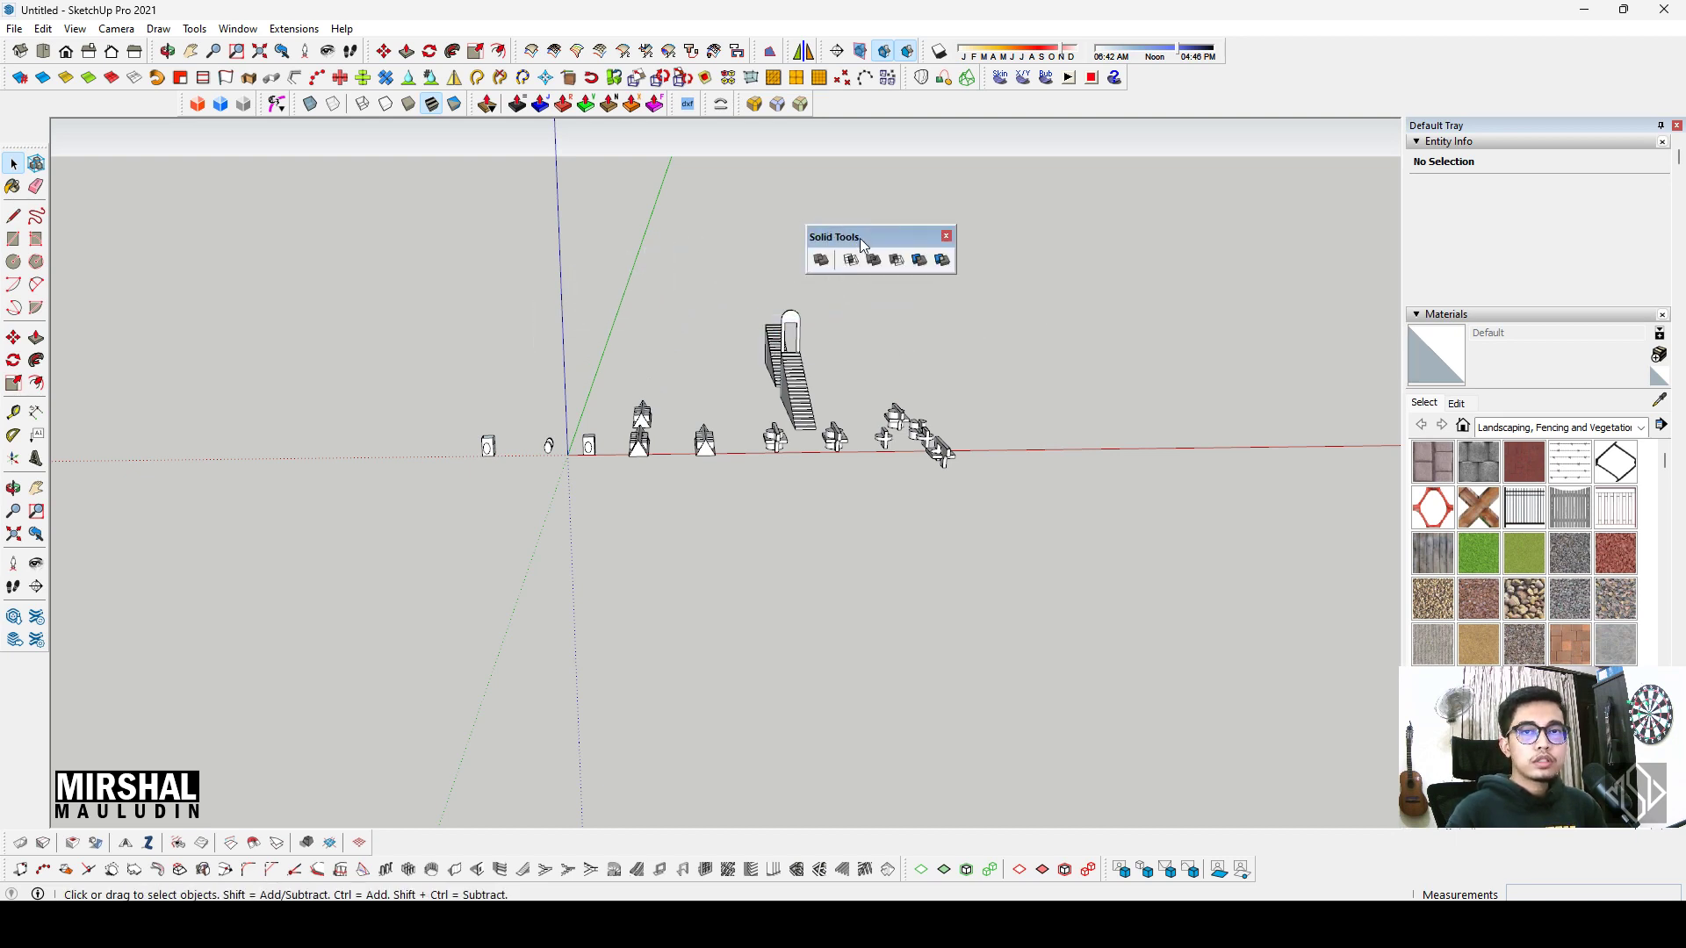
mouse_move(867, 246)
left_mouse_down()
mouse_move(916, 272)
mouse_move(578, 385)
mouse_move(717, 364)
left_mouse_up()
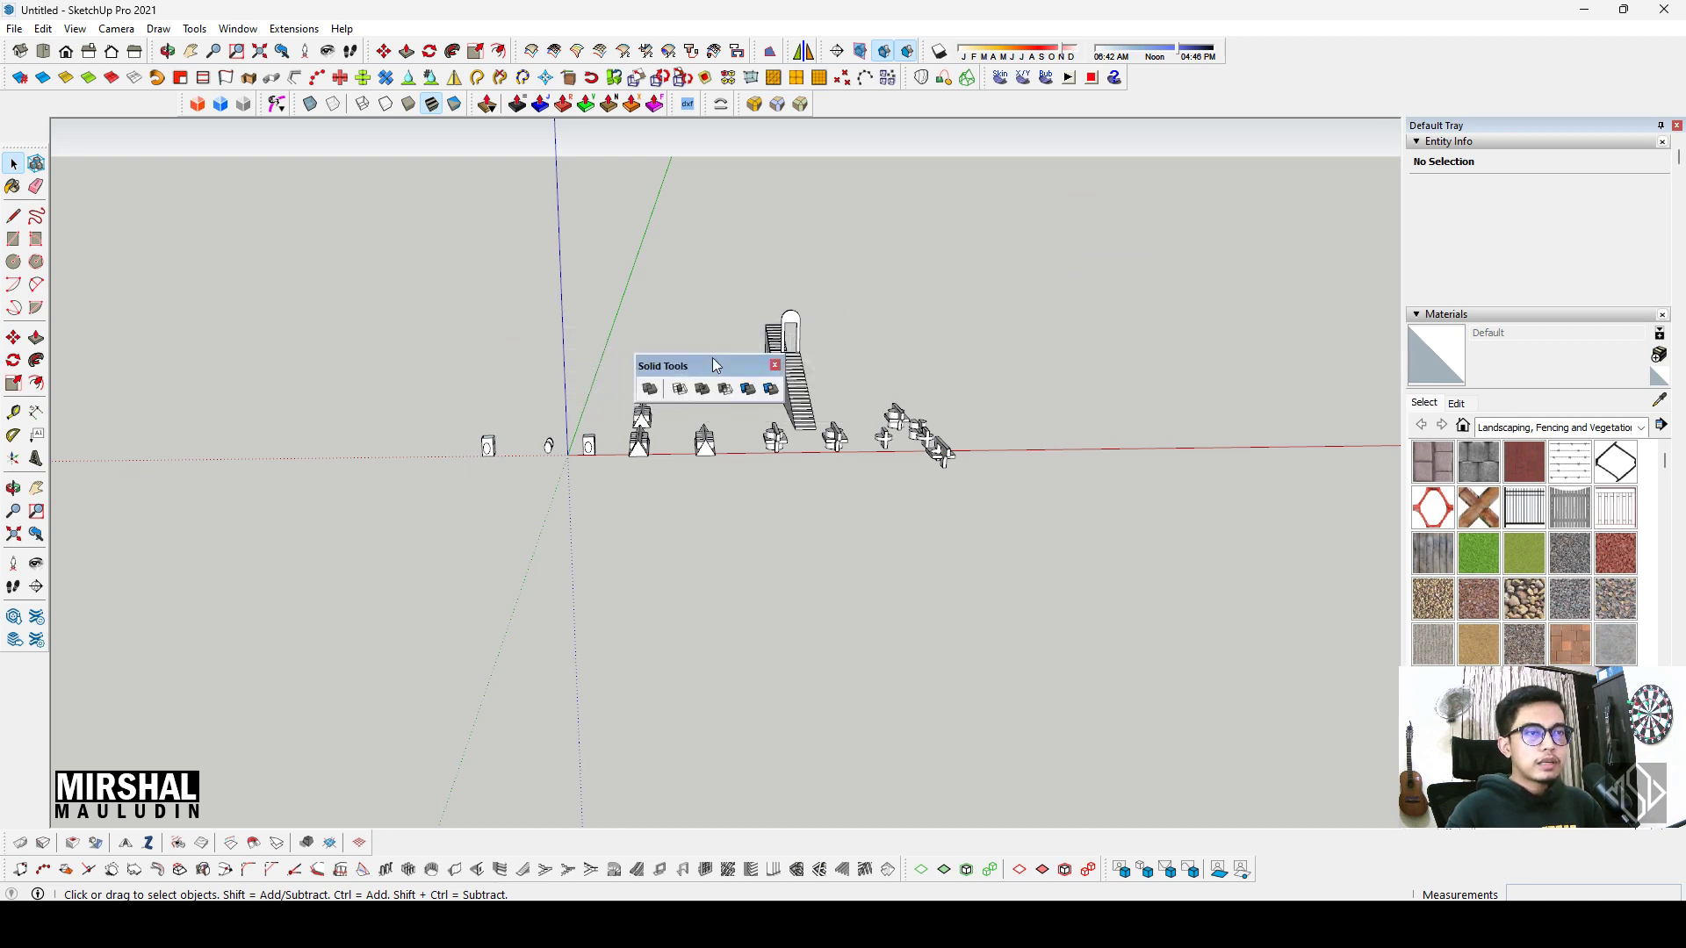